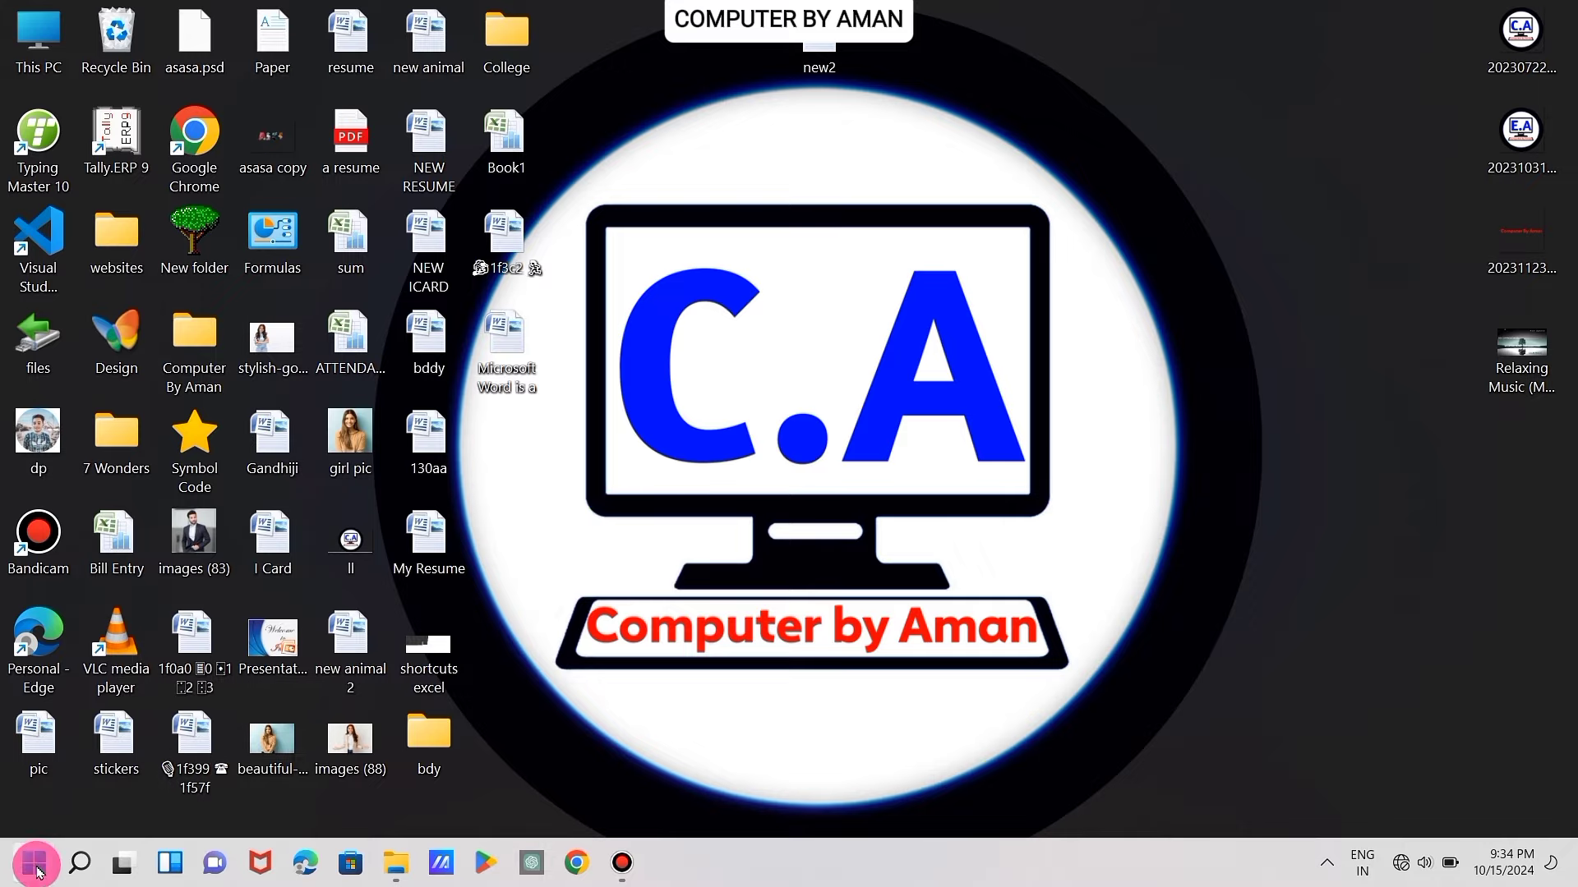
Search the Start menu for 'word' and launch Microsoft Office Word 2007
left_click(37, 872)
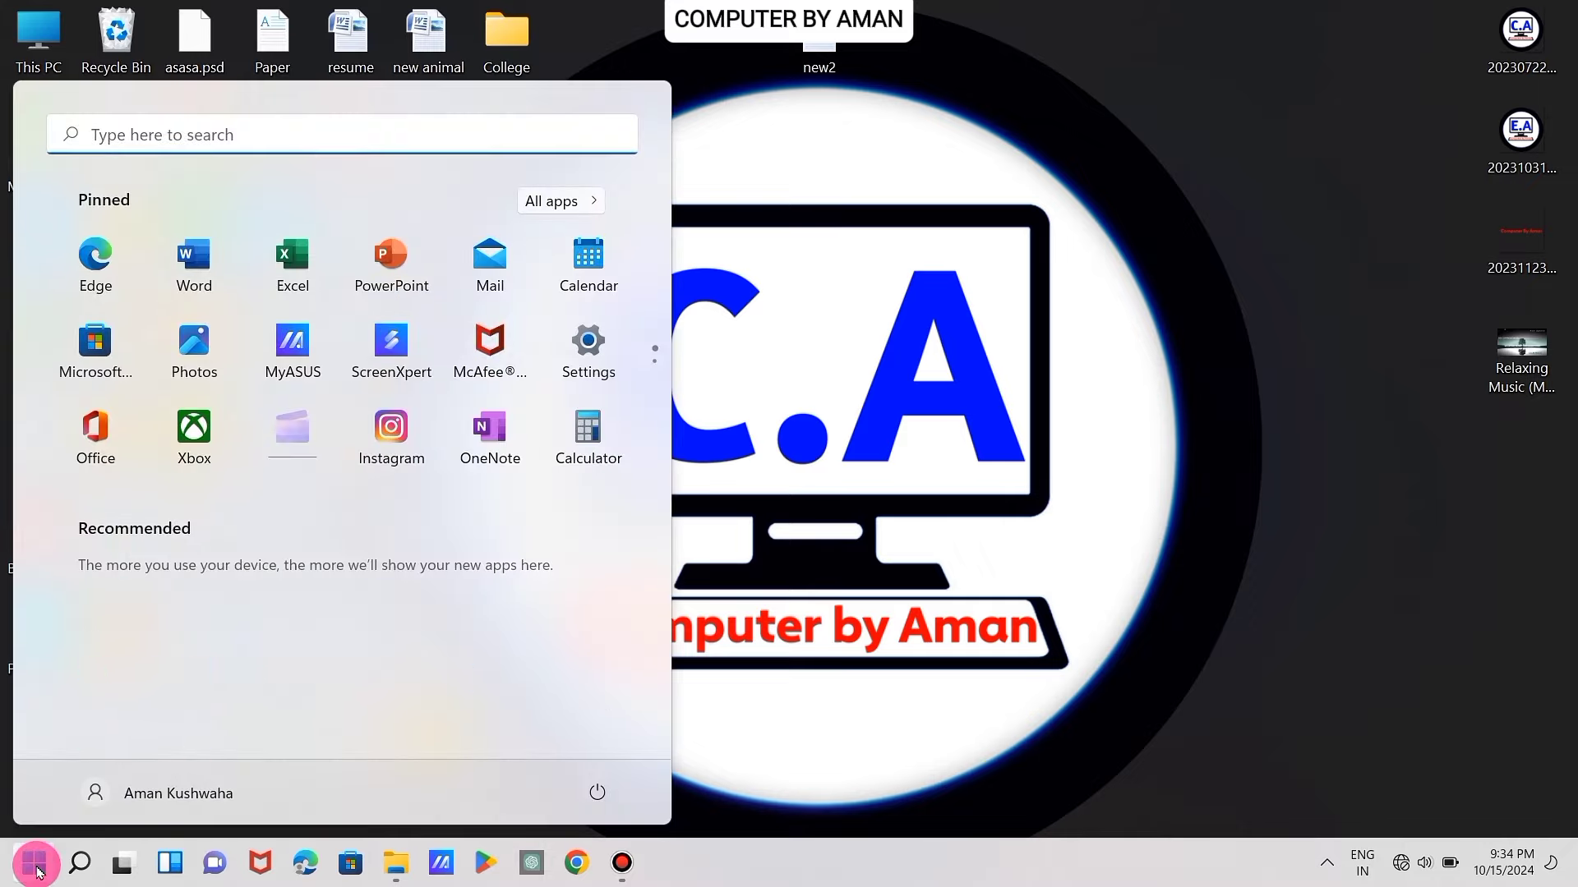
left_click(80, 867)
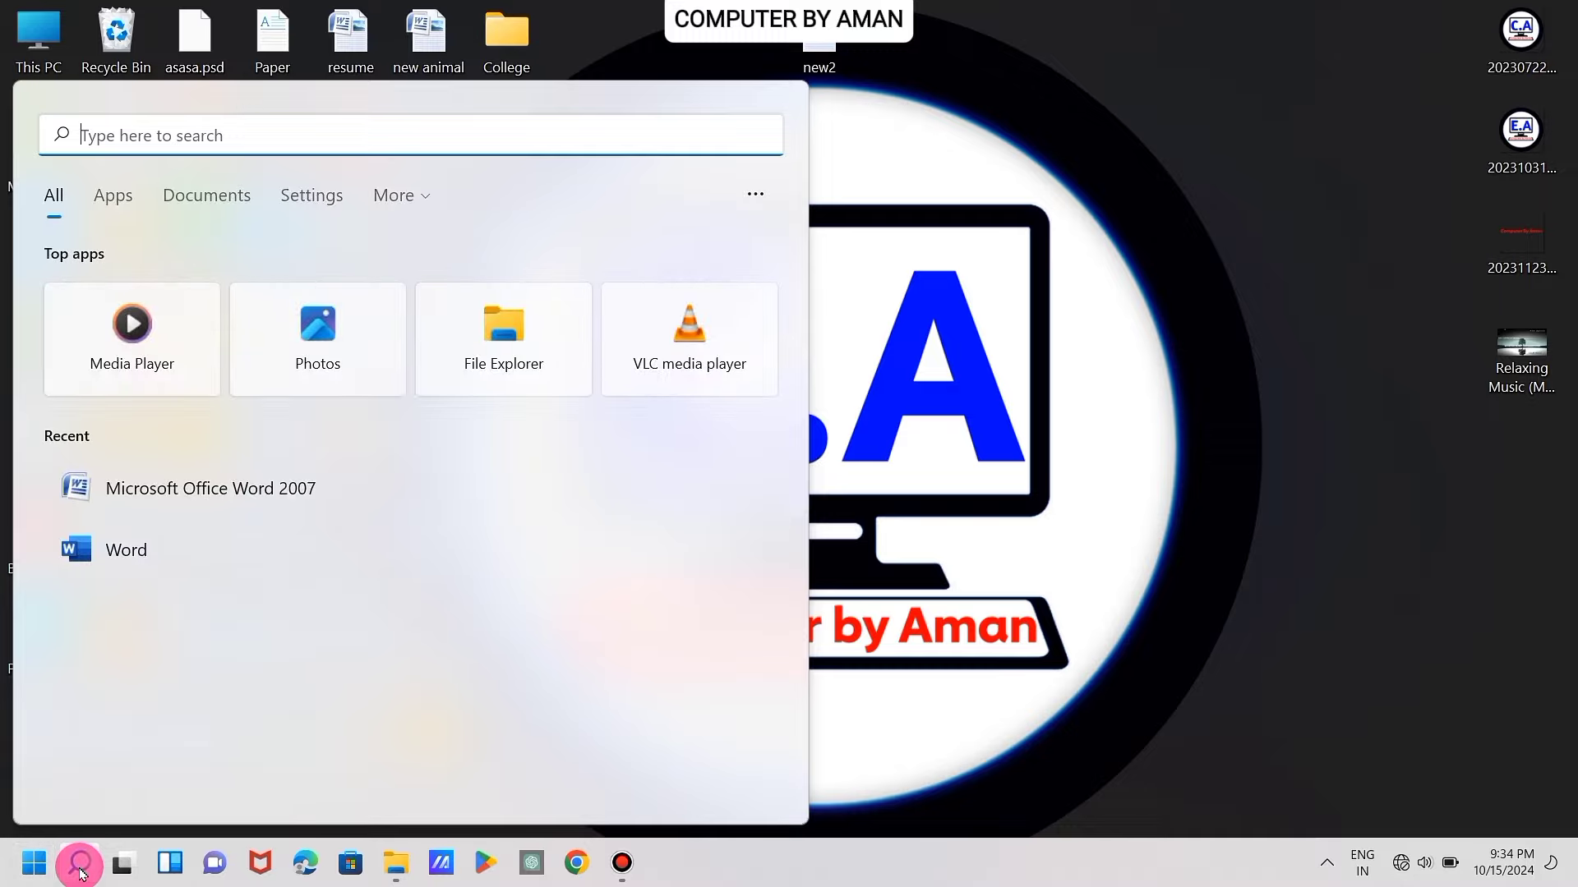
type("wor")
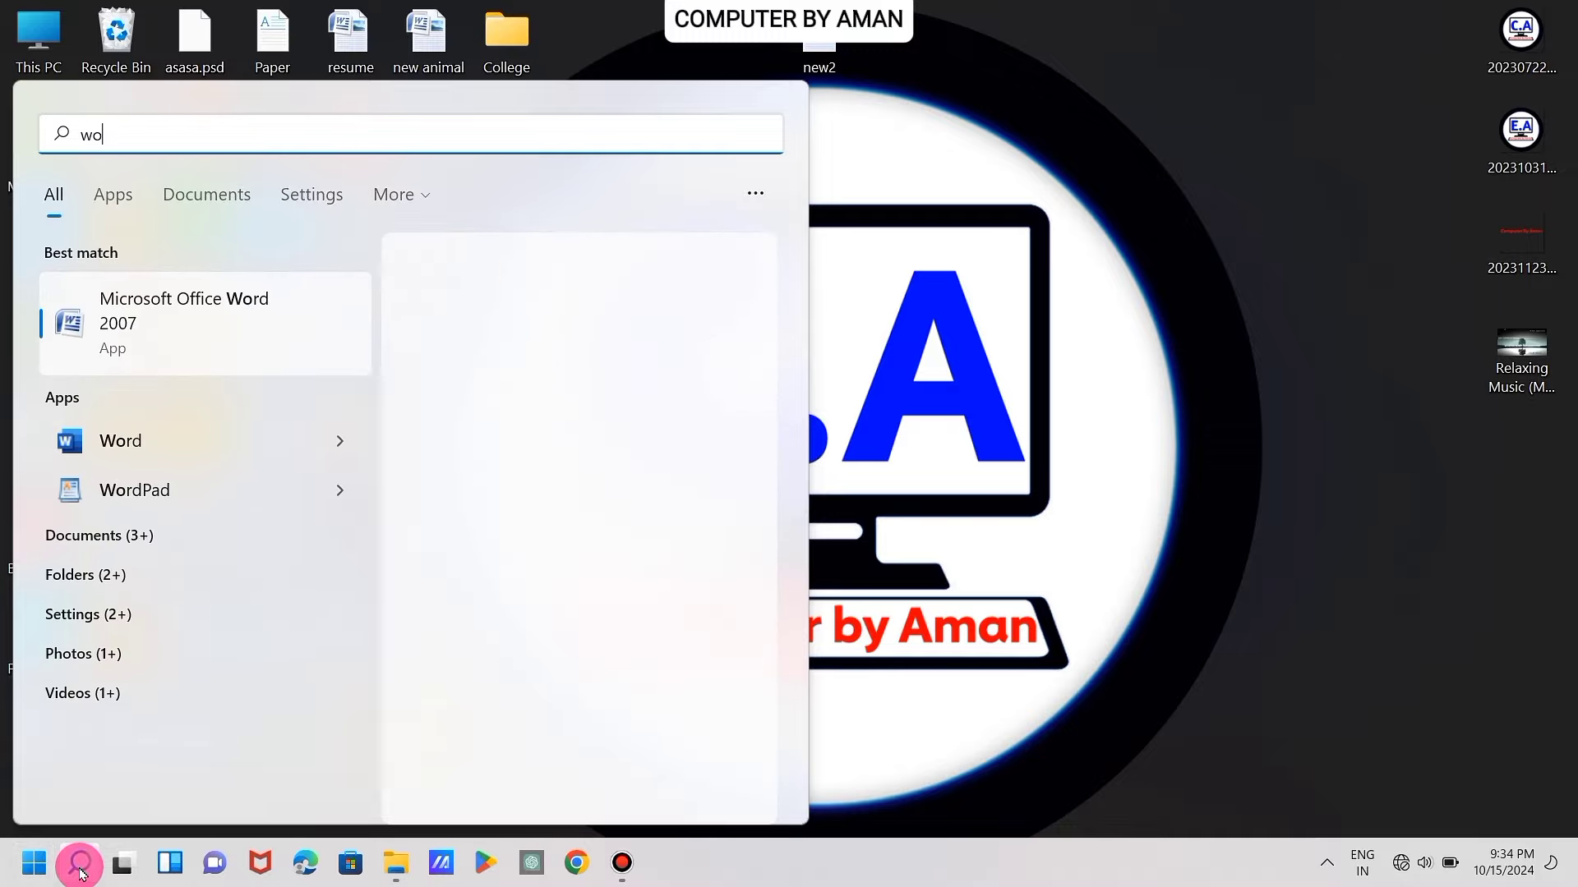
type("d")
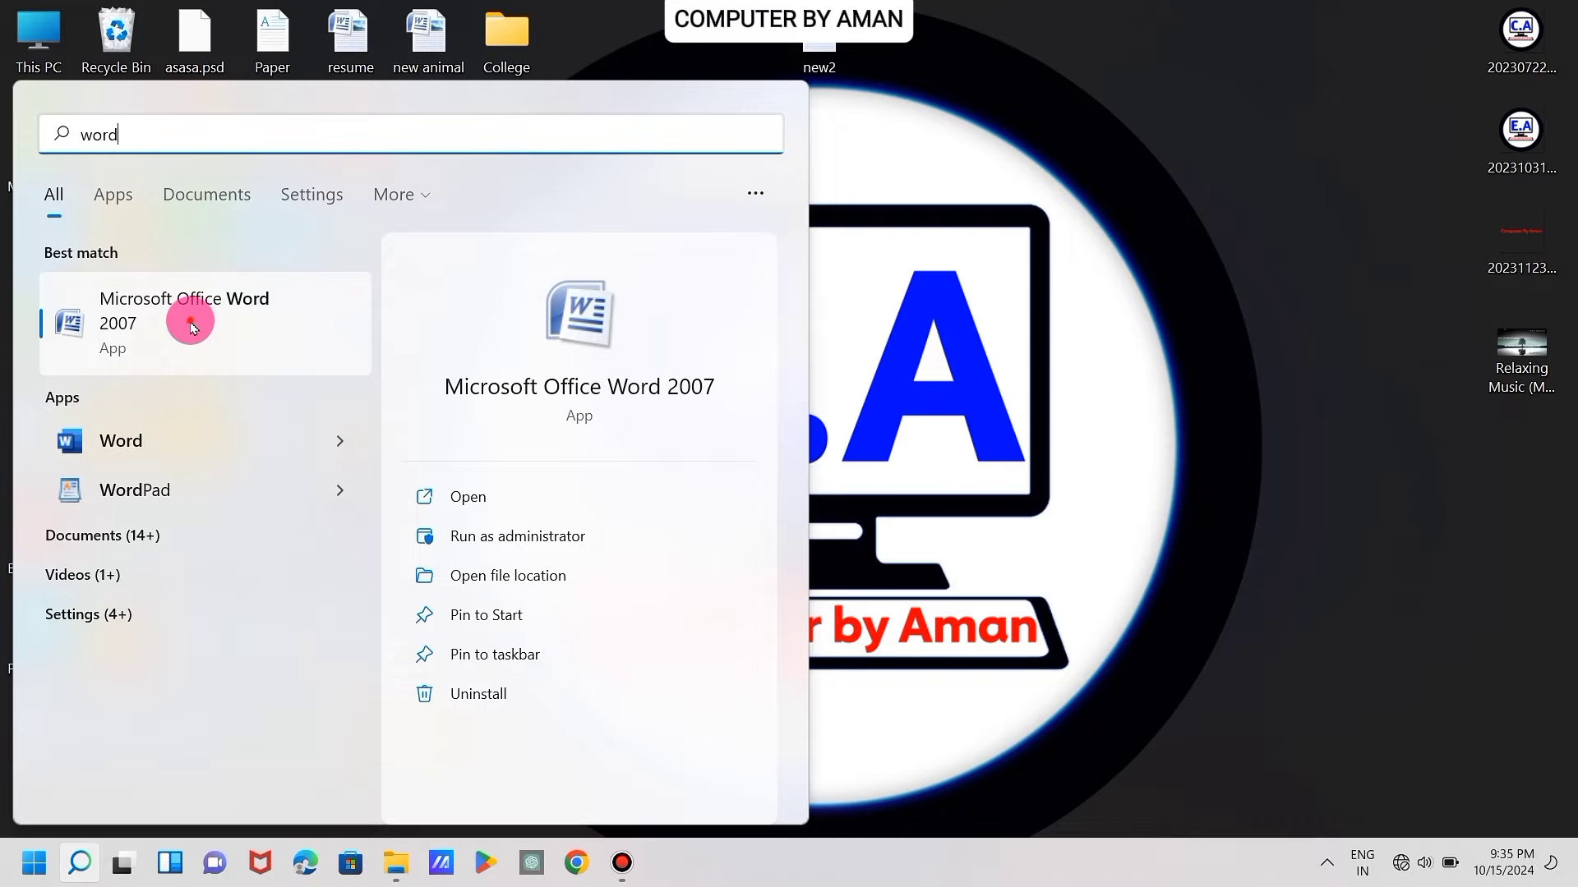
left_click(191, 324)
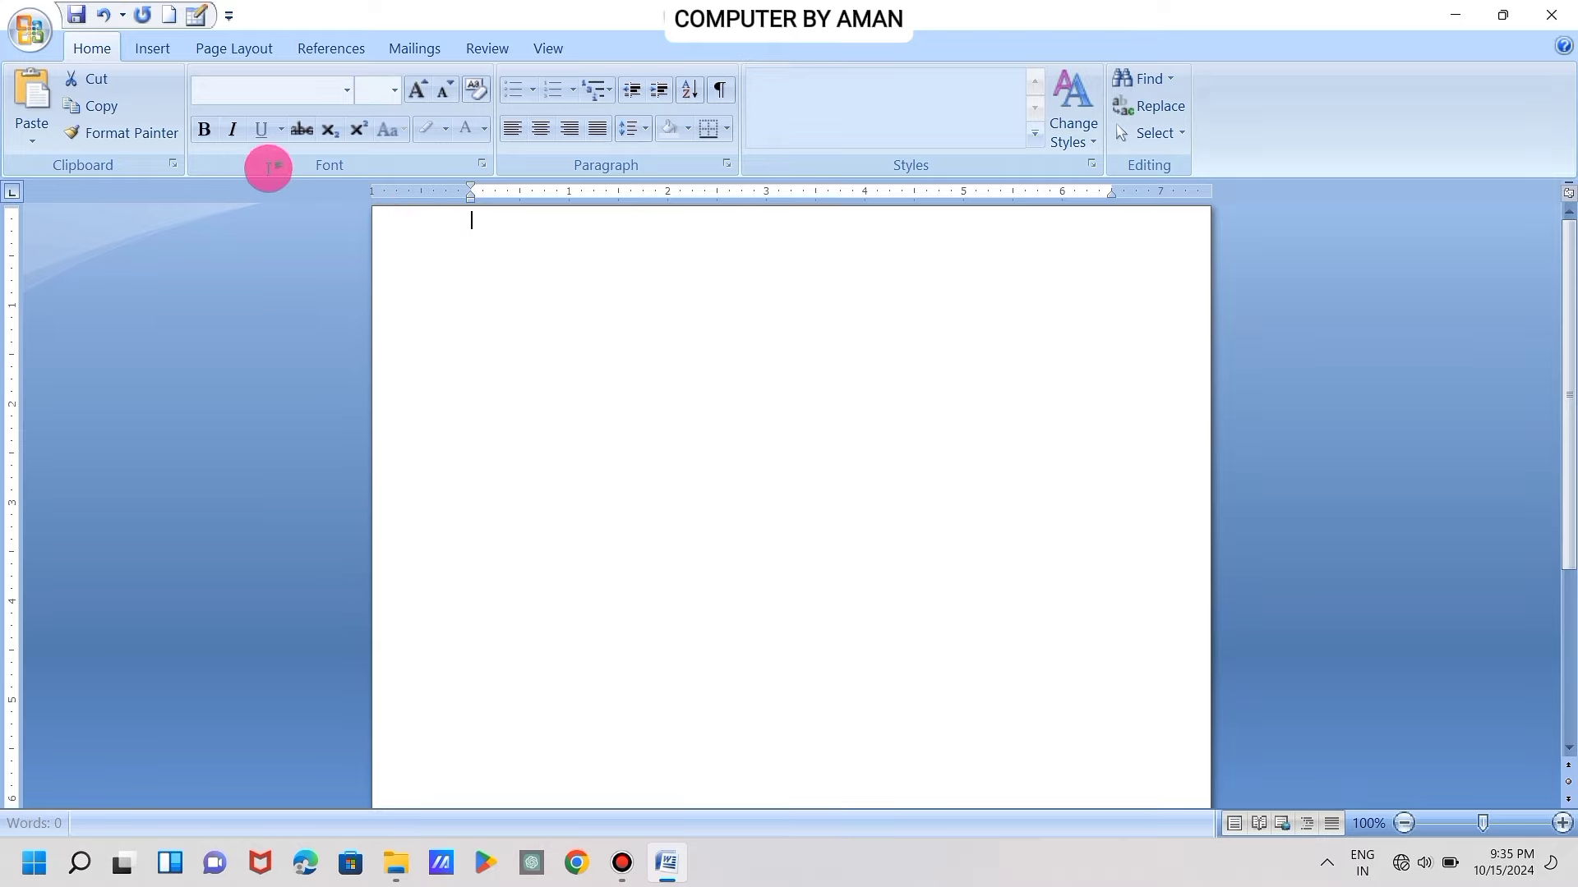
Insert a Blank header from the Insert tab, then return to the empty document body
left_click(159, 58)
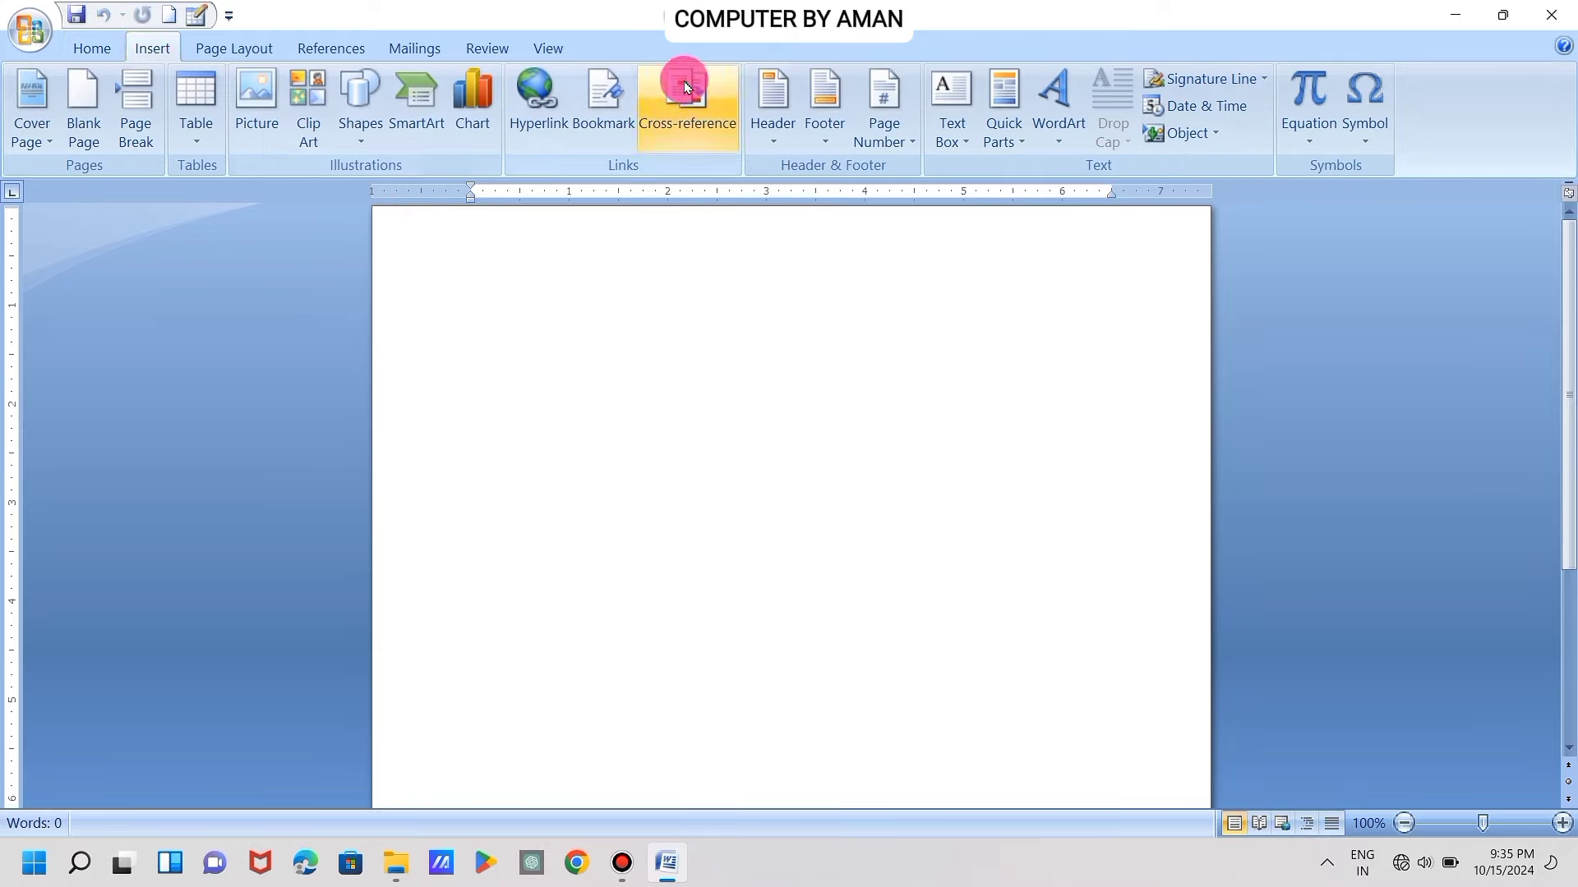
left_click(773, 89)
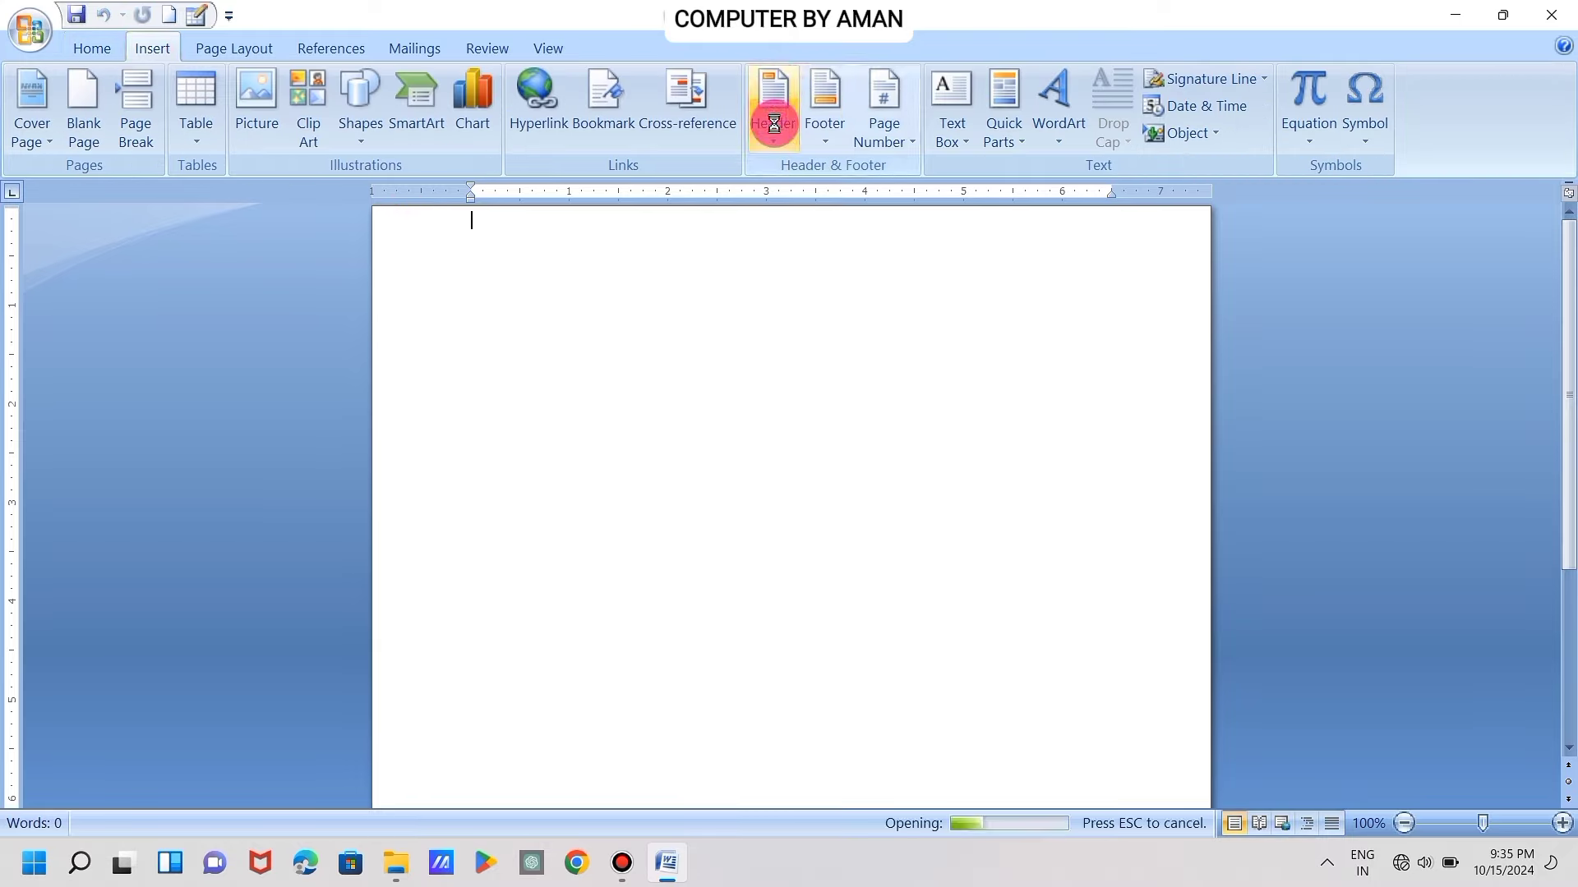
left_click(839, 229)
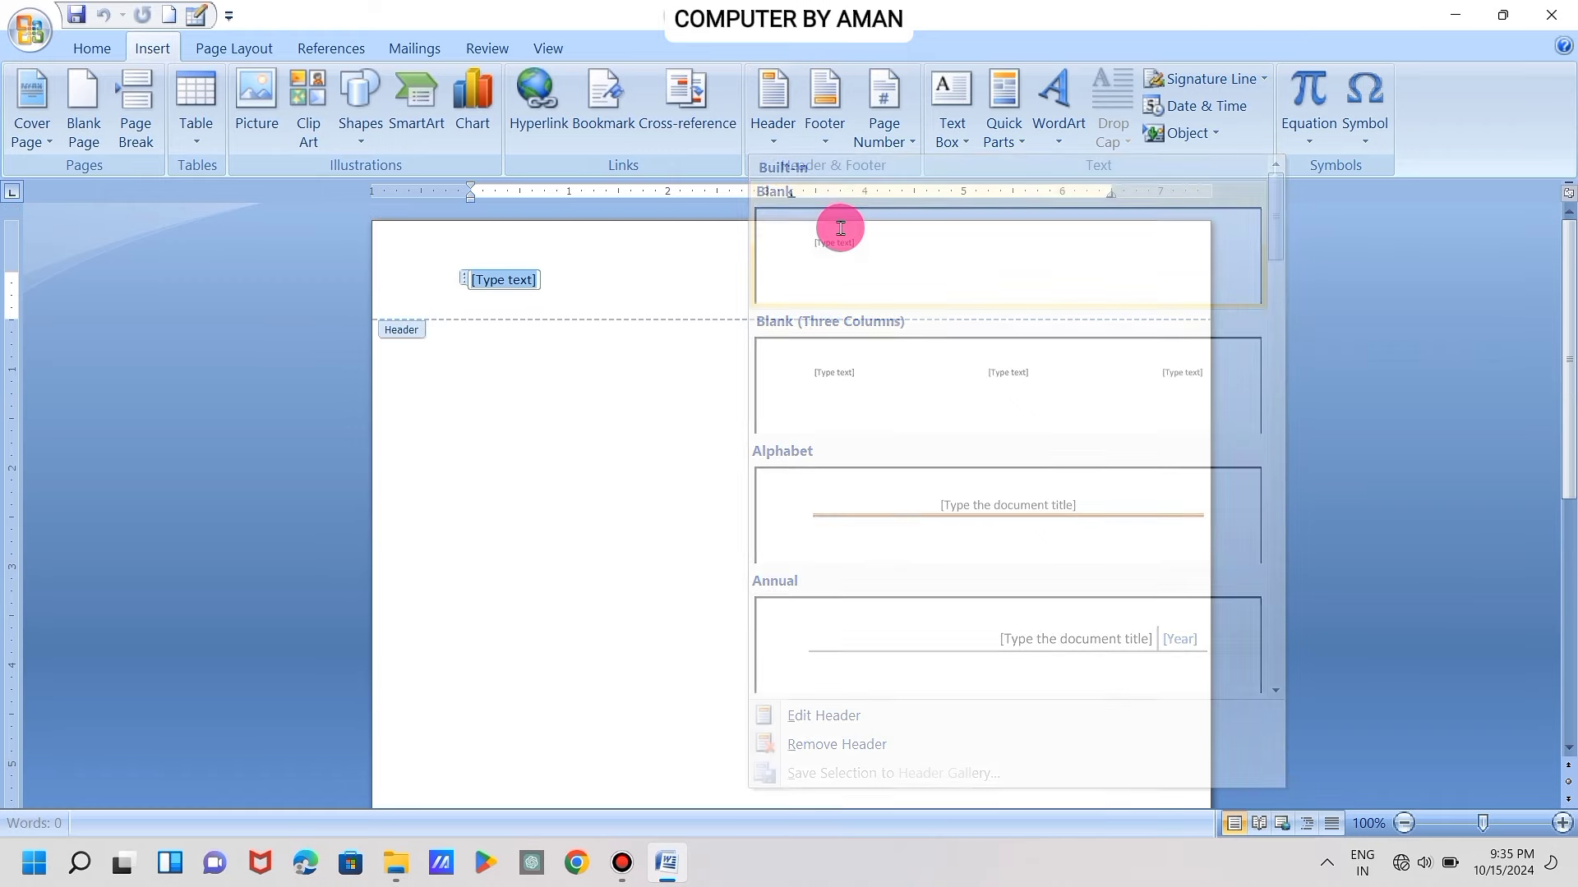
double_click(552, 552)
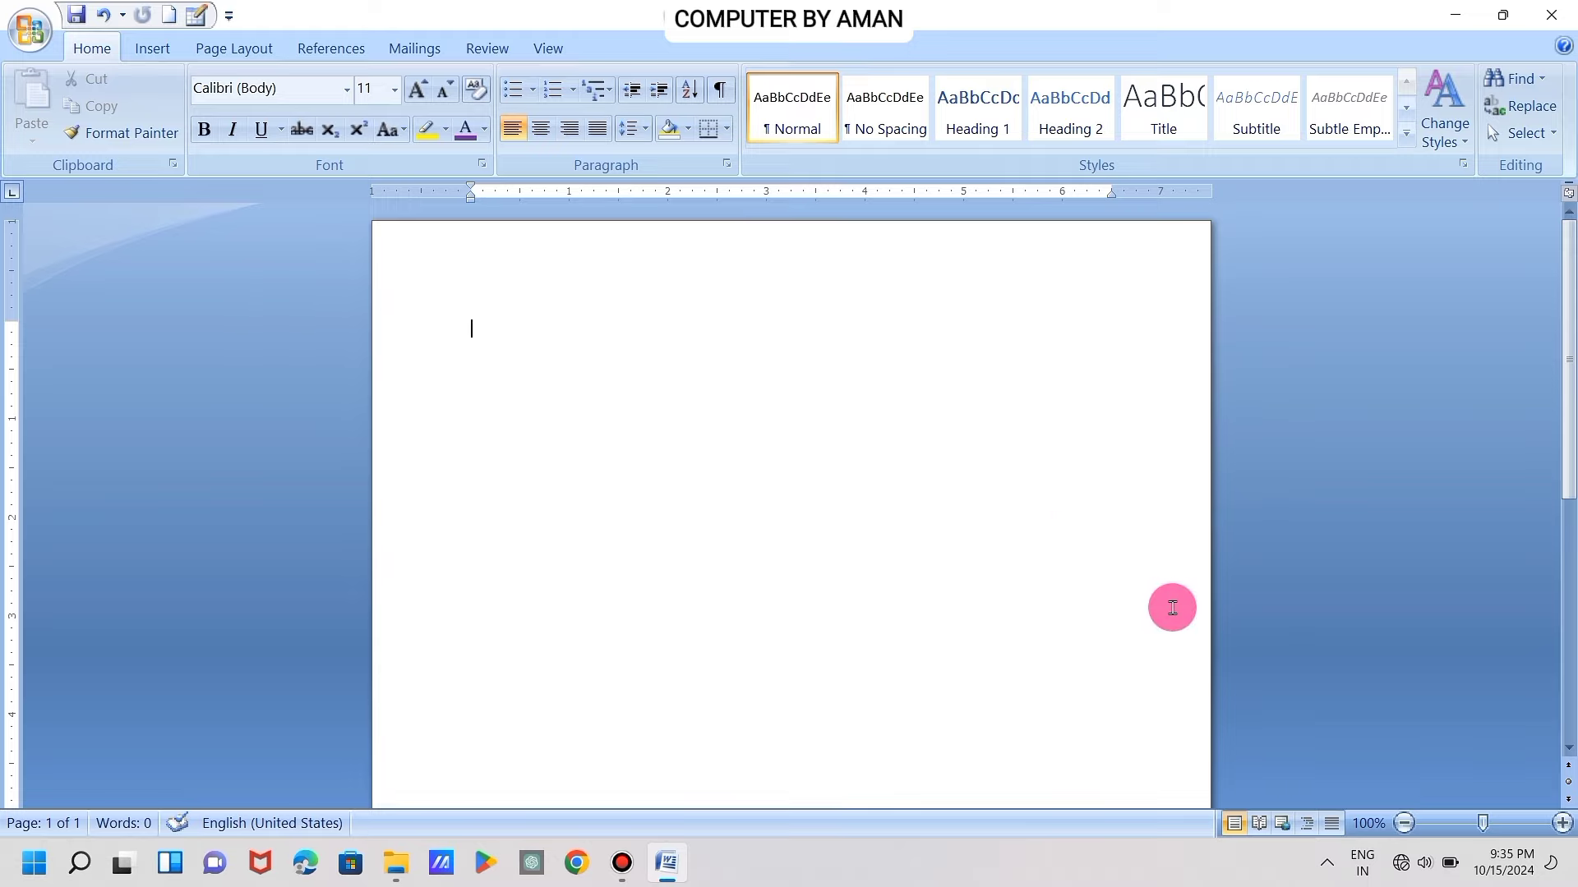
scroll(591, 493, "down", 2)
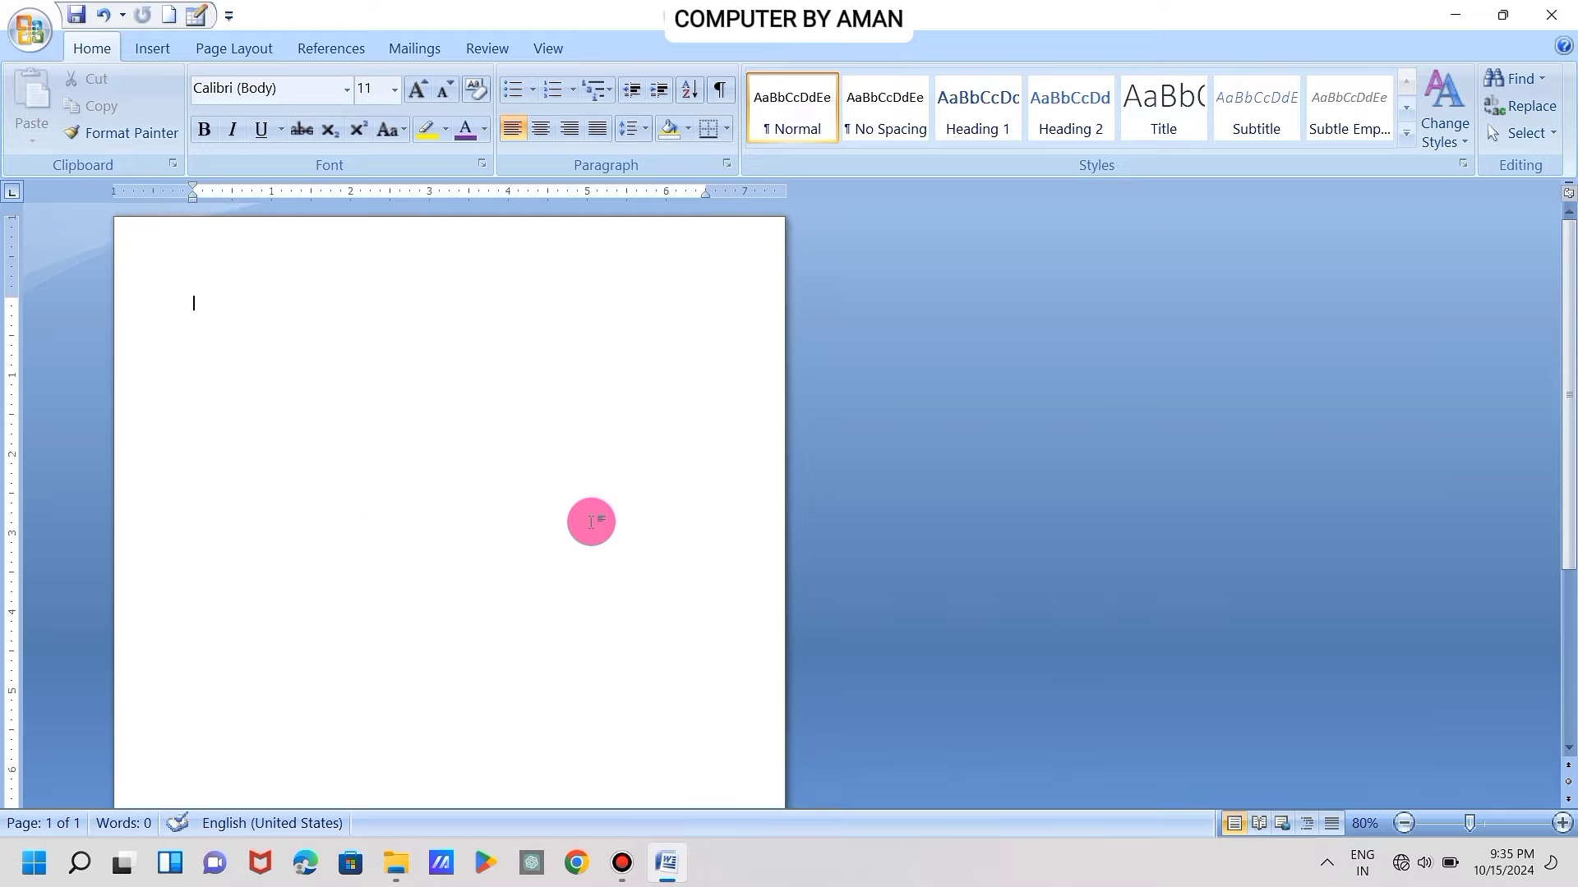
scroll(592, 510, "down", 2)
scroll(592, 522, "down", 1)
scroll(594, 527, "up", 3)
scroll(593, 527, "up", 2)
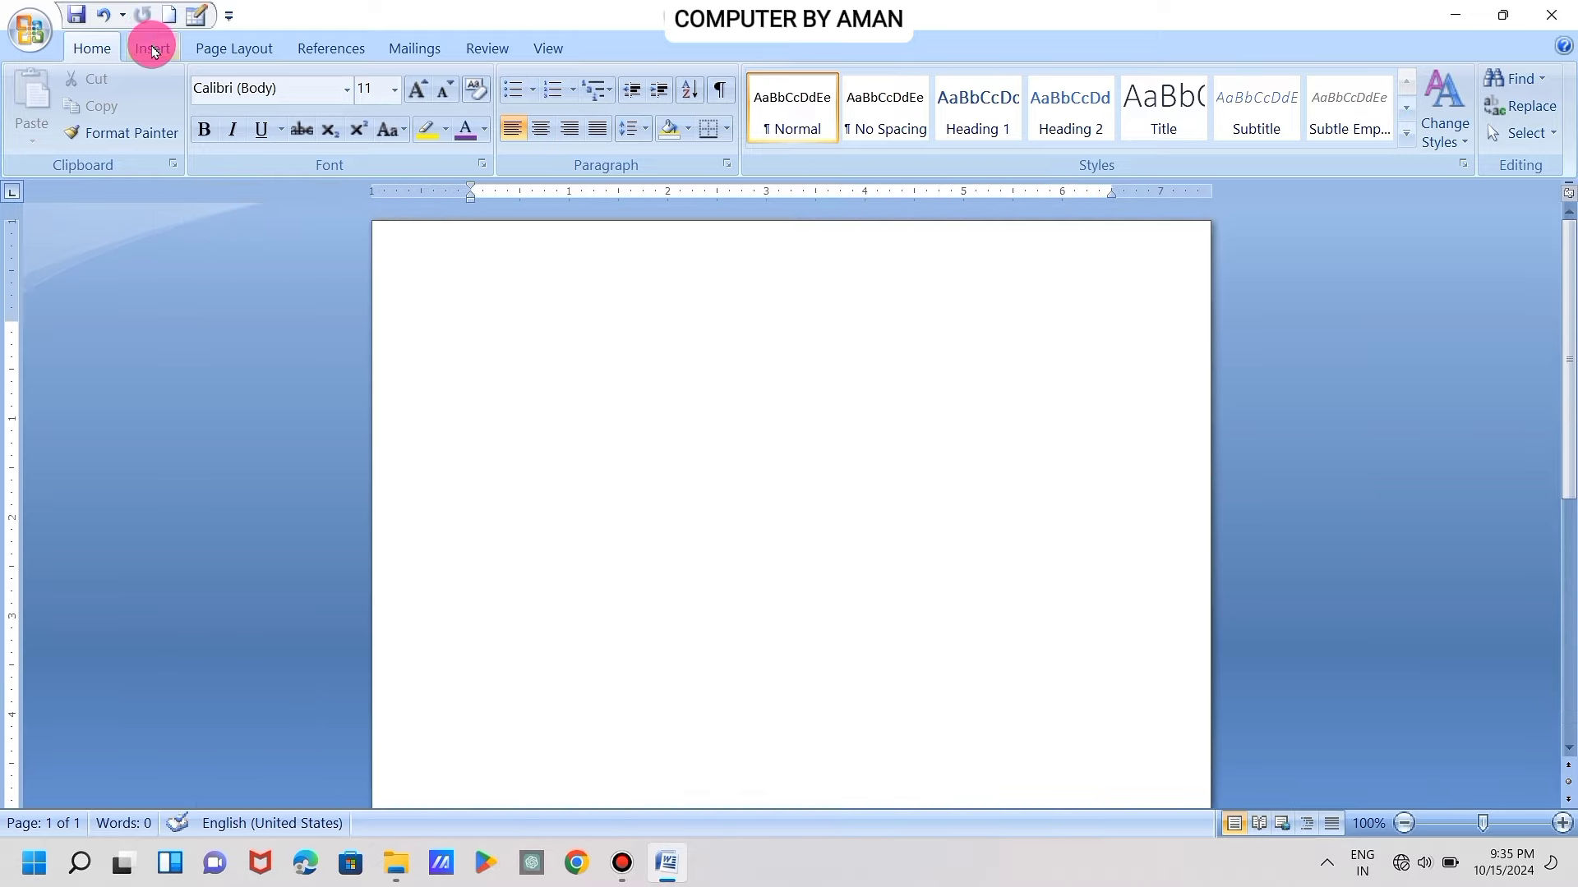
Choose A4 (8.27" x 11.69") from the Page Layout Size list
left_click(255, 46)
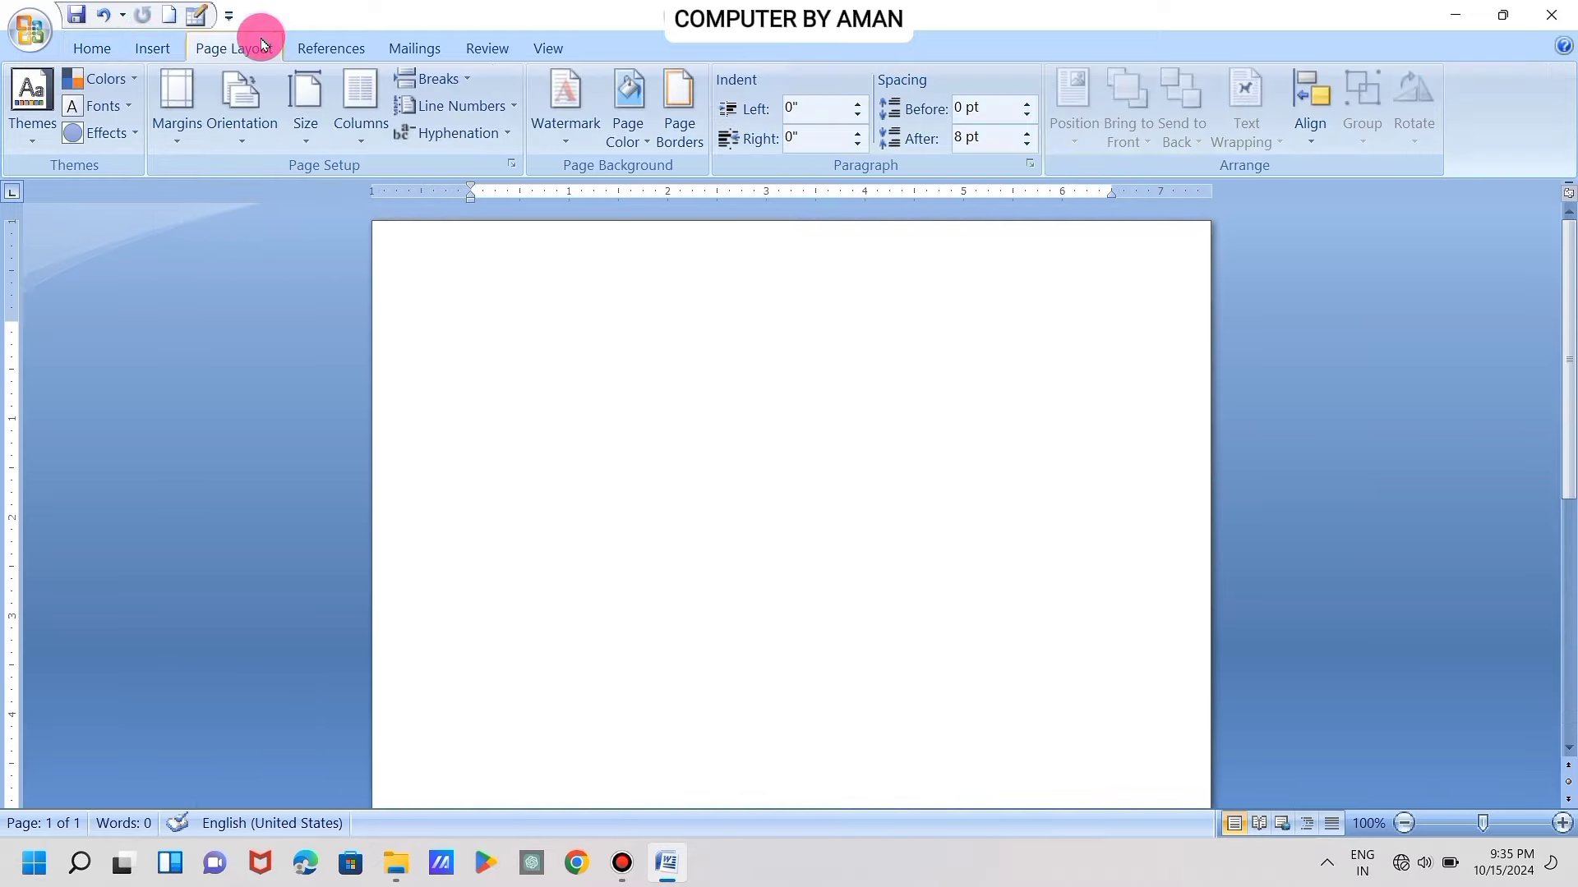
left_click(303, 113)
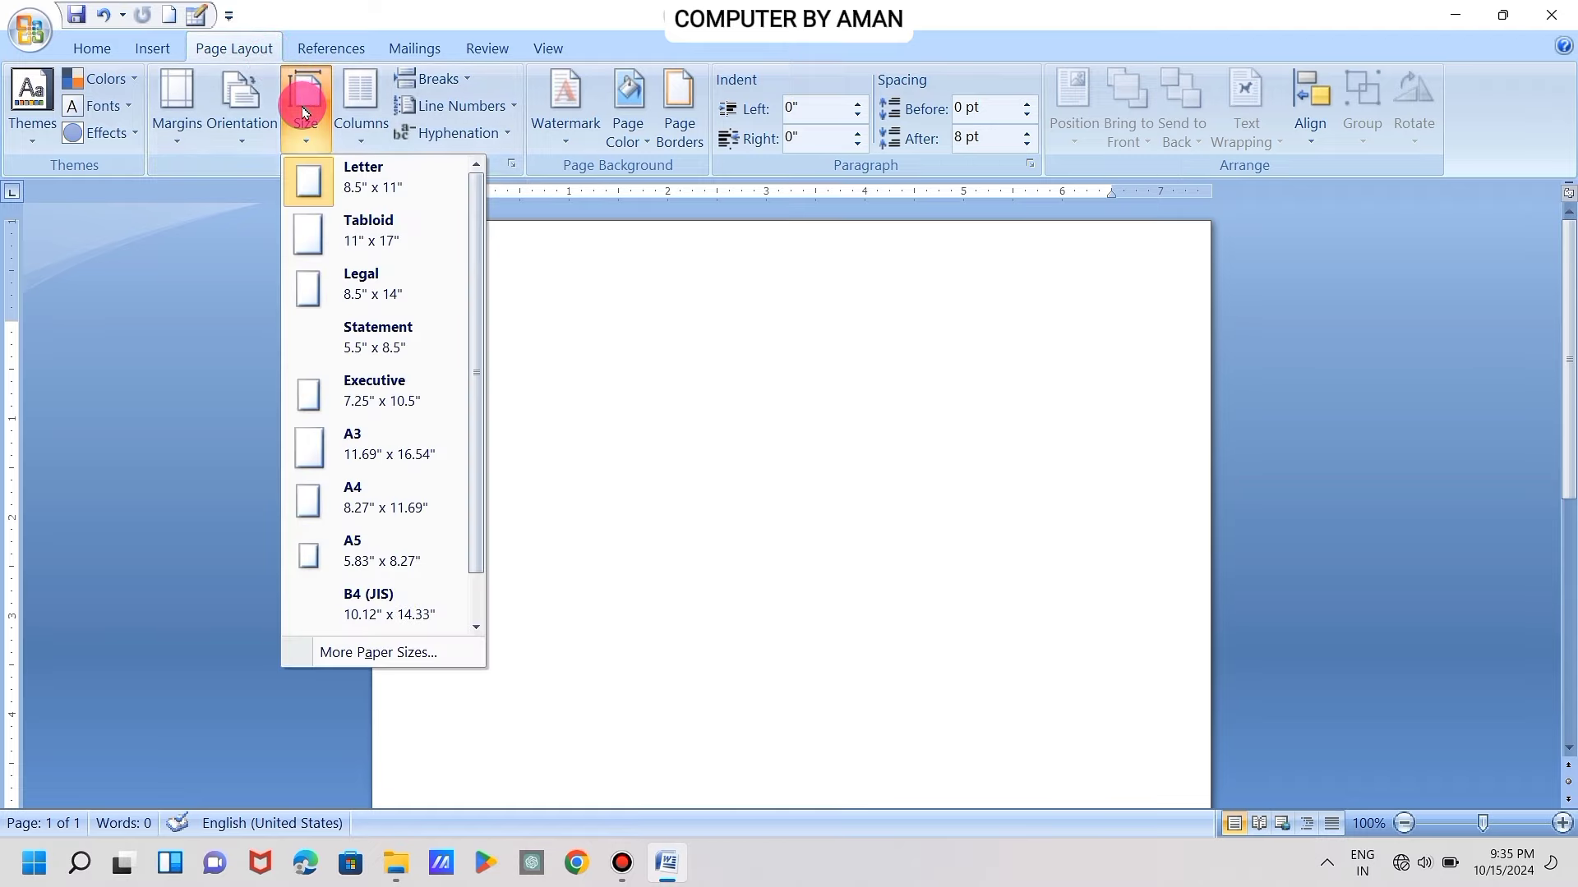
left_click(365, 182)
left_click(321, 146)
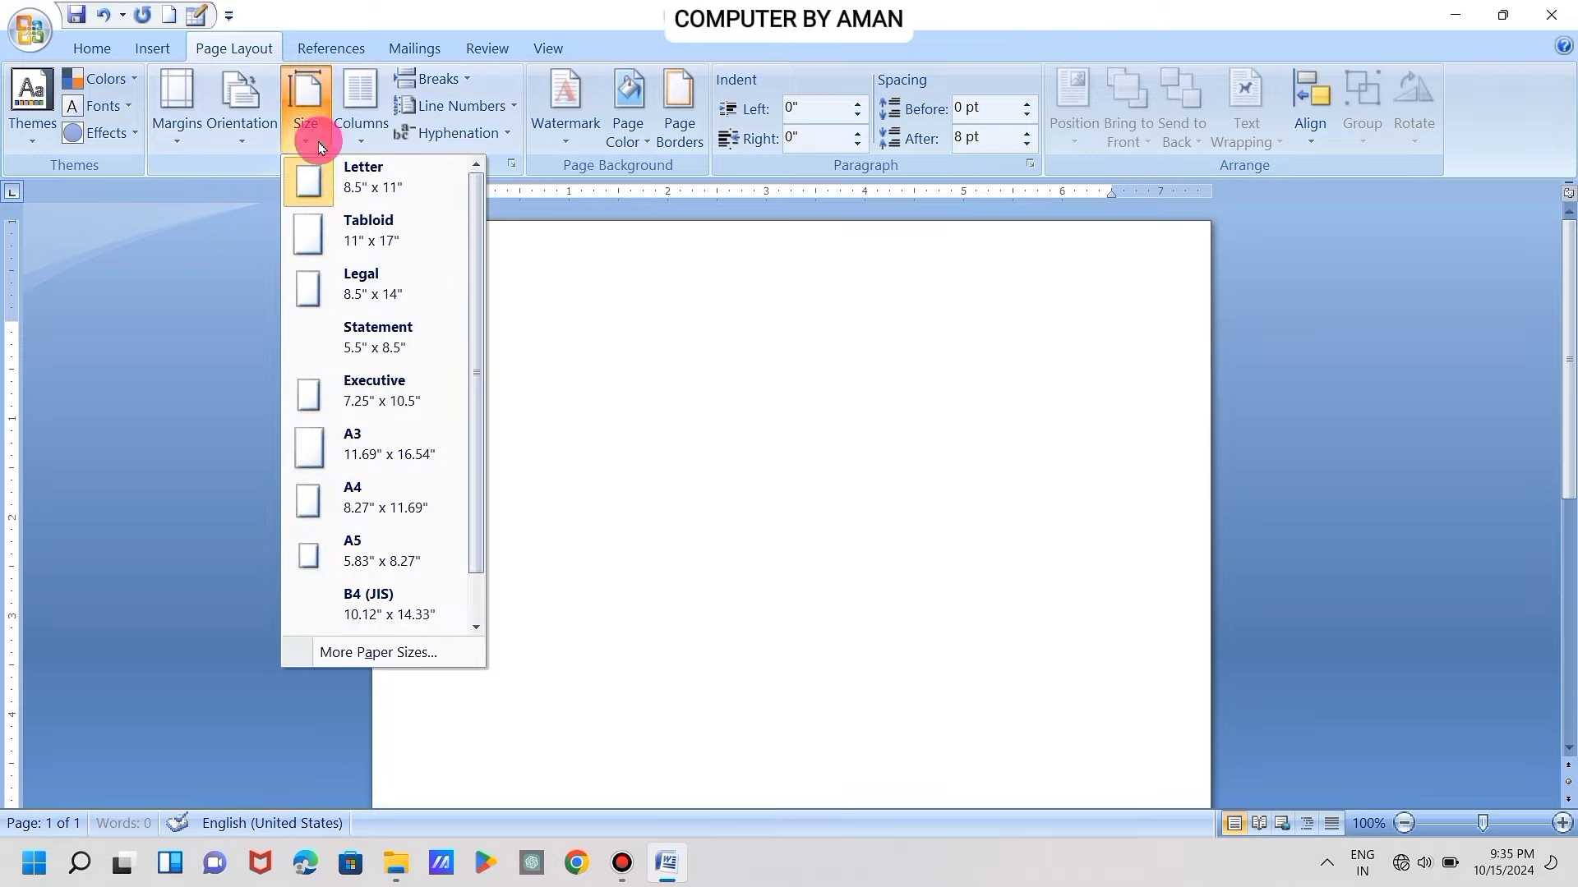
left_click(391, 491)
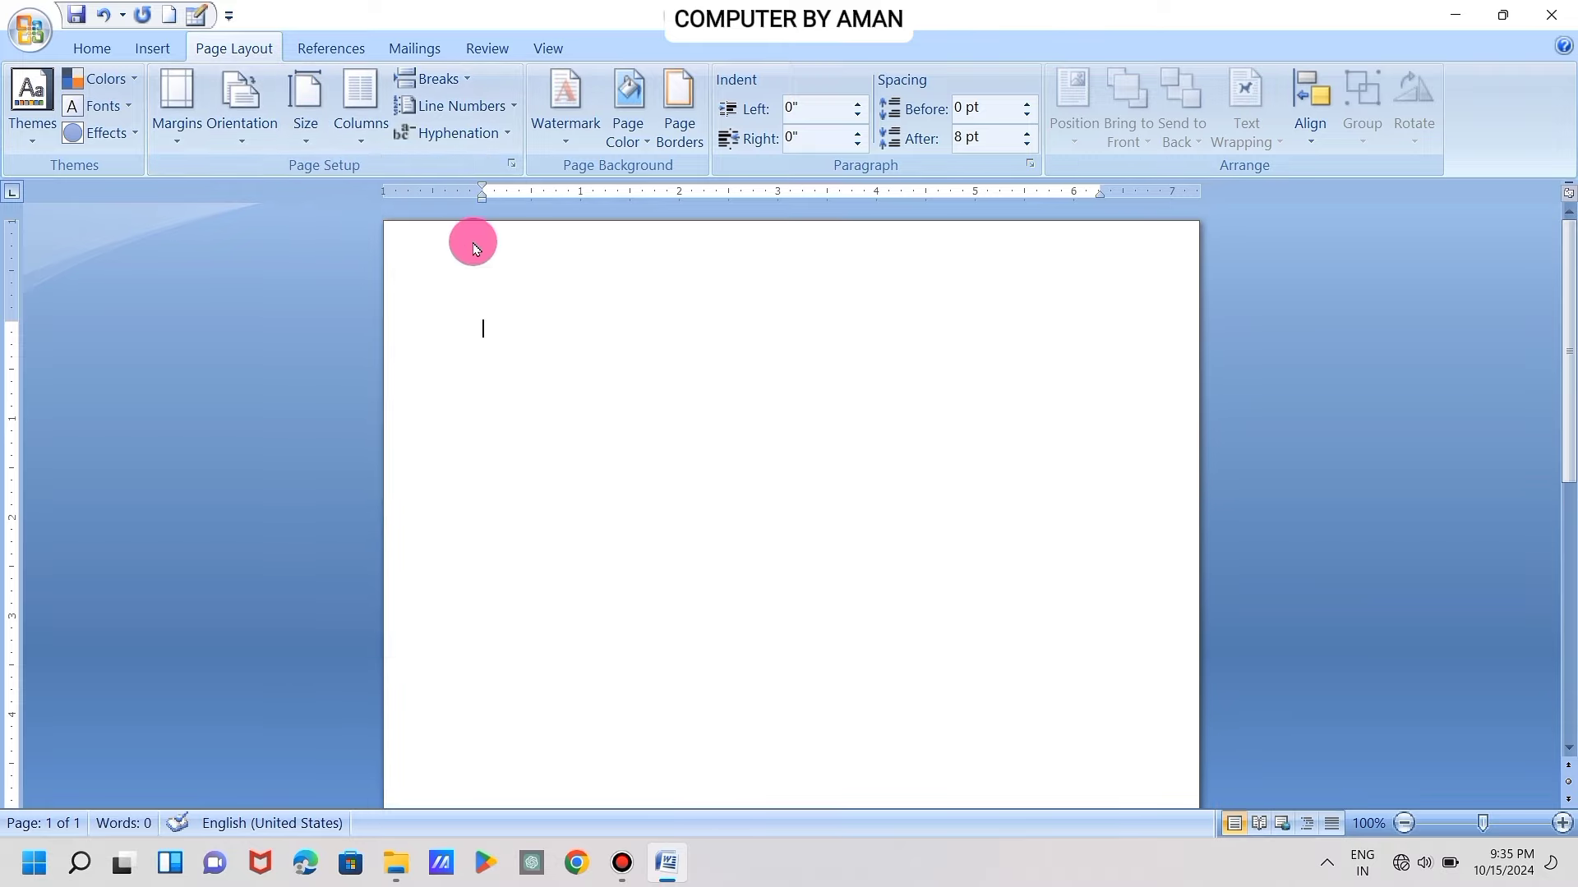
left_click(312, 130)
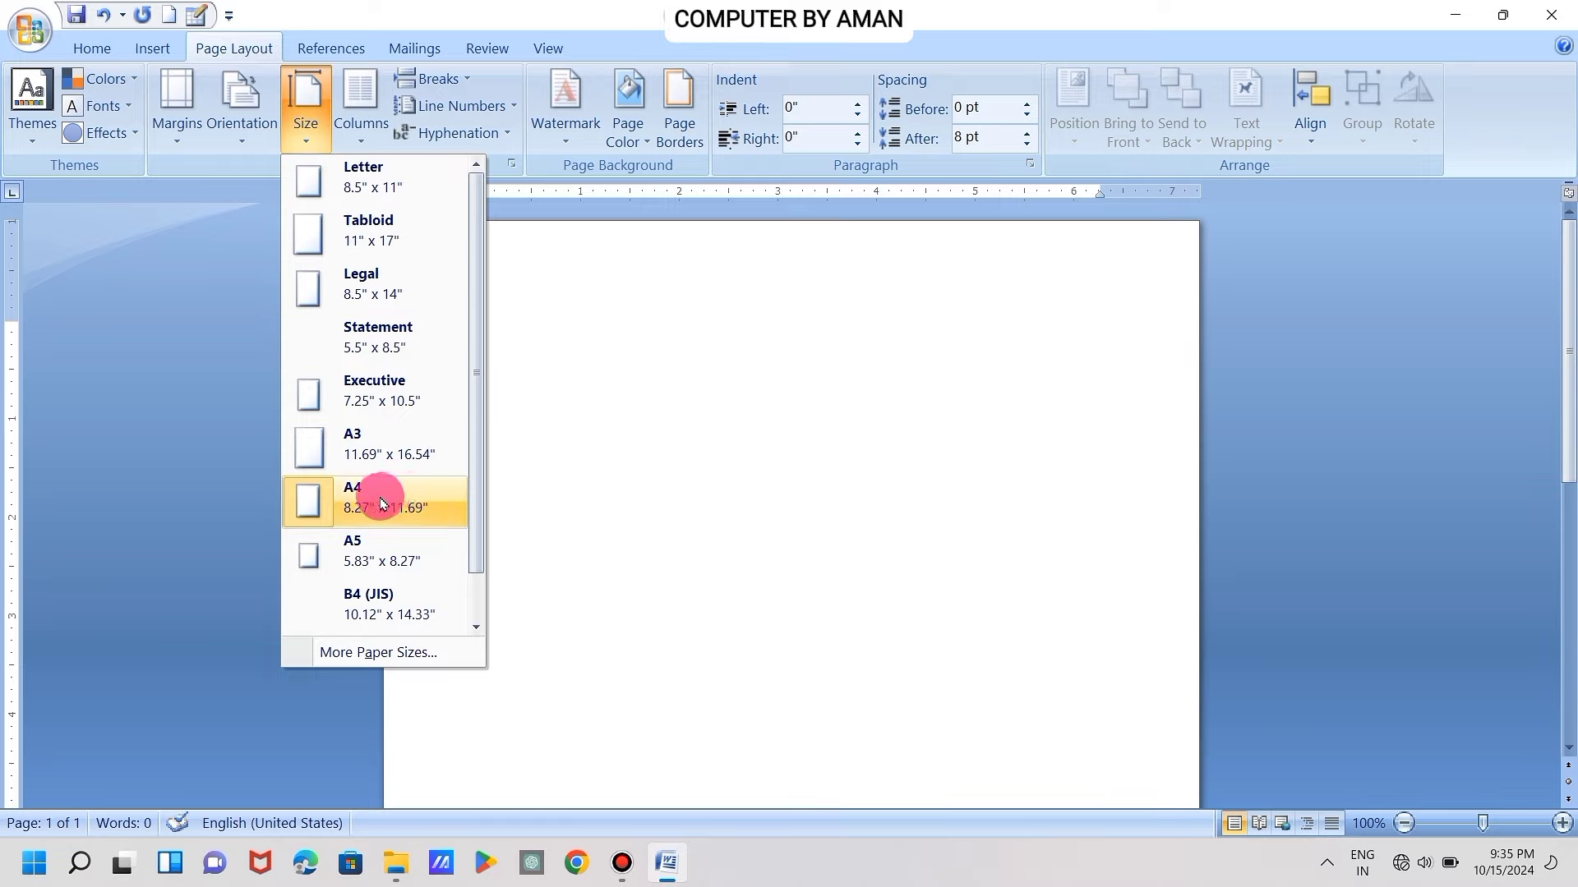
left_click(382, 503)
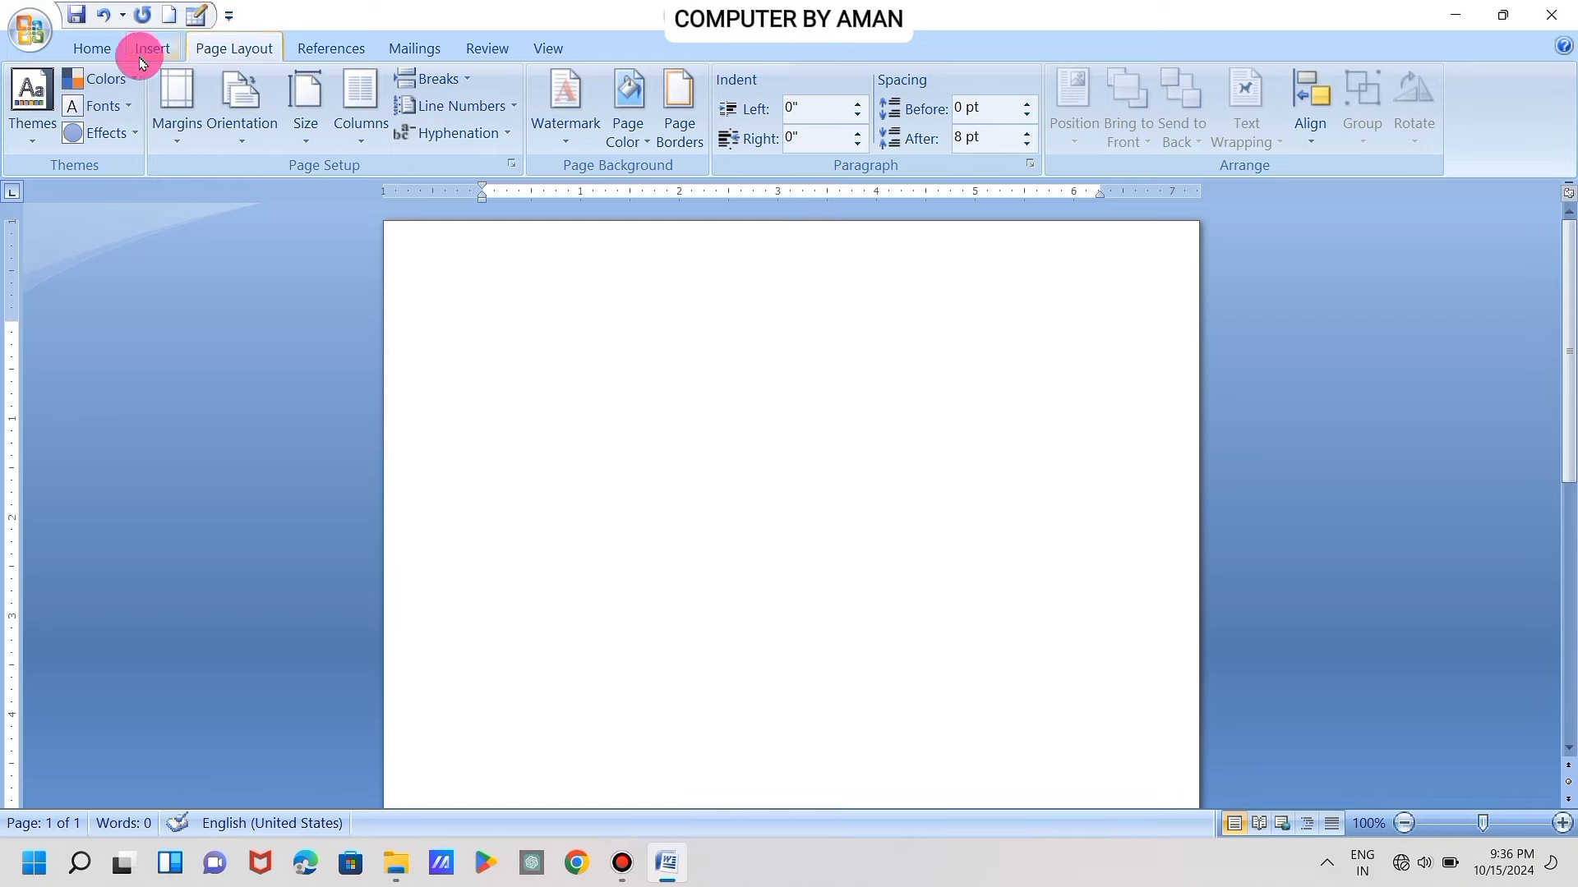
left_click(99, 54)
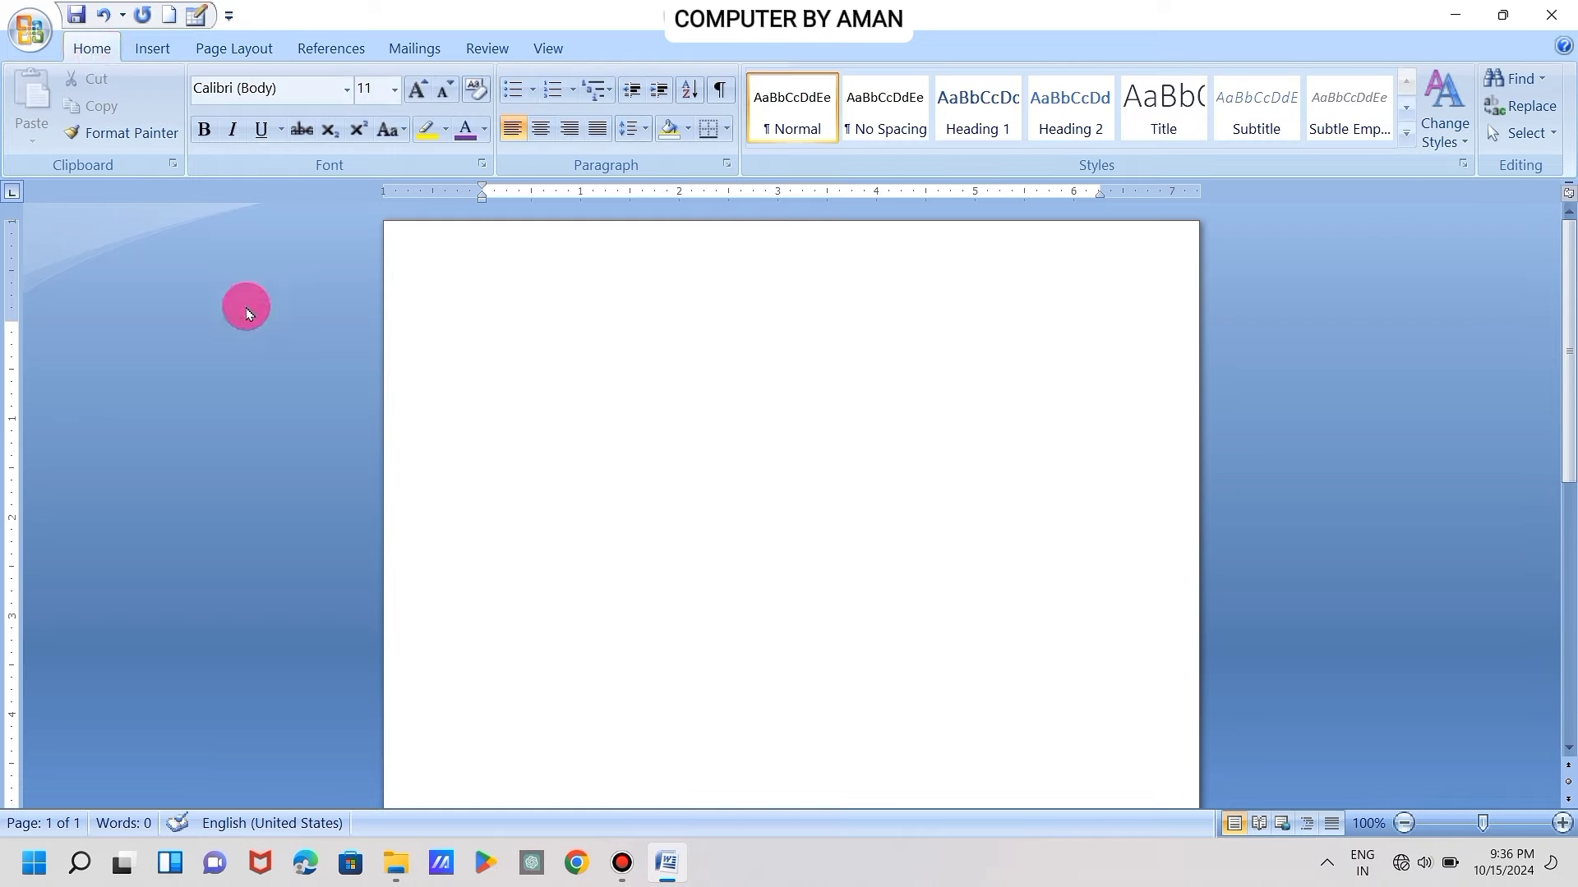
left_click(244, 57)
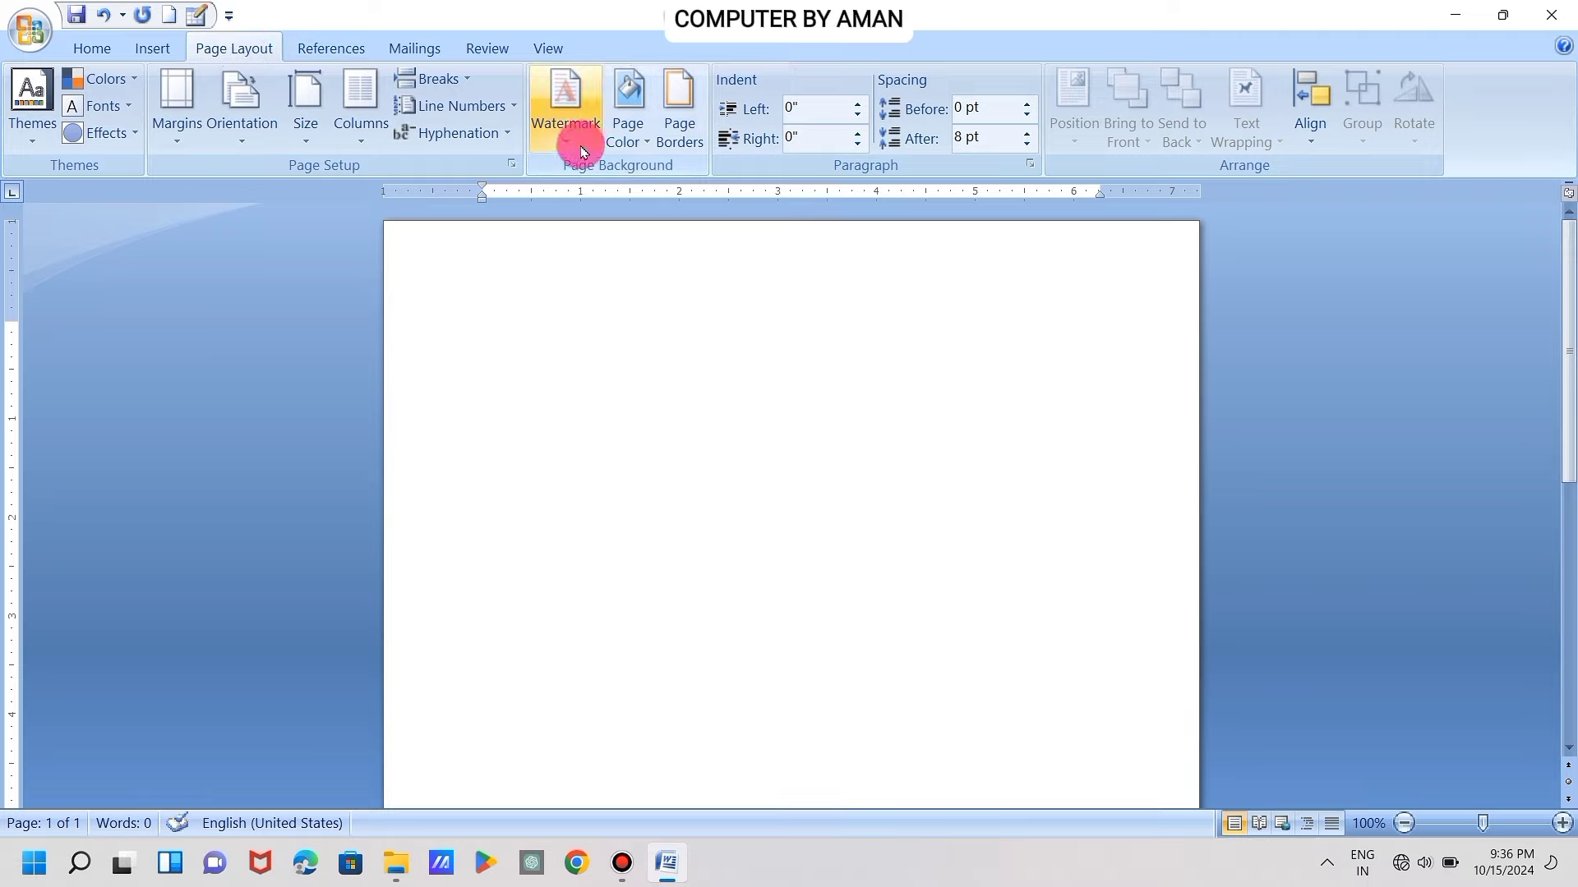
Apply a plain Box page border to the whole document
left_click(685, 130)
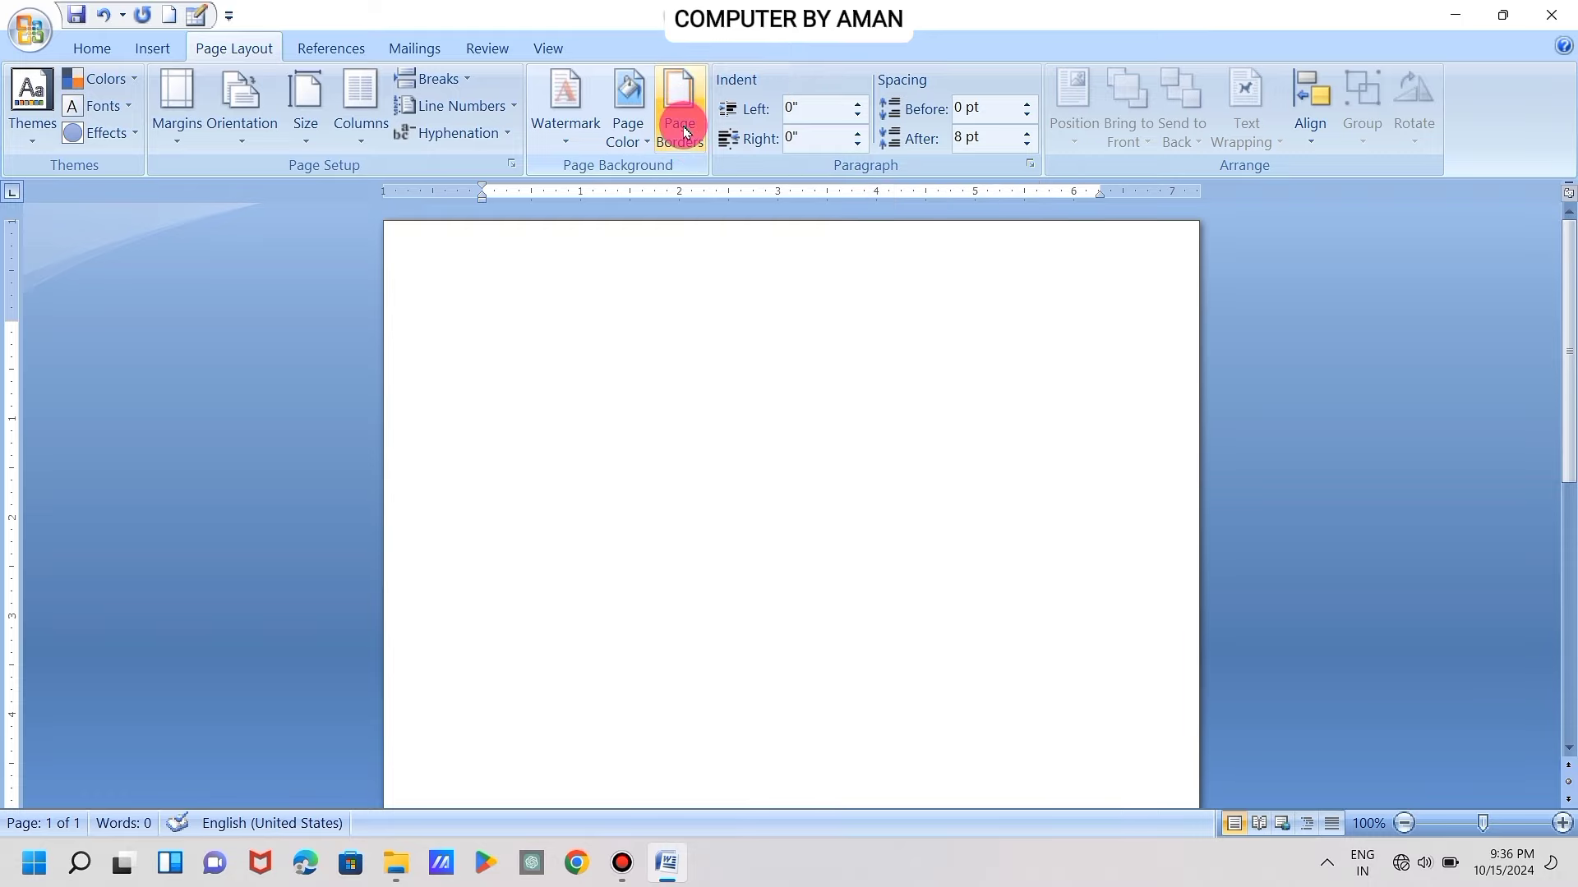
left_click(592, 322)
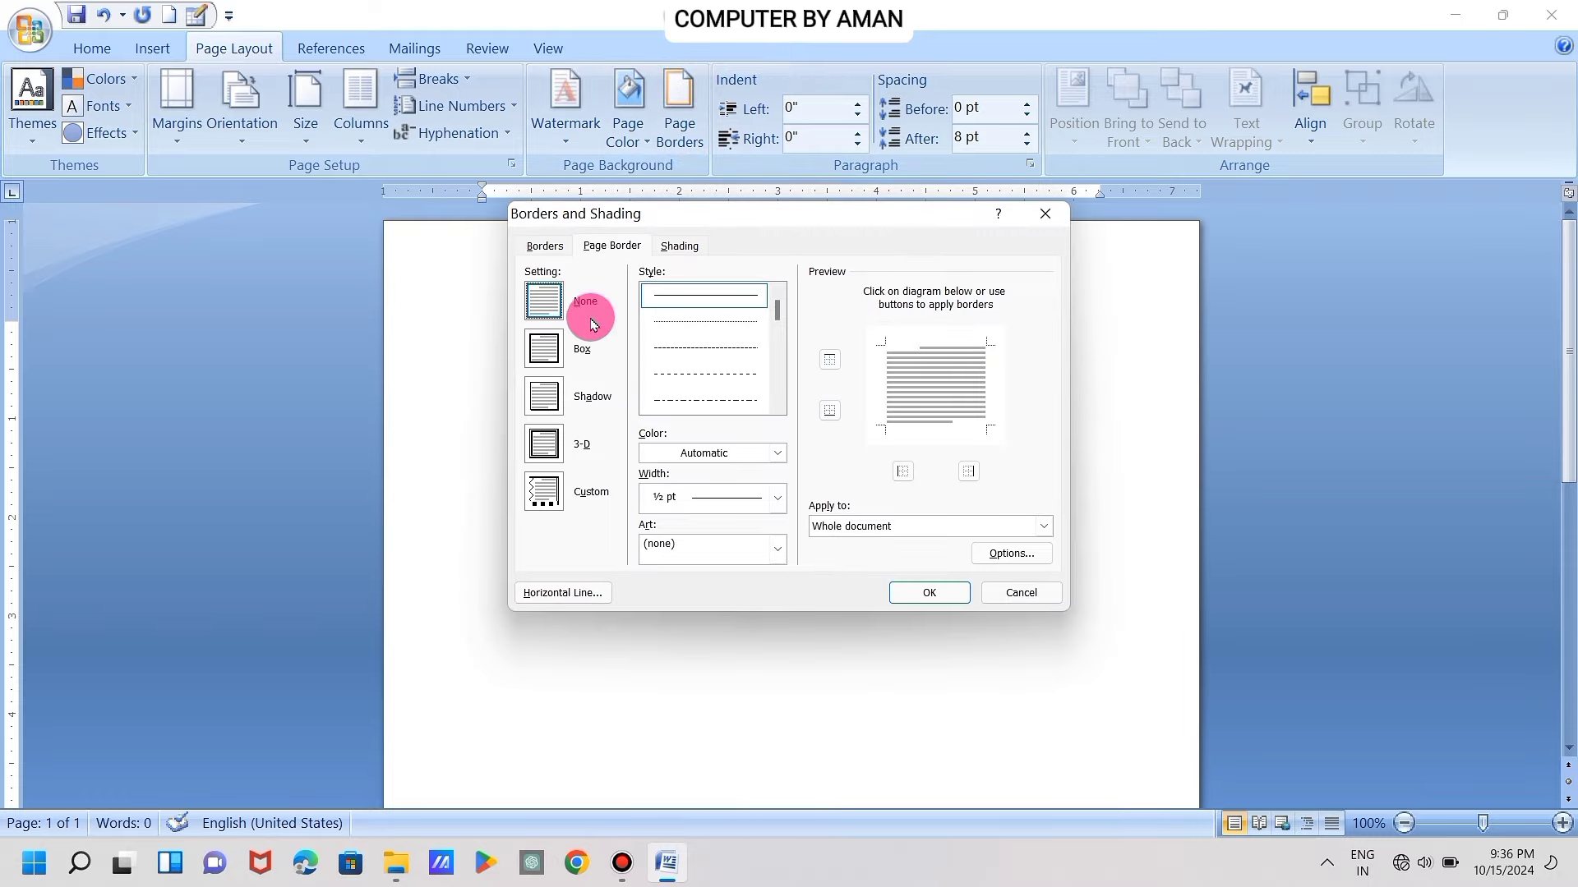
left_click(556, 347)
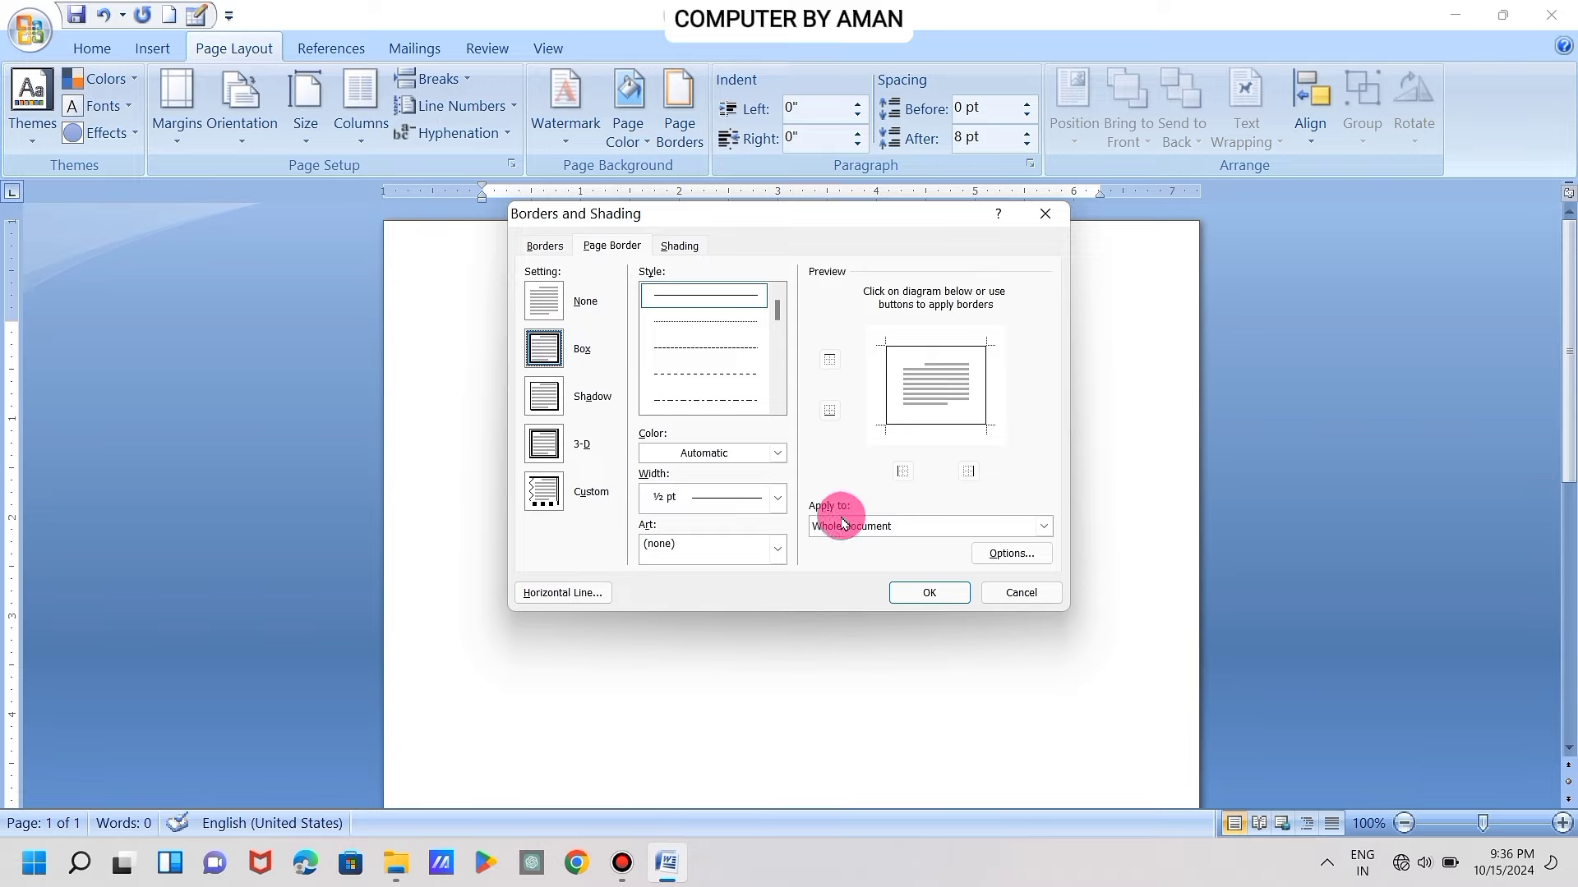
left_click(903, 598)
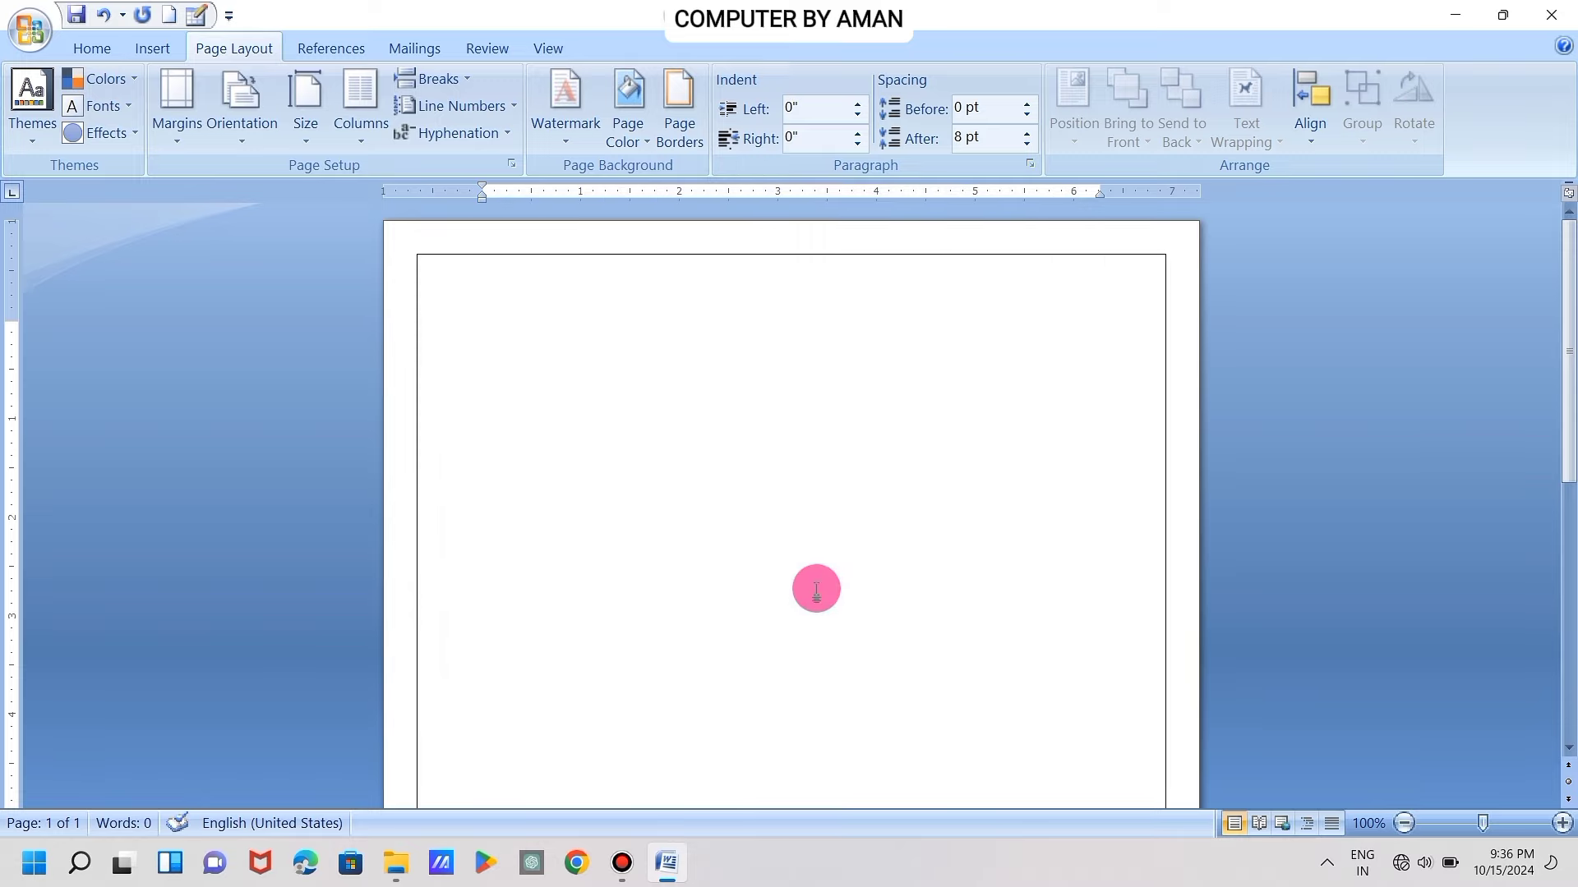
scroll(816, 592, "down", 5)
scroll(816, 592, "down", 8)
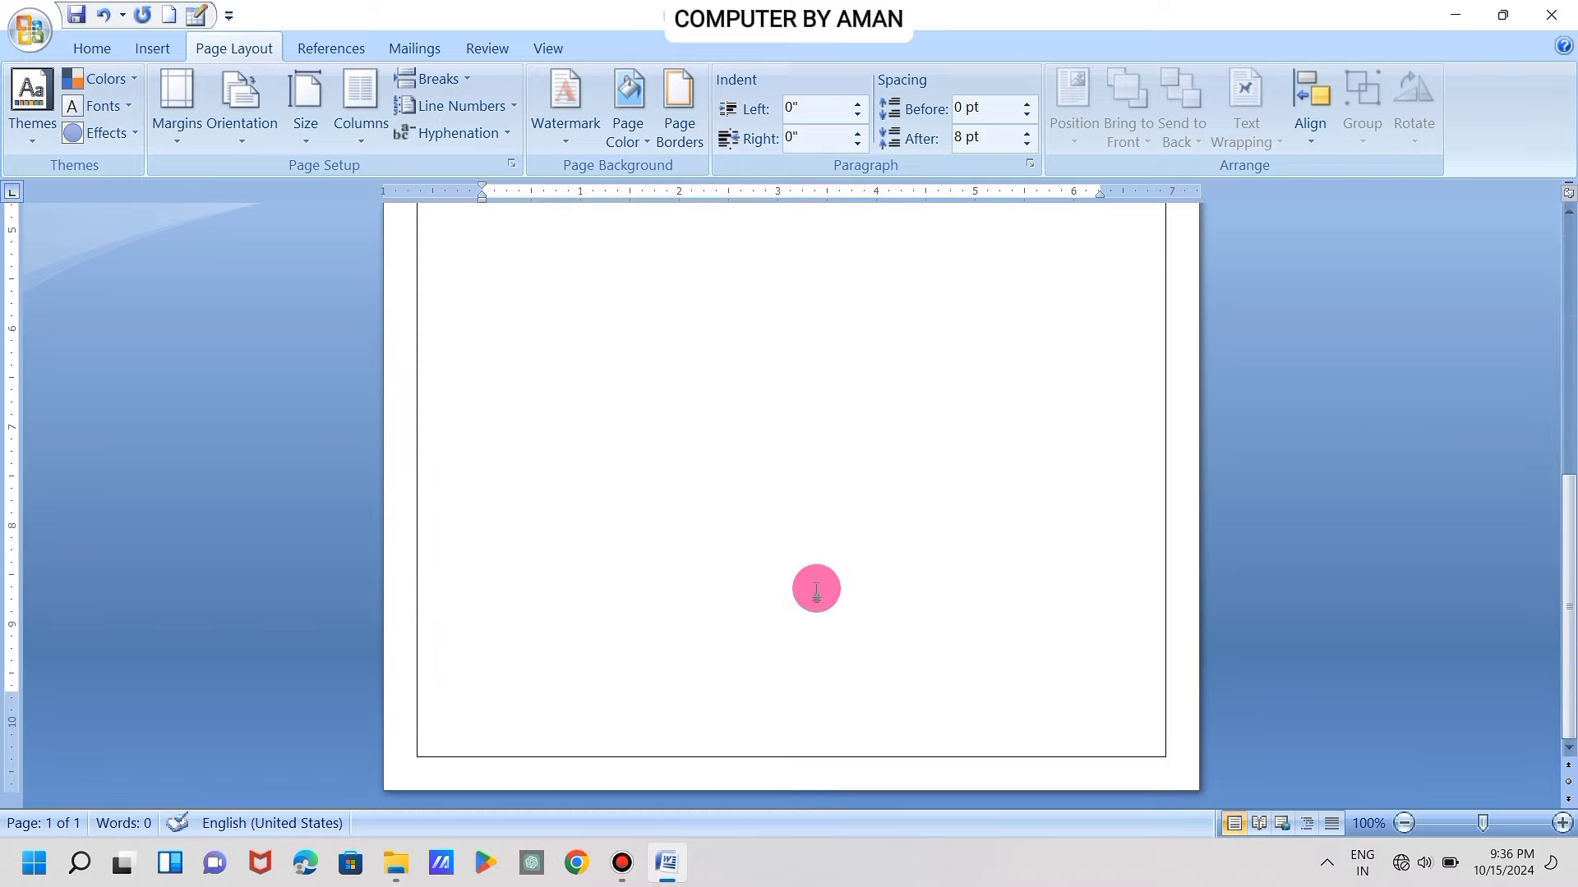
scroll(816, 589, "up", 7)
scroll(816, 589, "up", 6)
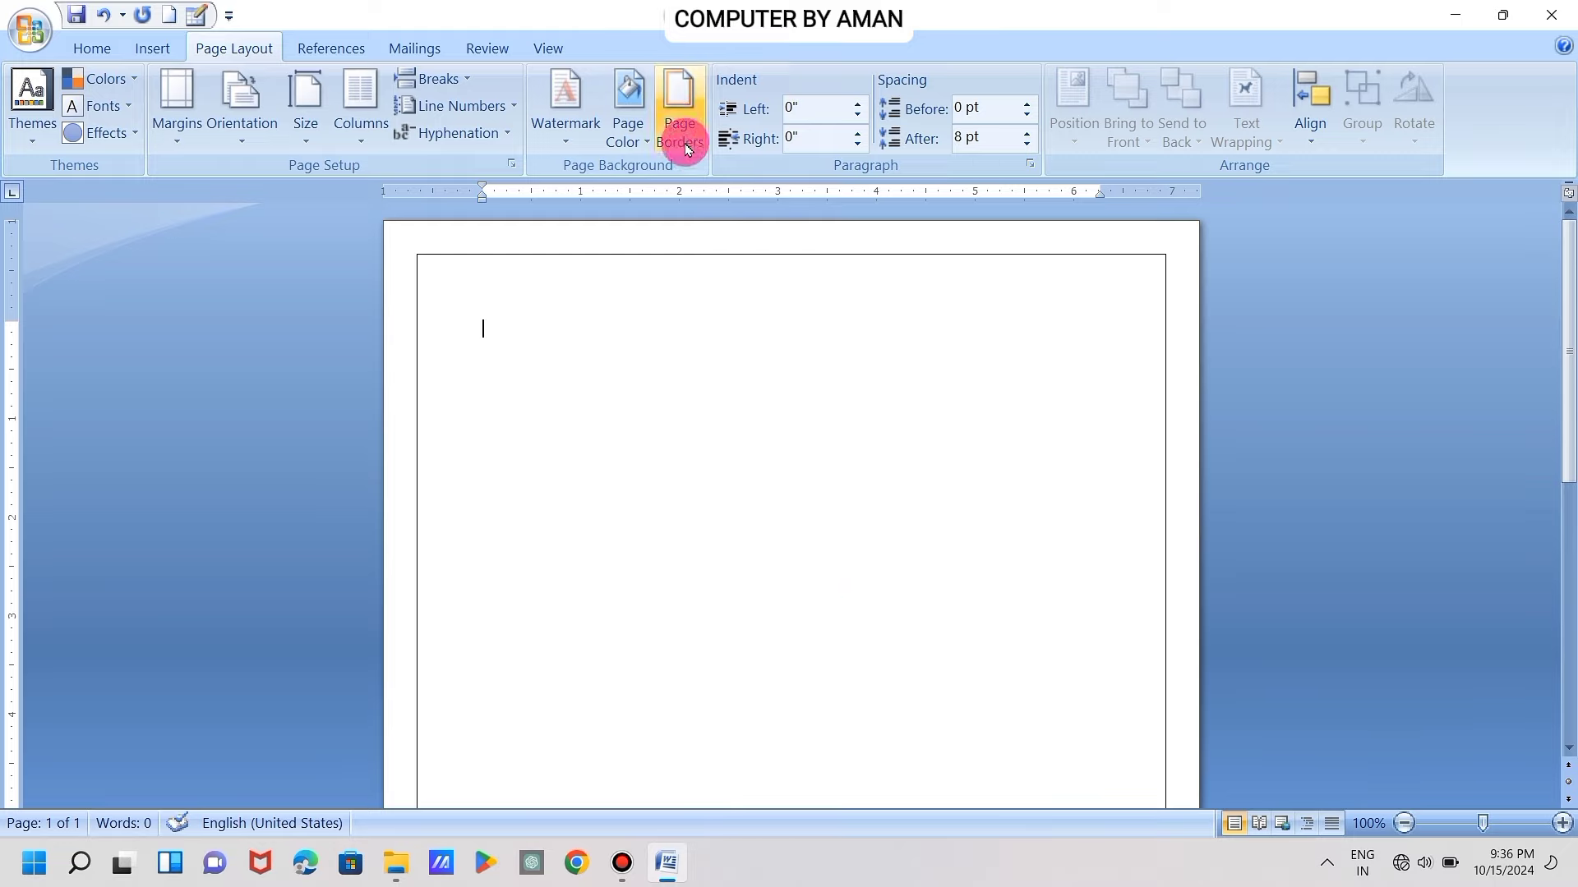
Reopen Page Borders to check the line widths, then cancel without changes
left_click(669, 119)
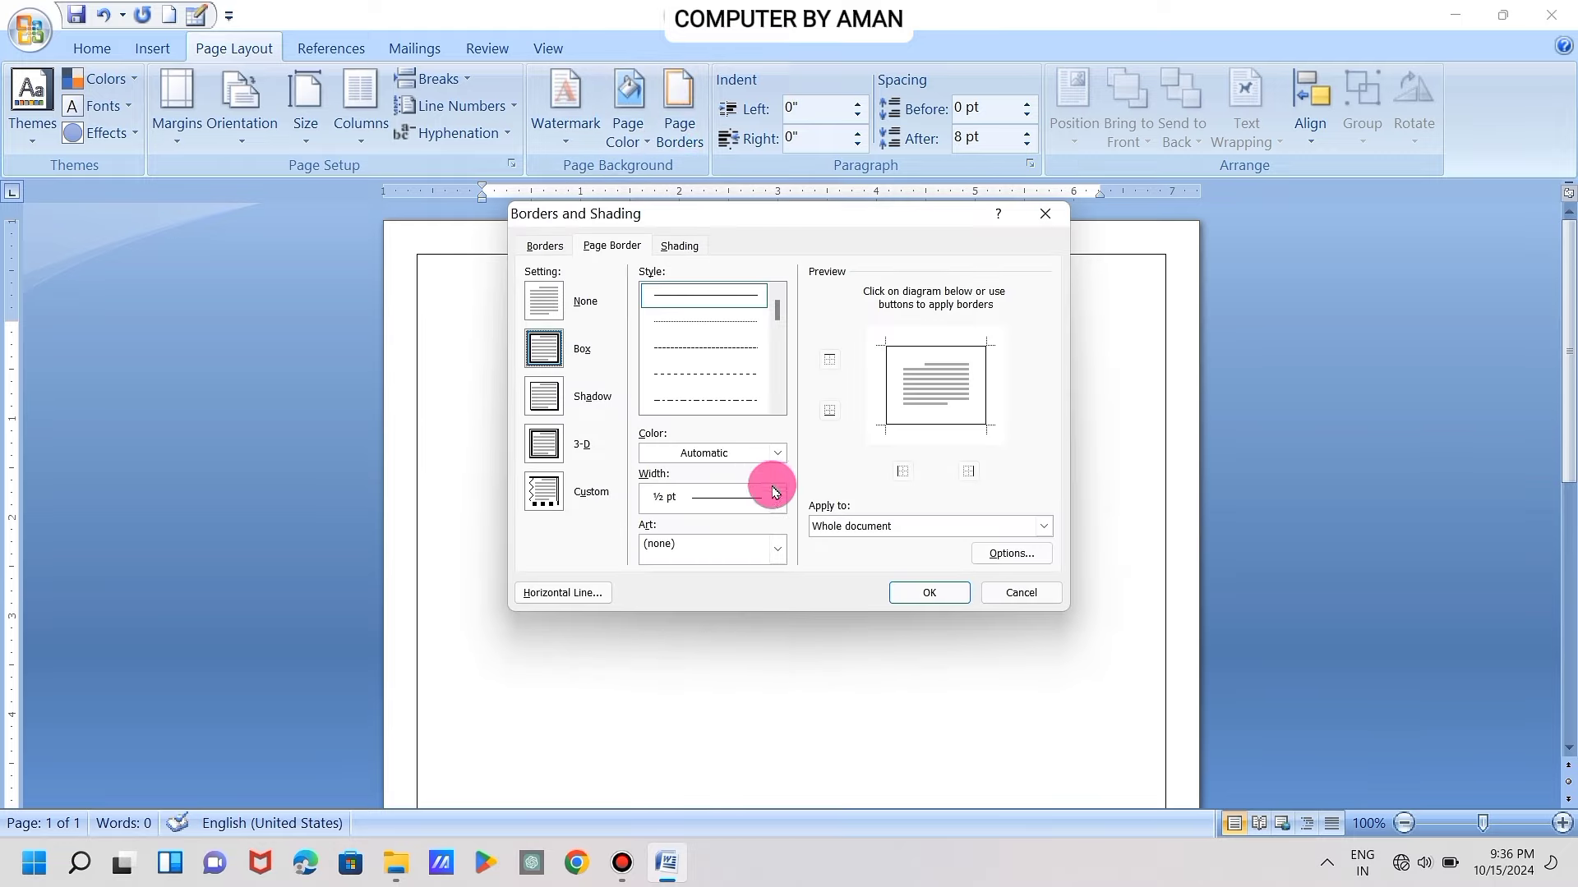
left_click(777, 498)
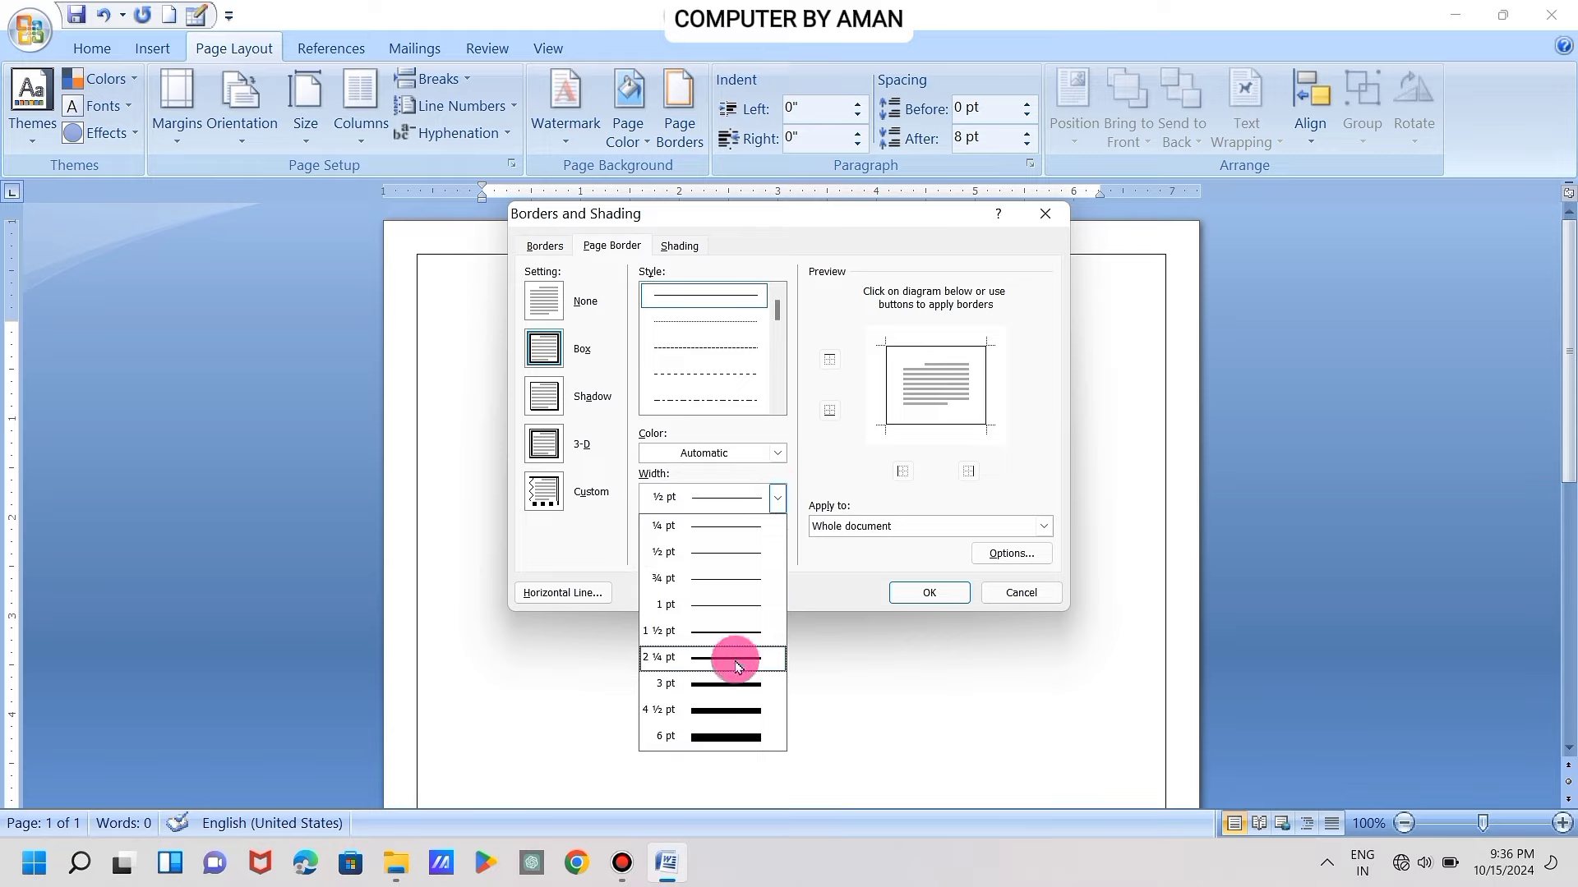
left_click(1021, 593)
left_click(750, 317)
type("tdgdytsysyr")
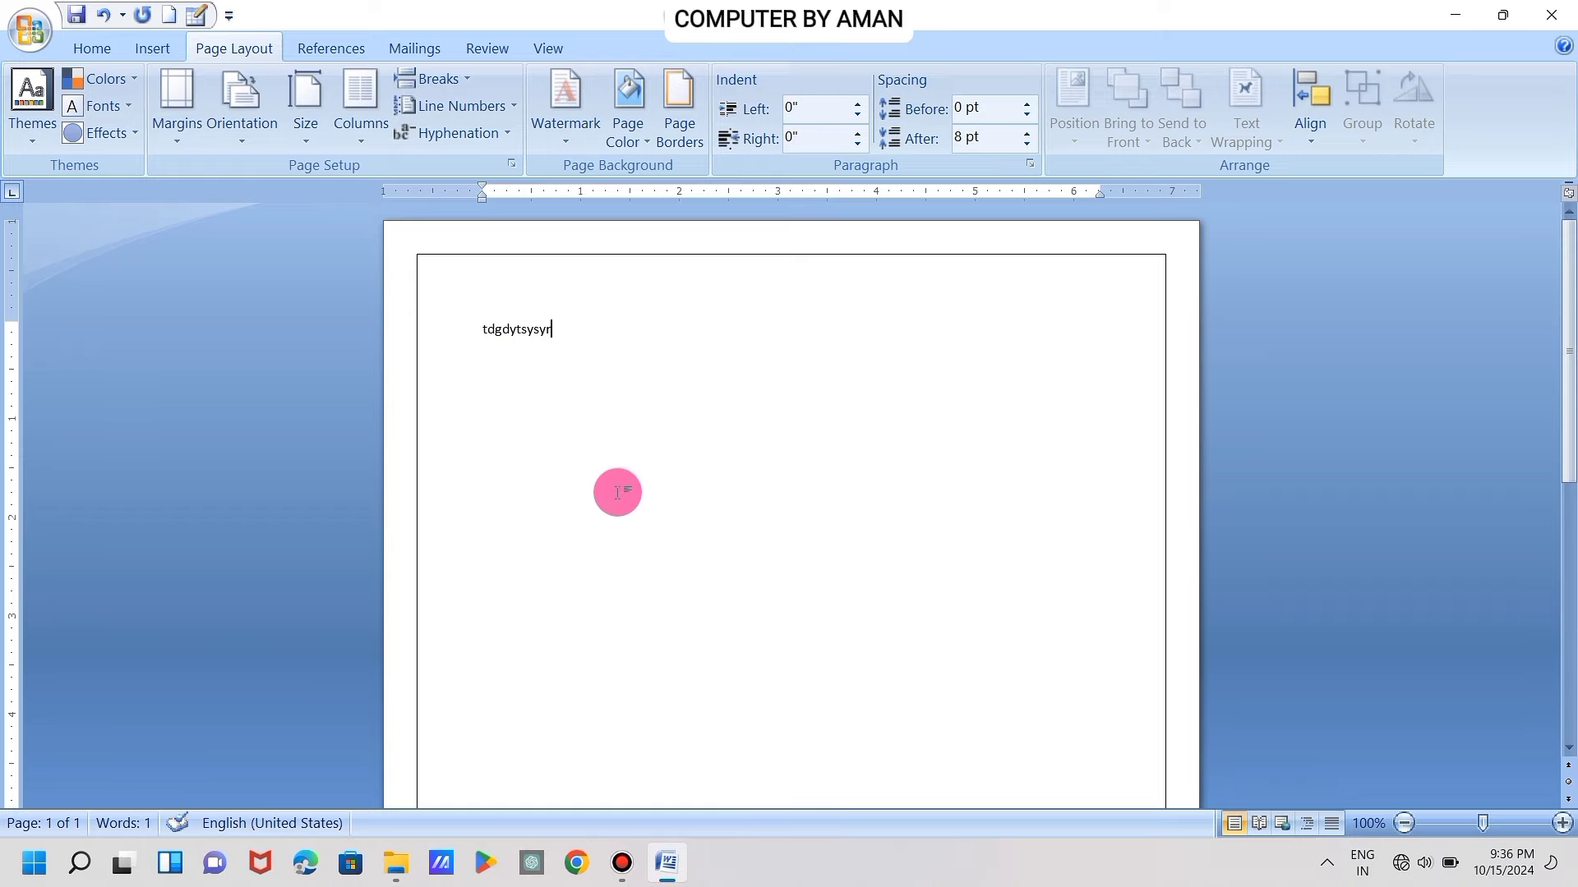
Delete the stray text 'tdgdytsysyr' and centre-align the empty first line
key("BackSpace")
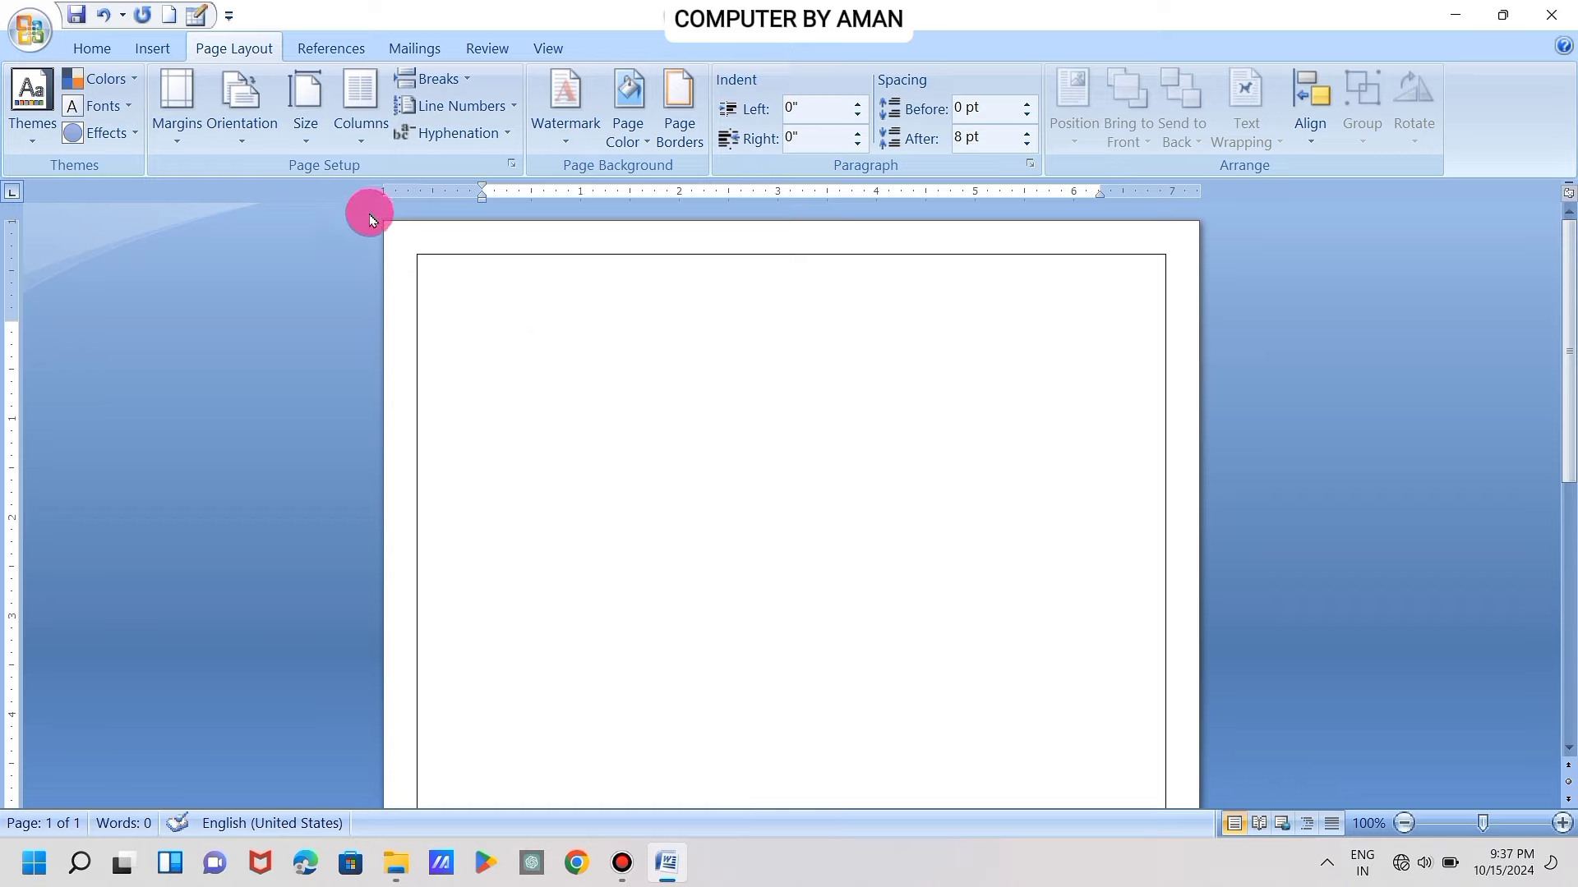
left_click(98, 46)
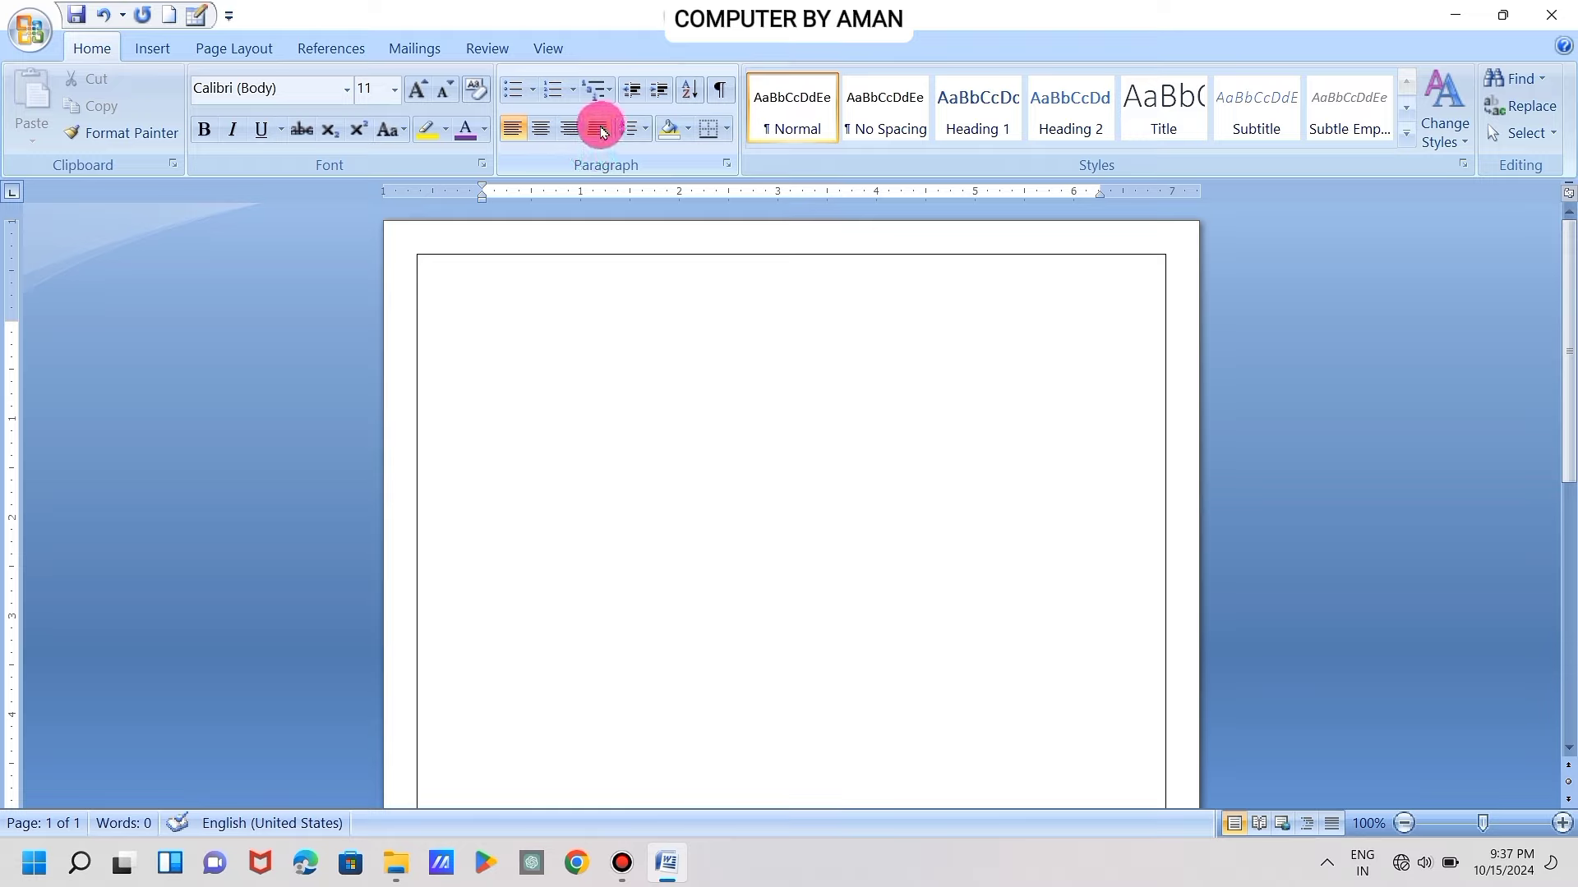
left_click(544, 133)
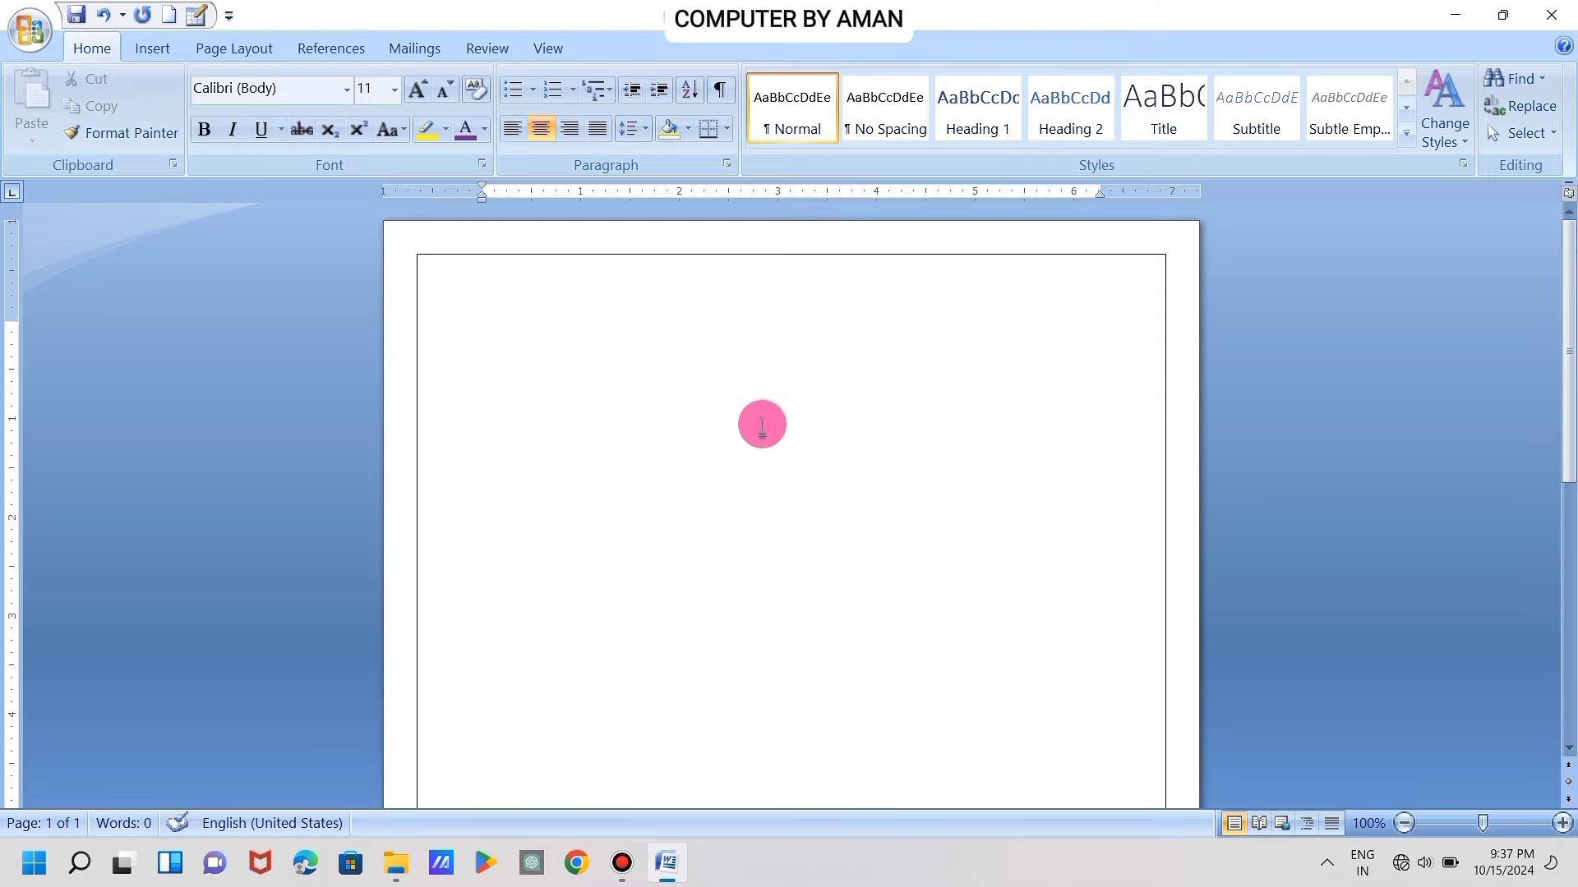
Type the title line ('computer by' plus the author's name) and make it bold at 20 pt
type("c")
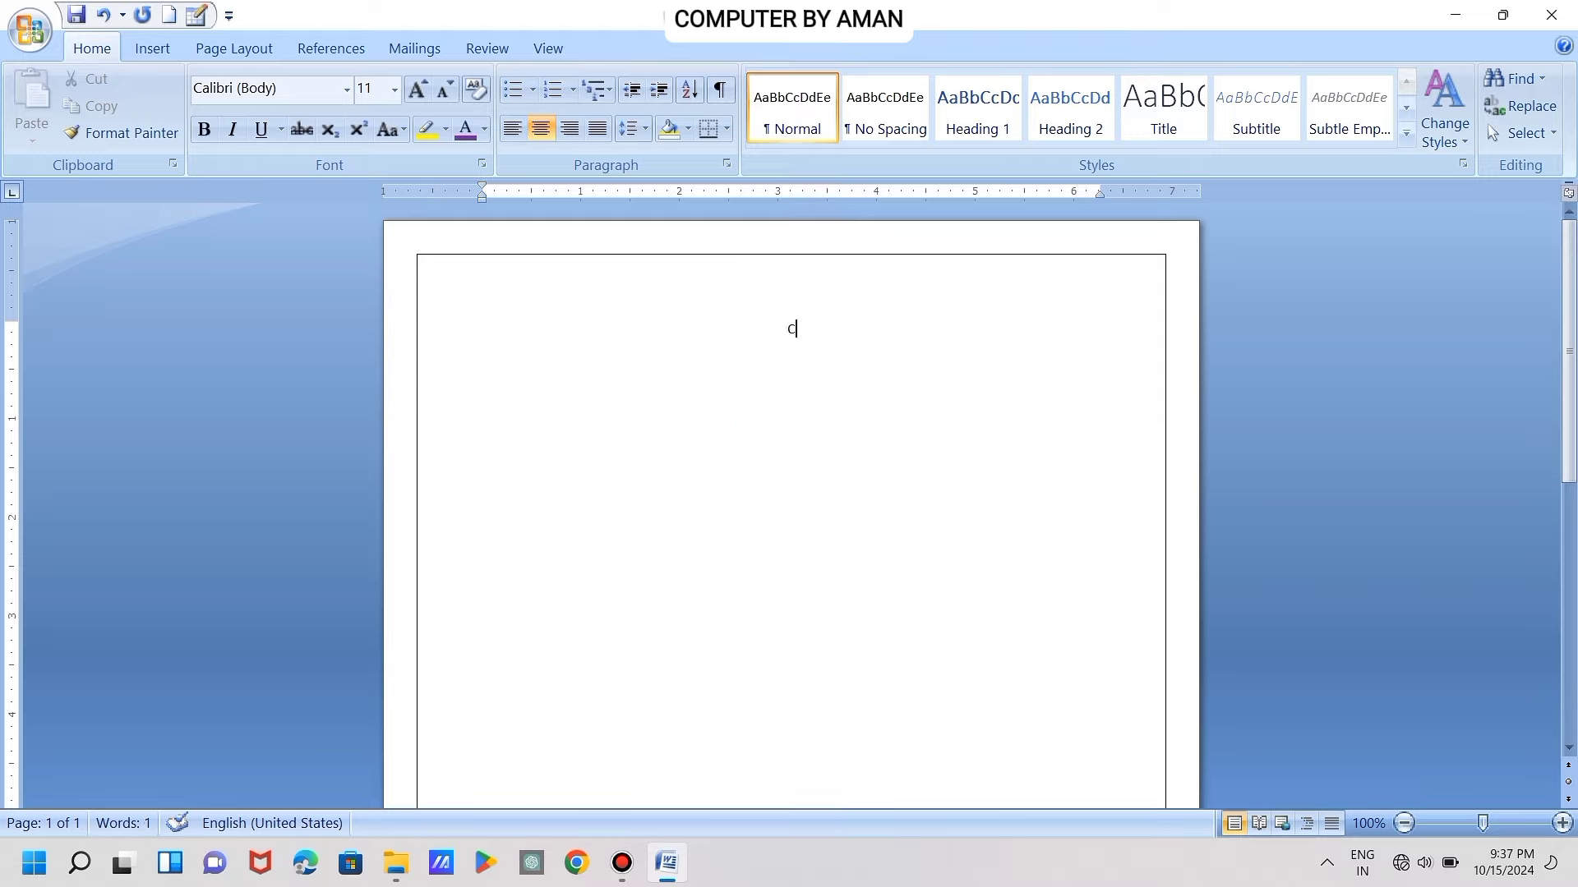
type("ompu")
type("ter b")
type("y Ama")
type("n")
left_click_drag(874, 325, 716, 327)
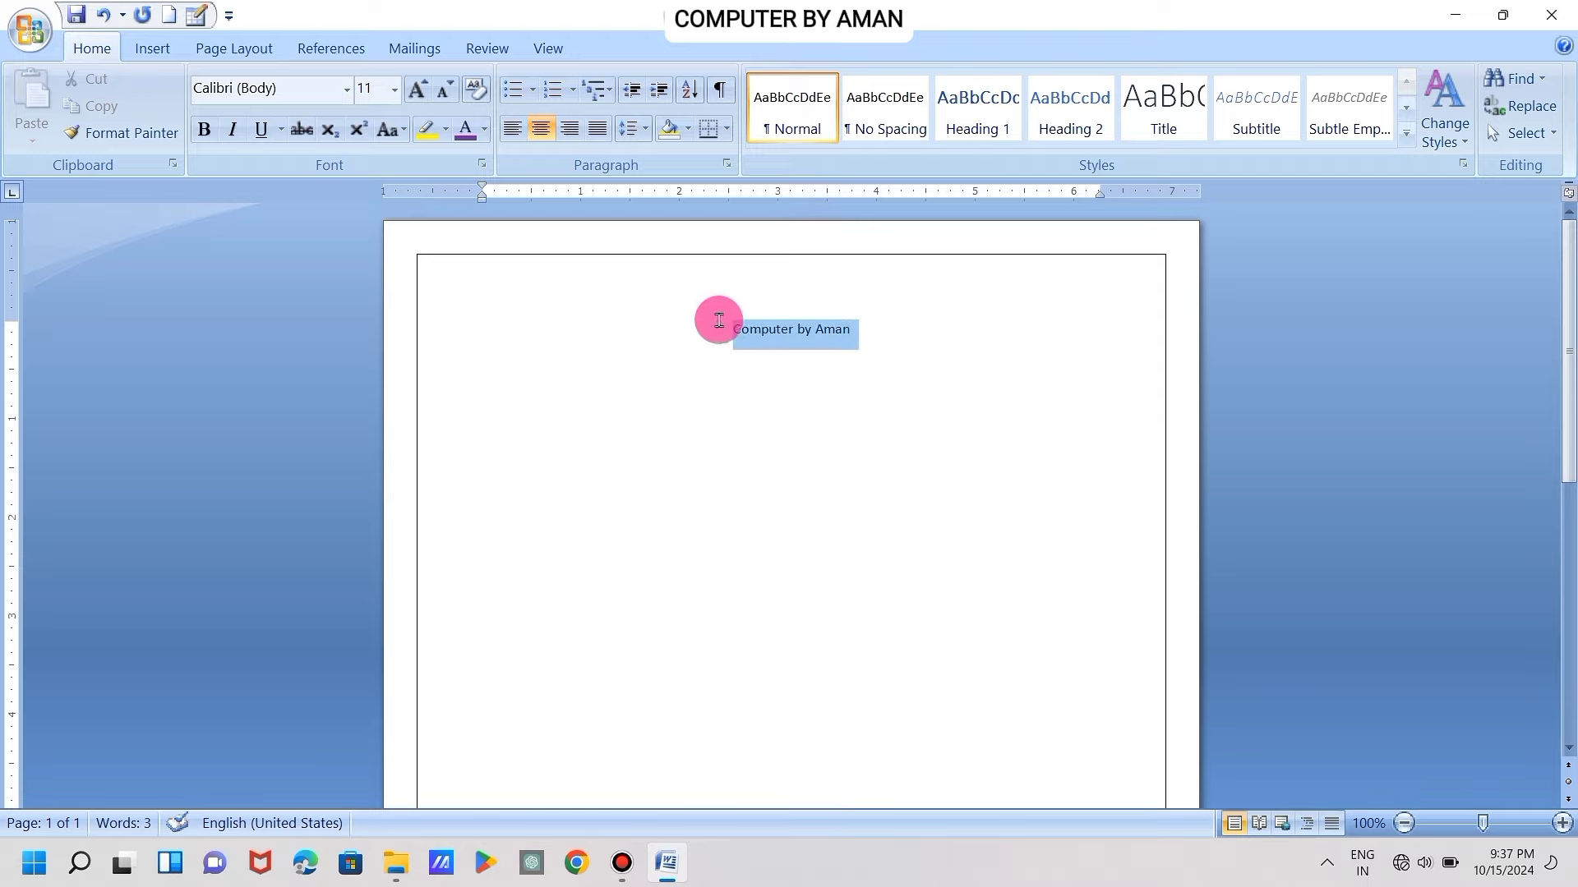
left_click(851, 382)
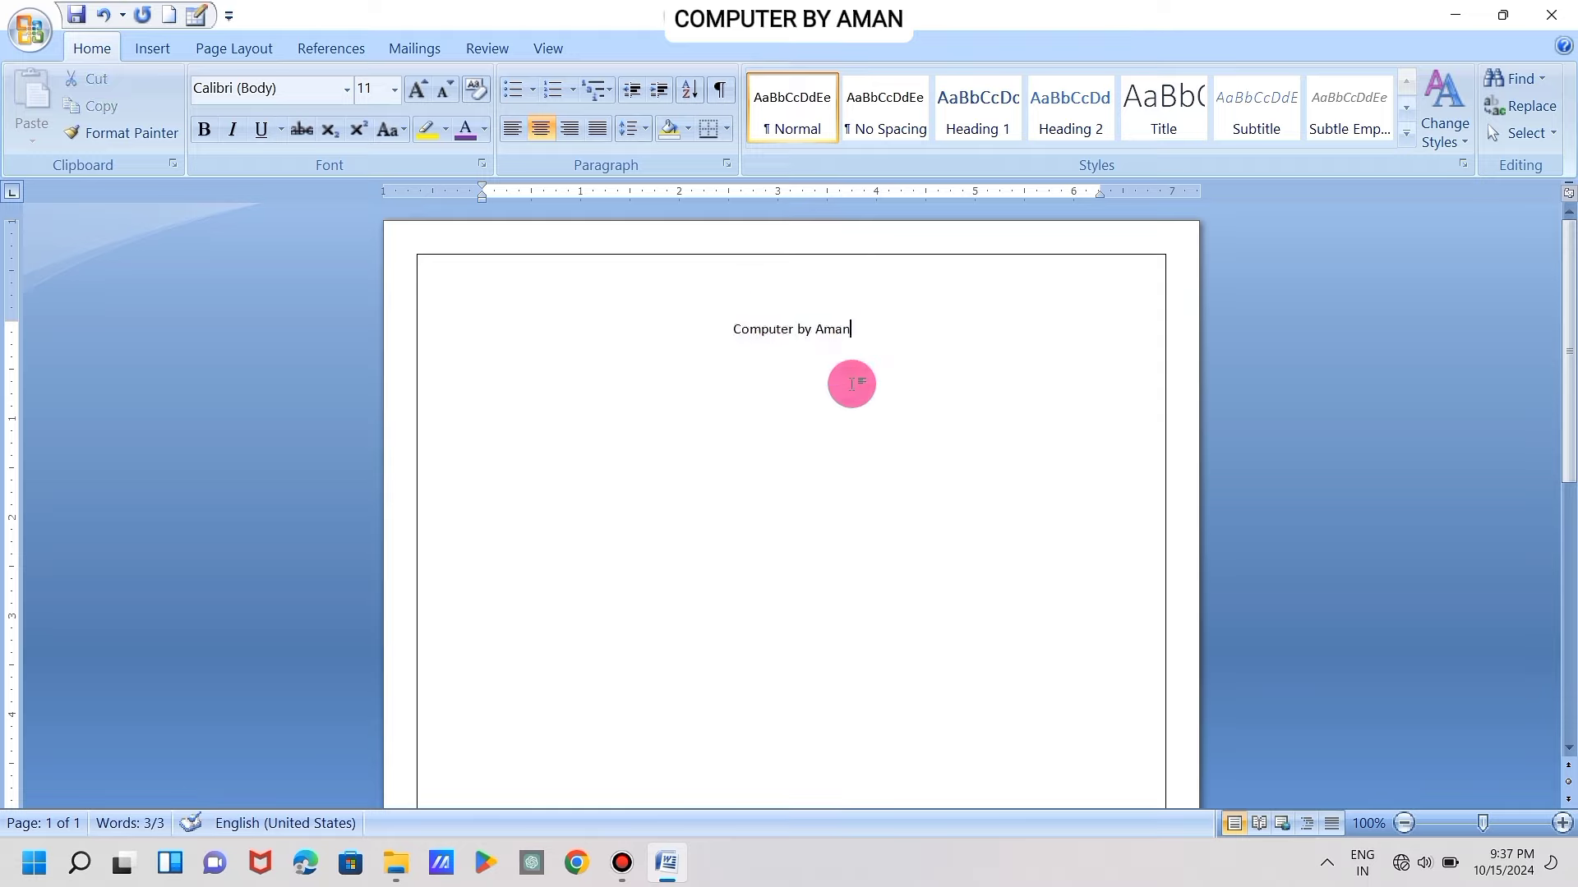
triple_click(867, 349)
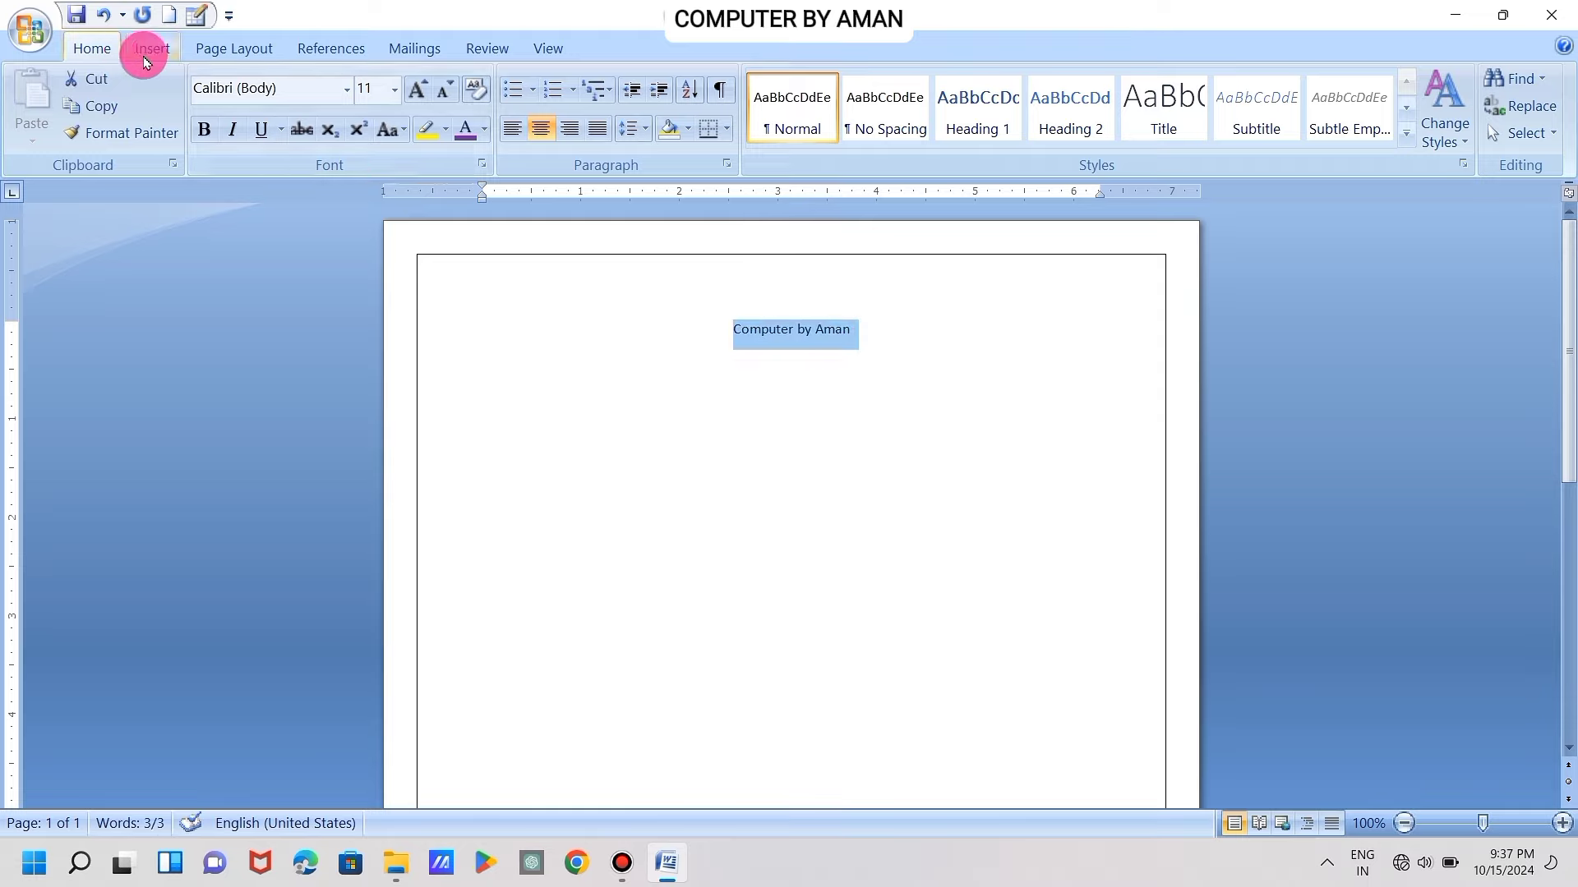
left_click(419, 92)
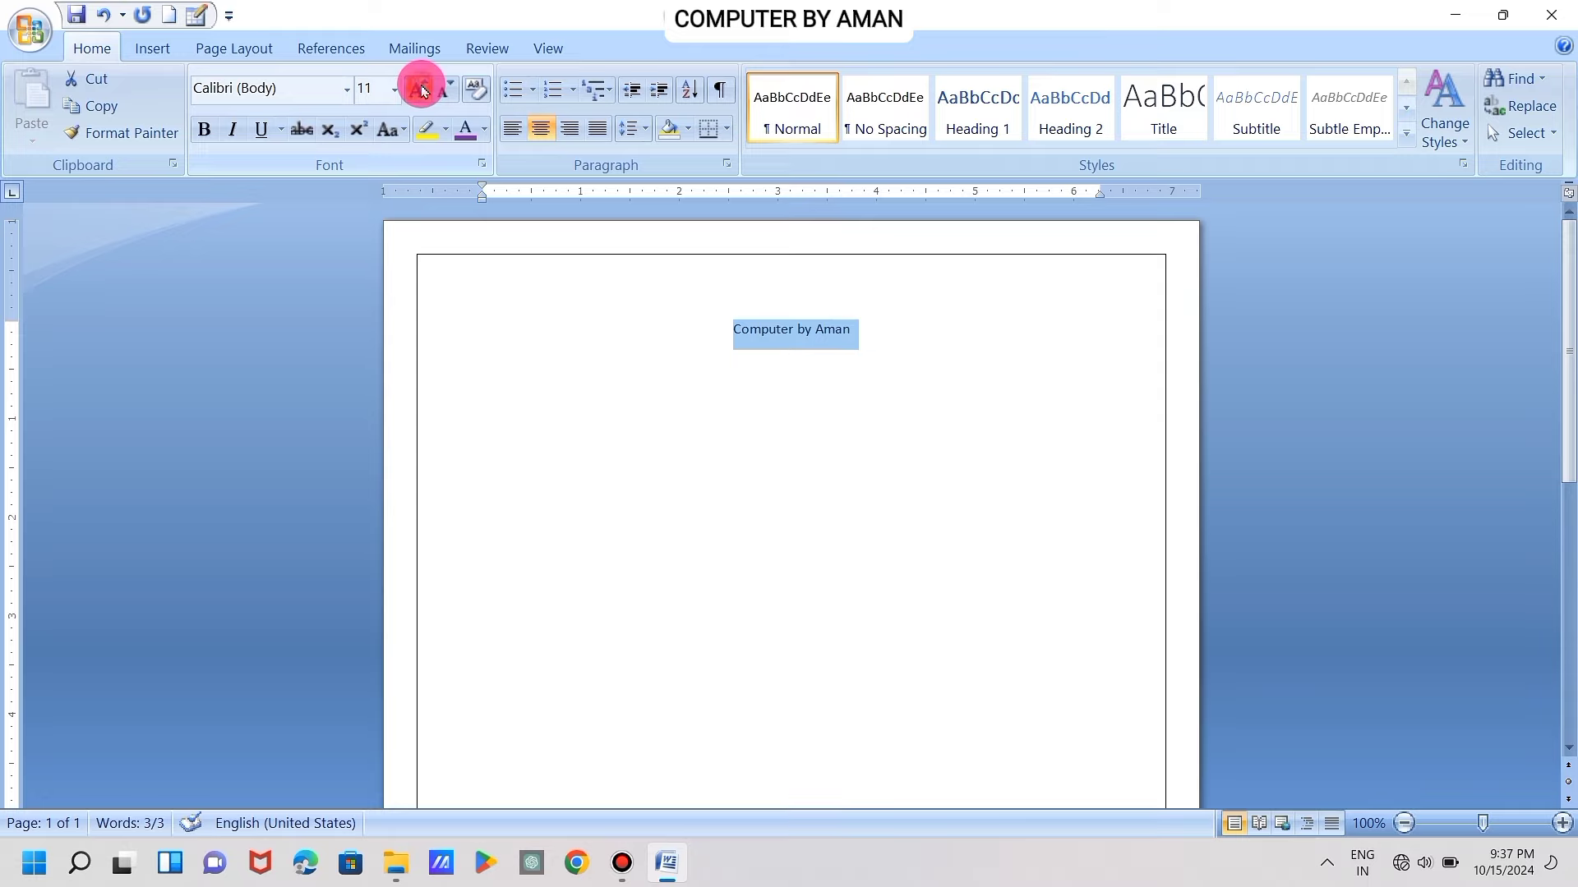
left_click(420, 91)
left_click(421, 92)
left_click(421, 91)
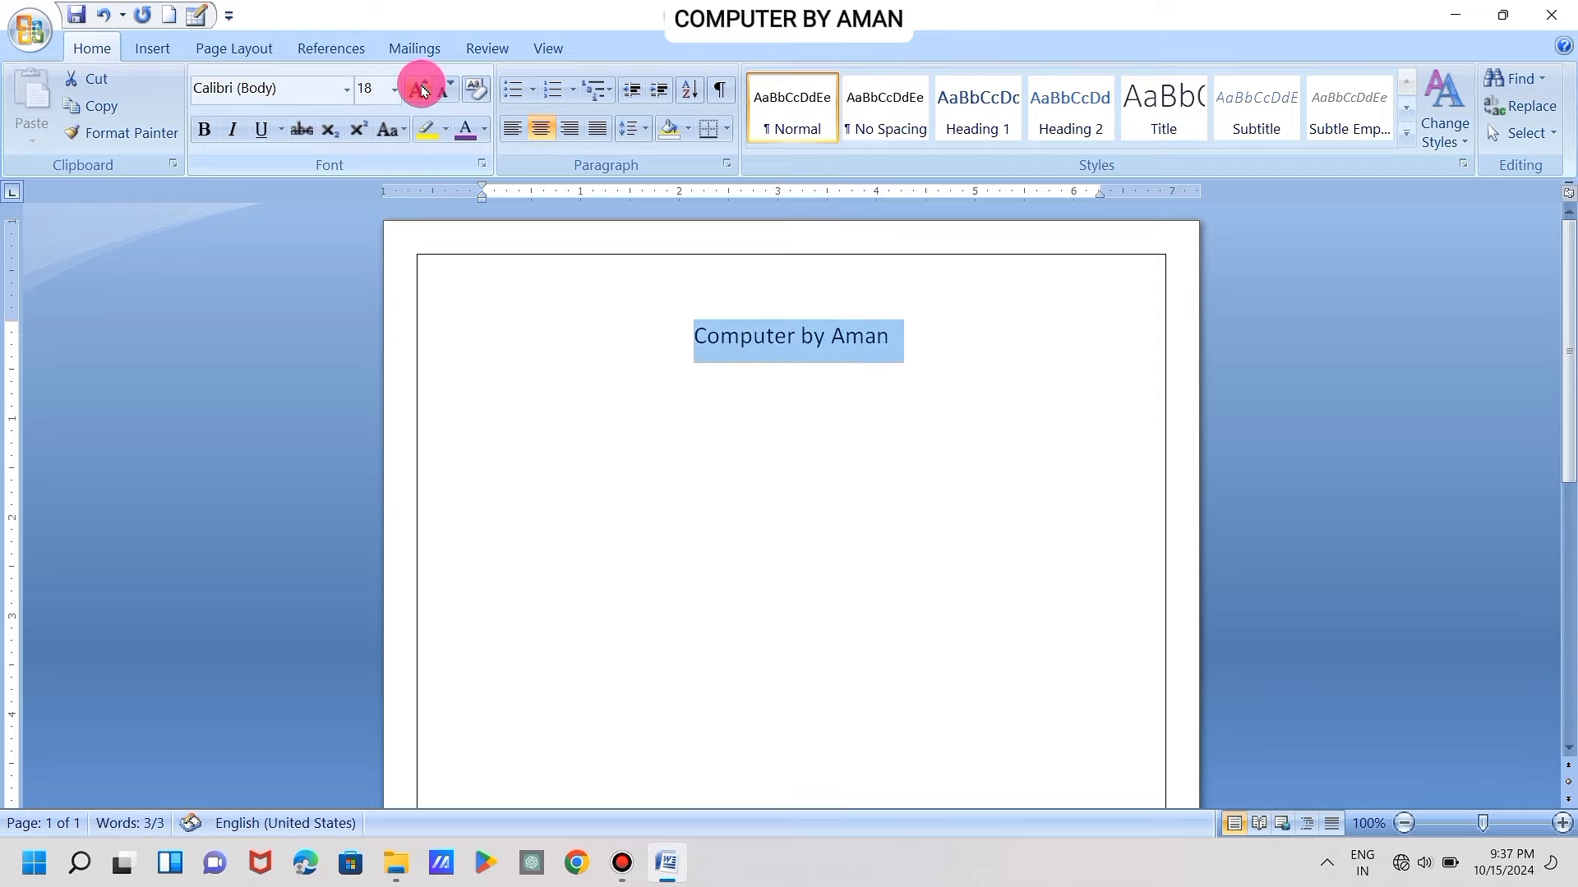
left_click(421, 92)
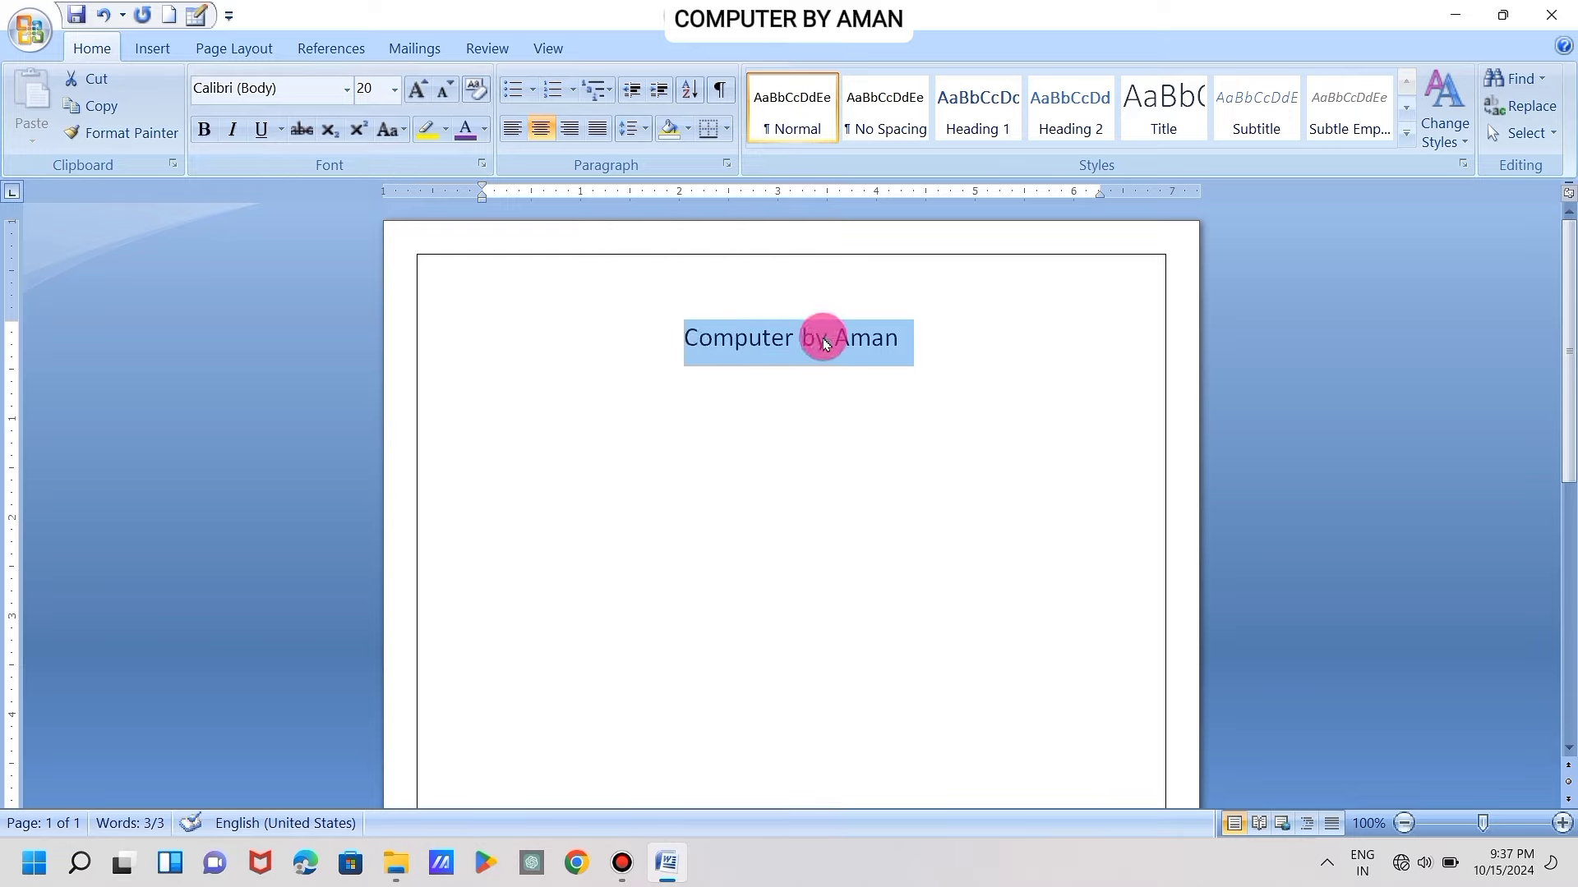
left_click(201, 132)
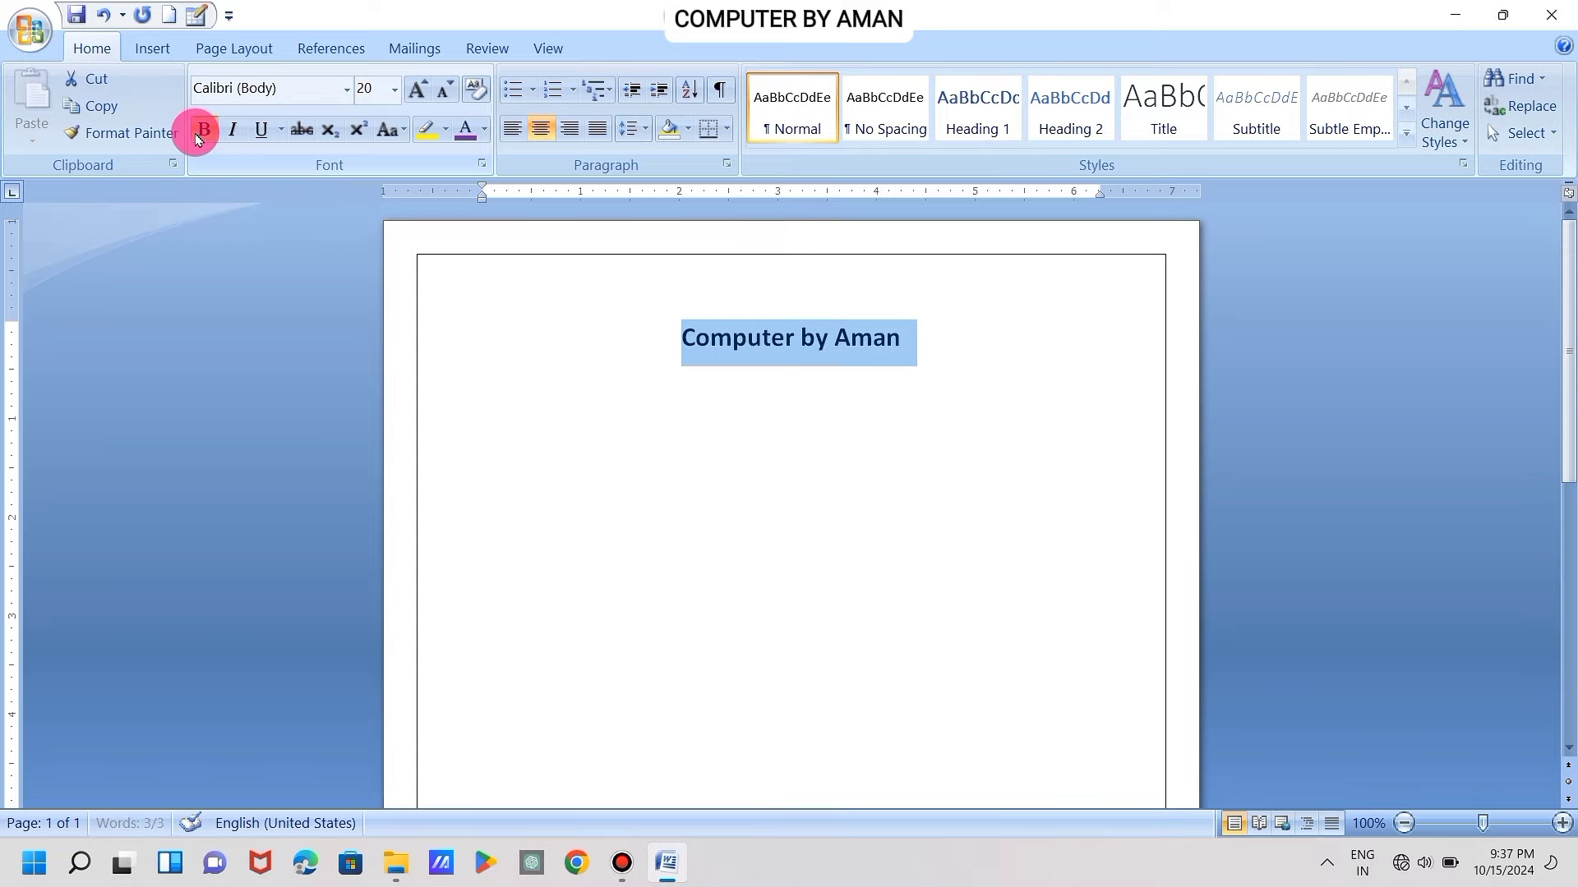
Shrink the top margin on the vertical ruler and start a new line below the title
left_click(671, 357)
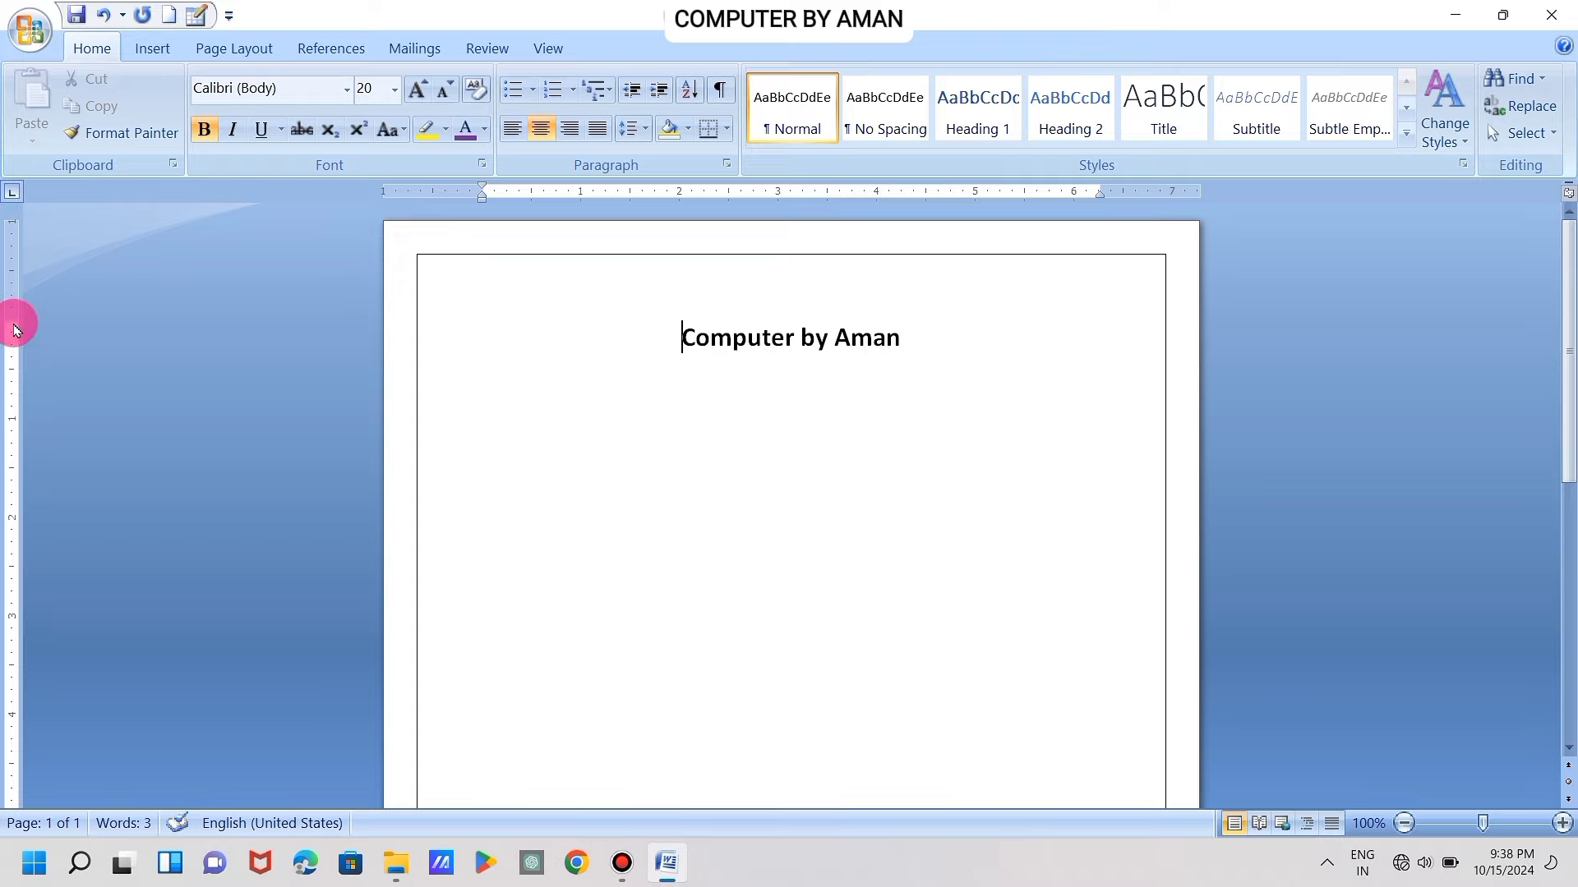
left_click_drag(12, 320, 11, 308)
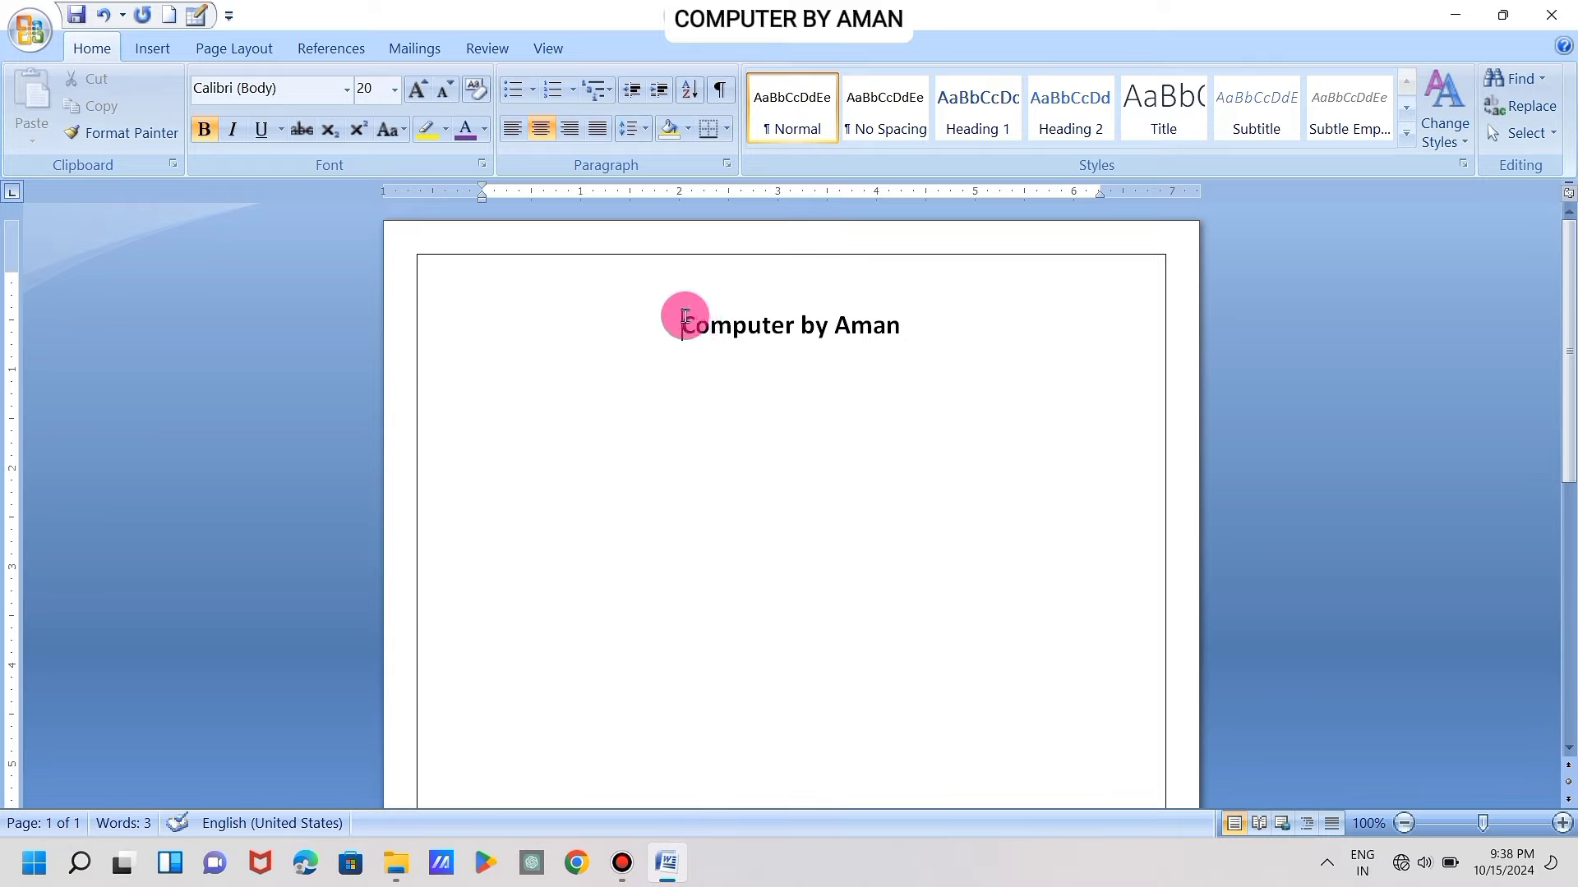
left_click(932, 327)
key("Return")
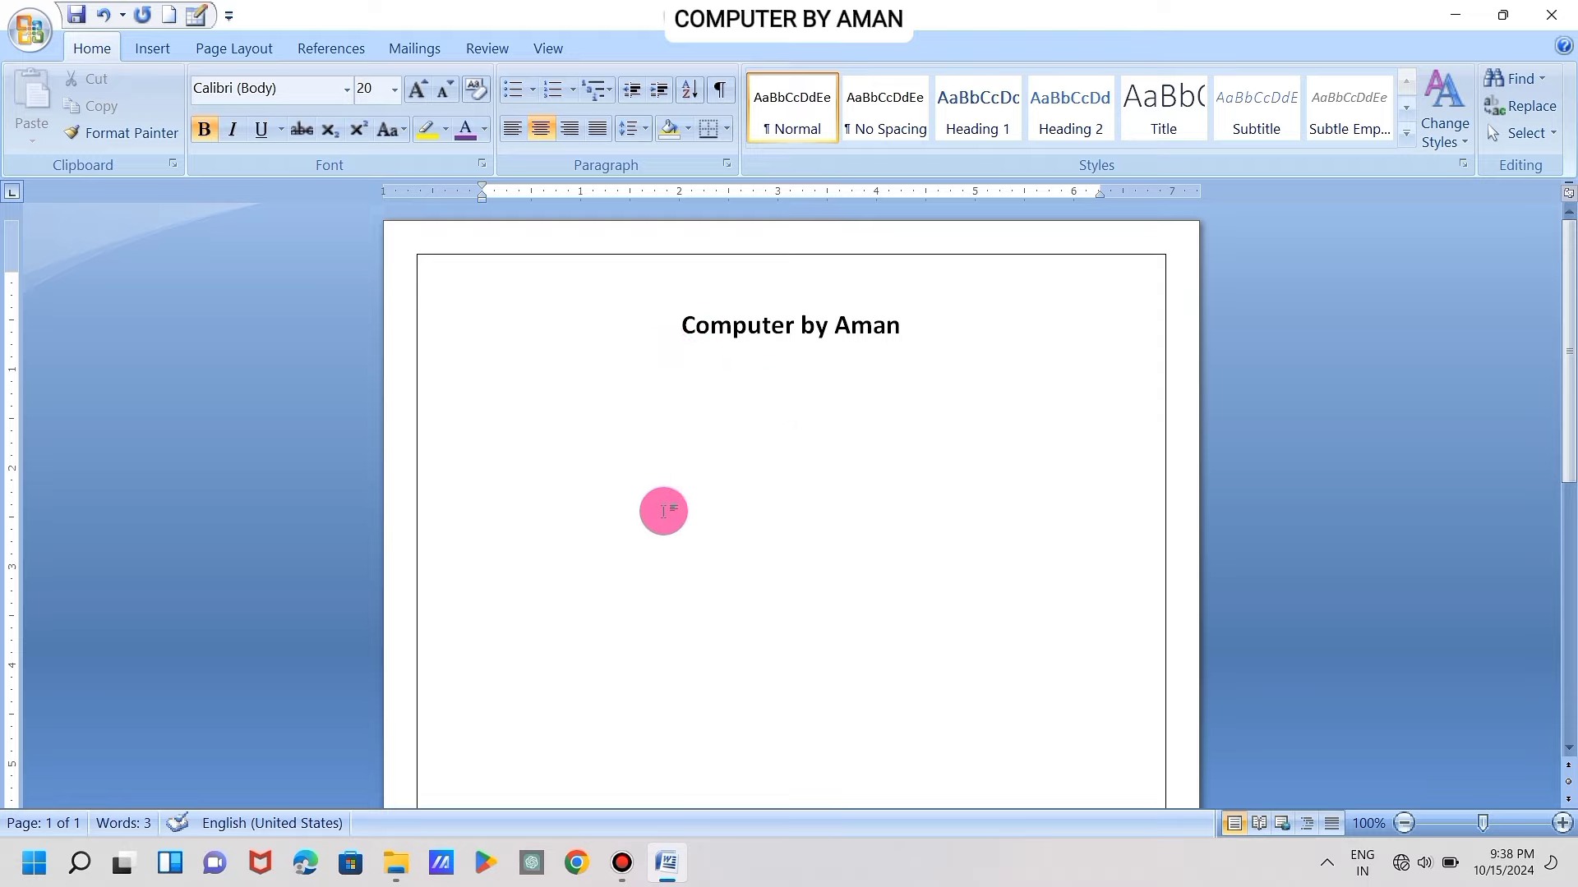
Add a non-bold 'Half-Yearly Examination' line under the title, then start a new line
type("Ha")
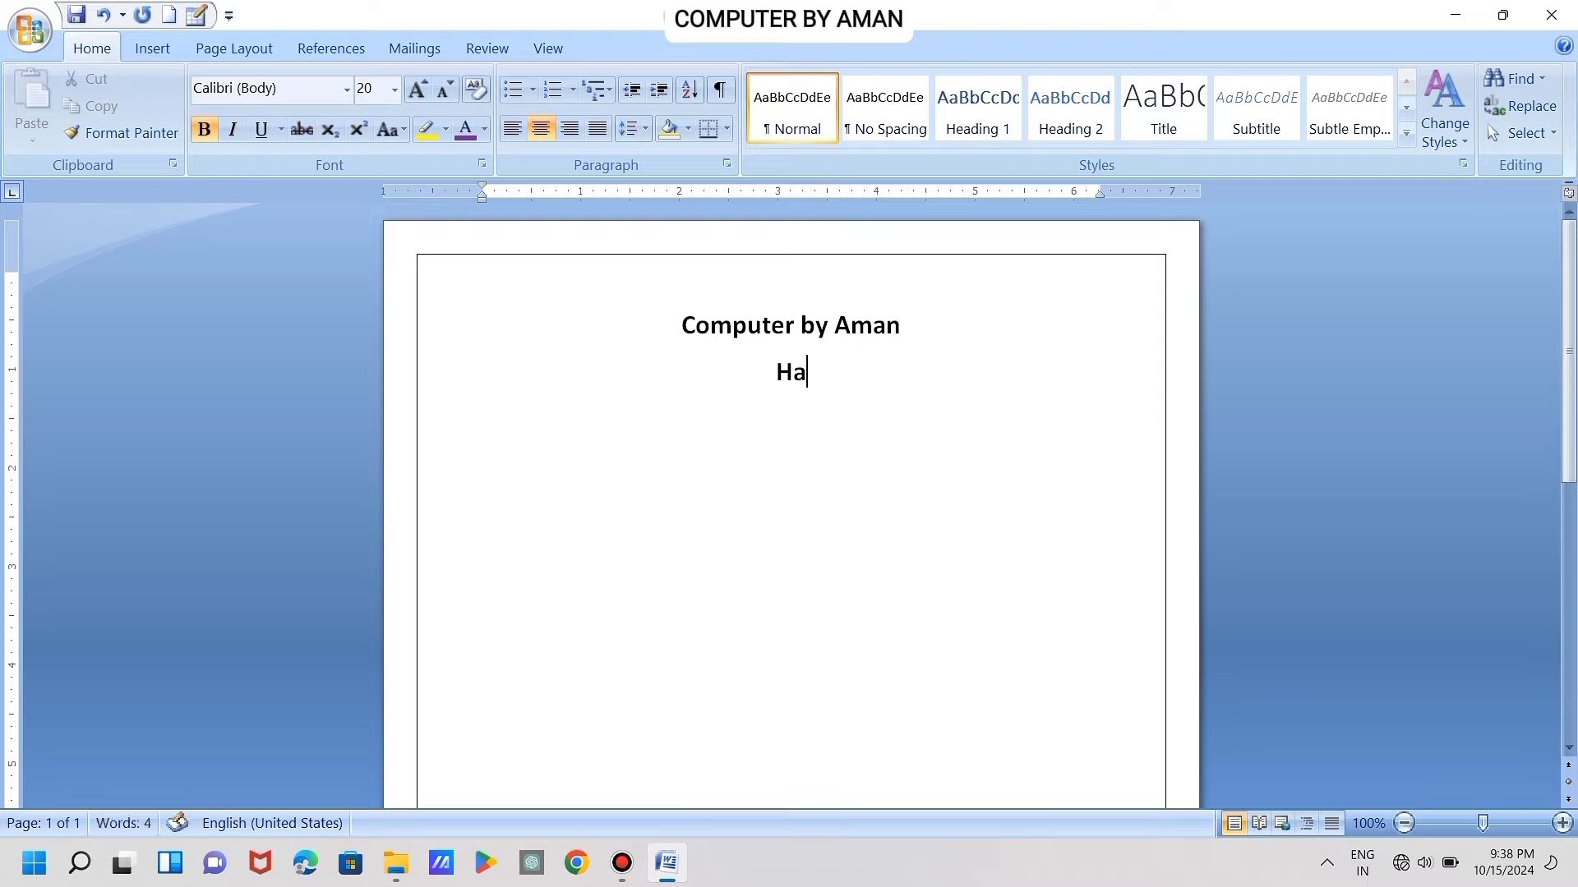
type("lf Ye")
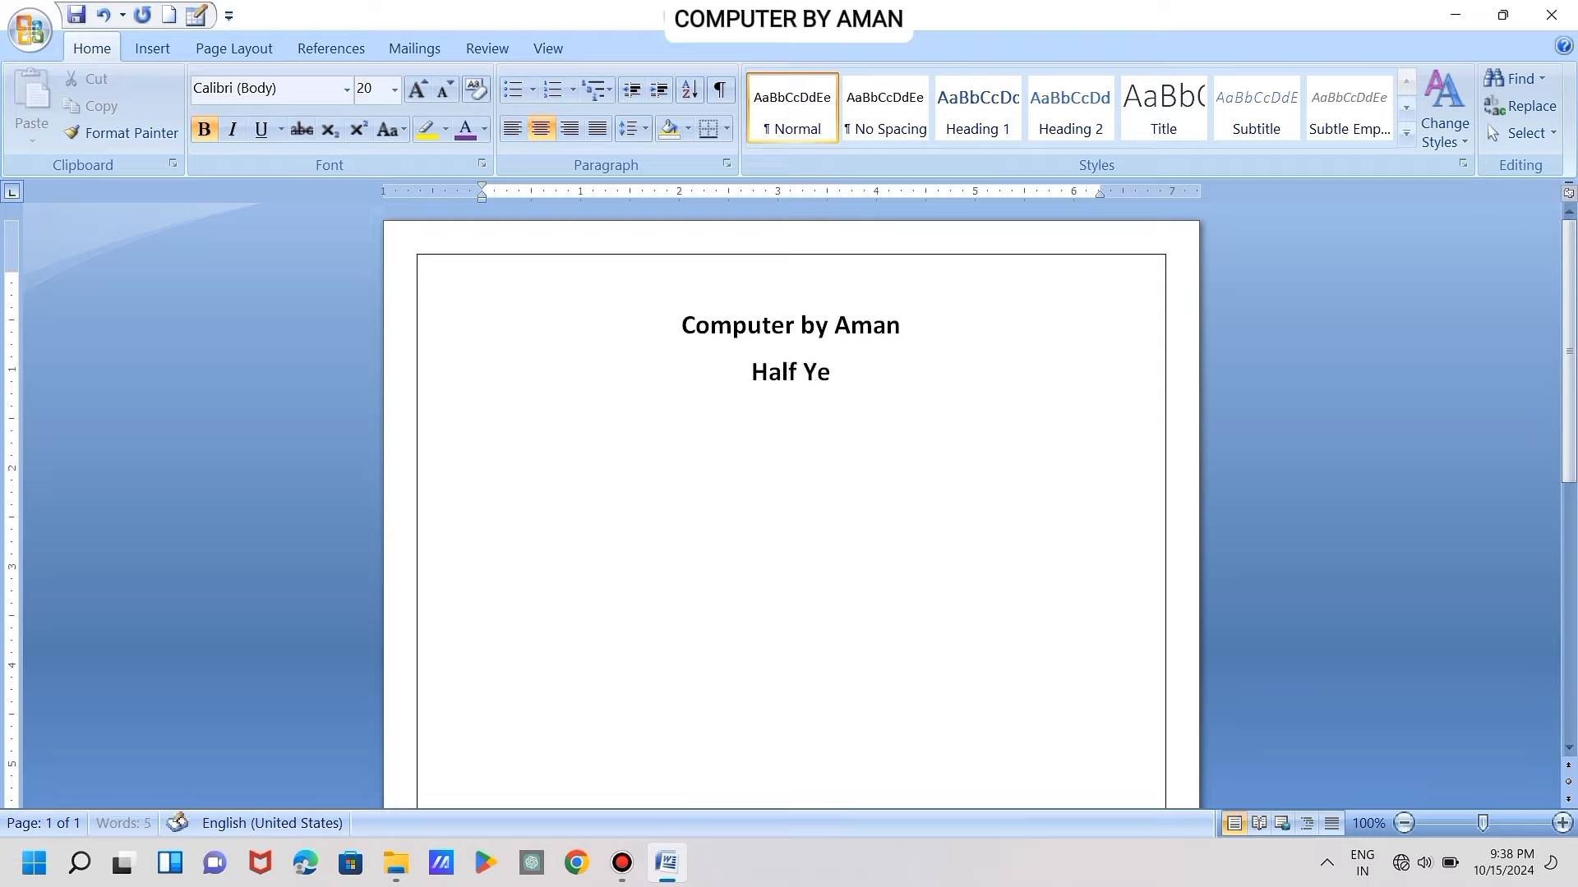
type("arly ")
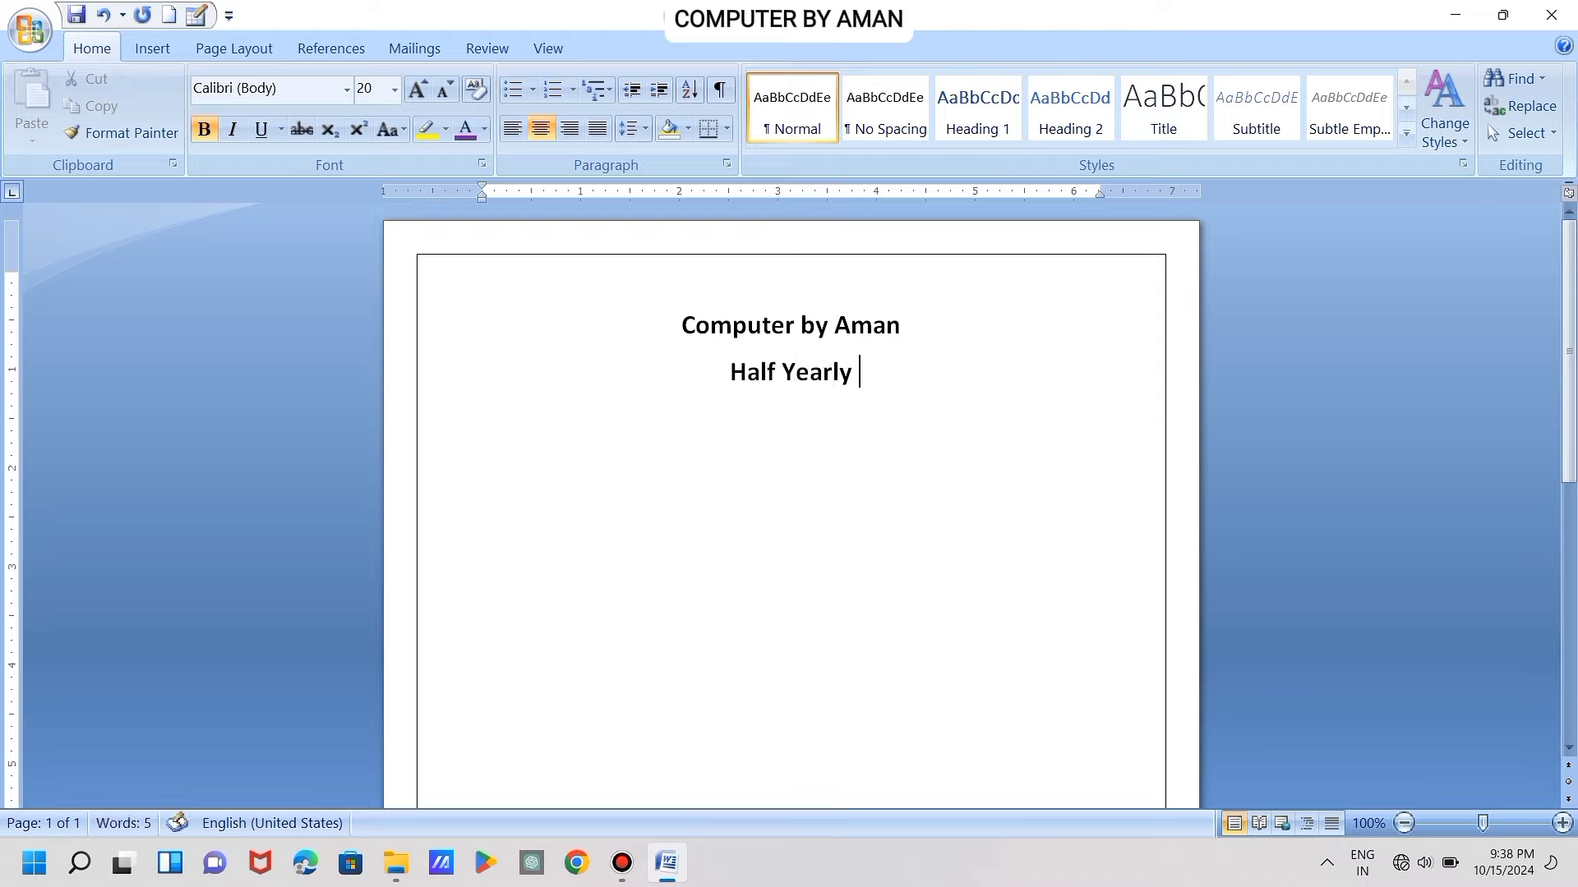
type("Exa")
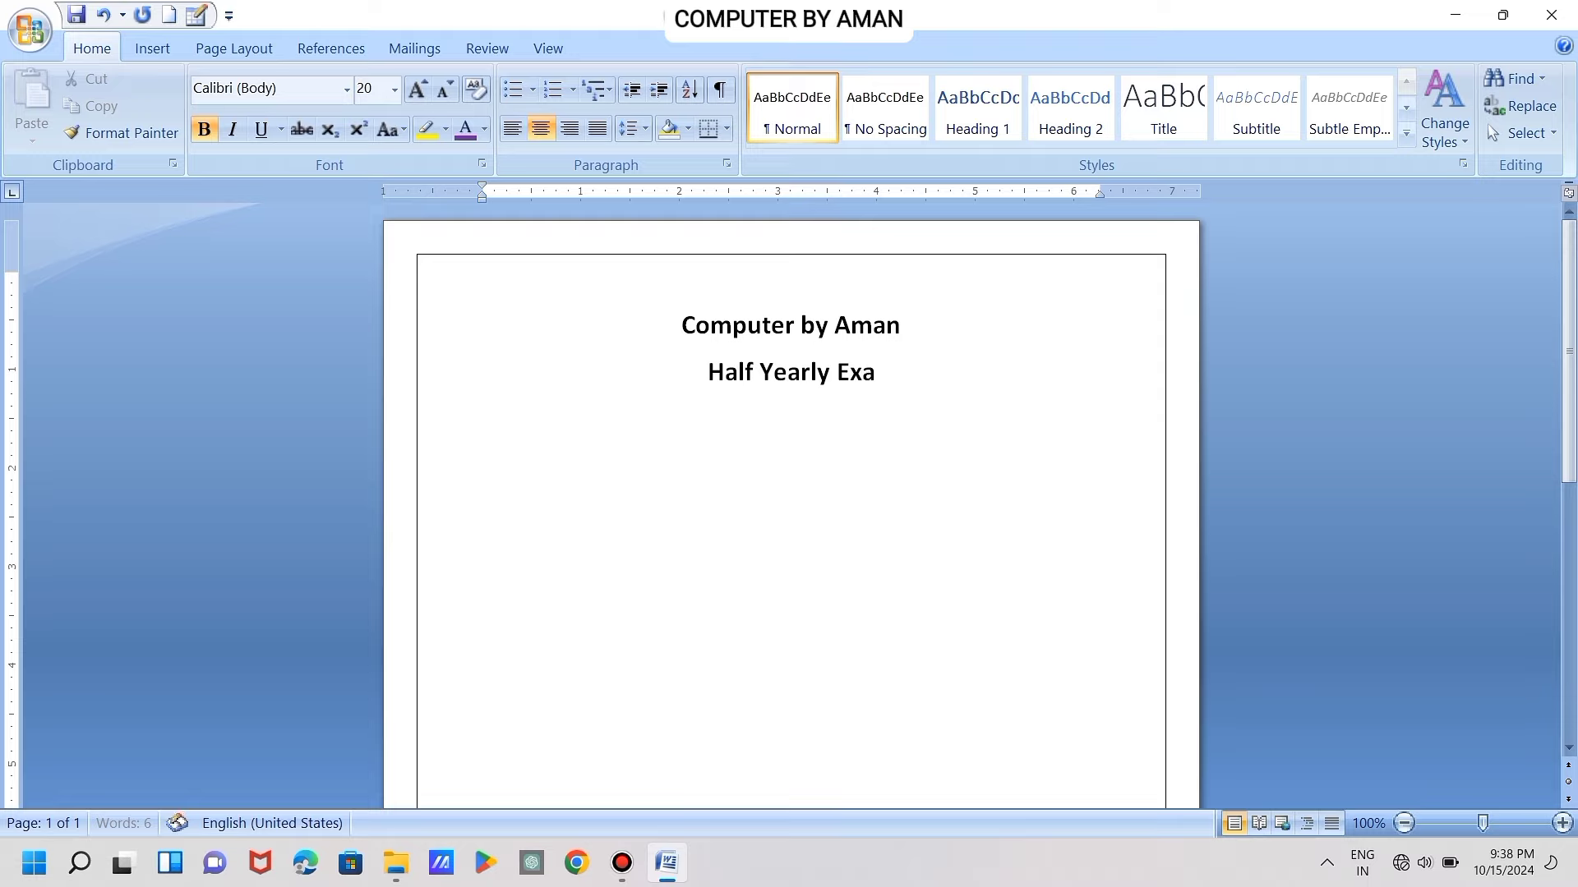
type("minat")
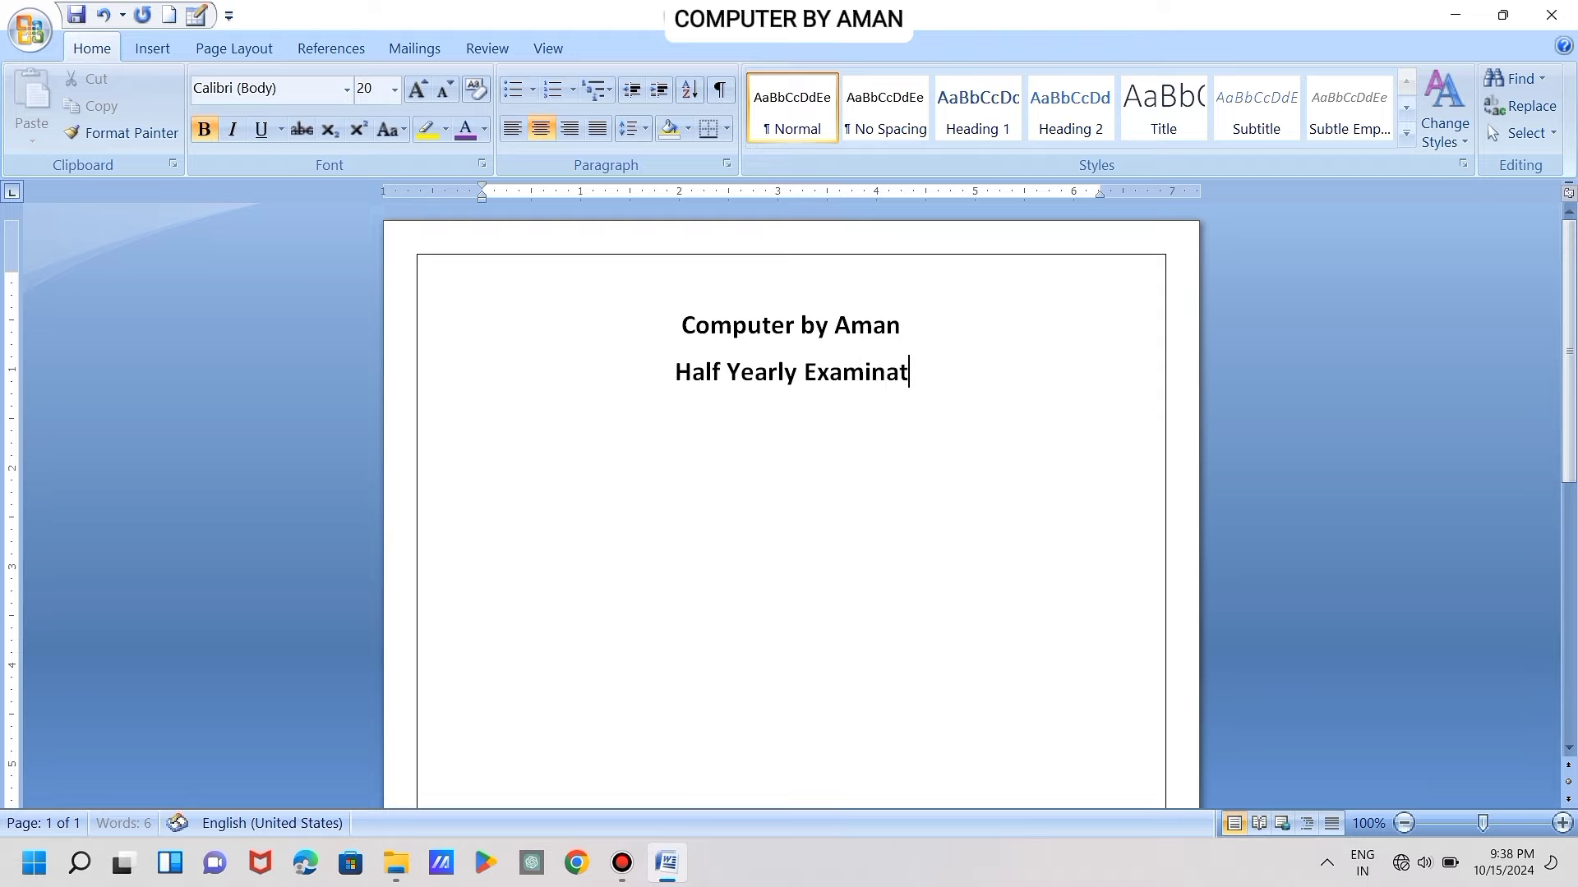
type("ion")
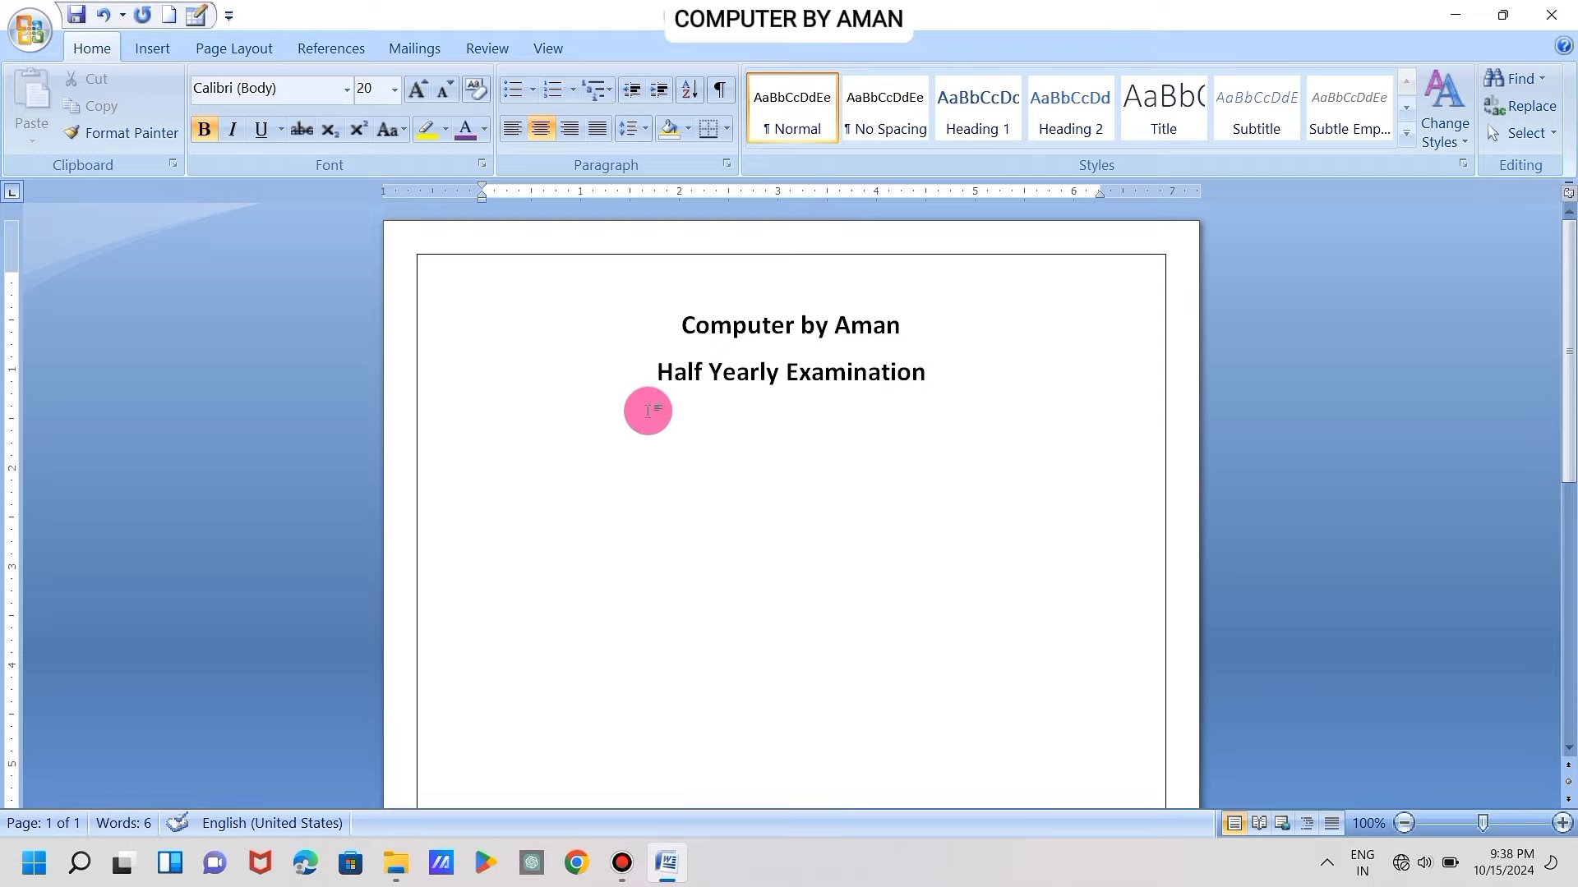
left_click(712, 370)
key("BackSpace")
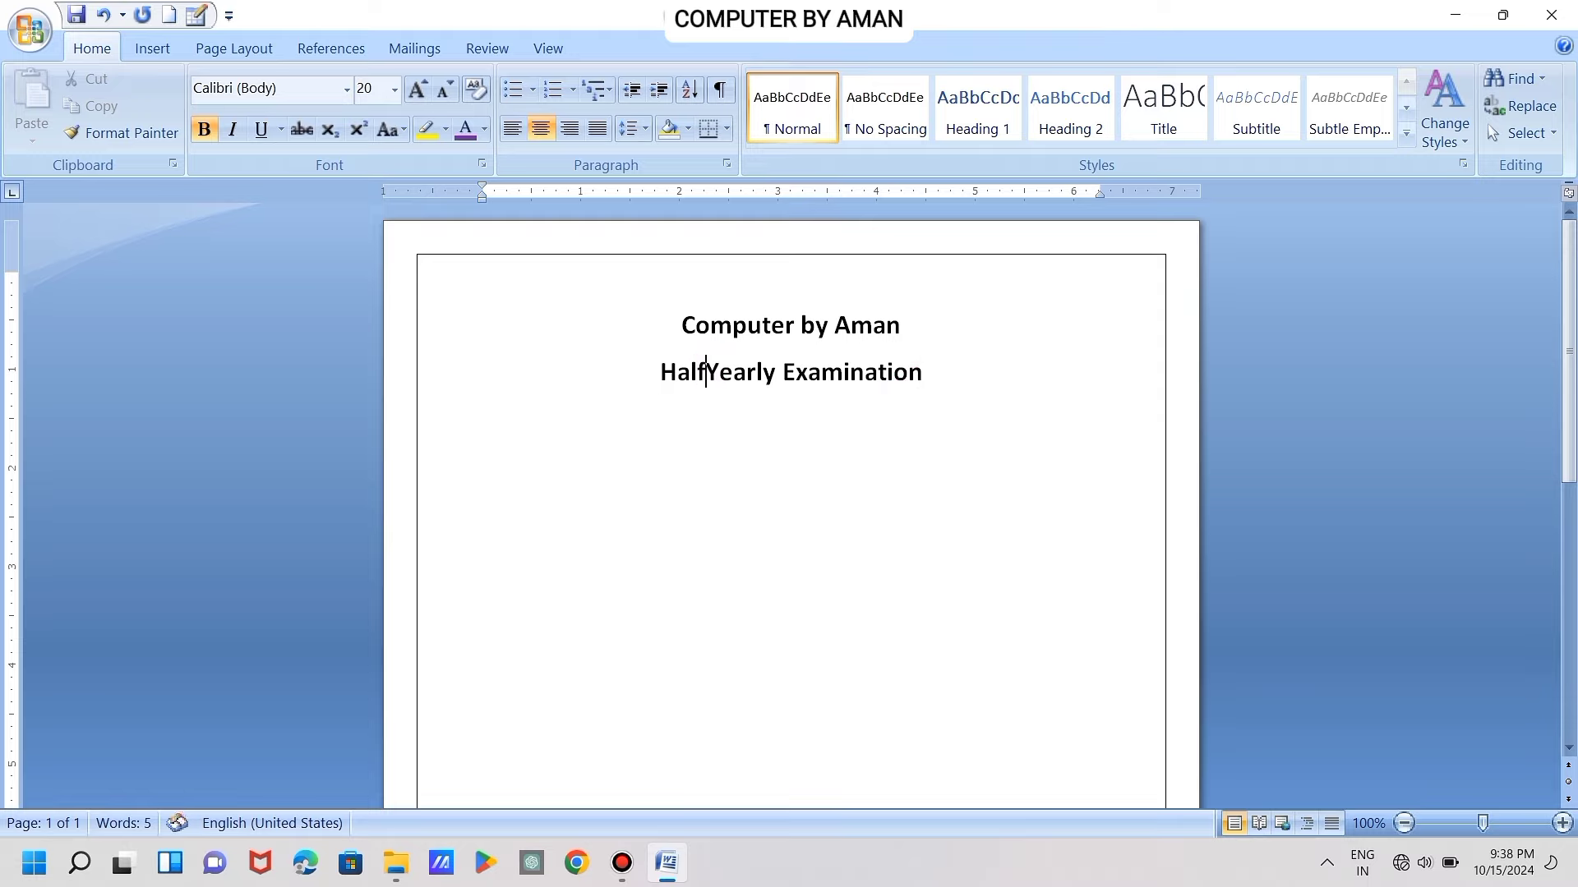
type("-")
left_click(1007, 378)
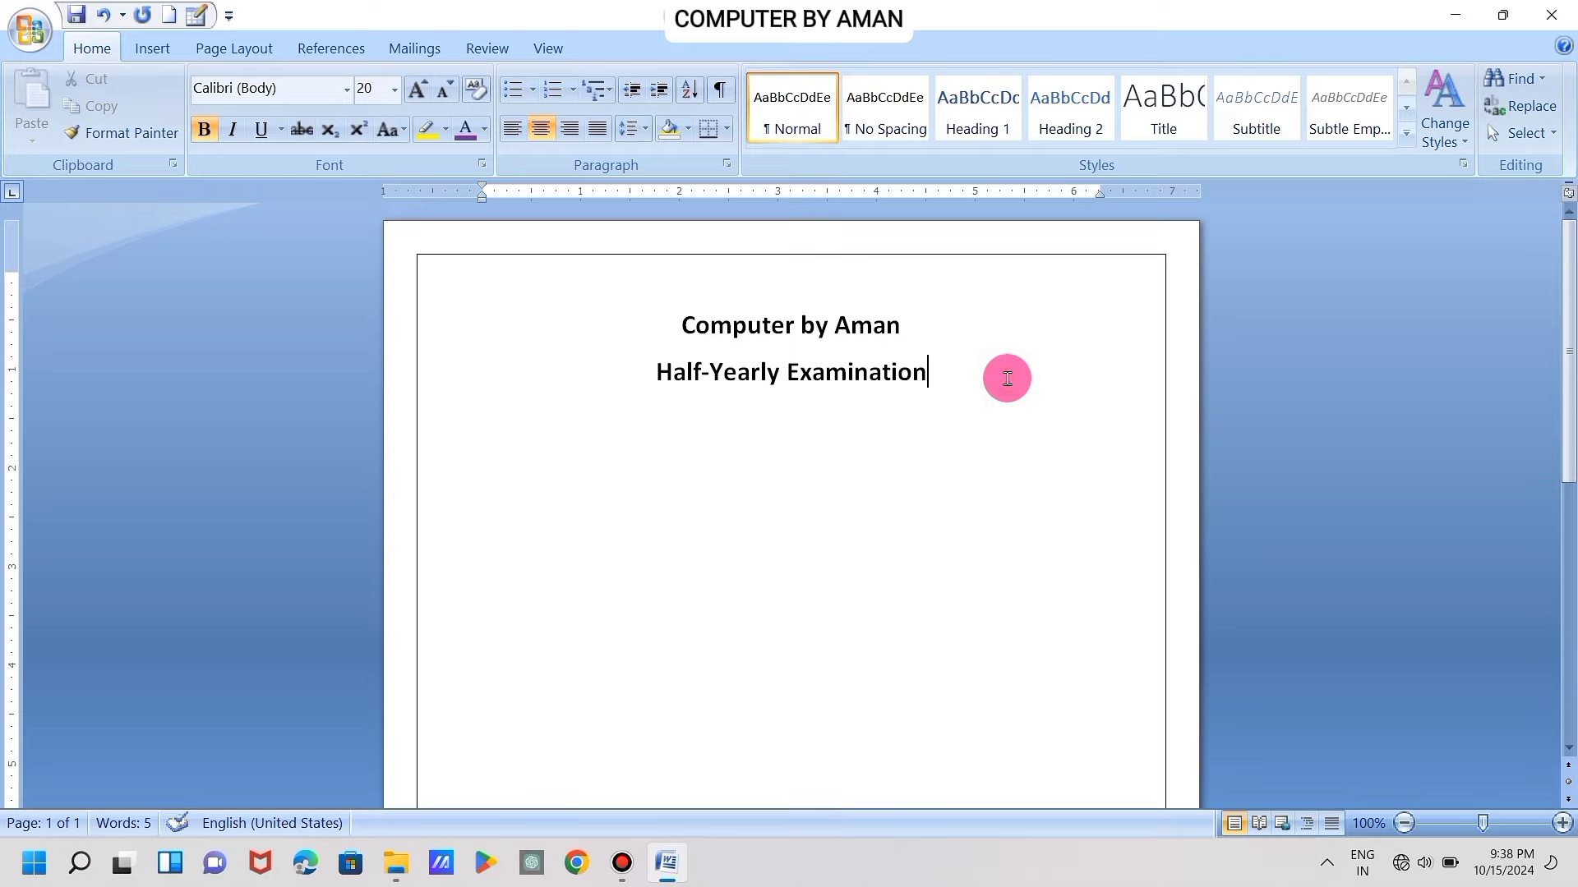
left_click_drag(958, 373, 645, 375)
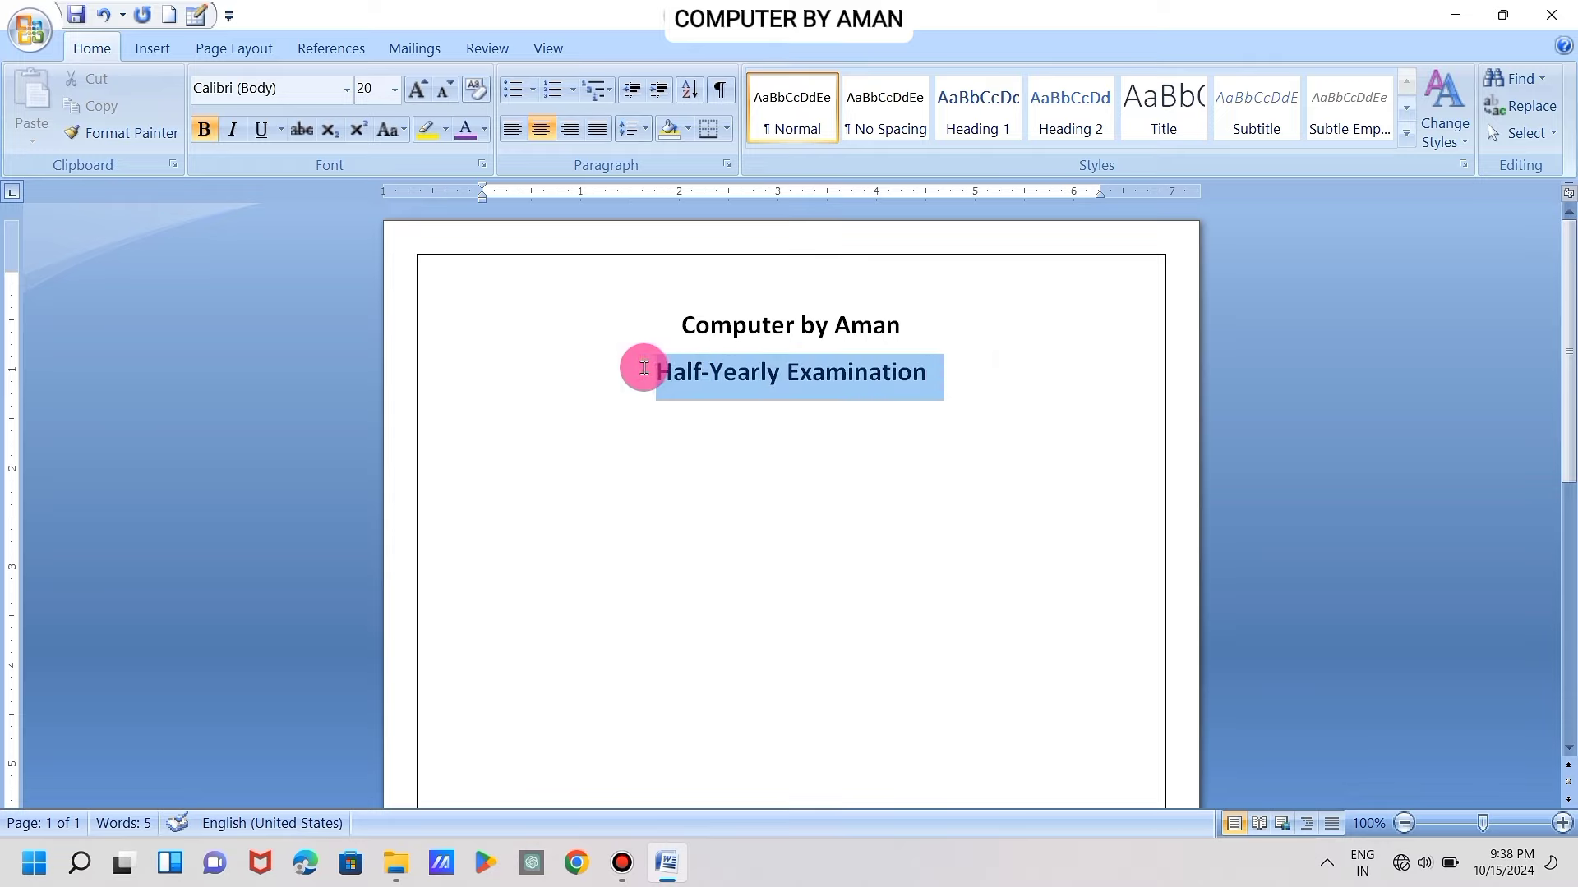
left_click(204, 129)
left_click(970, 378)
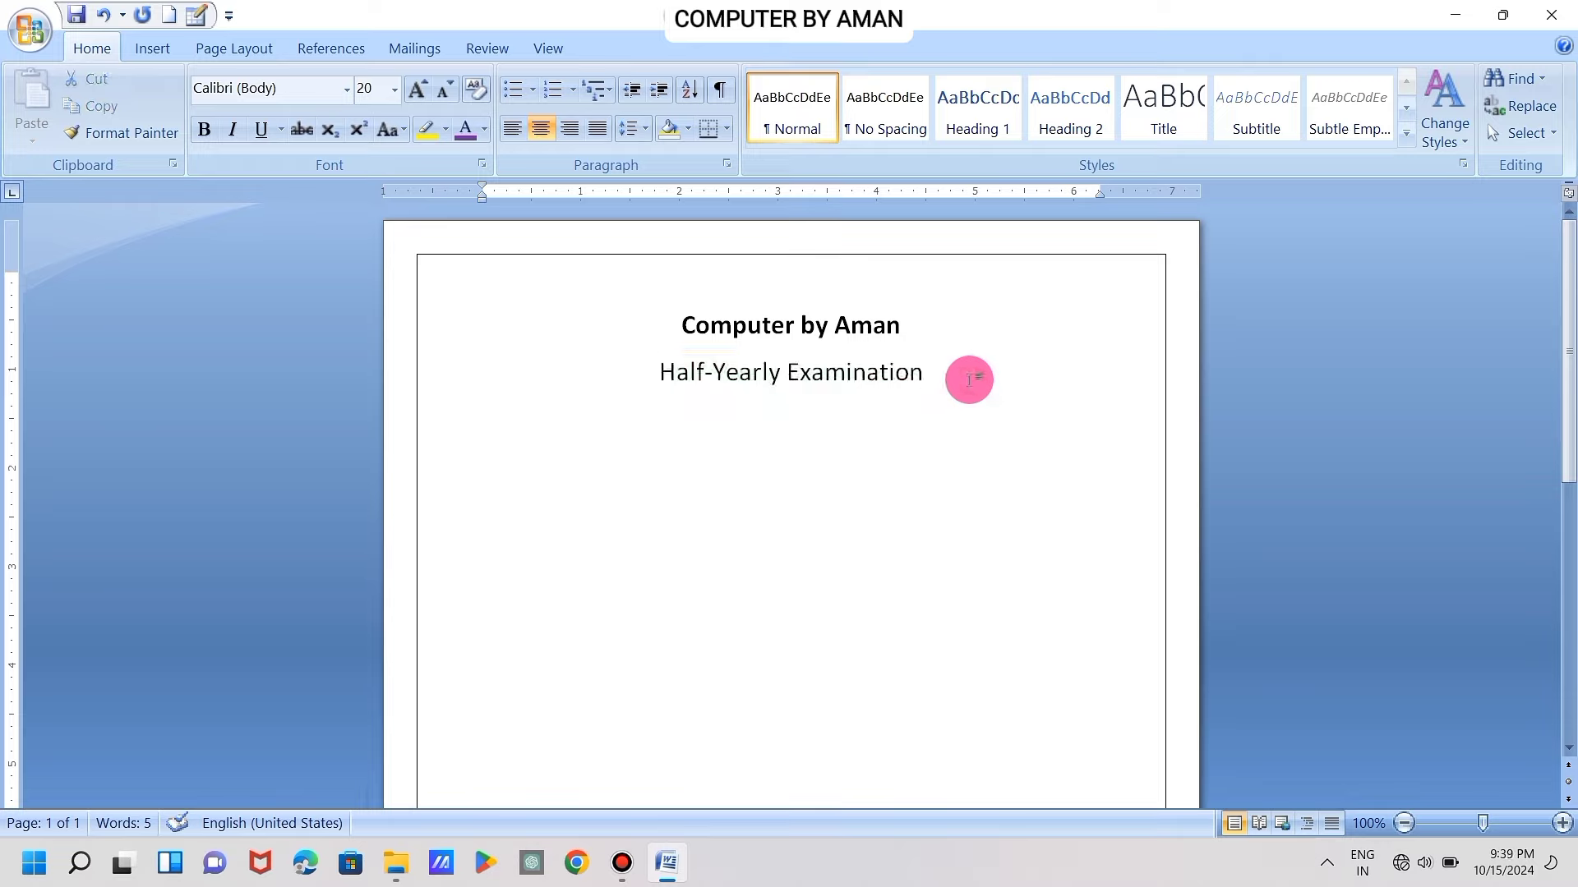
key("Return")
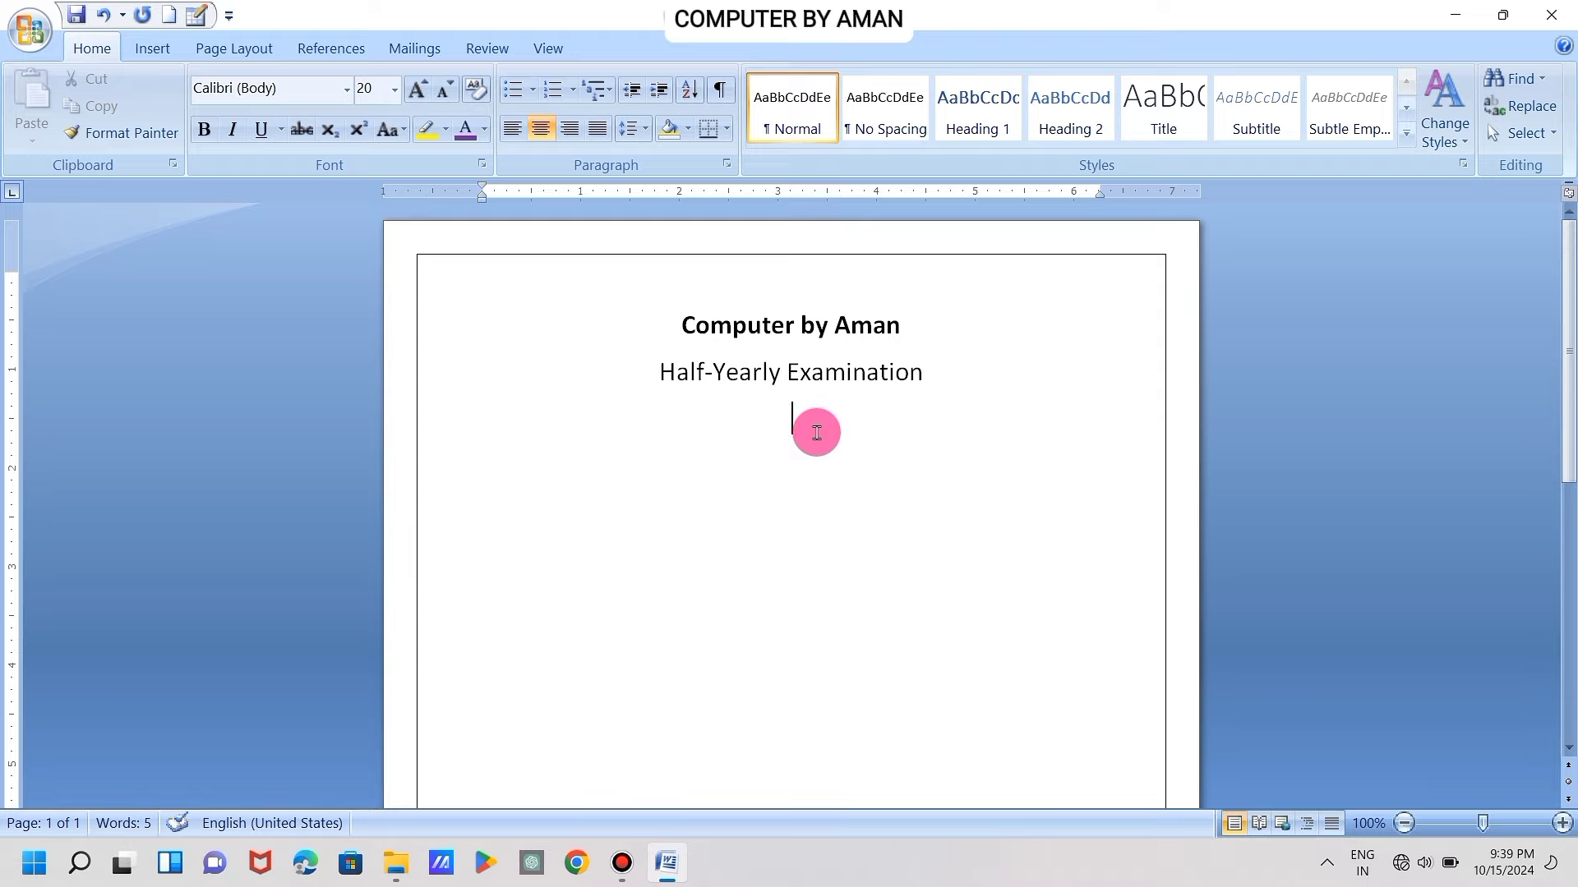
Type 'Subject: - Computer' with only 'Subject:' bold, then start a new line
type("C")
type("omputer")
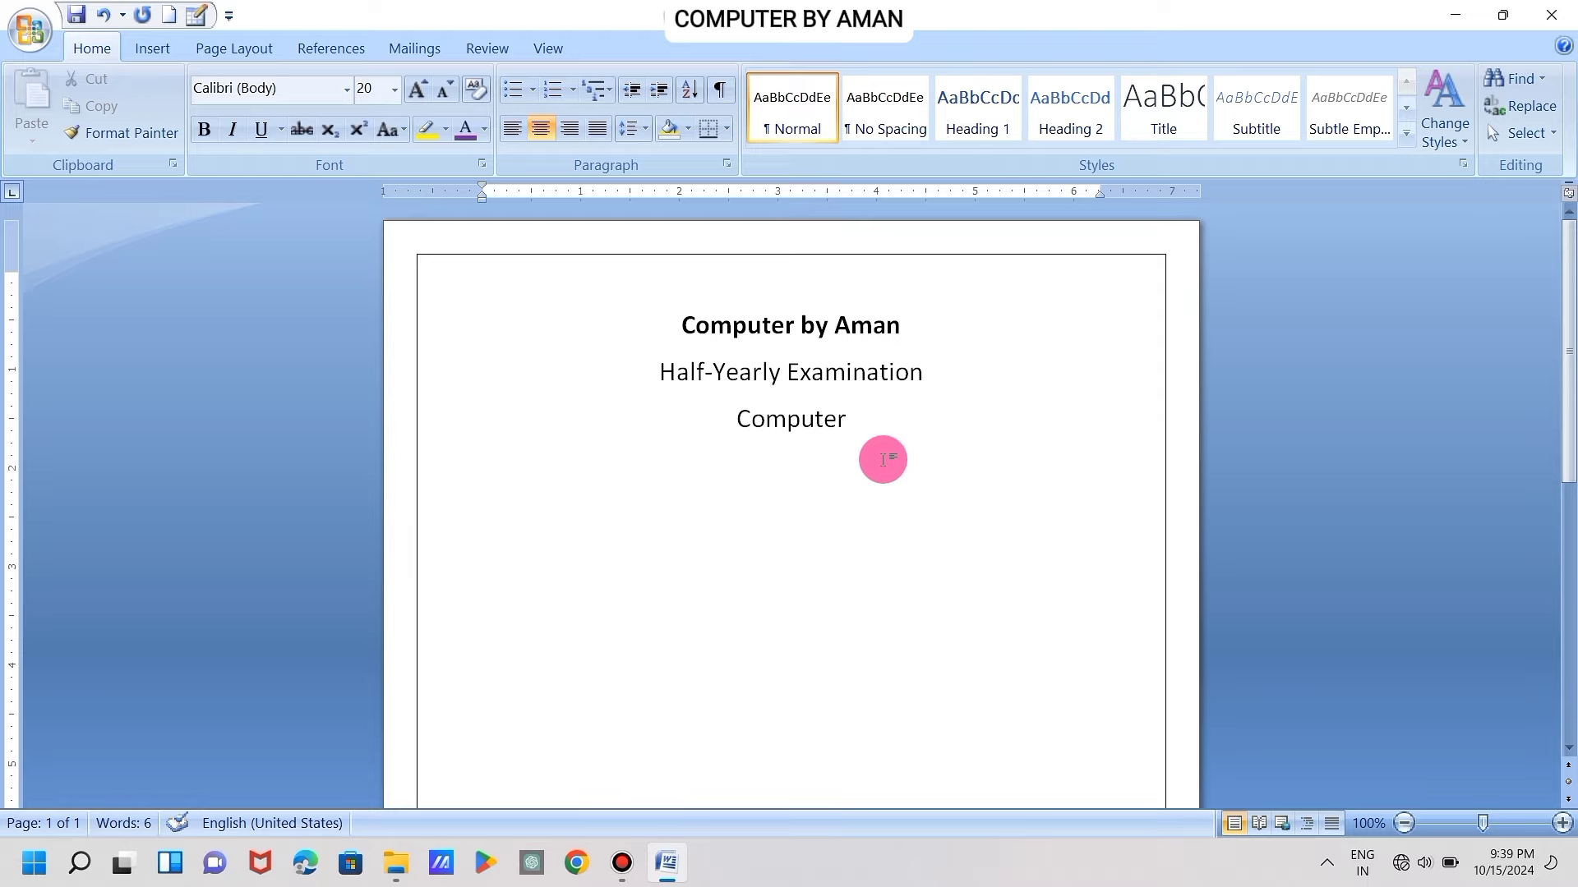
left_click(734, 421)
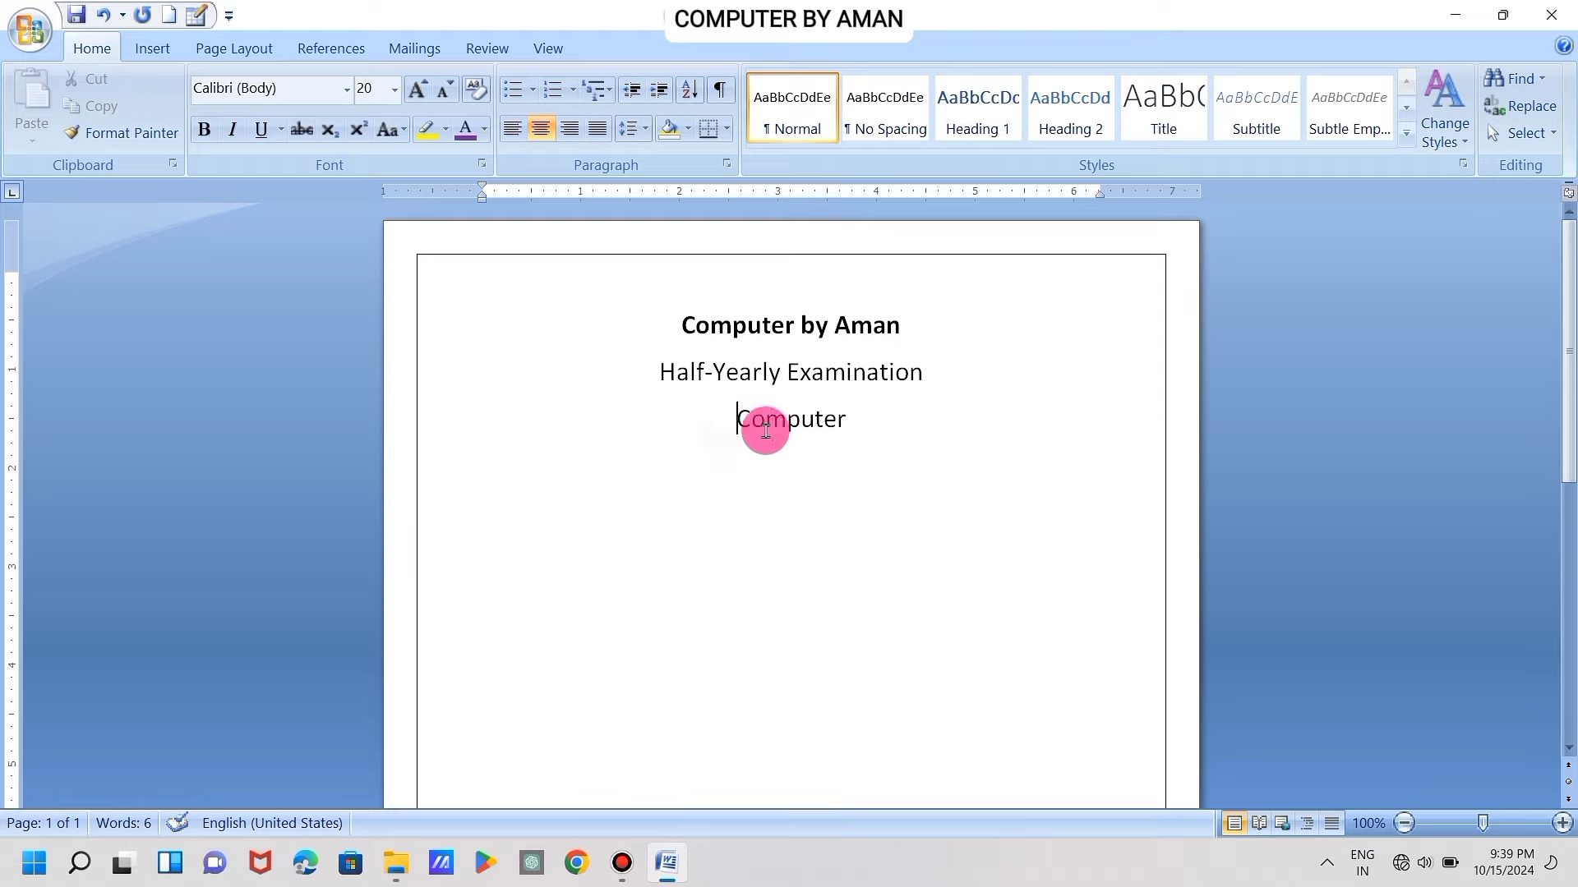
type("Sub")
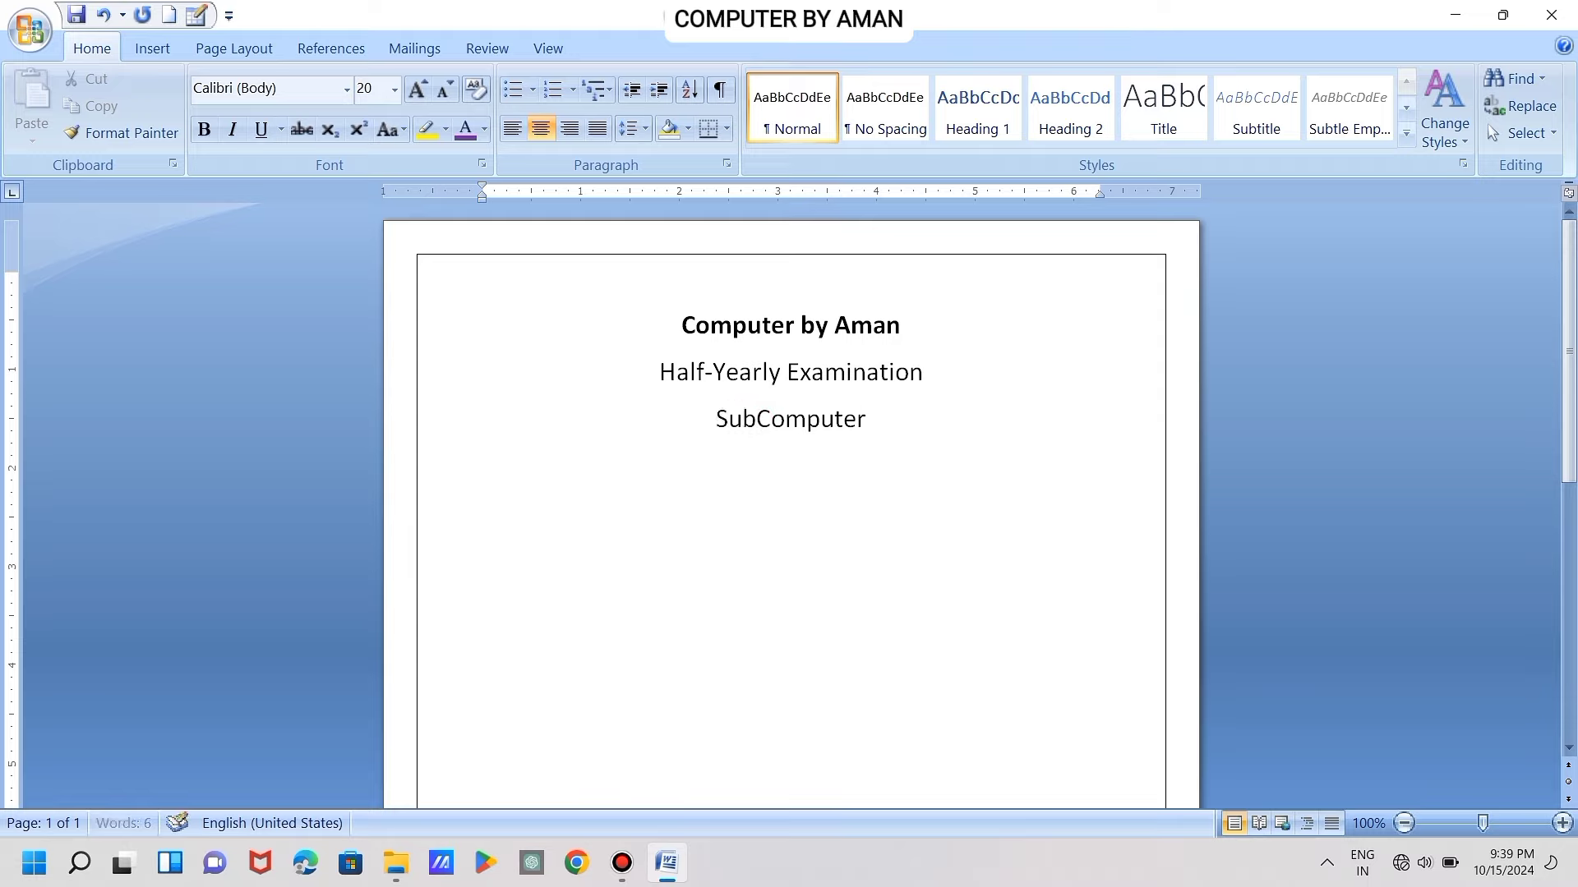
type("k")
key("BackSpace")
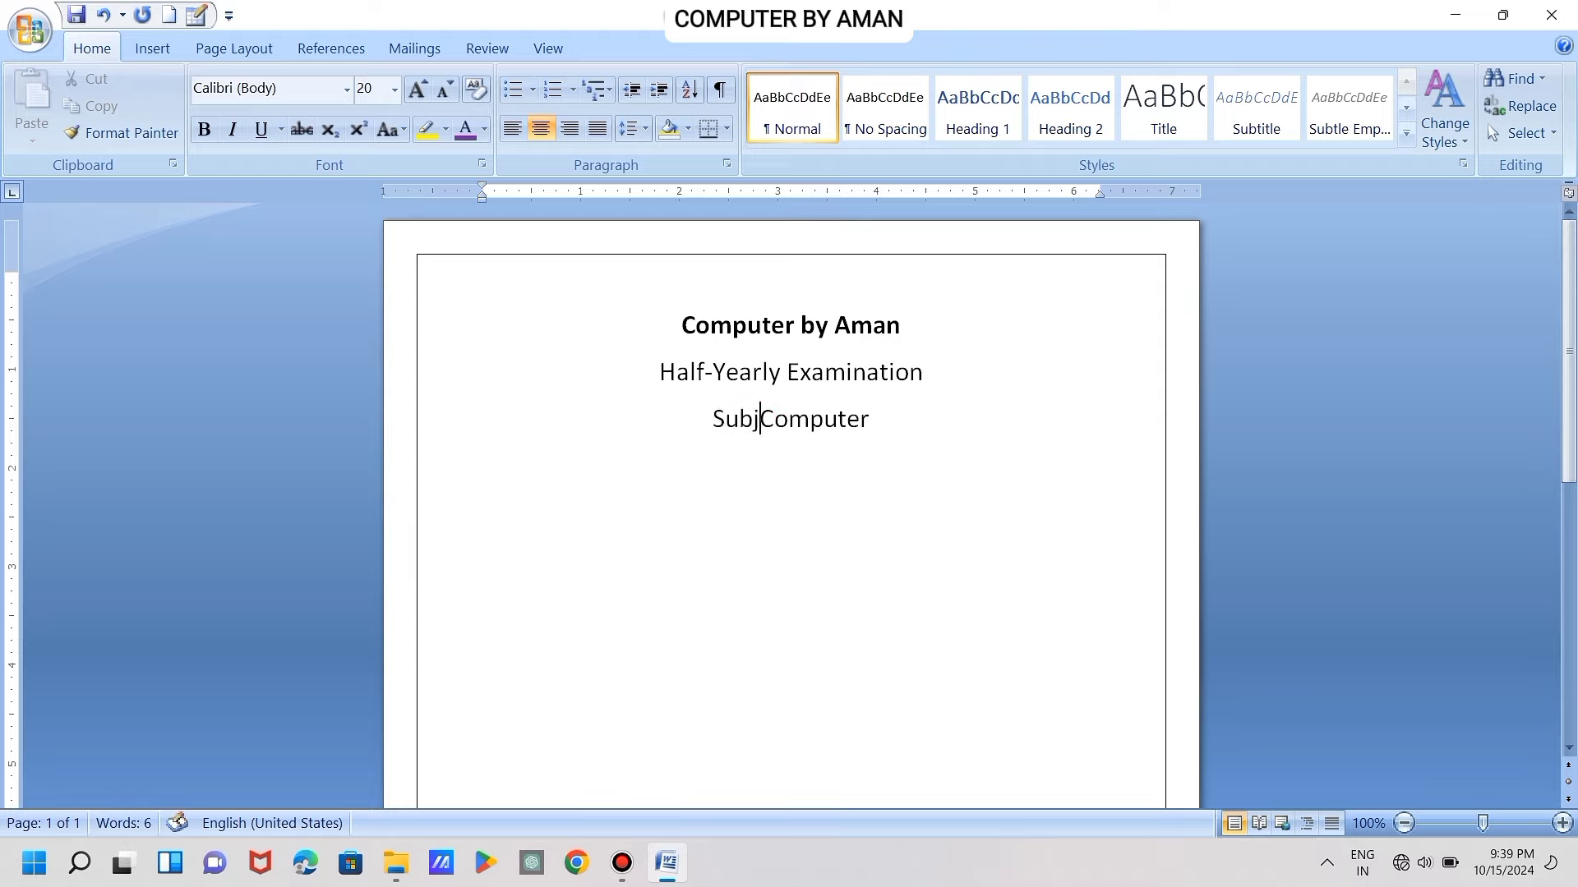
type("ject: ")
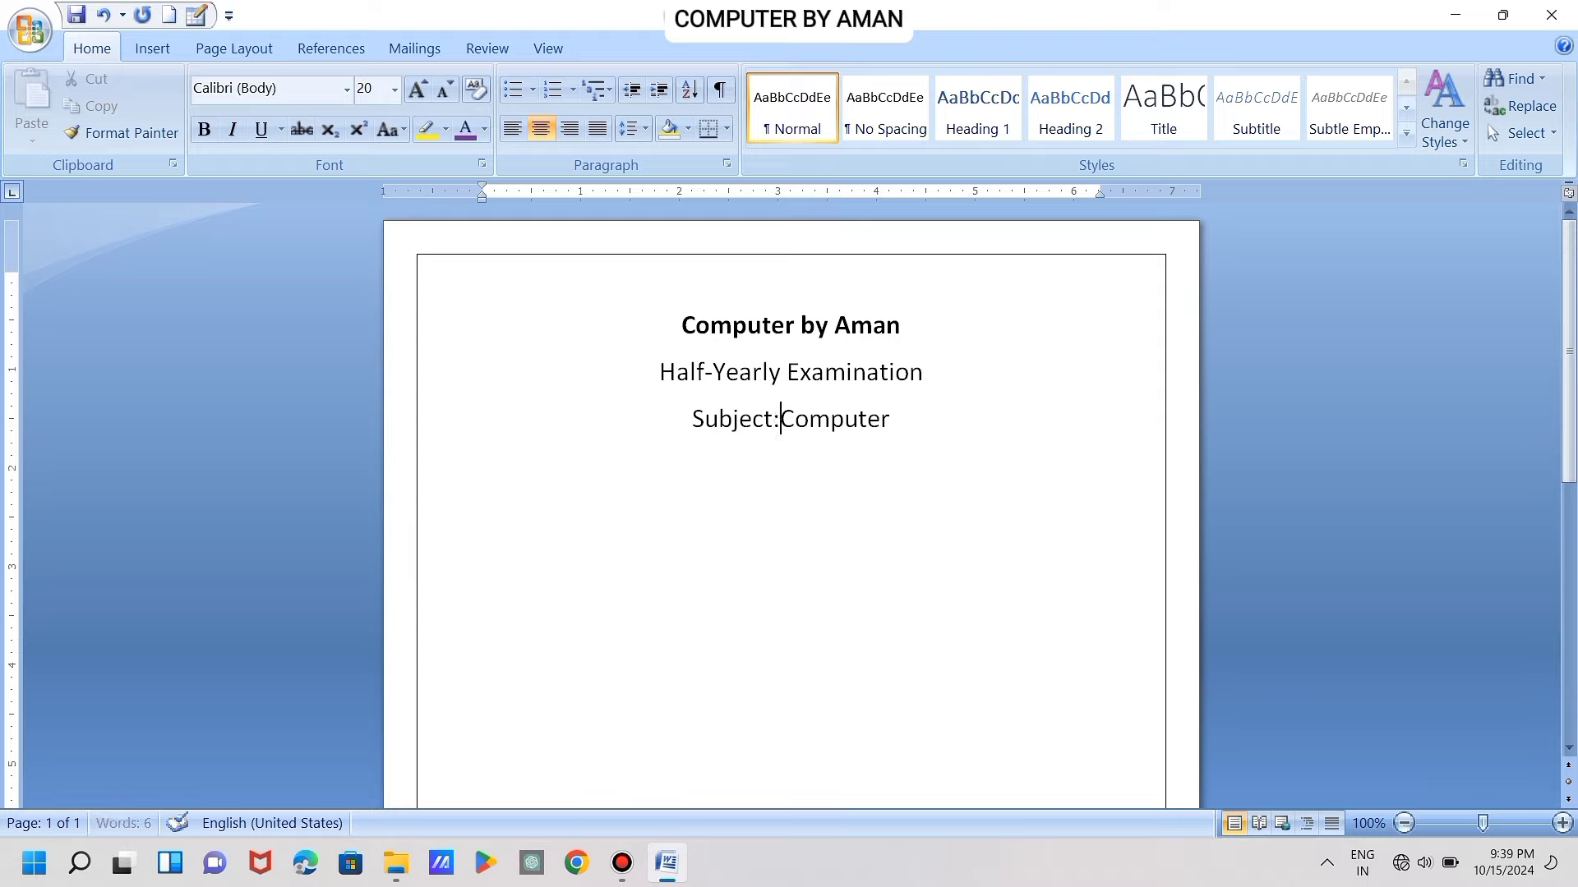
type("-")
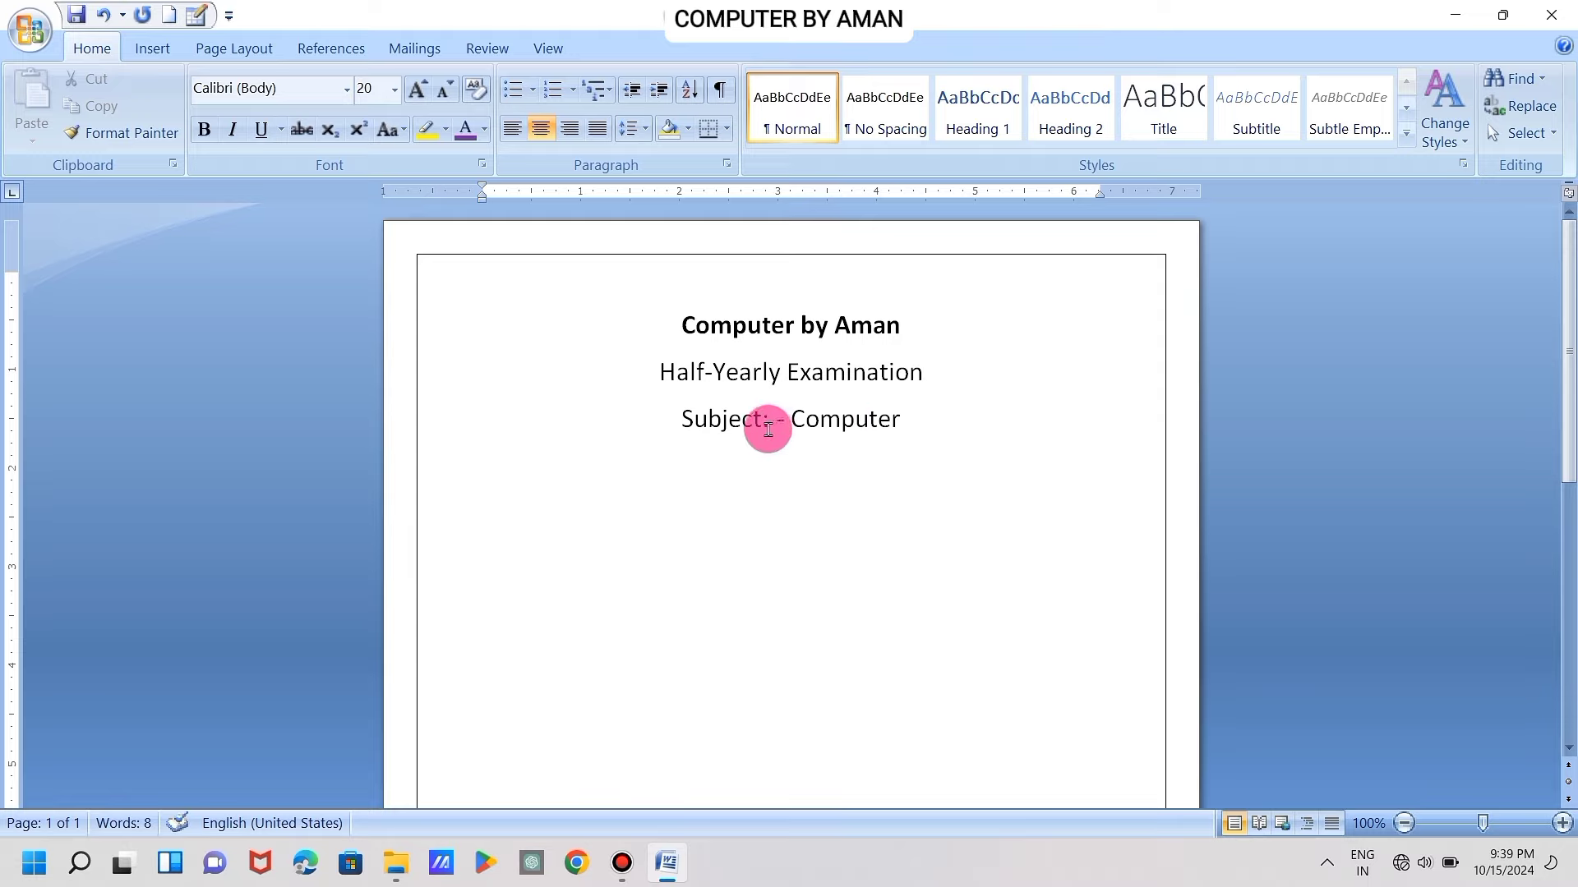
double_click(691, 419)
left_click_drag(777, 420, 772, 421)
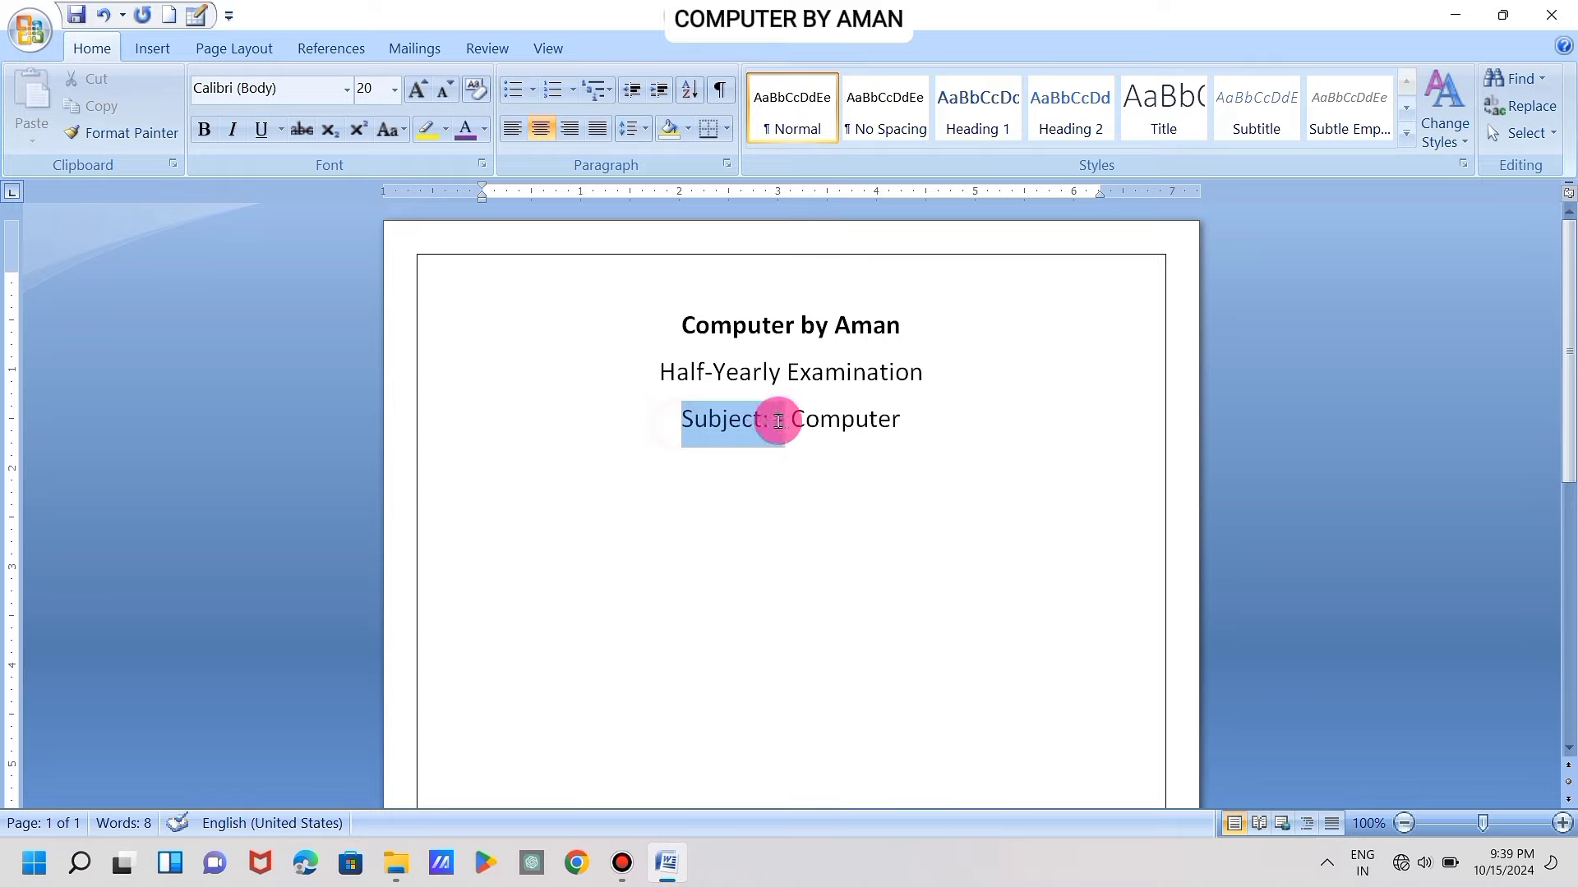
key("ctrl+b")
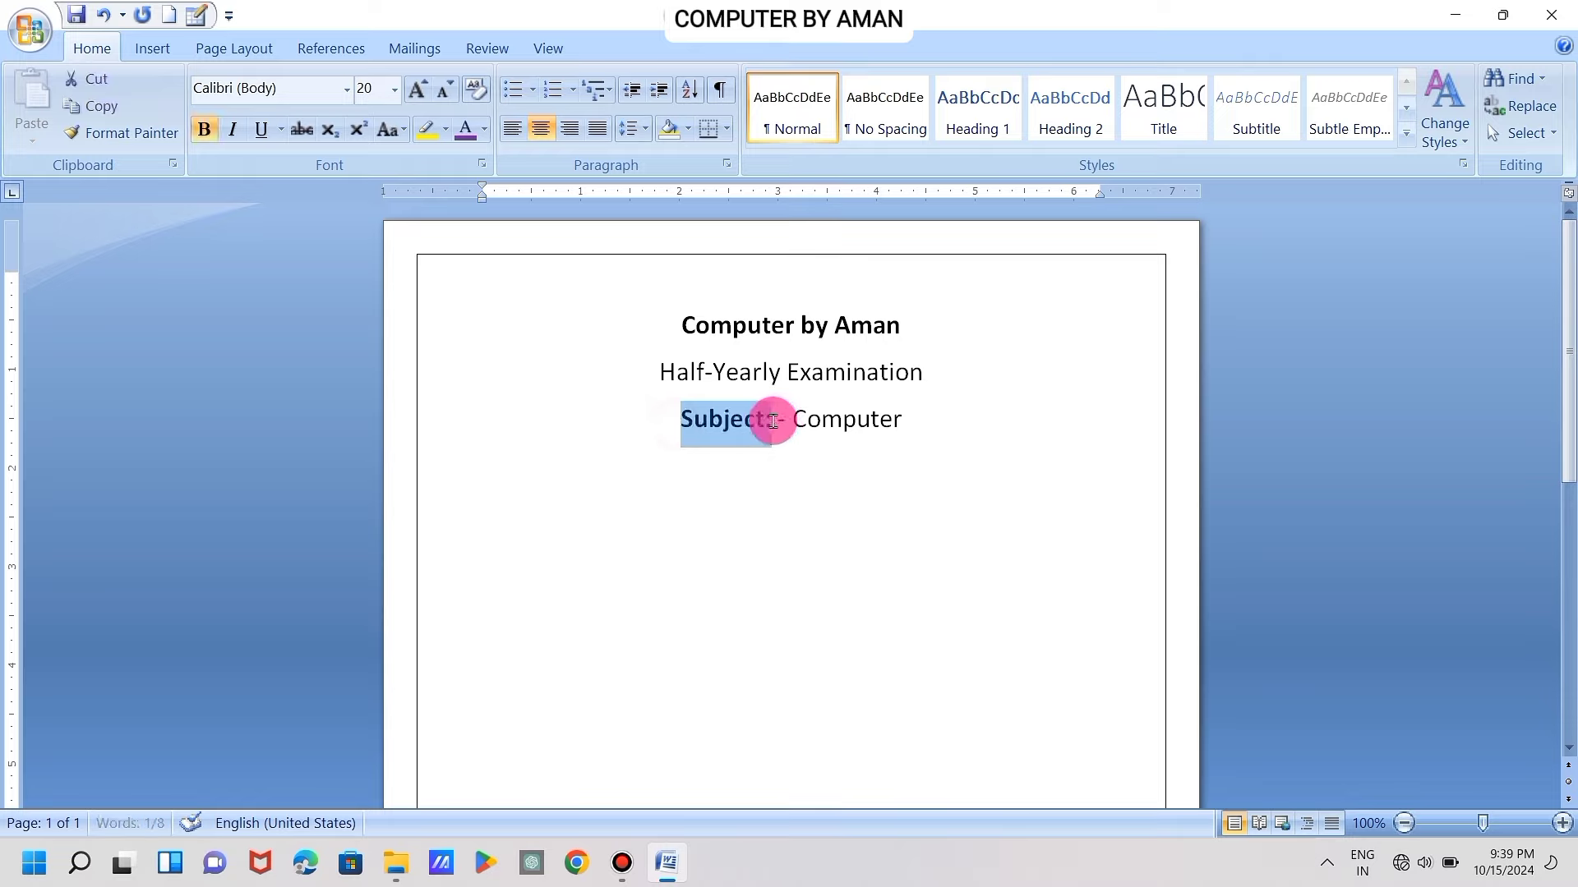
left_click(915, 434)
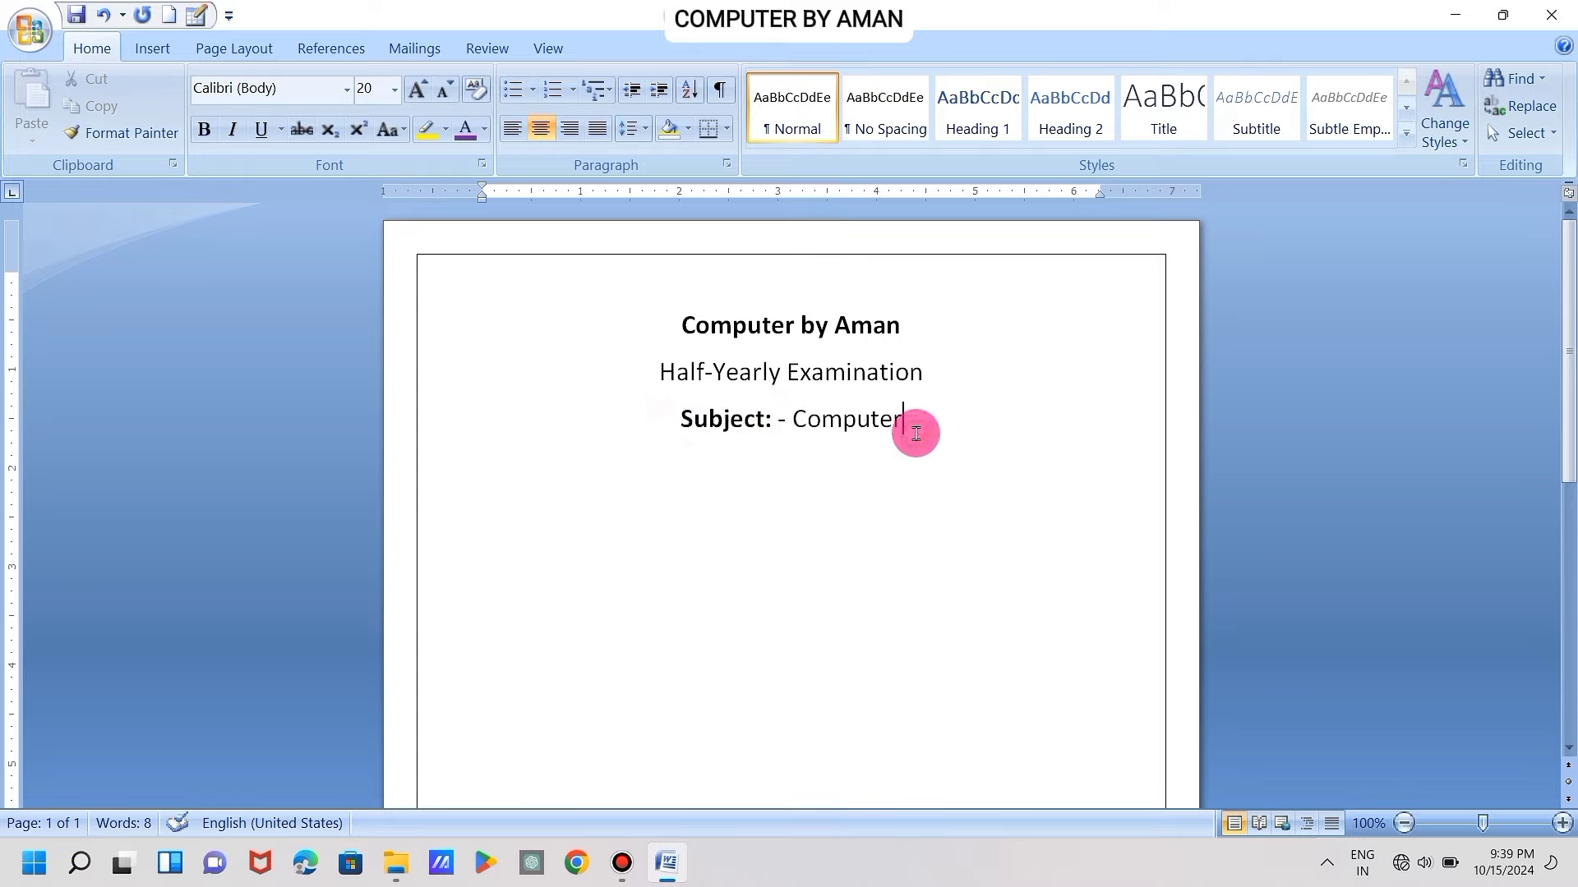
key("Return")
Left-align the new line and type 'Time:-', enlarged to 16 pt
left_click(515, 129)
left_click(443, 101)
left_click(445, 99)
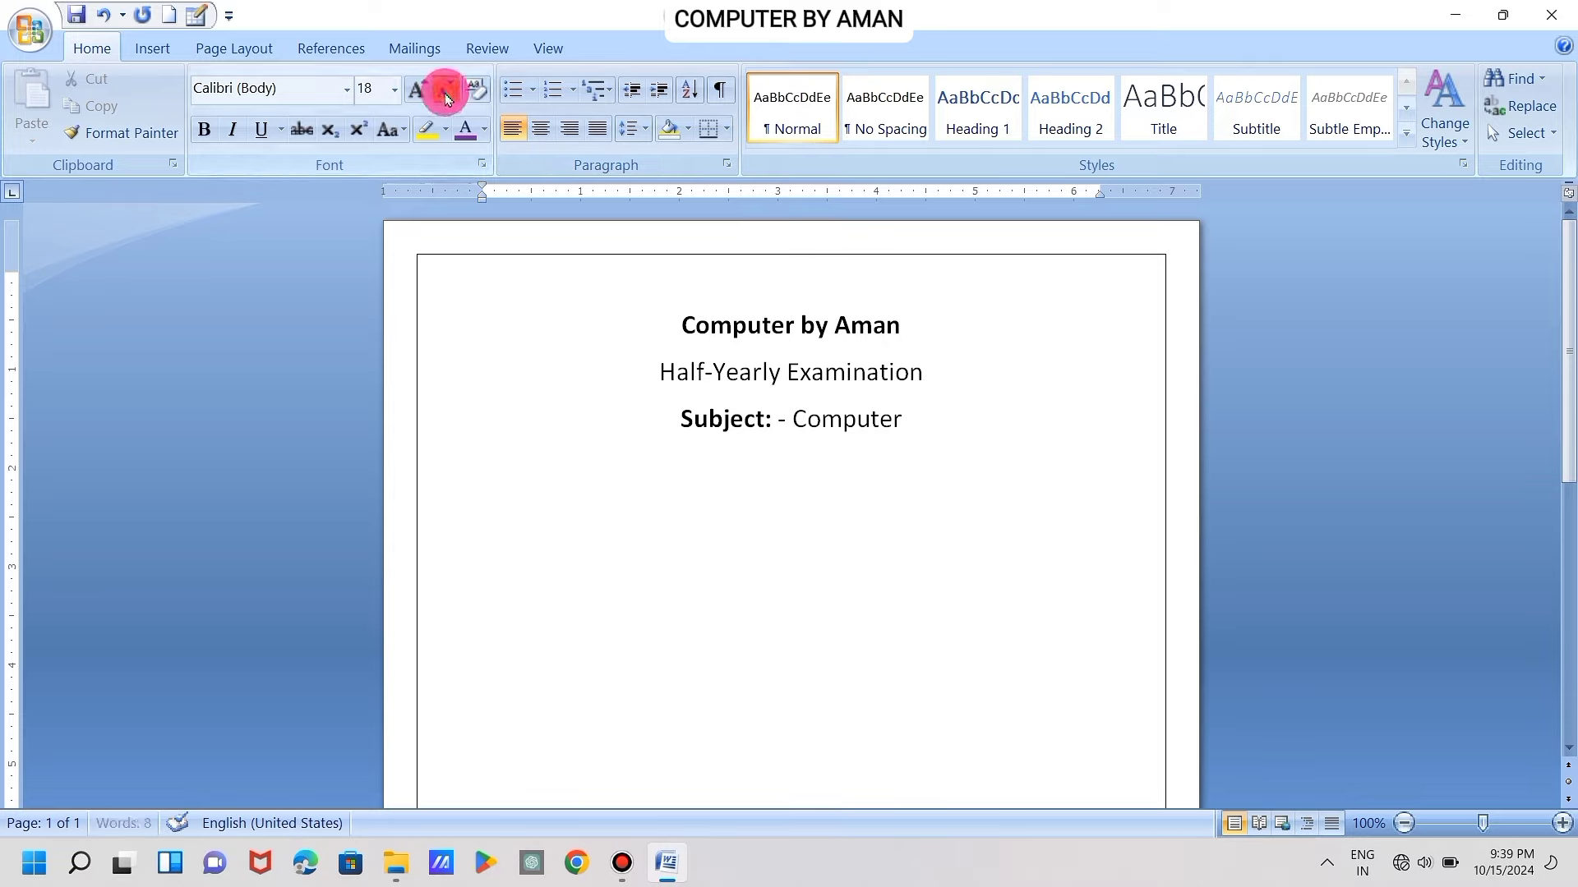
left_click(446, 99)
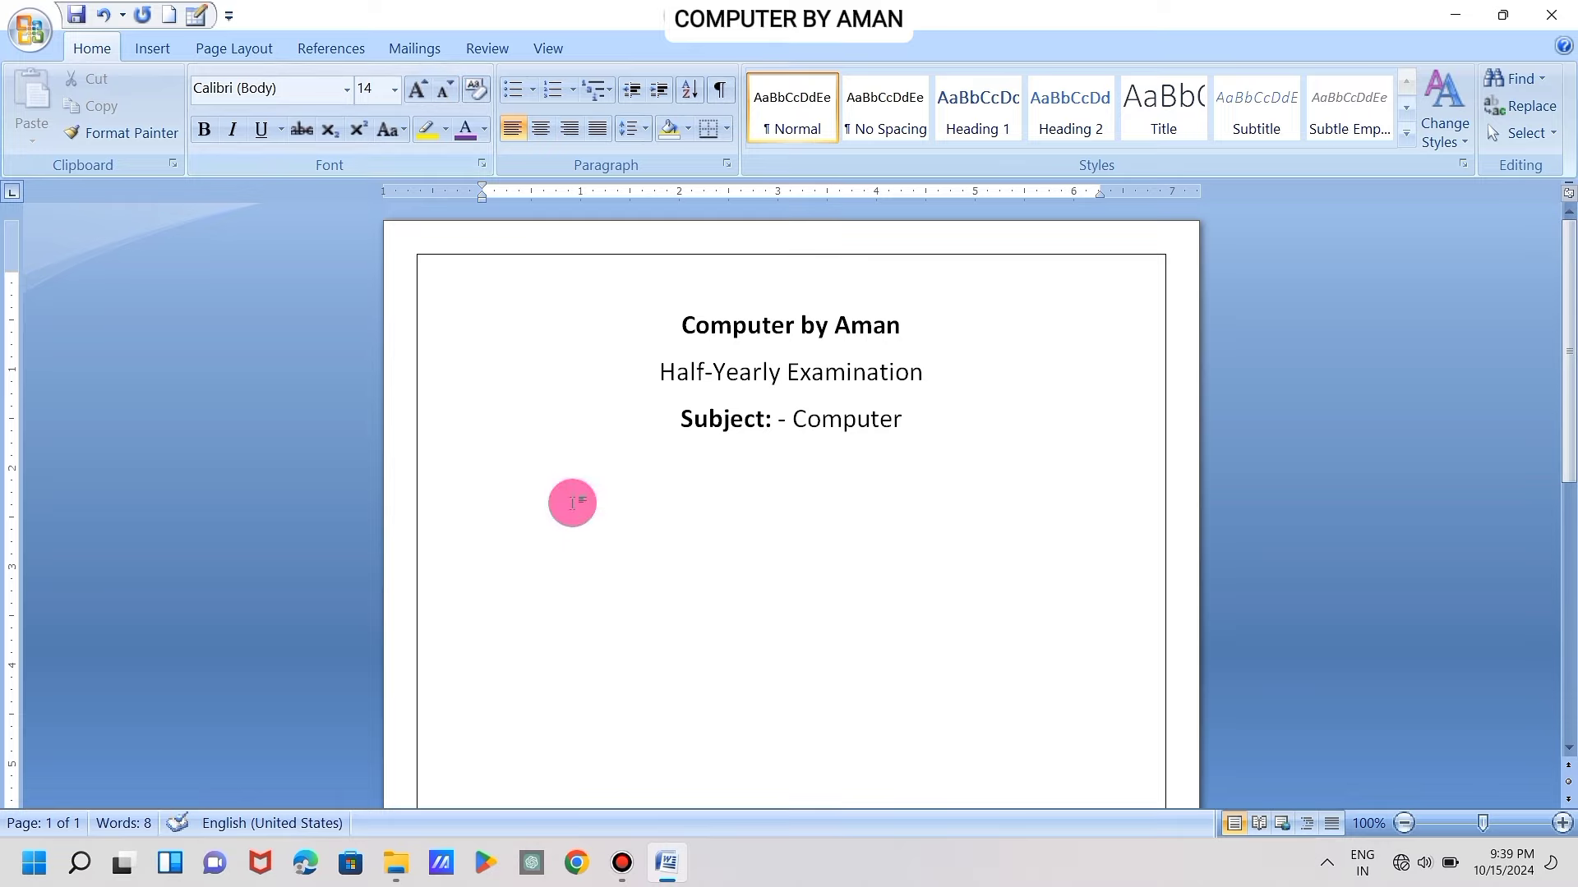
type("Ti")
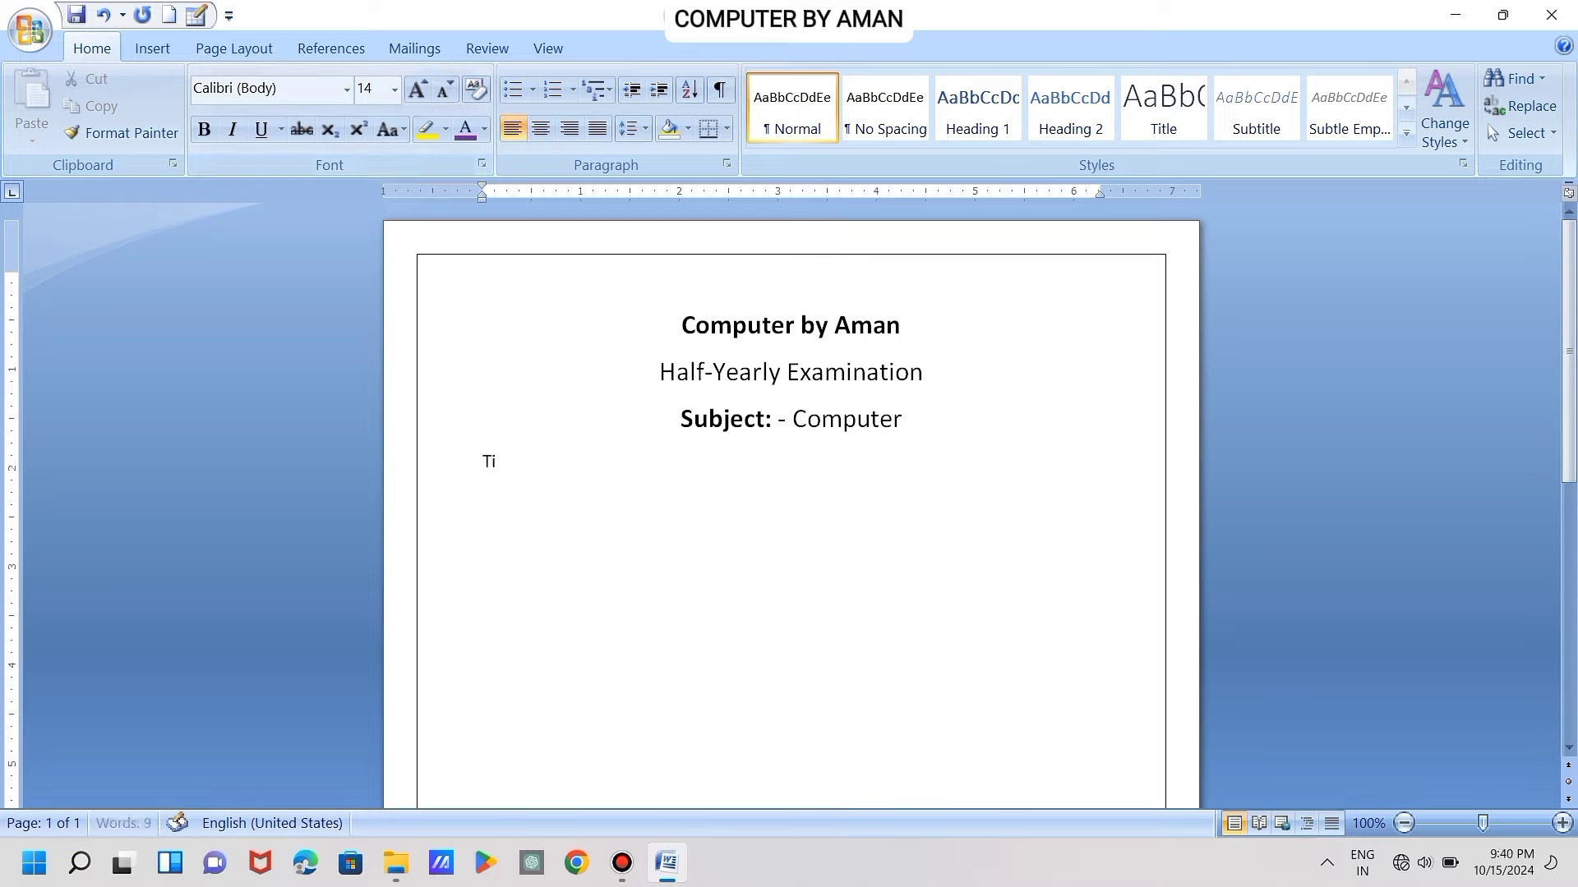
type("me")
type(":-")
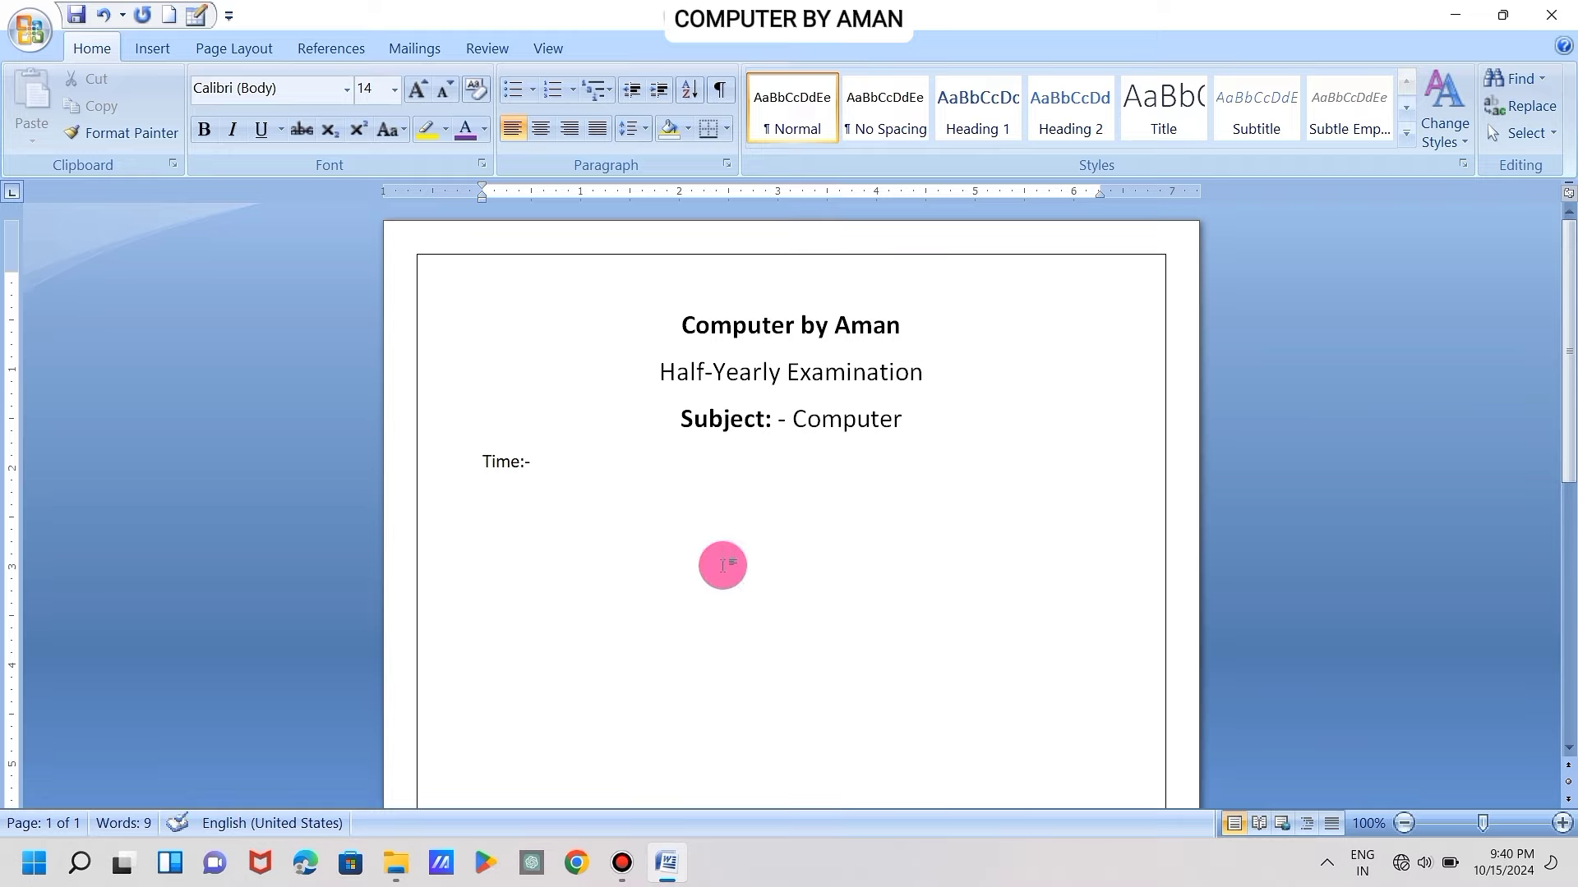
scroll(603, 472, "up", 4)
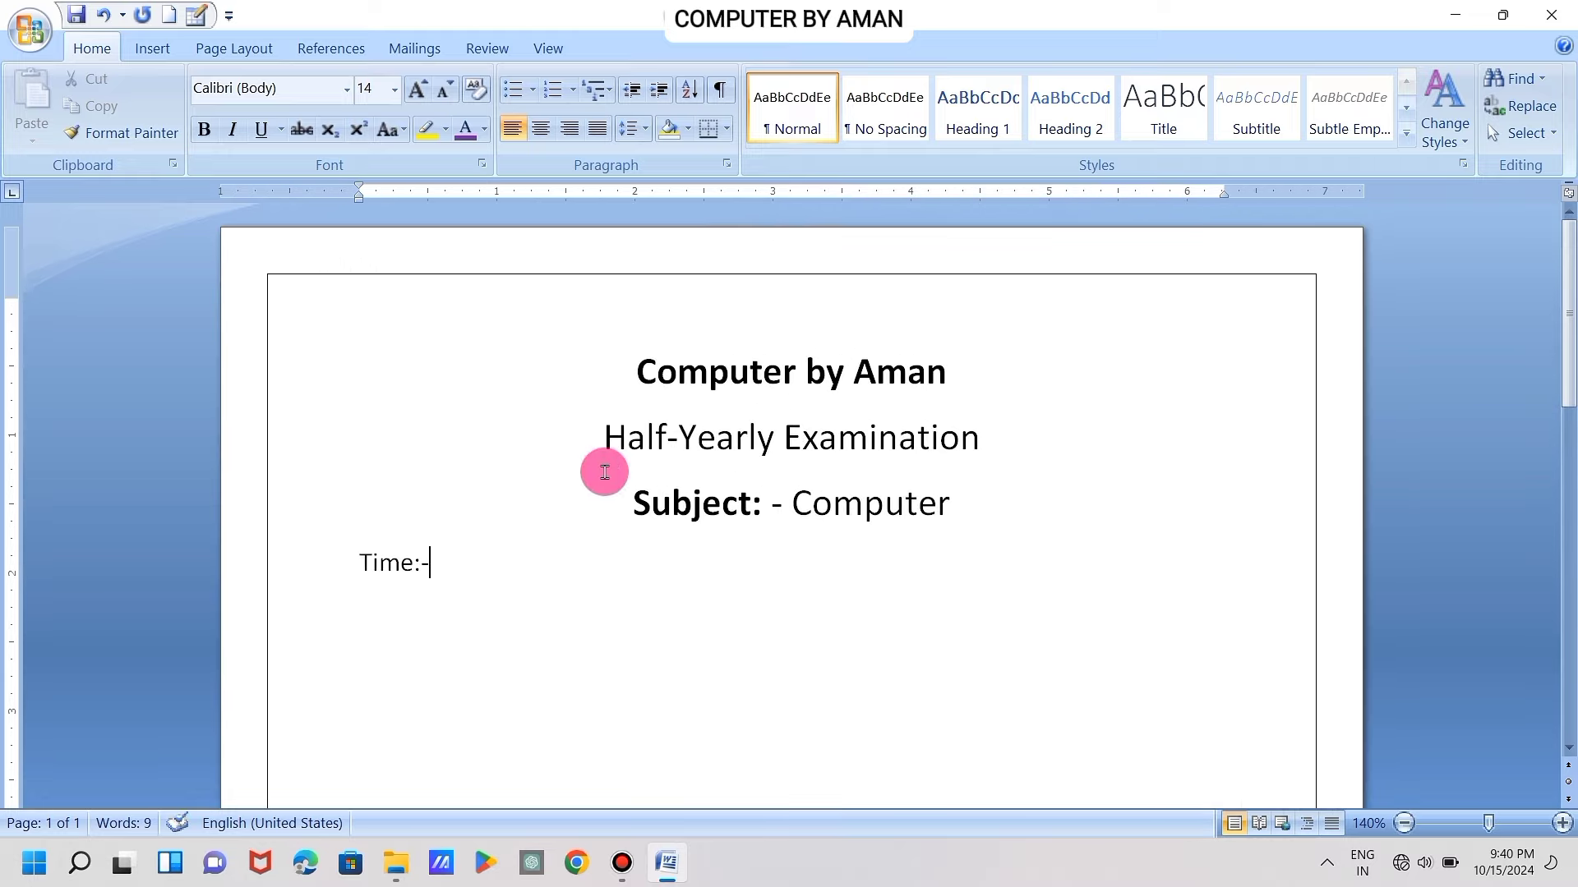
scroll(604, 472, "down", 2)
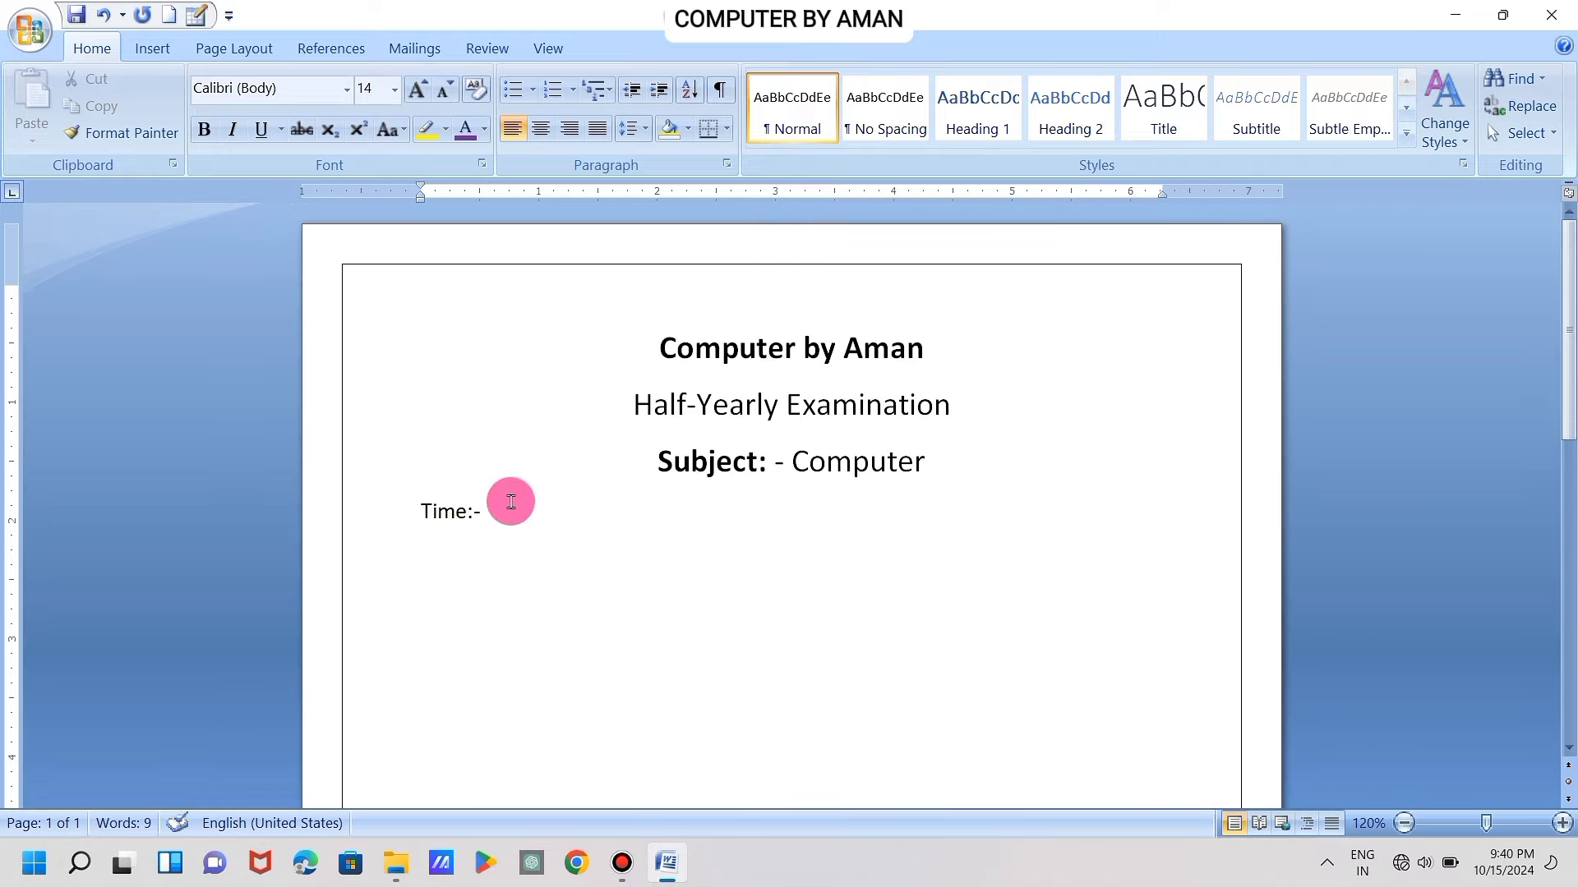
left_click_drag(496, 509, 390, 499)
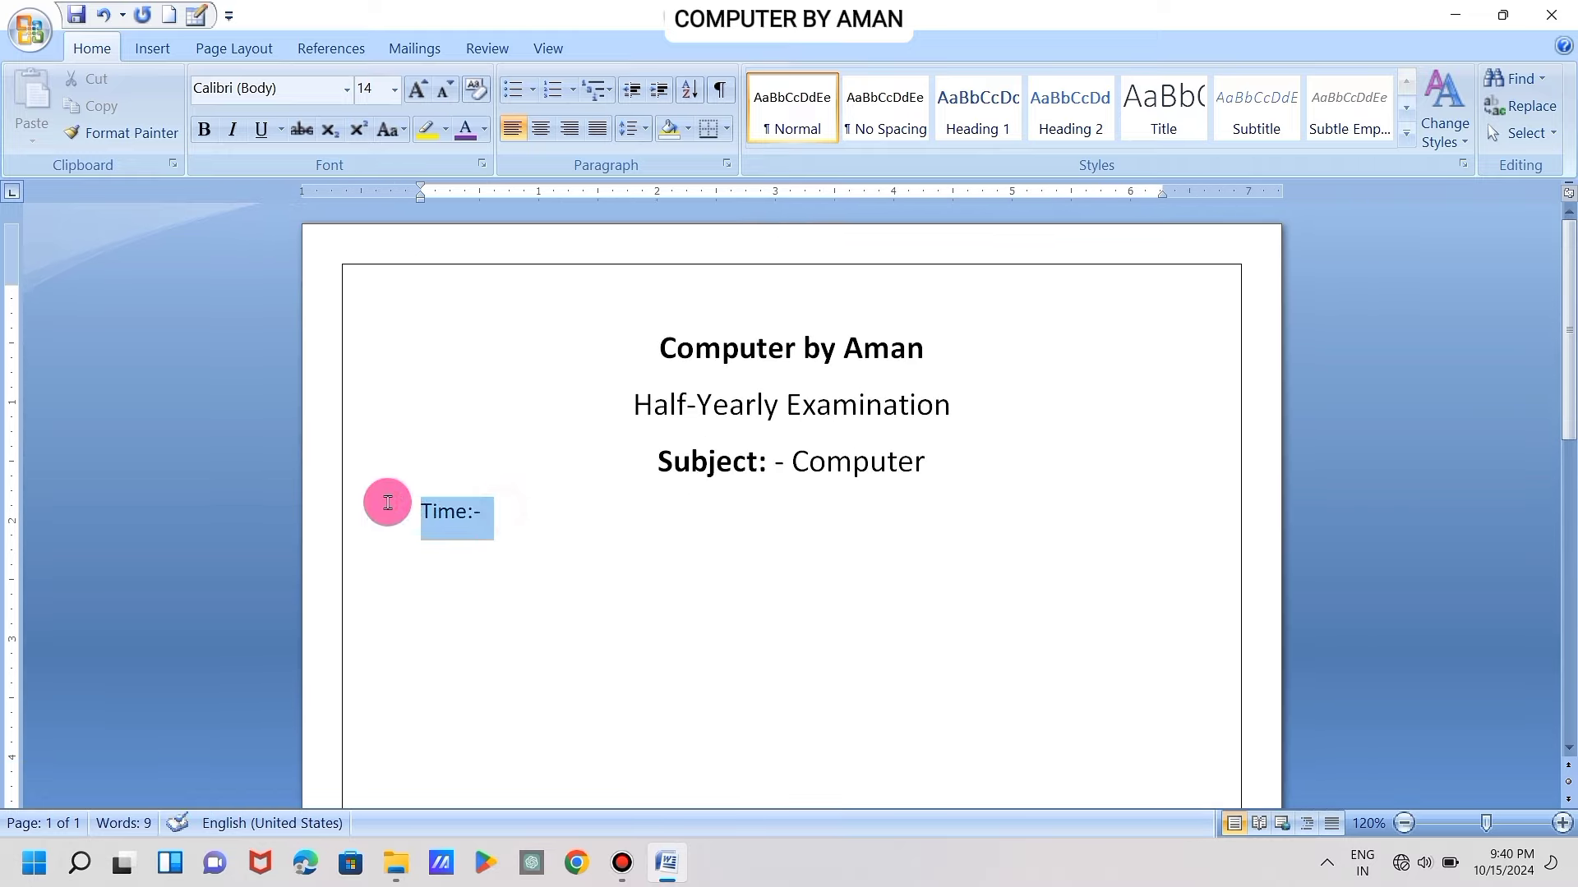
left_click(419, 87)
left_click(518, 519)
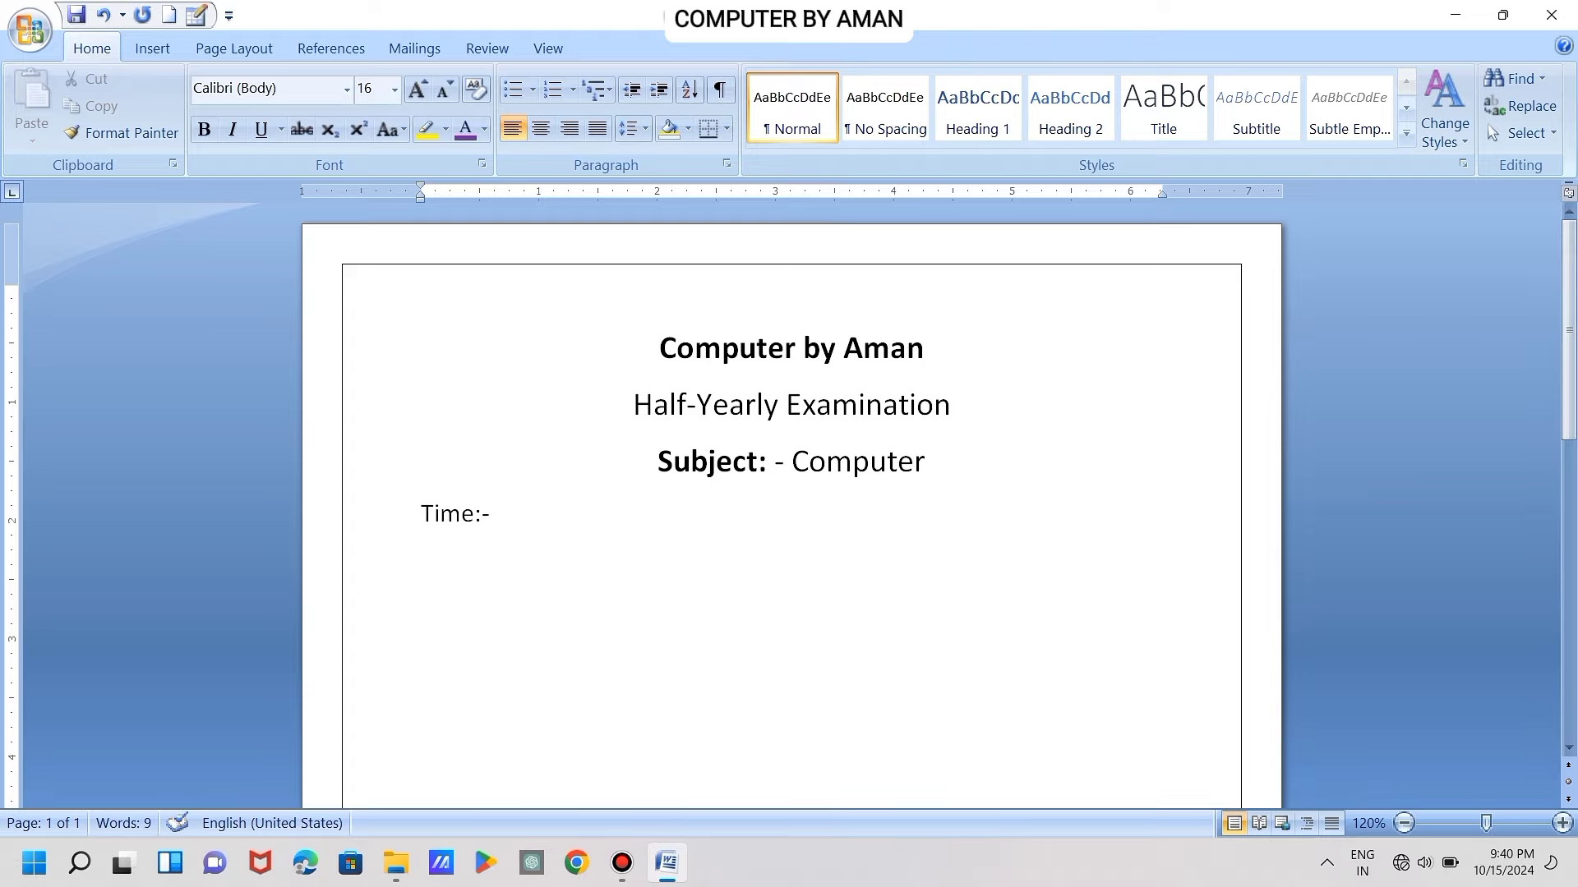
Add '2-Hour's' after 'Time:-', inserting the hyphen after the 2
type(" 2")
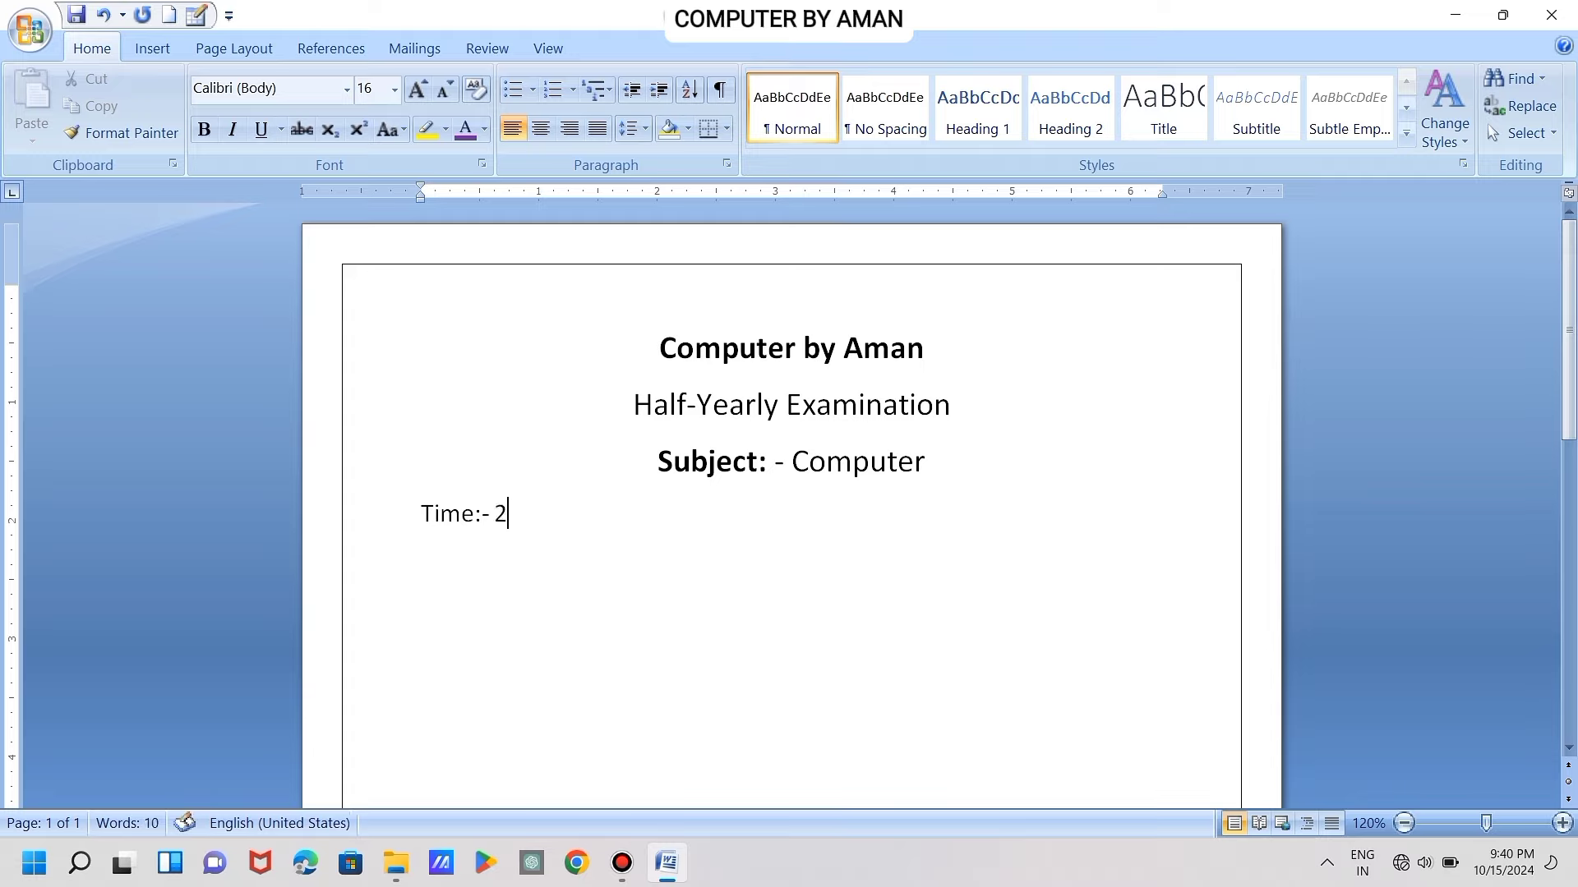
type("H")
type("o")
type("ur")
type("'")
type("s")
left_click(508, 513)
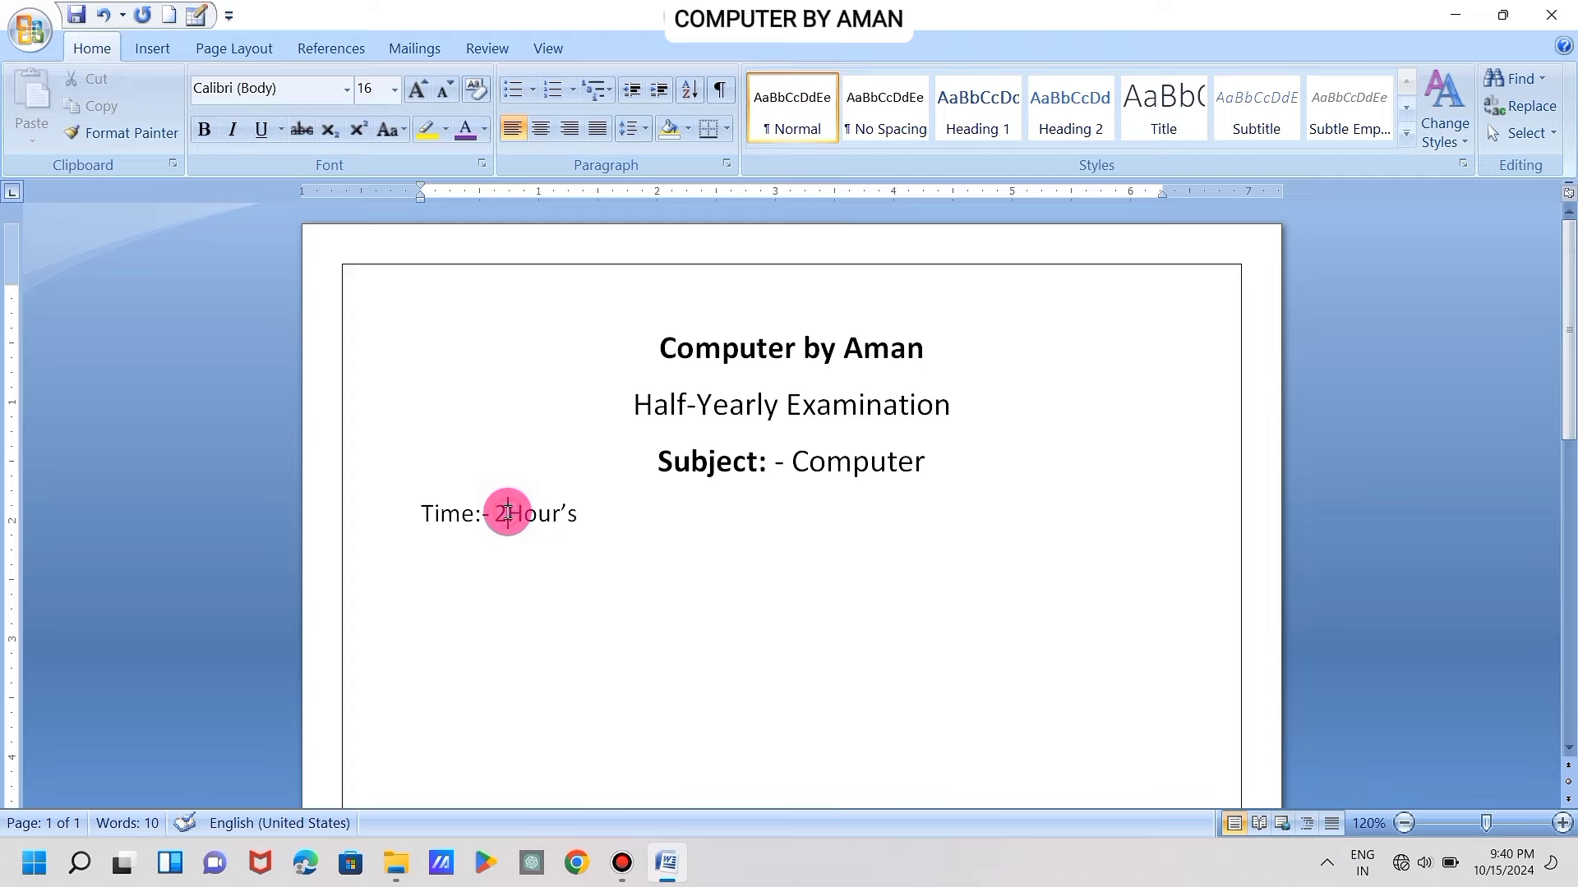
type("-")
left_click(606, 515)
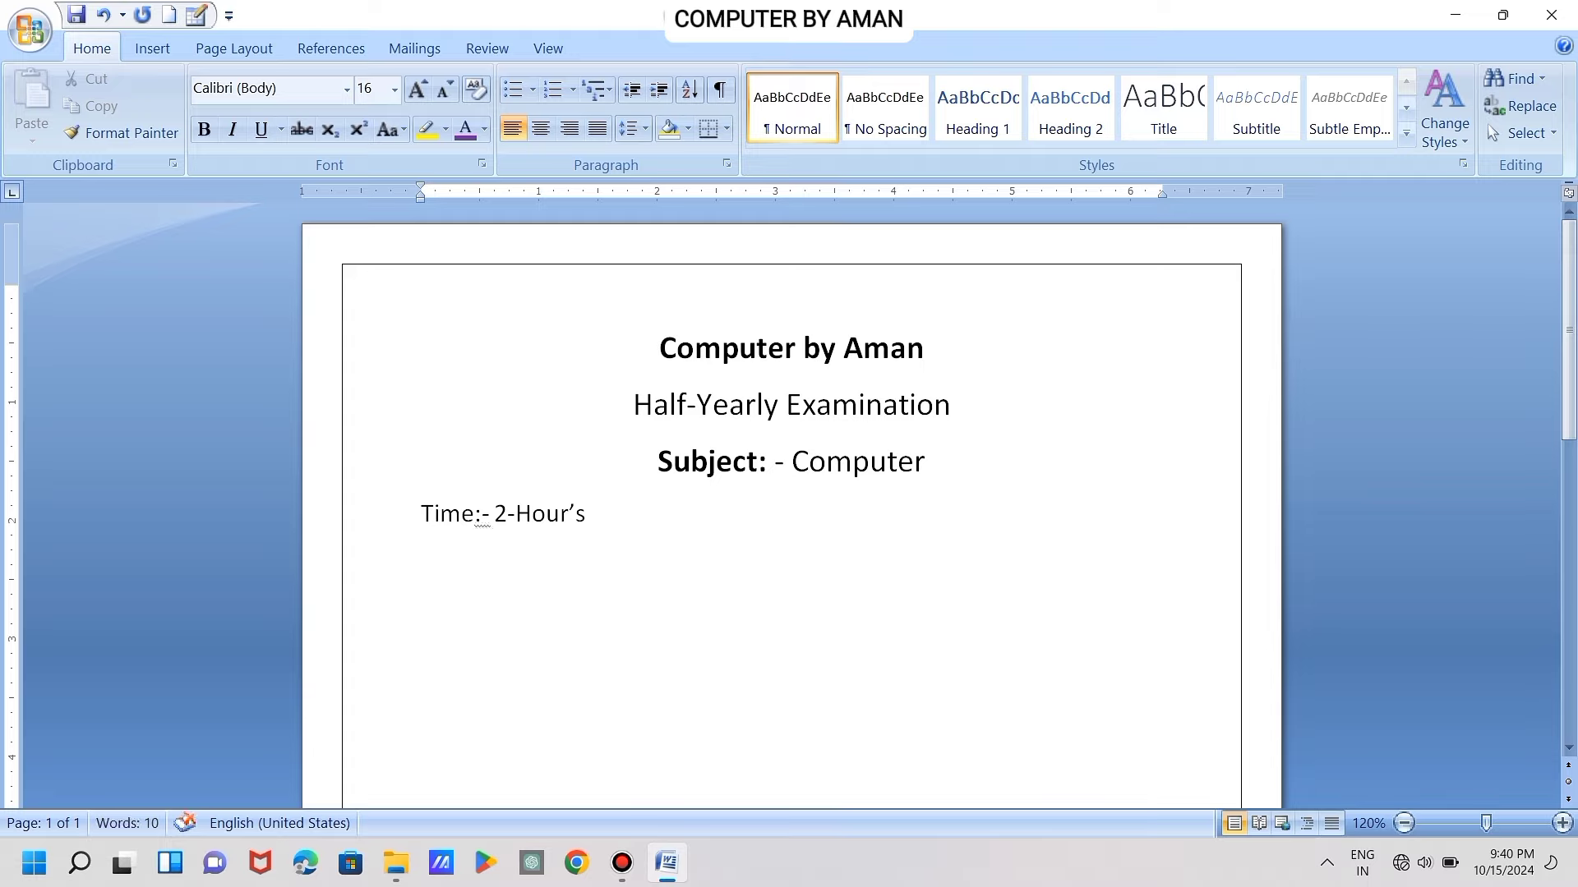
Type 'M.M :- 50' at the far right of the Time line
type("M")
type(".M")
type(" :")
type("- ")
type("5")
type("0")
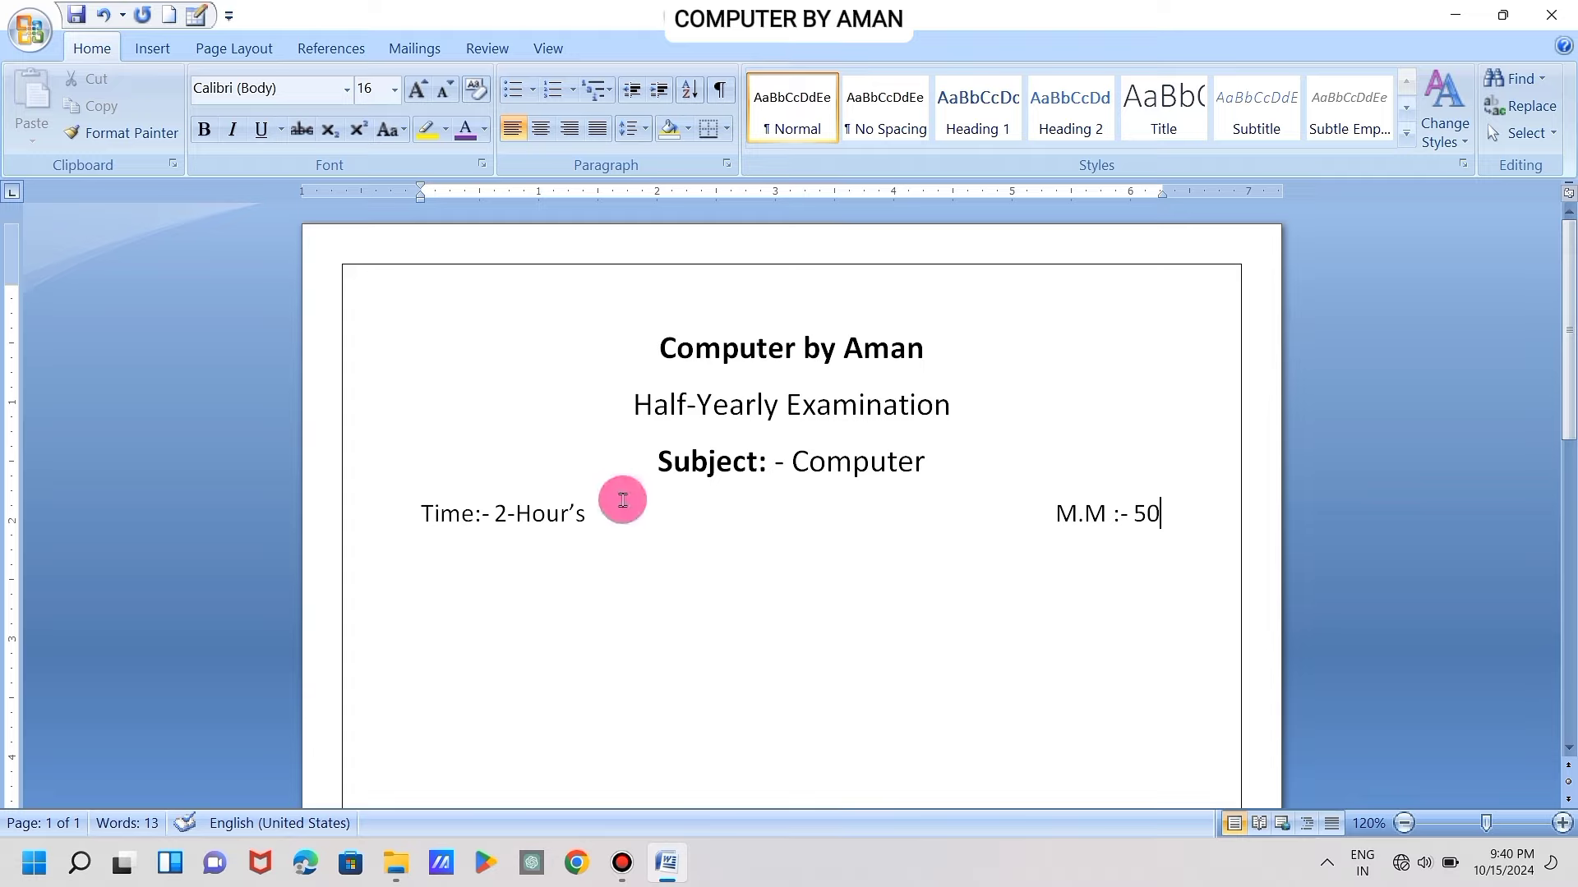
scroll(987, 478, "down", 1)
scroll(987, 478, "down", 1)
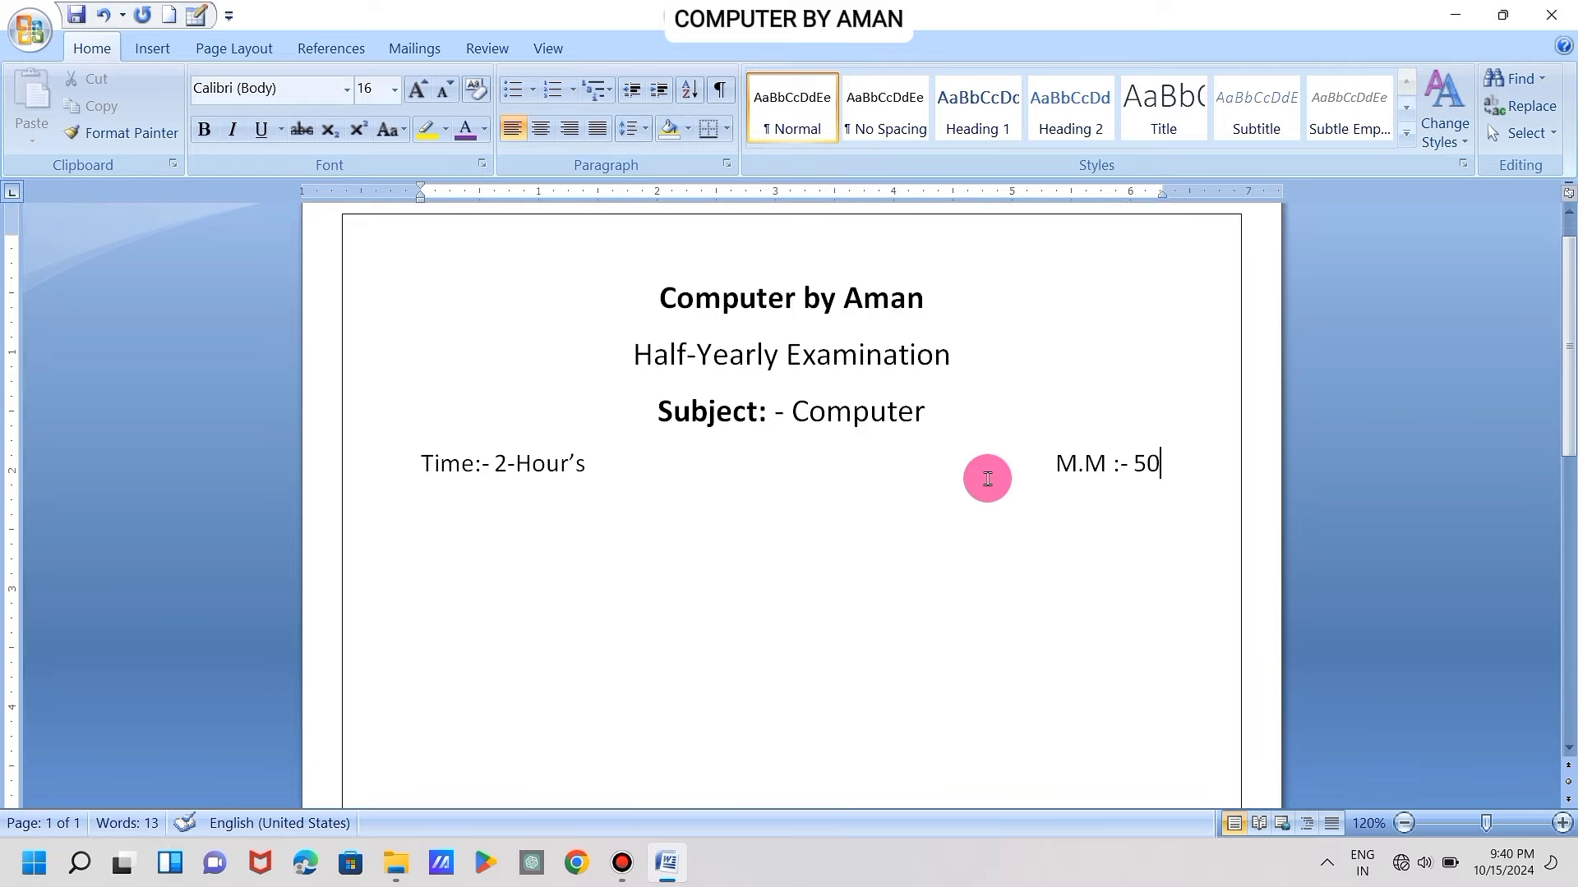
scroll(986, 478, "down", 2)
scroll(987, 478, "up", 3)
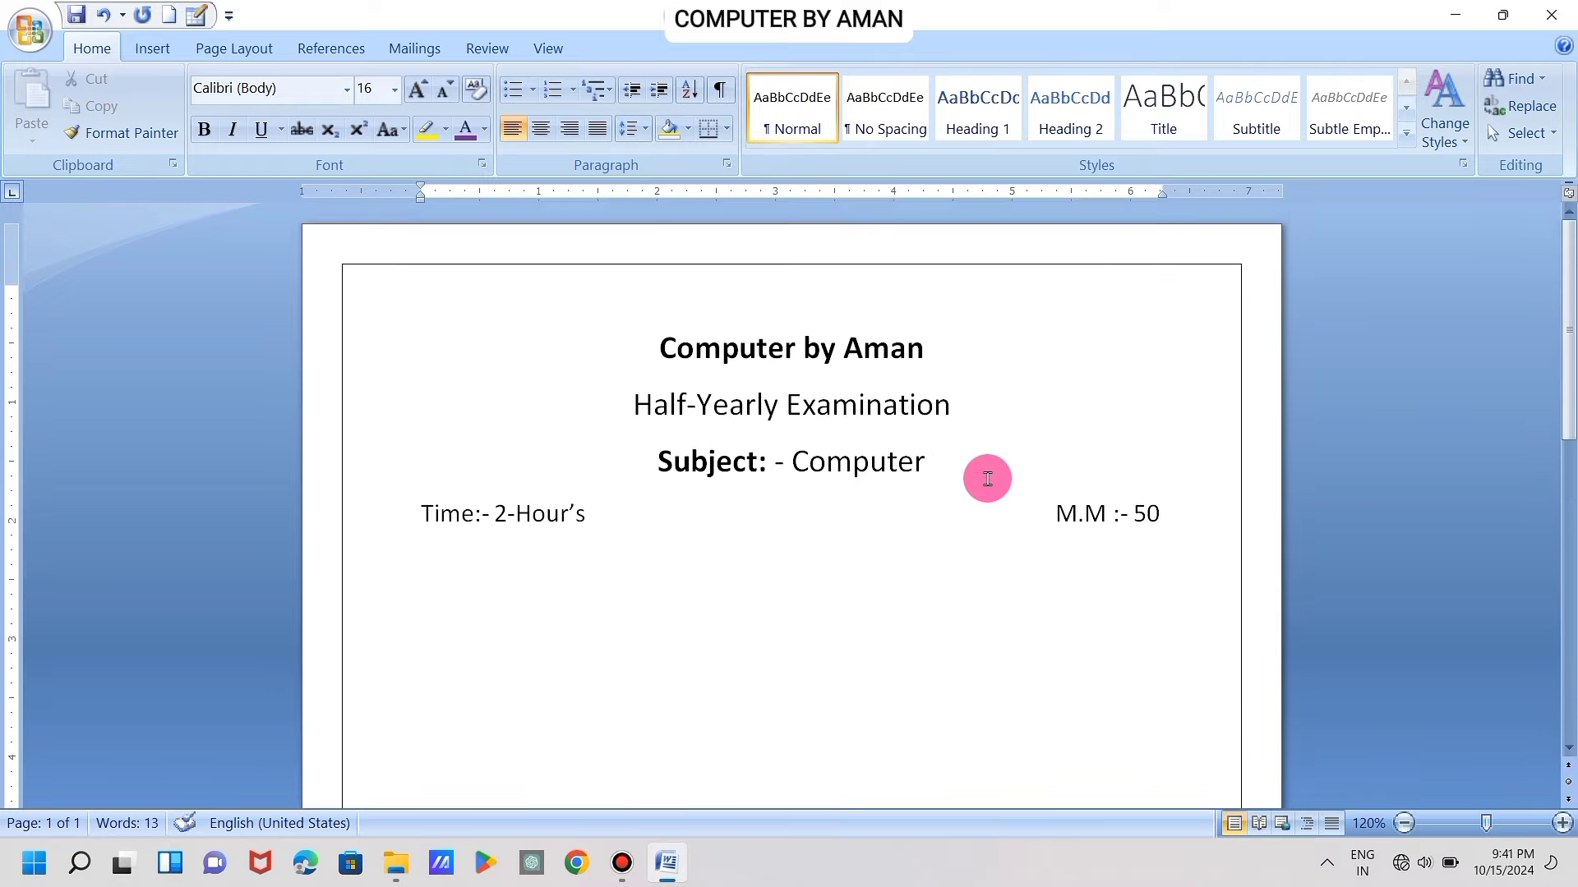
scroll(987, 478, "down", 3)
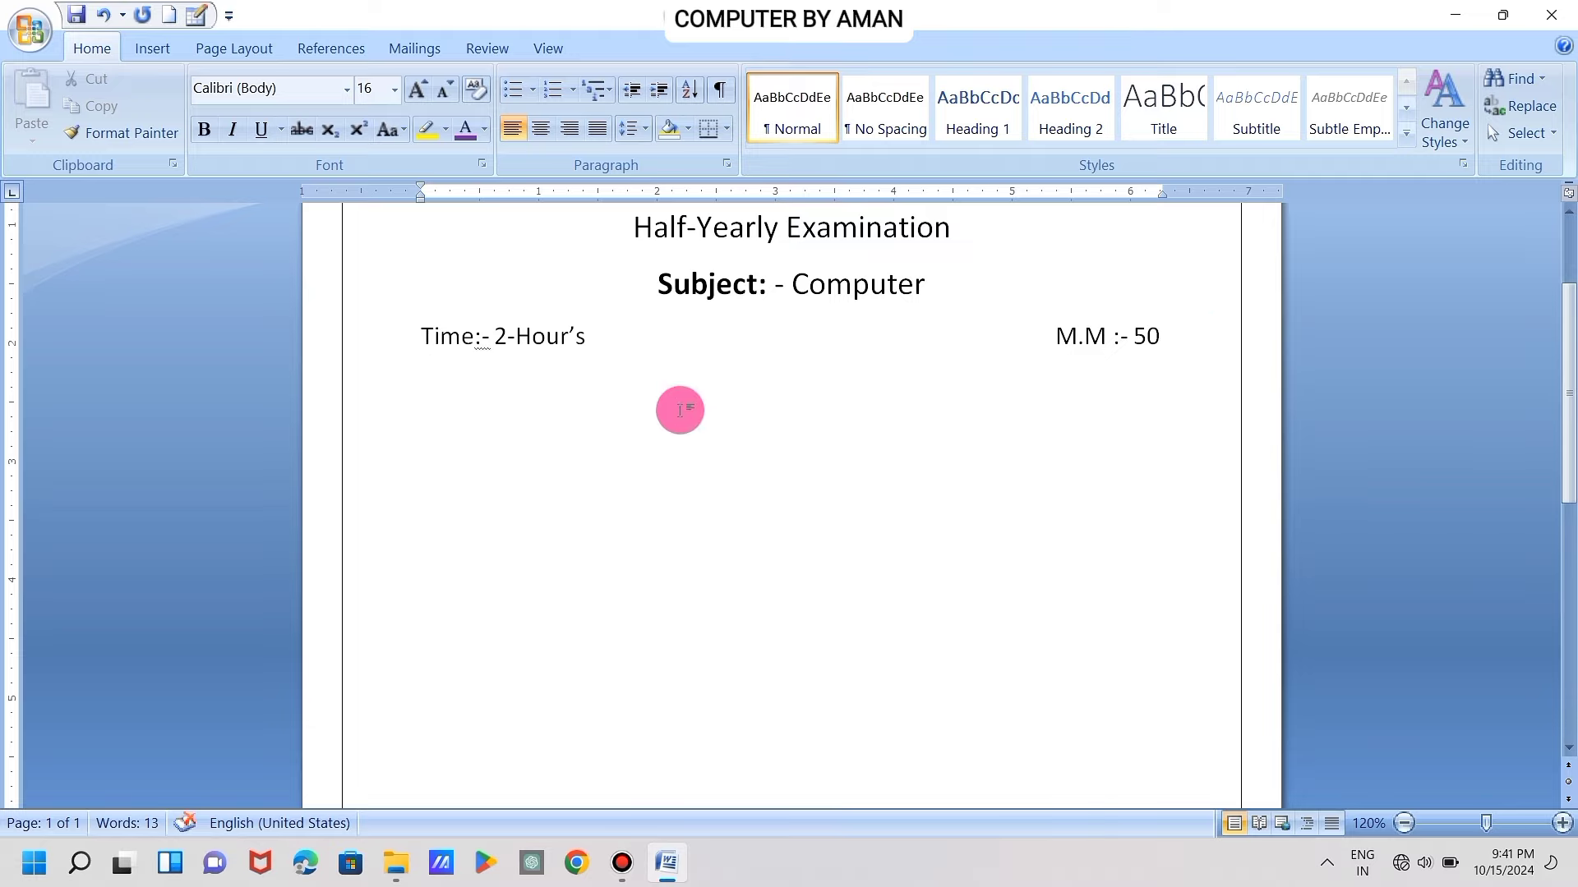
Add a bold 'Note:-' followed by 'All questions are compulsary.', then start a plain new line
type("N")
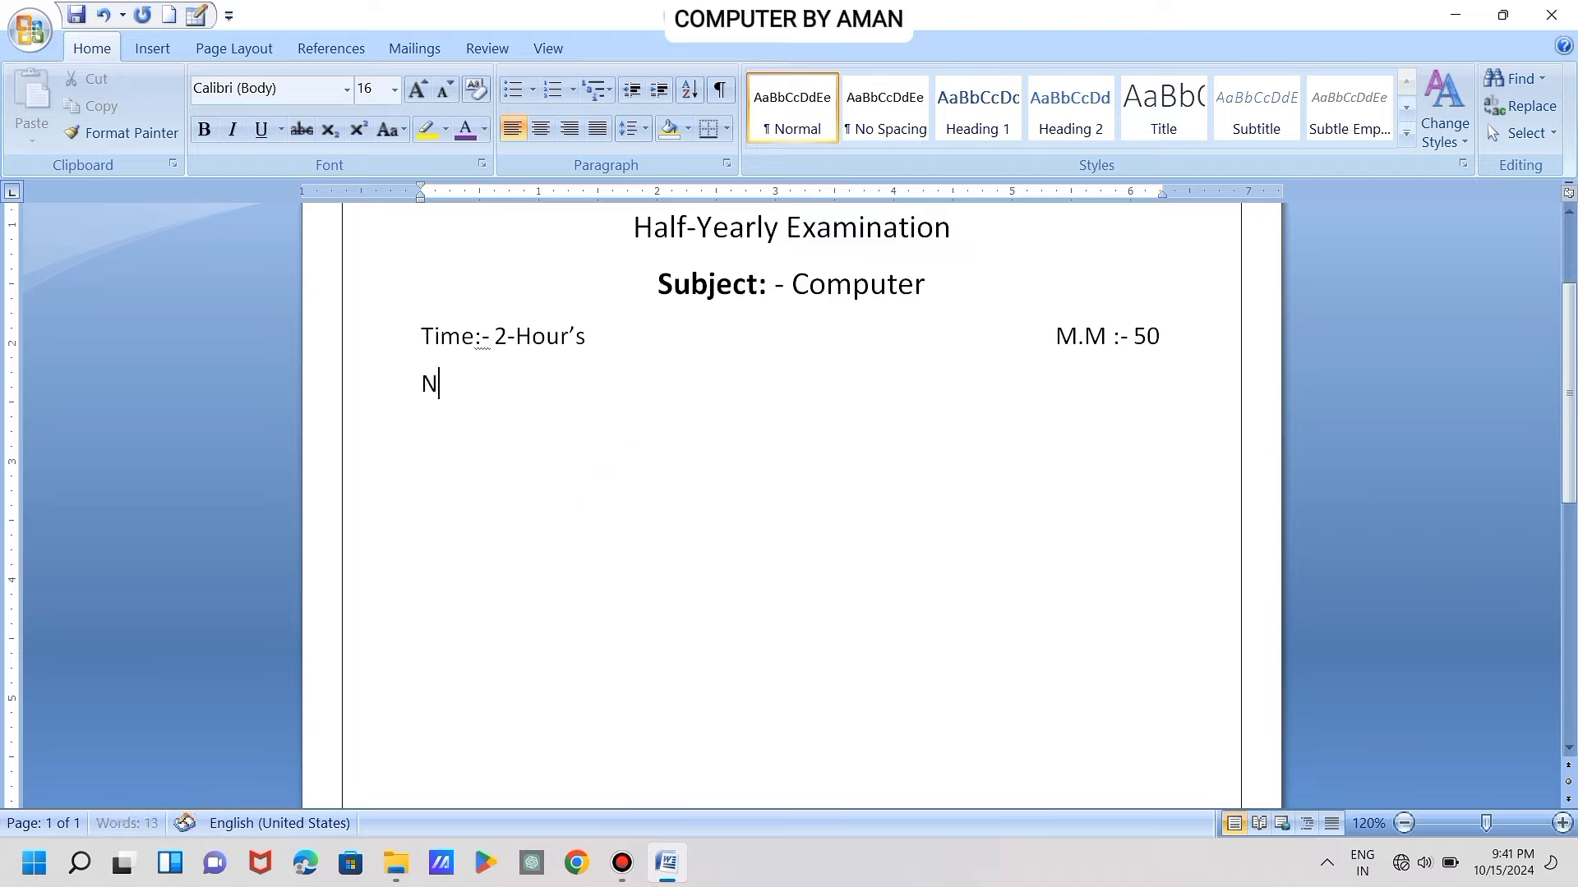
type("ote")
type(":-")
left_click_drag(413, 391, 648, 409)
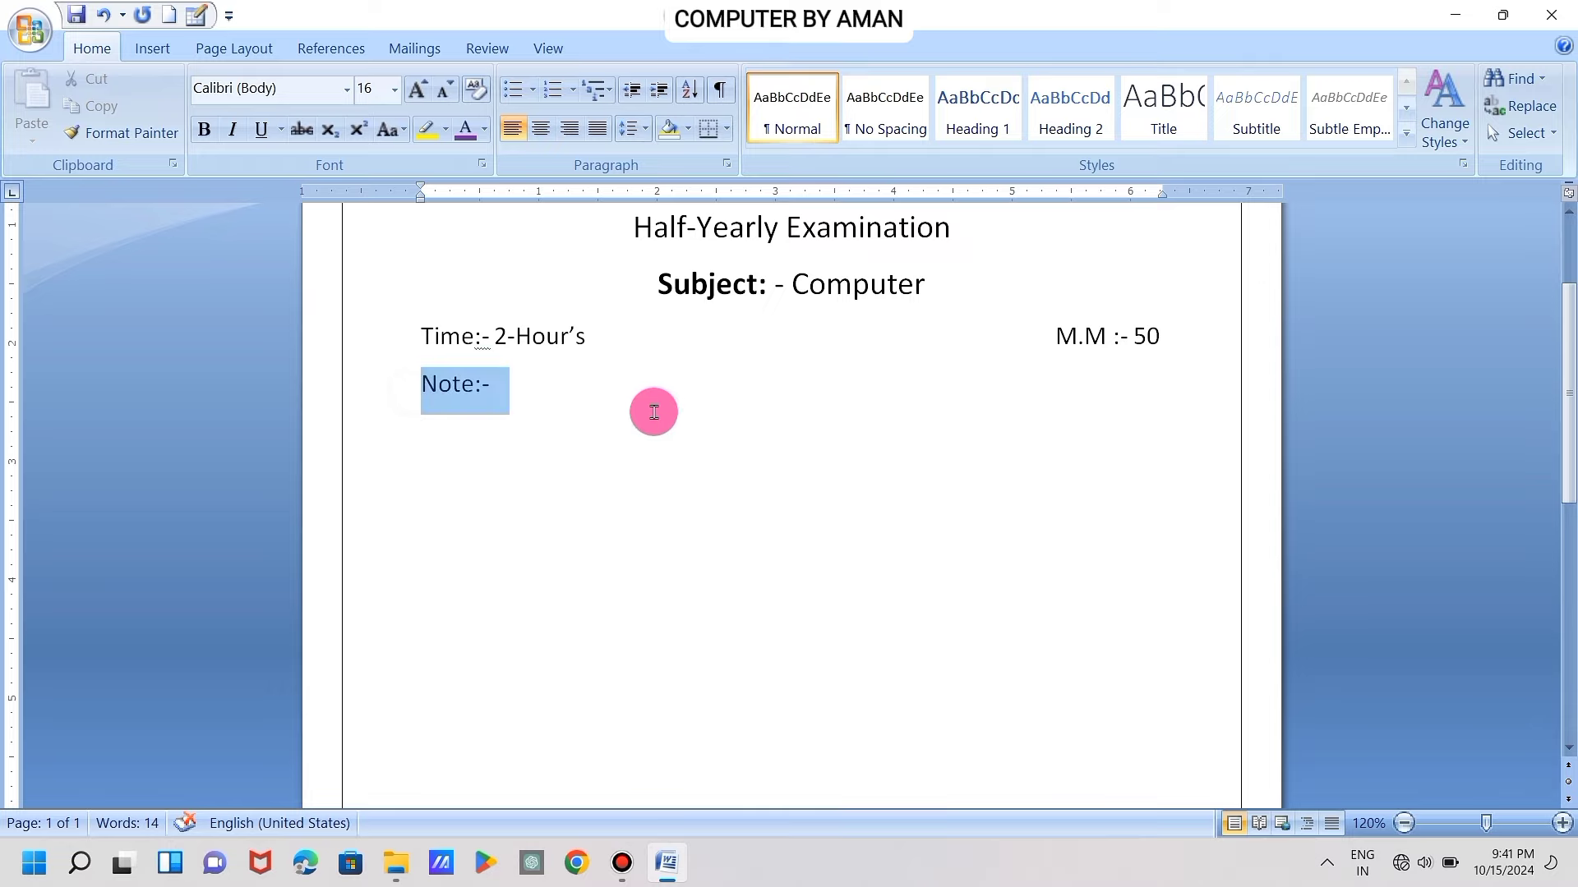
left_click(205, 131)
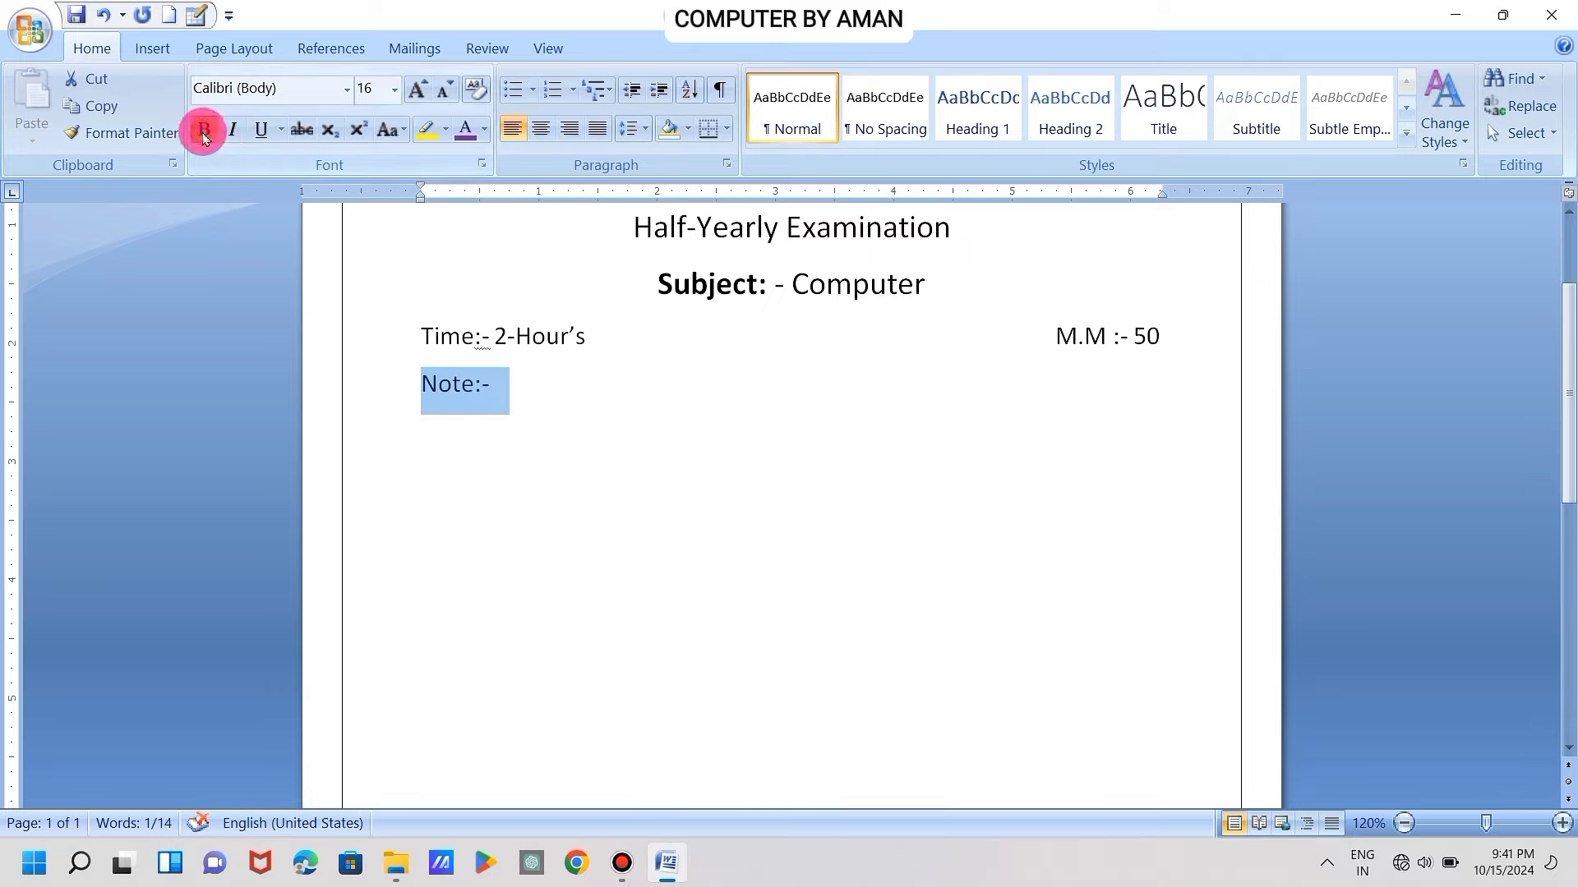
left_click(565, 396)
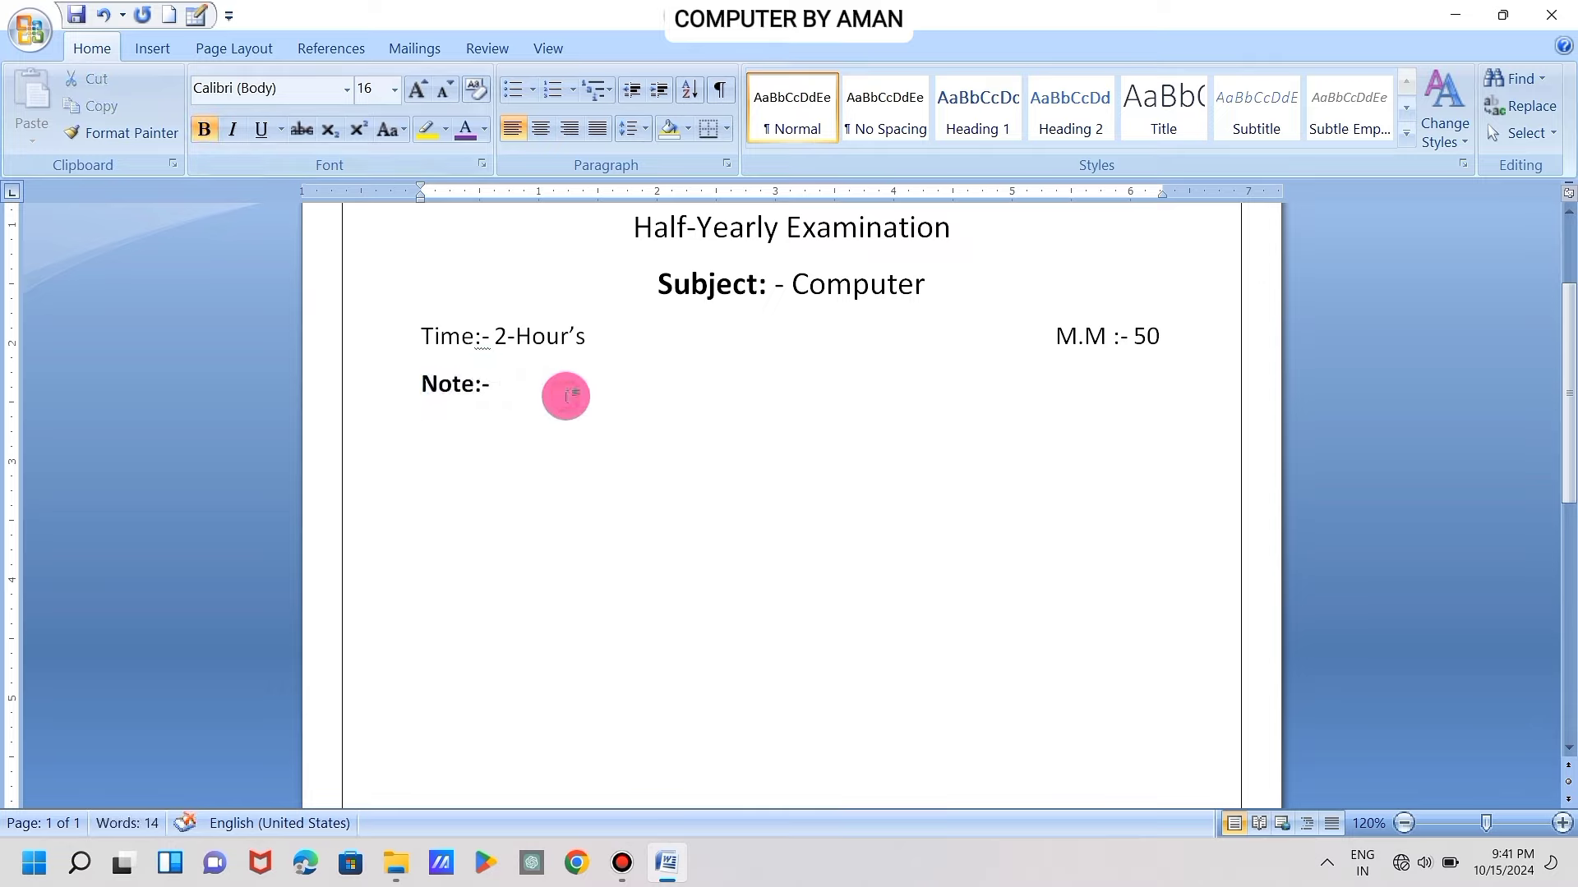
type("All ")
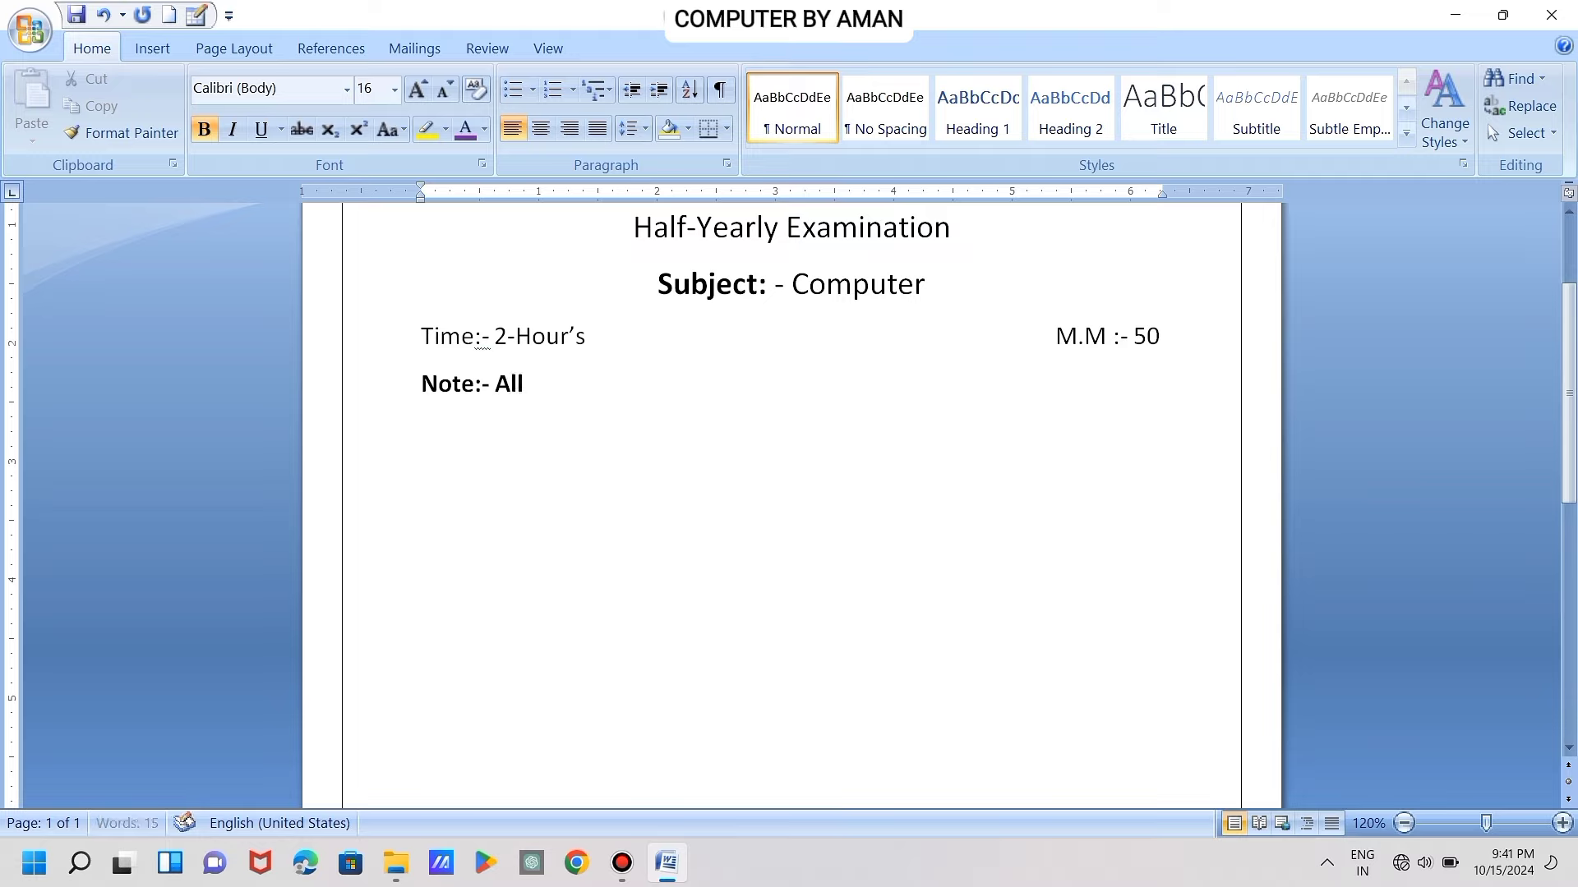
type("qu")
type("estio")
type("ns are compulsary")
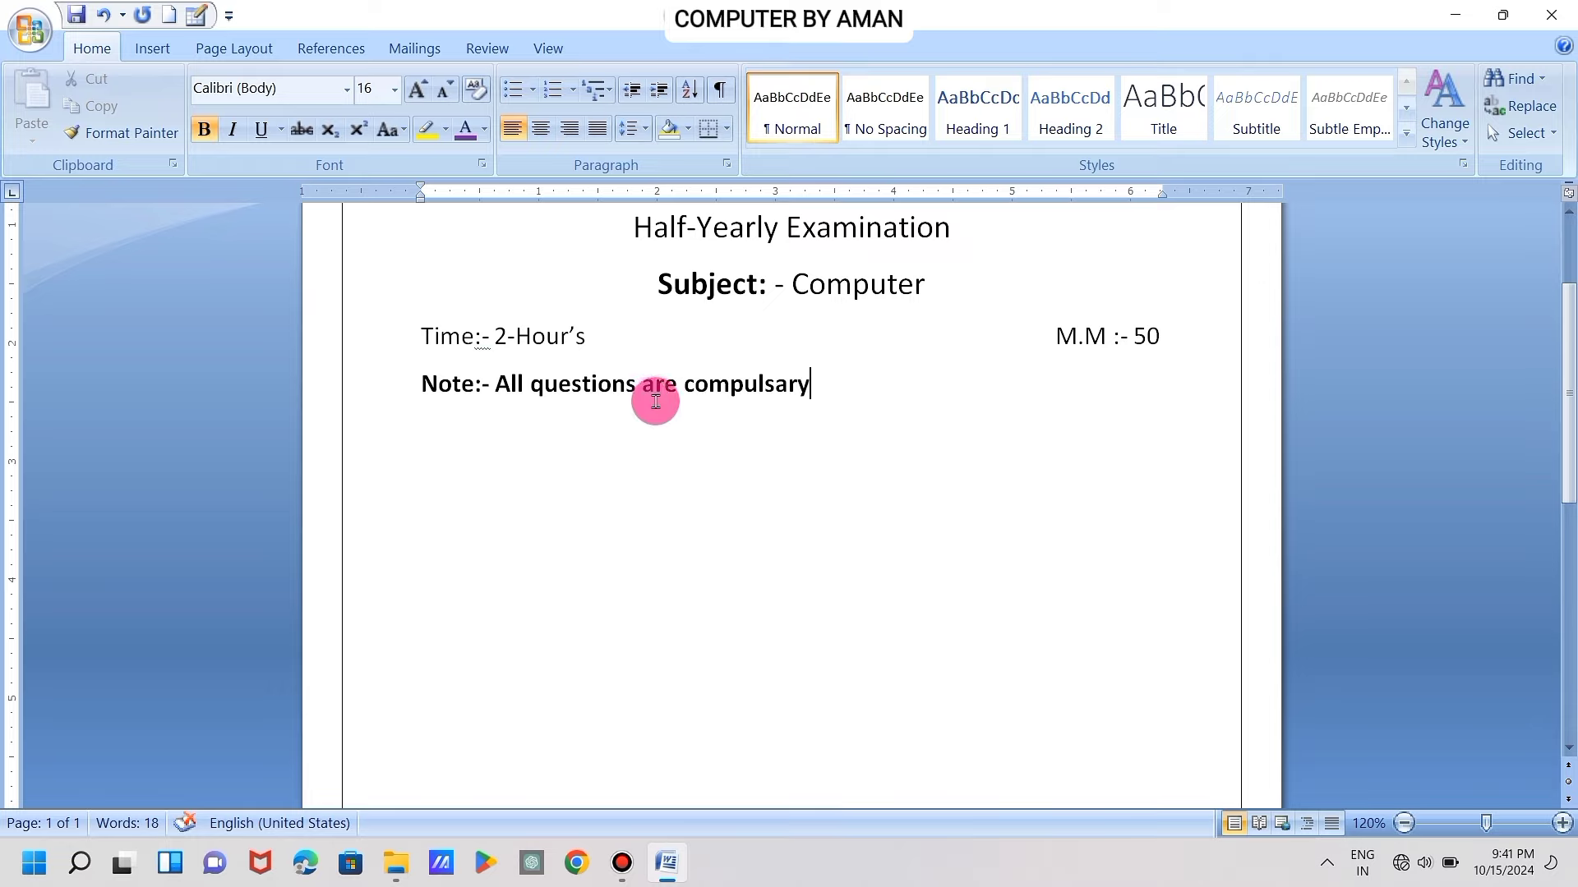
type(".")
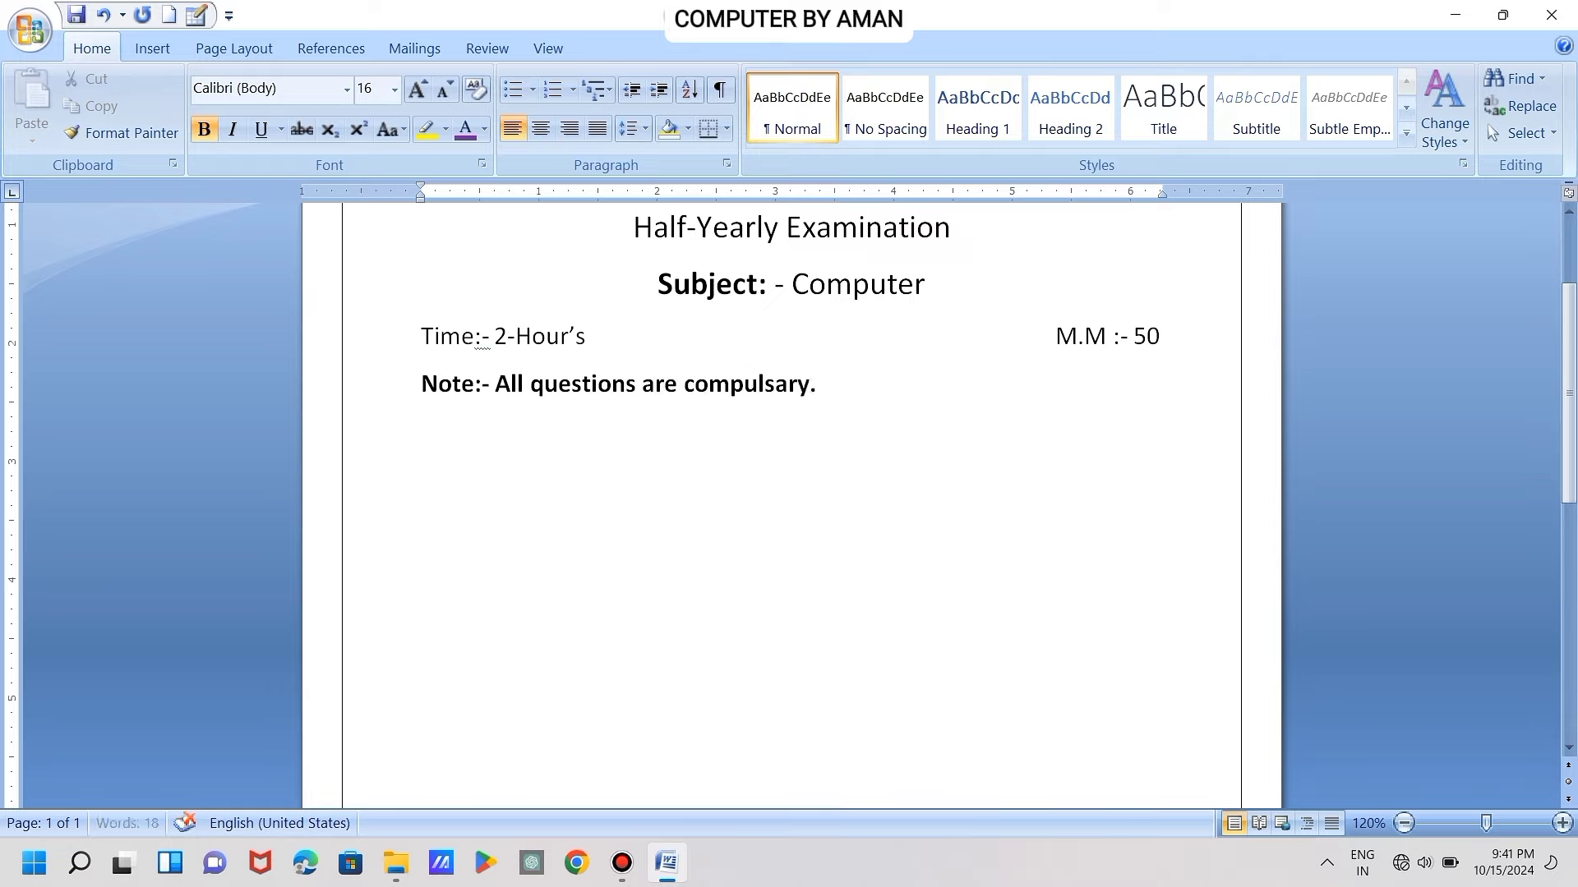
key("Return")
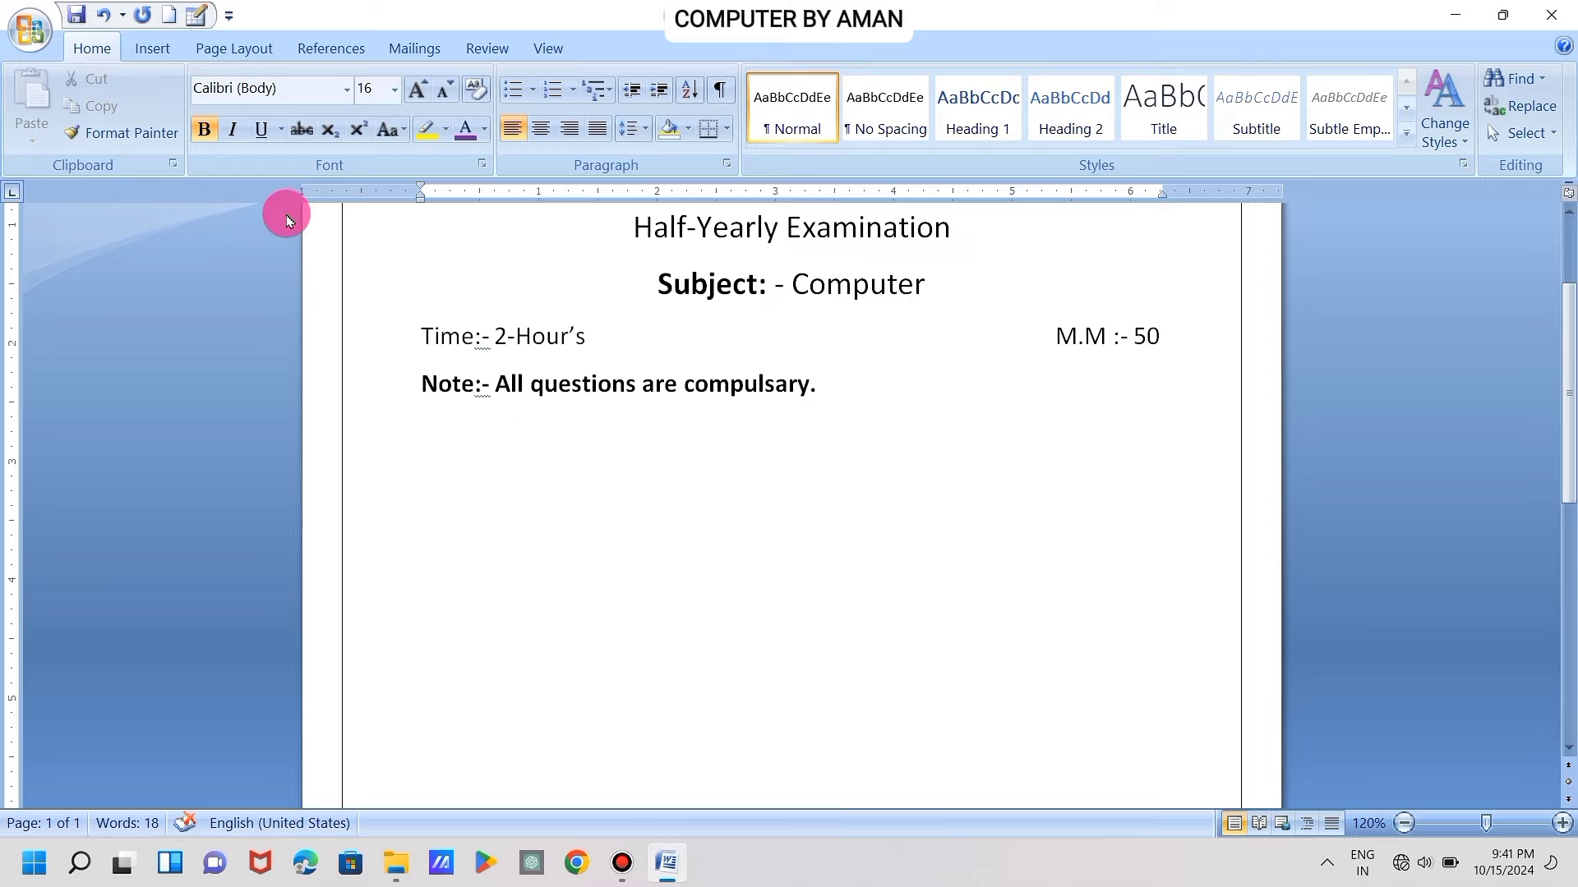
left_click(202, 133)
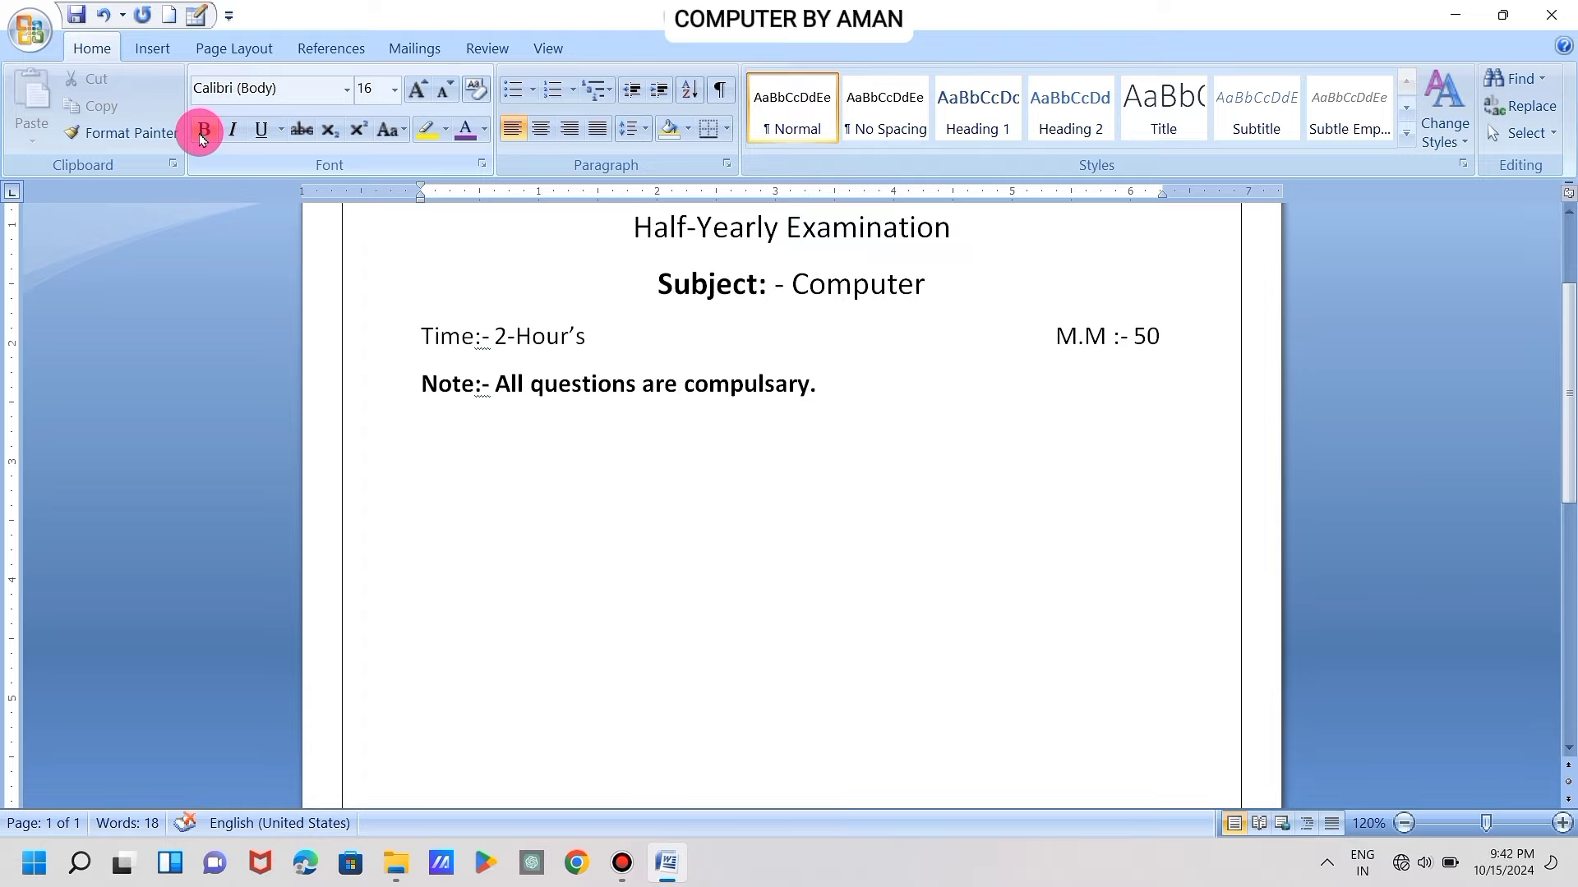
left_click(426, 426)
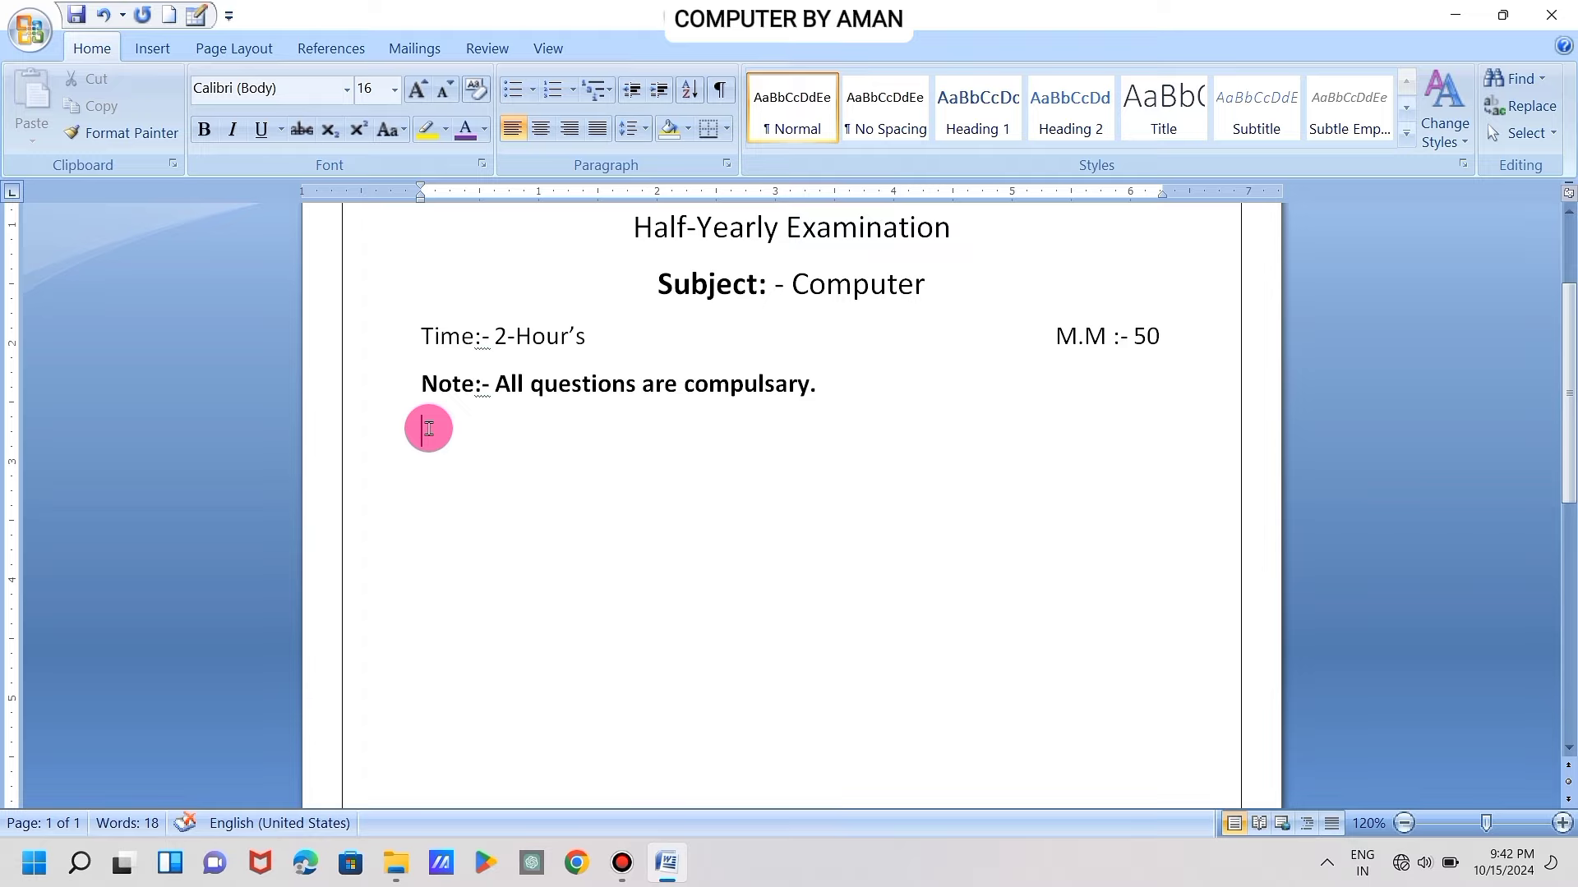
Type 'M.C.Q (Multiple Choice Questions)' and make just 'M.C.Q' bold
type("M")
type(".C")
type(".Q")
type(" (")
type("Mult")
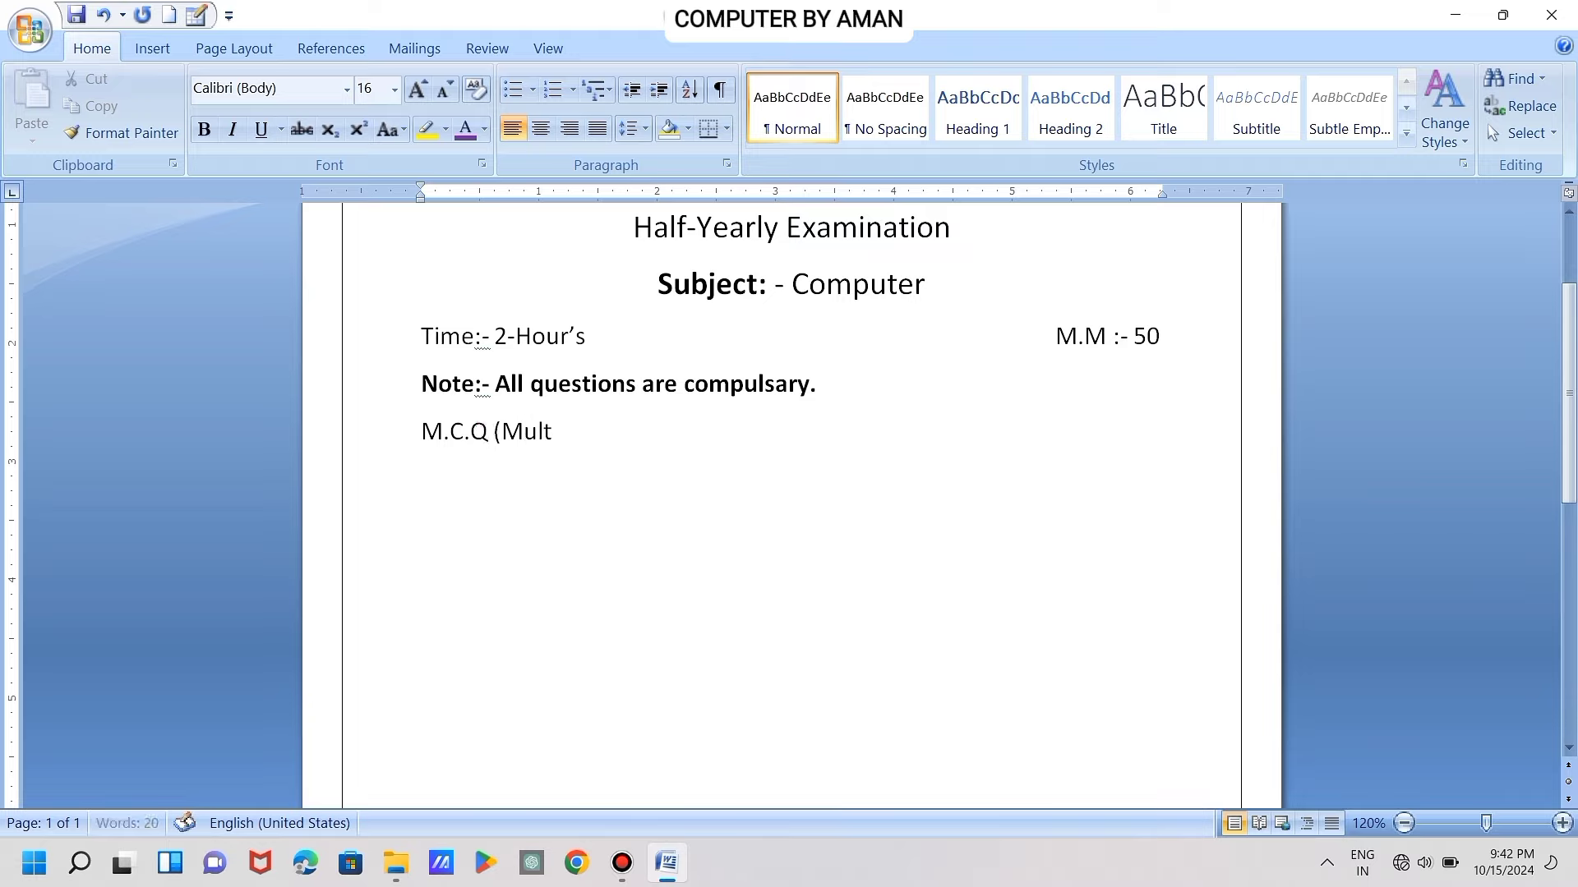
type("iple Choice Questions")
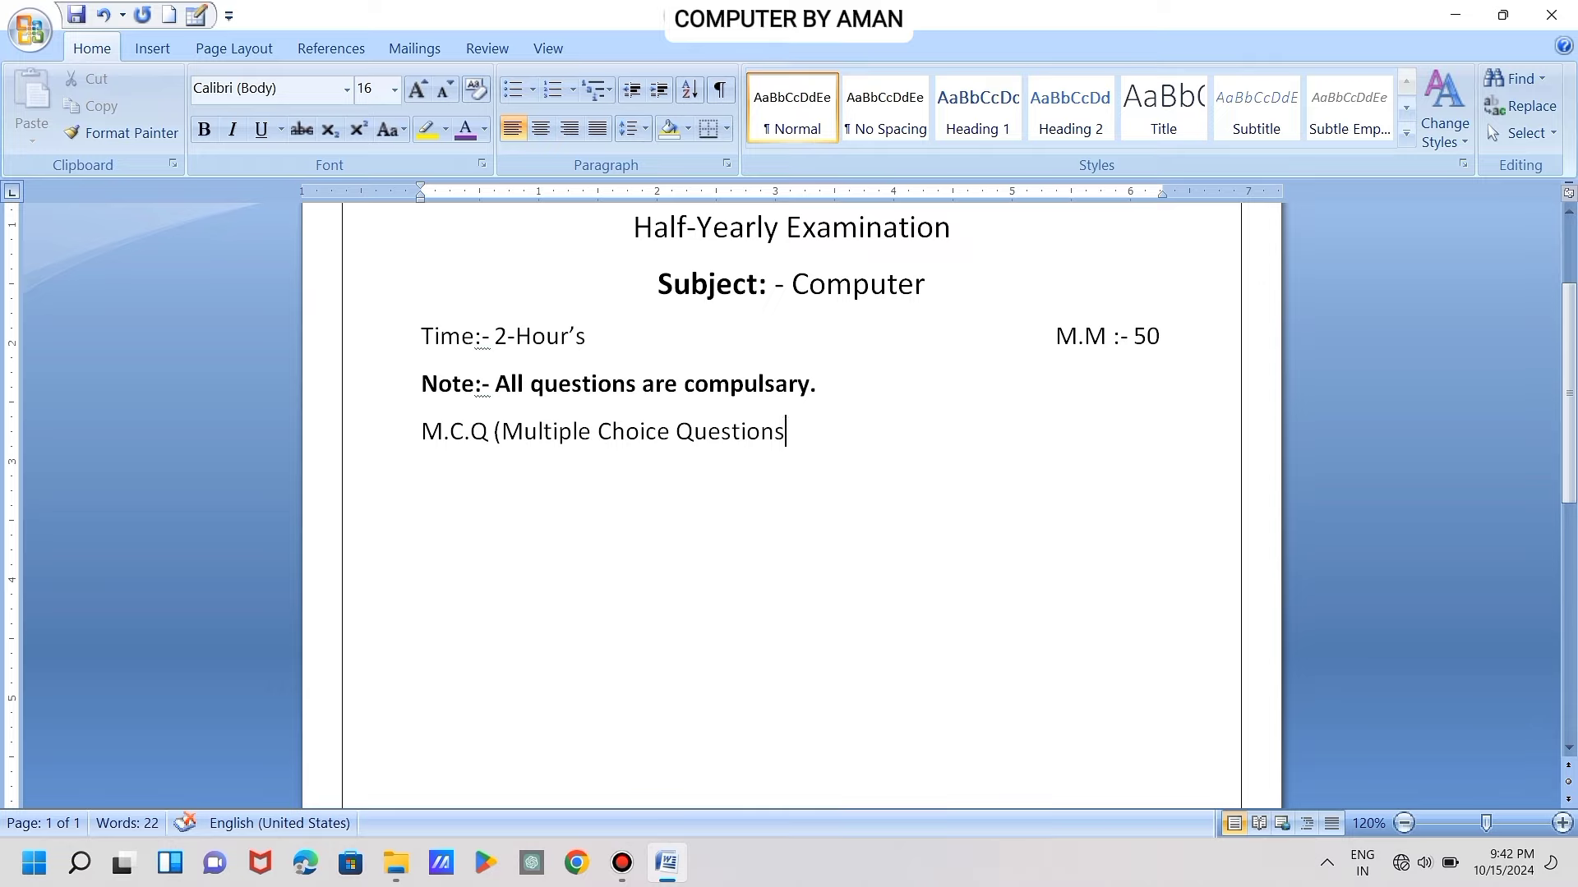
type(")")
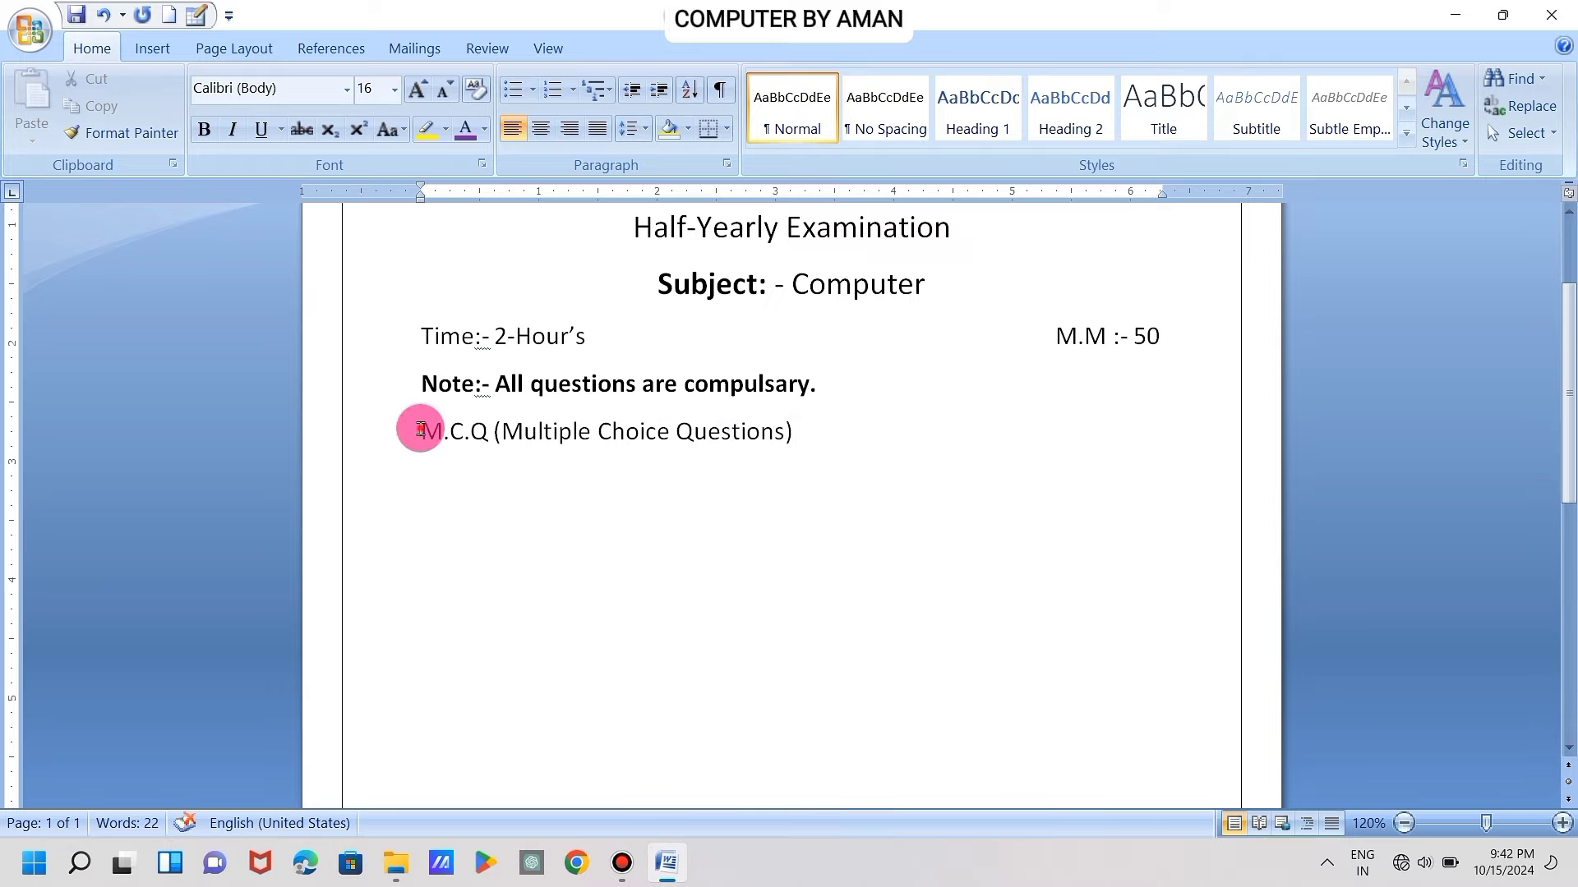
left_click_drag(420, 430, 493, 430)
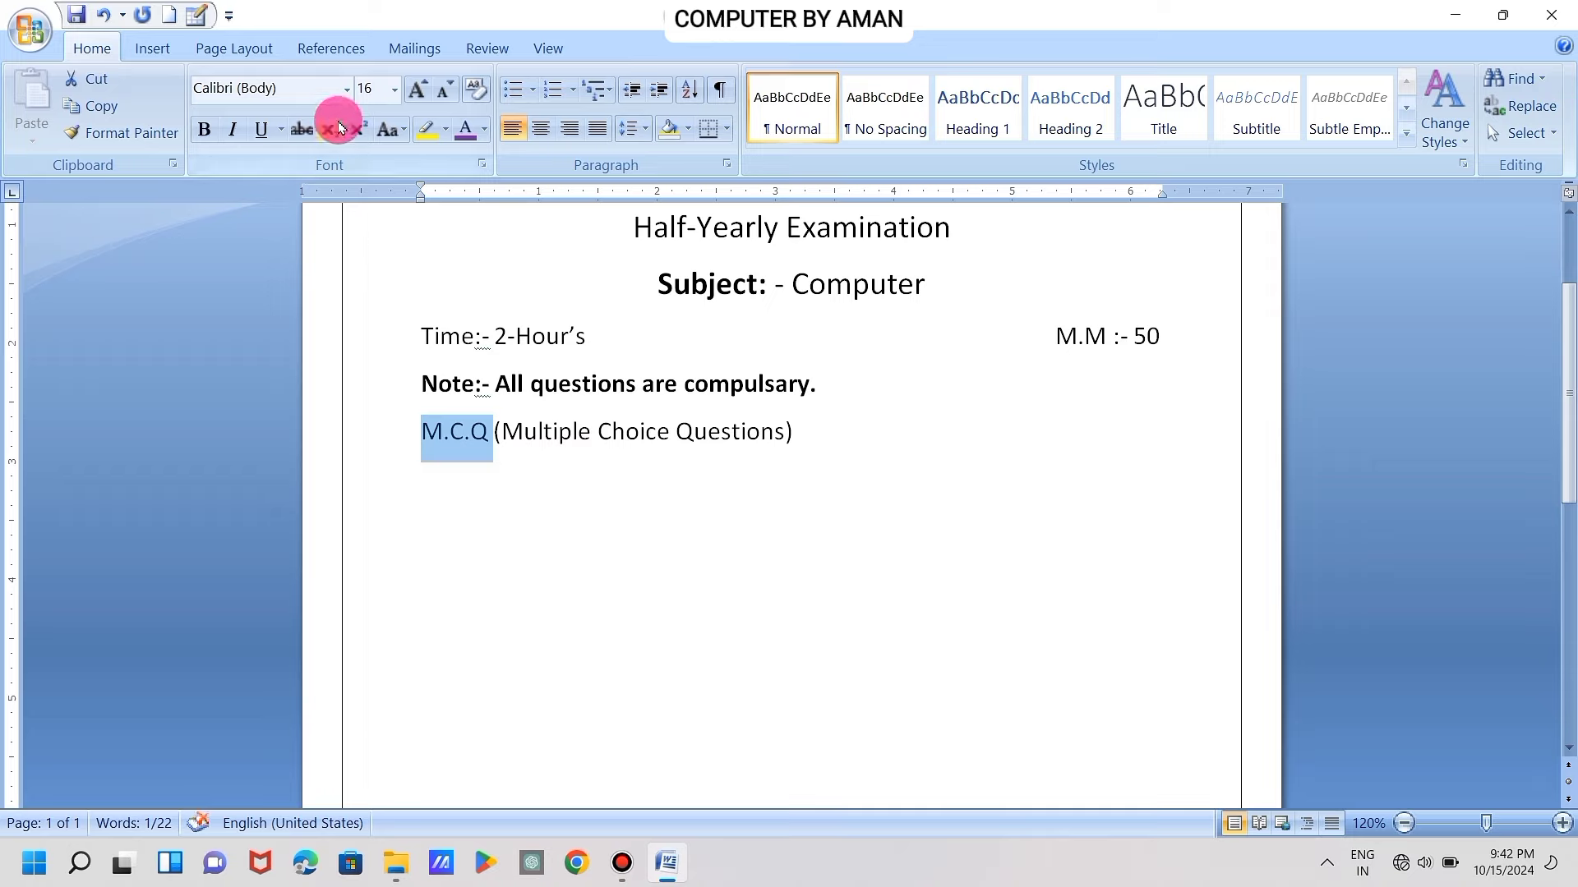
left_click(205, 130)
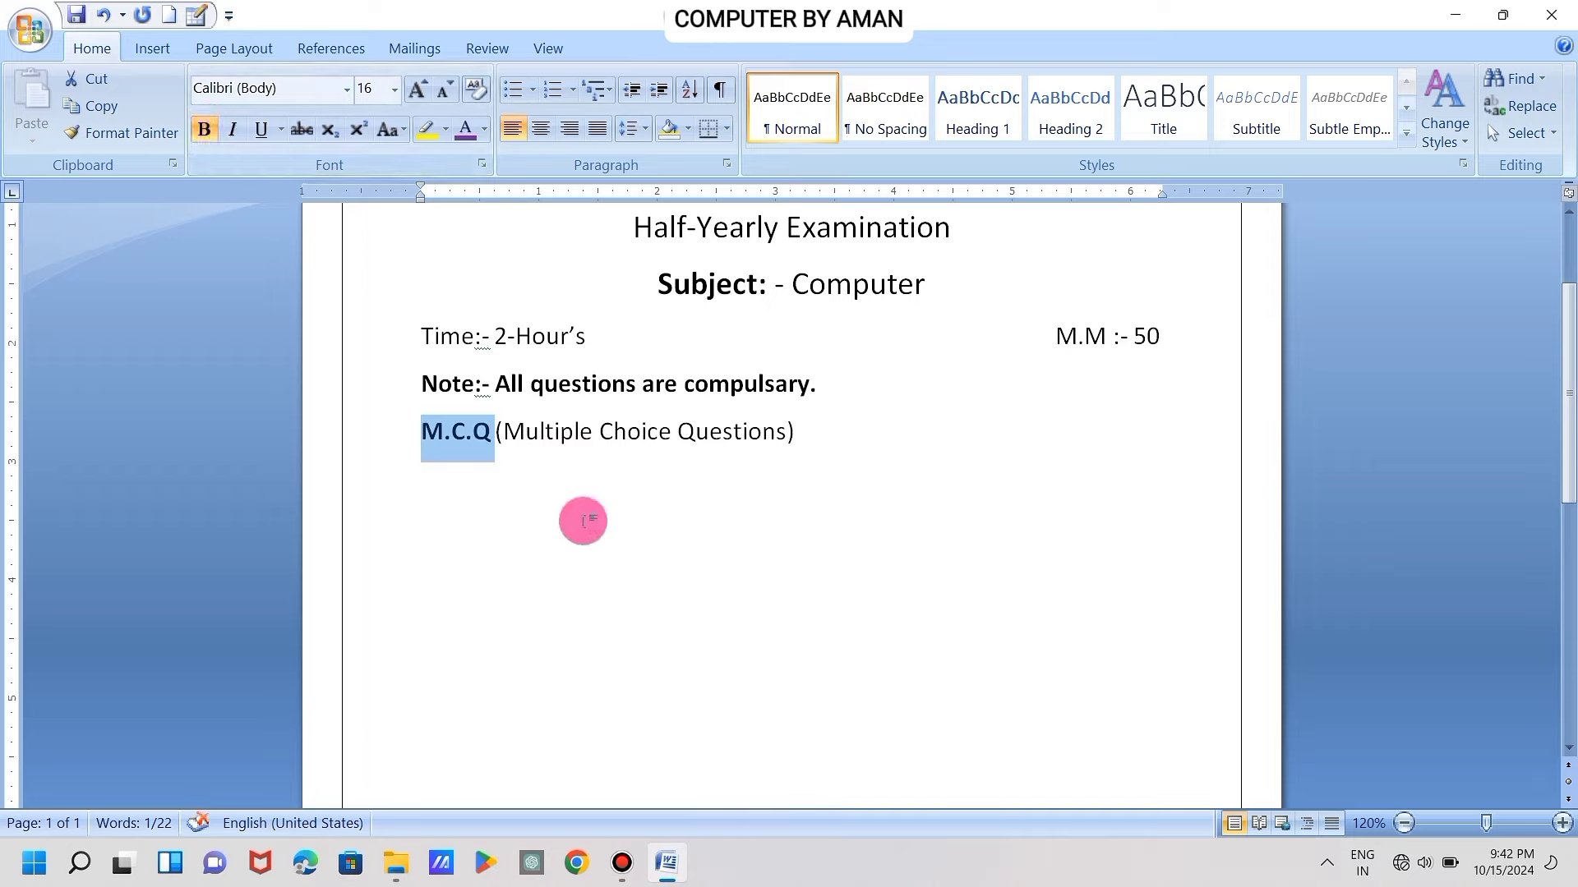
left_click(587, 509)
left_click(418, 428)
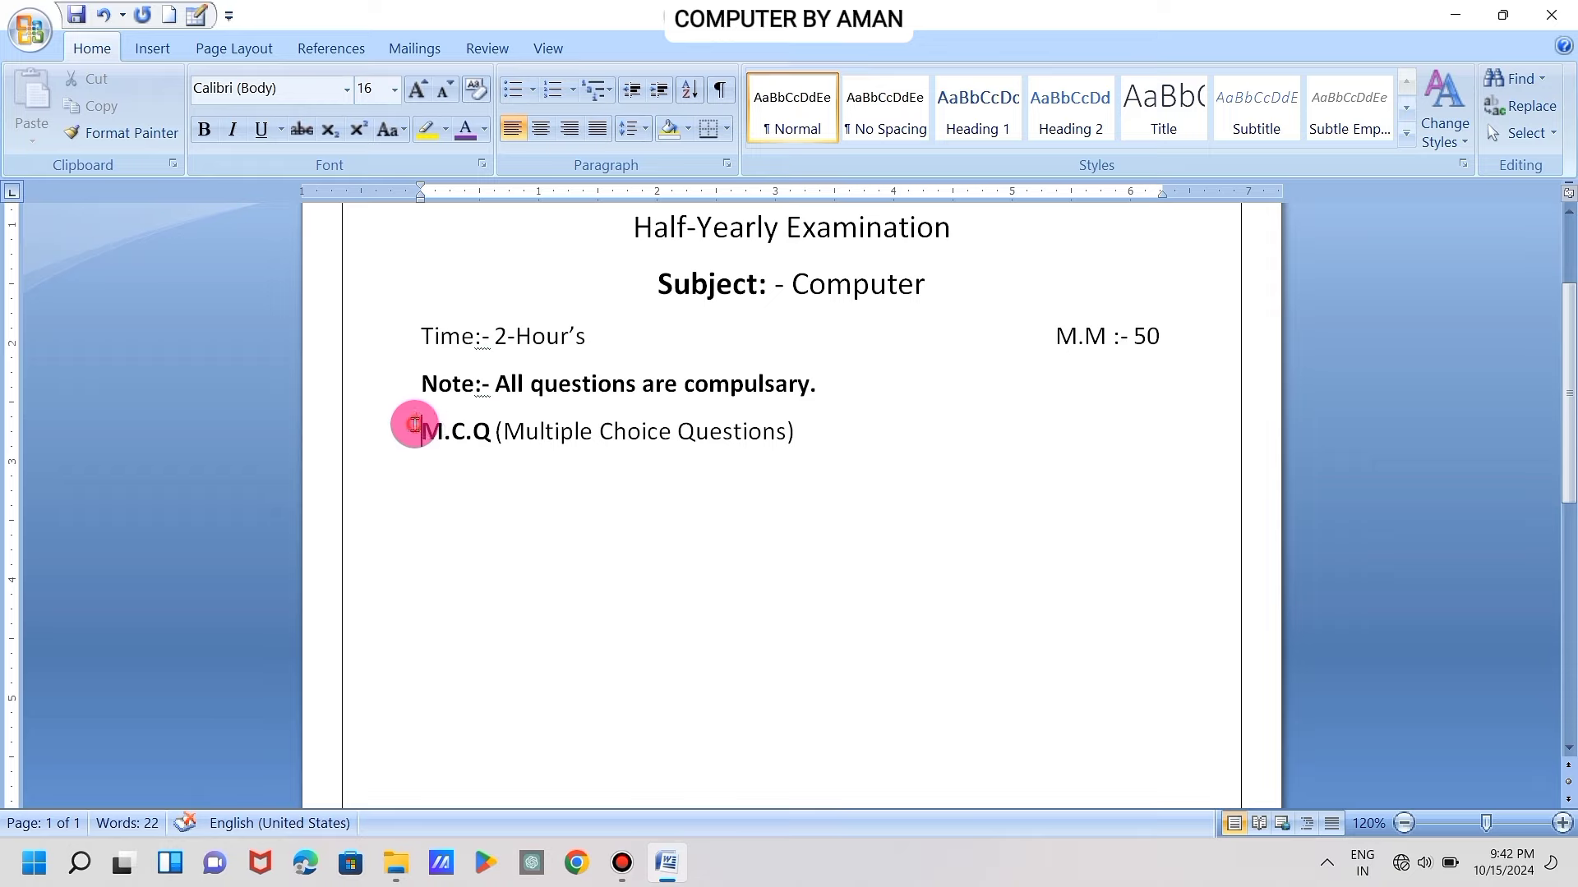
Give the M.C.Q line a square bullet and shift it closer to the left margin
left_click(533, 89)
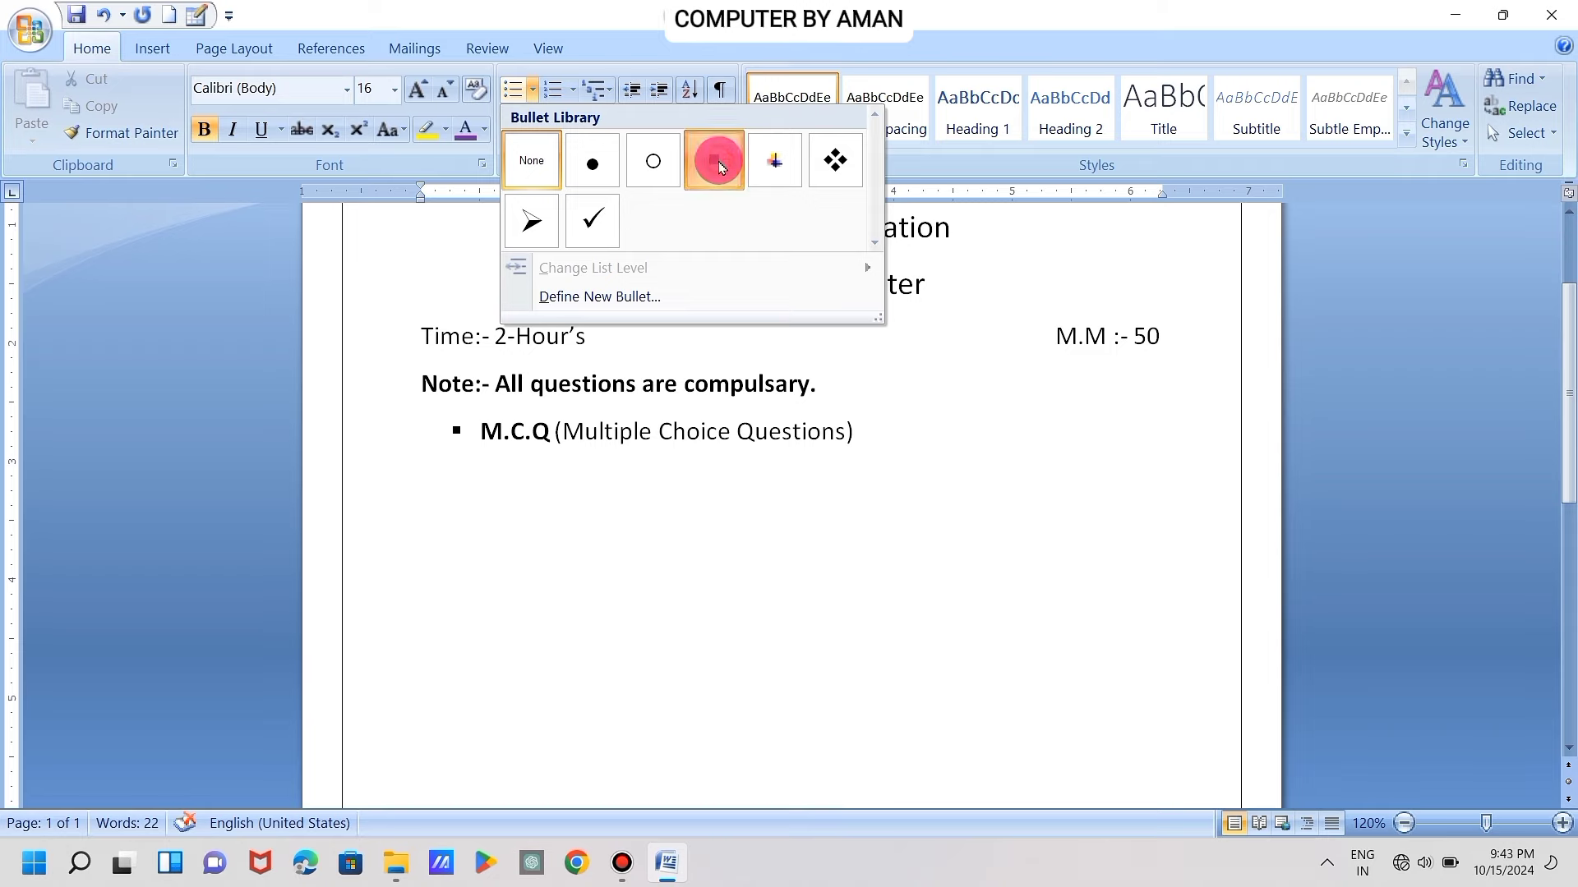
left_click(719, 166)
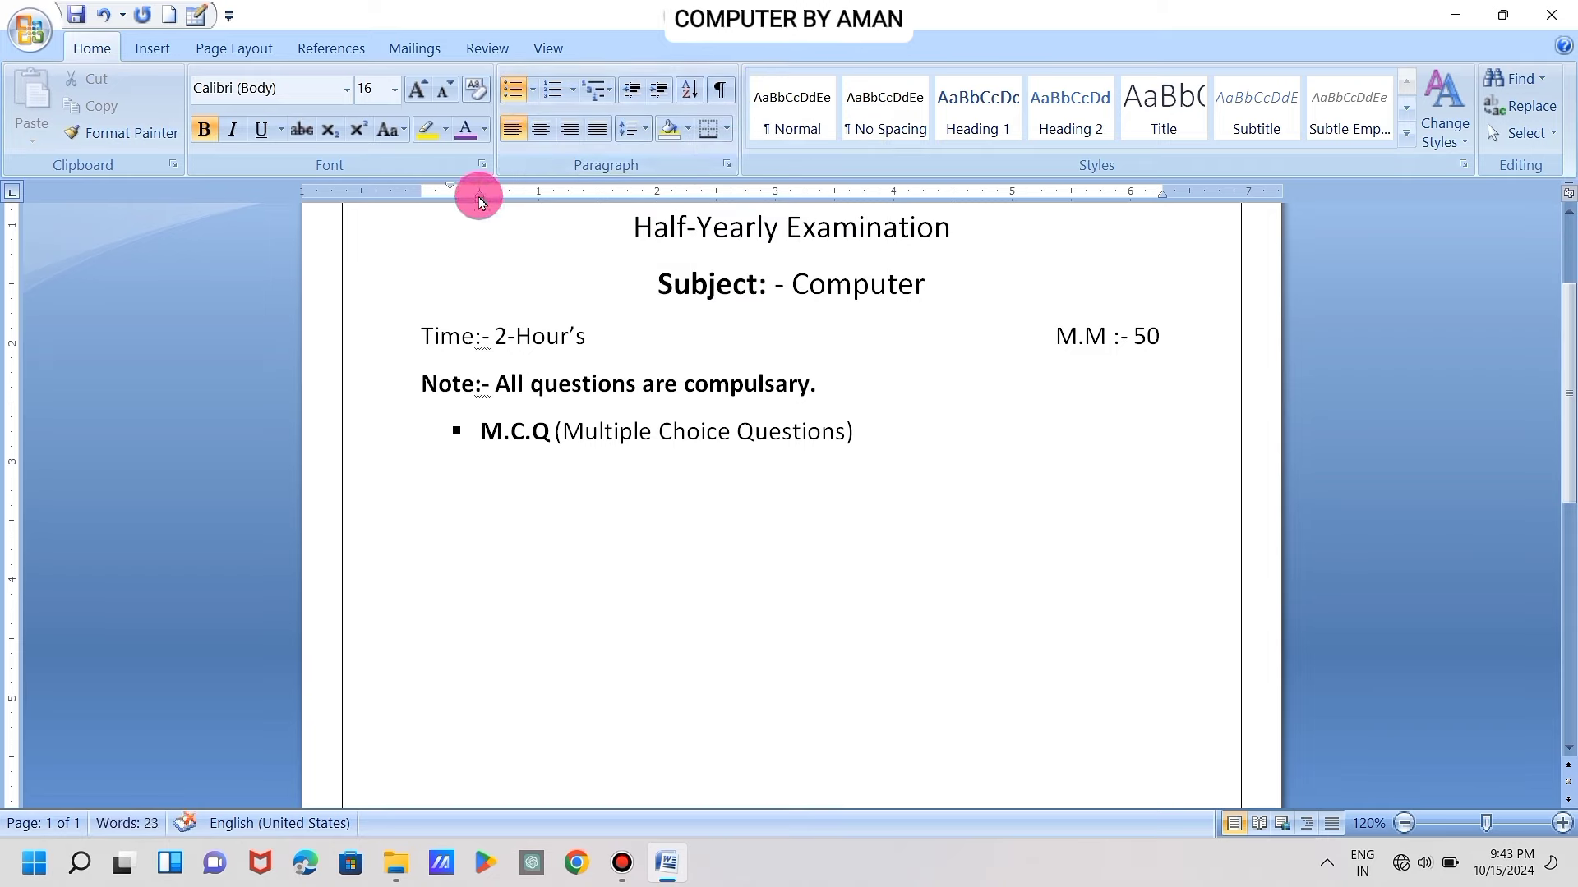
left_click_drag(480, 208, 429, 199)
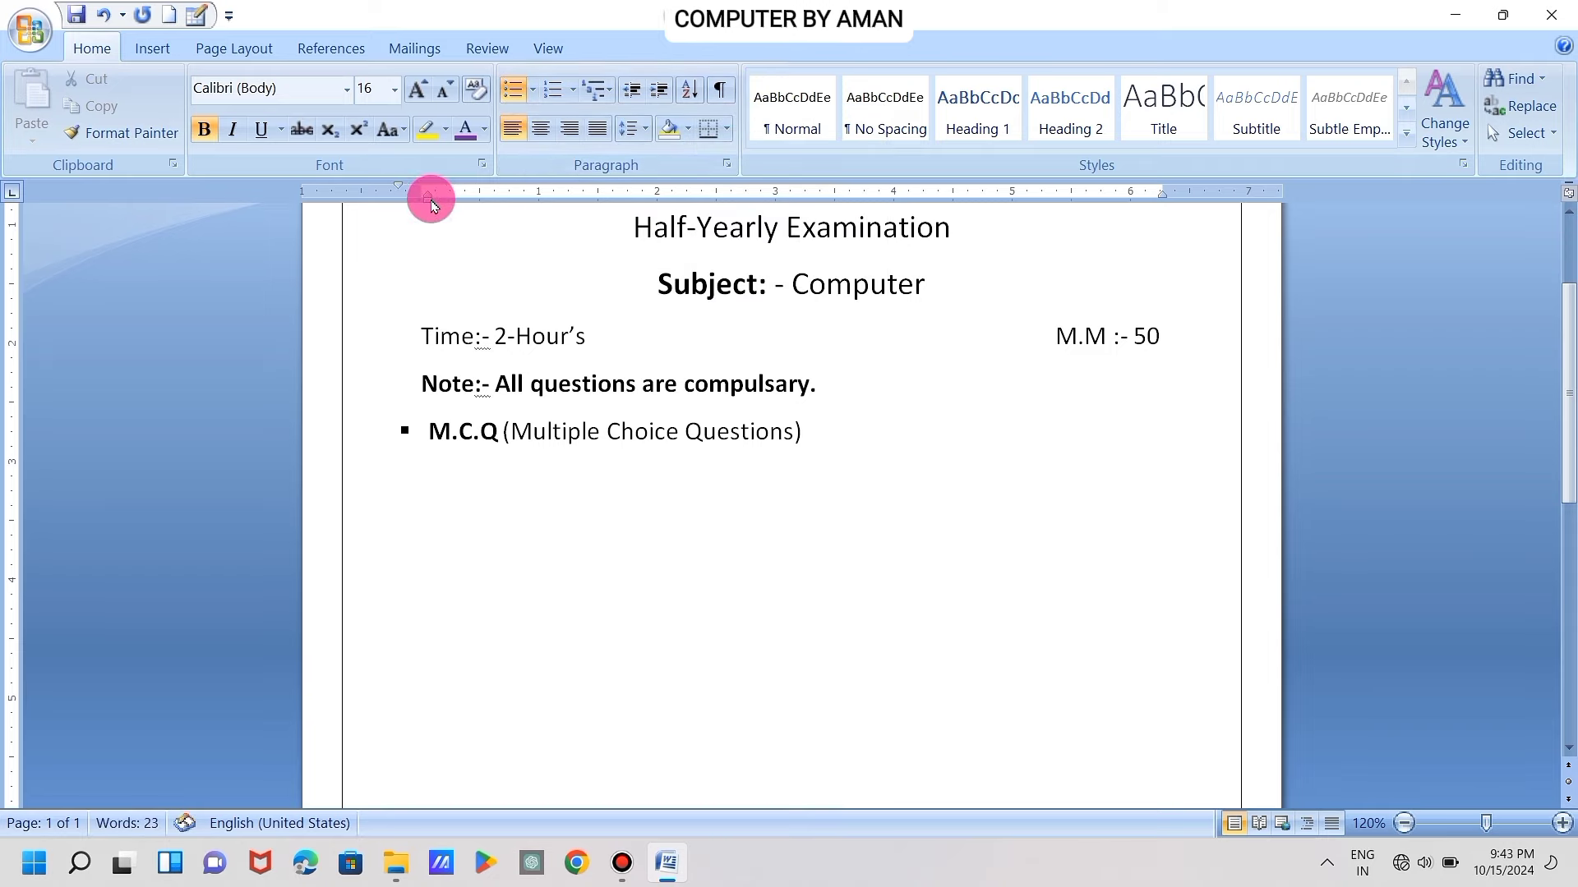
Start a new unbulleted empty line below the M.C.Q heading
left_click(861, 450)
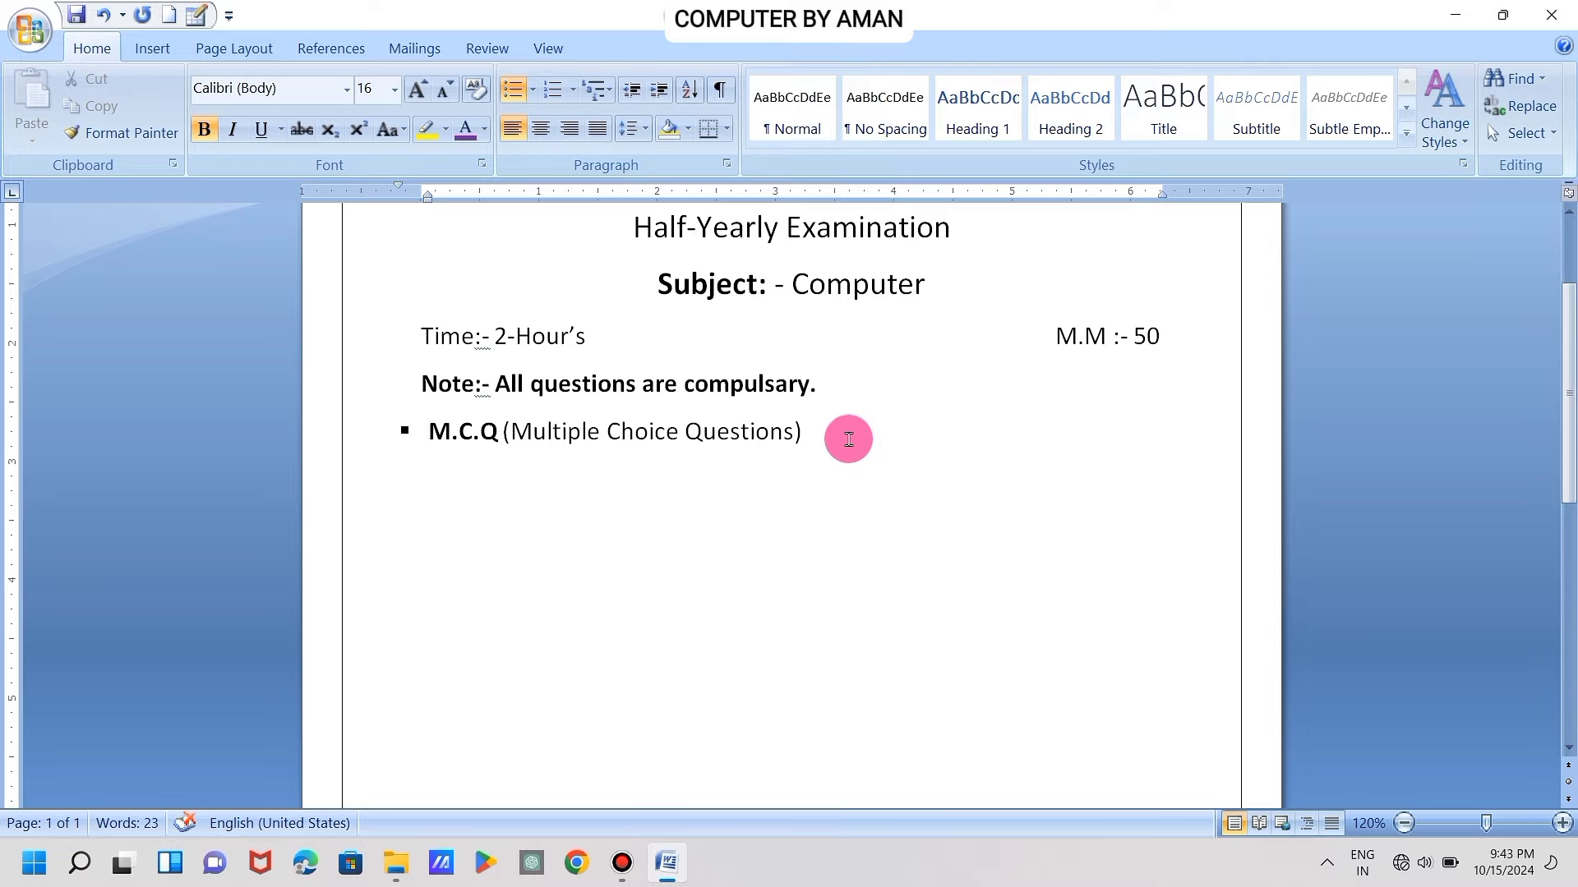
key("Return")
key("Return")
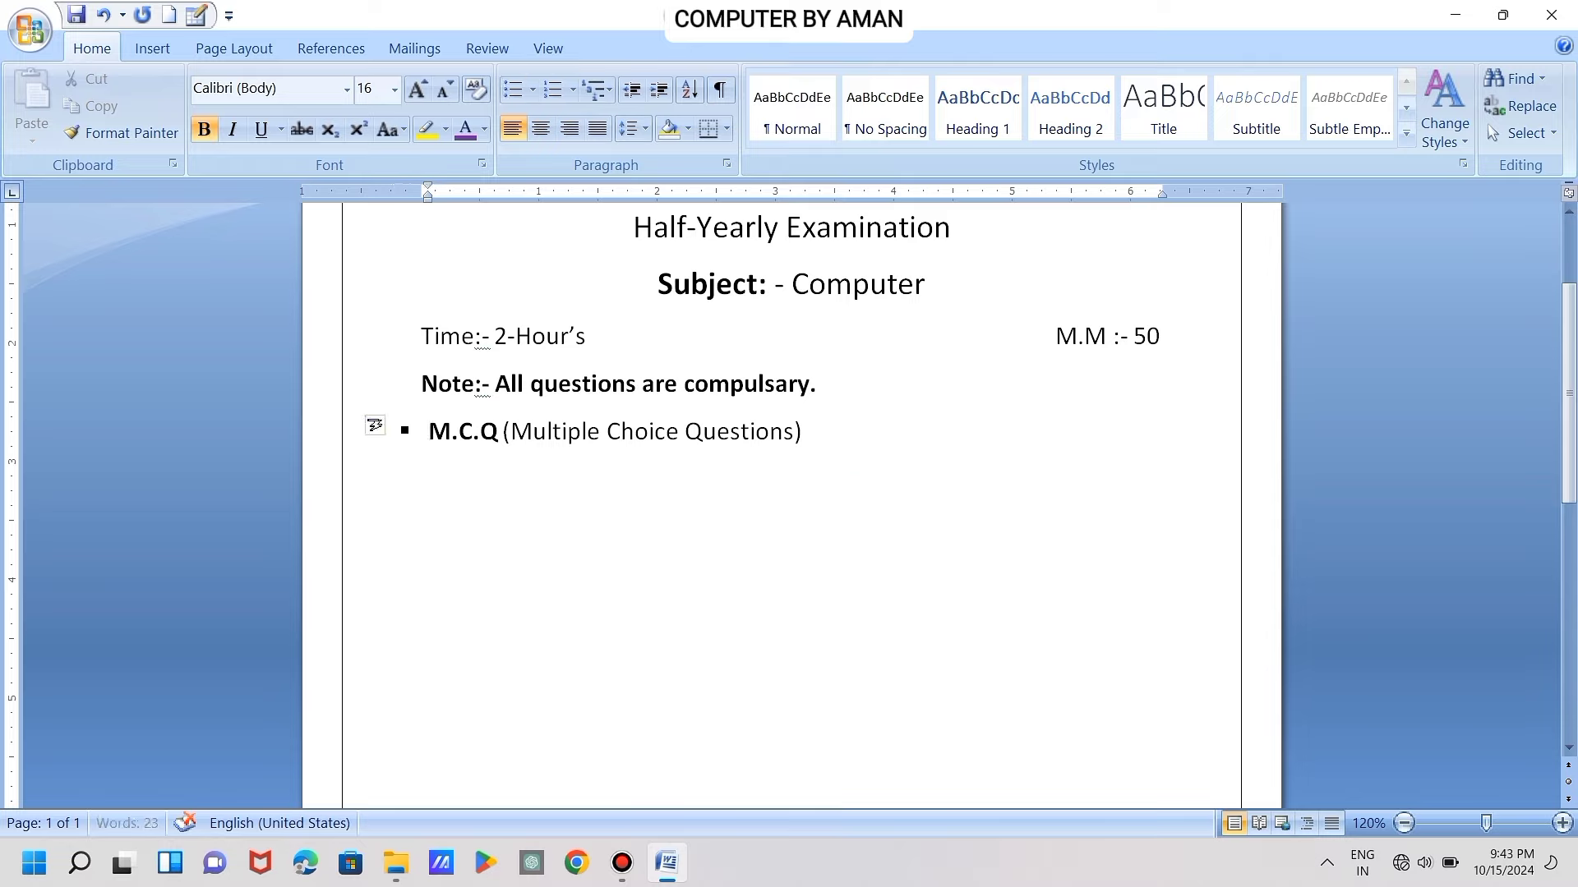
key("BackSpace")
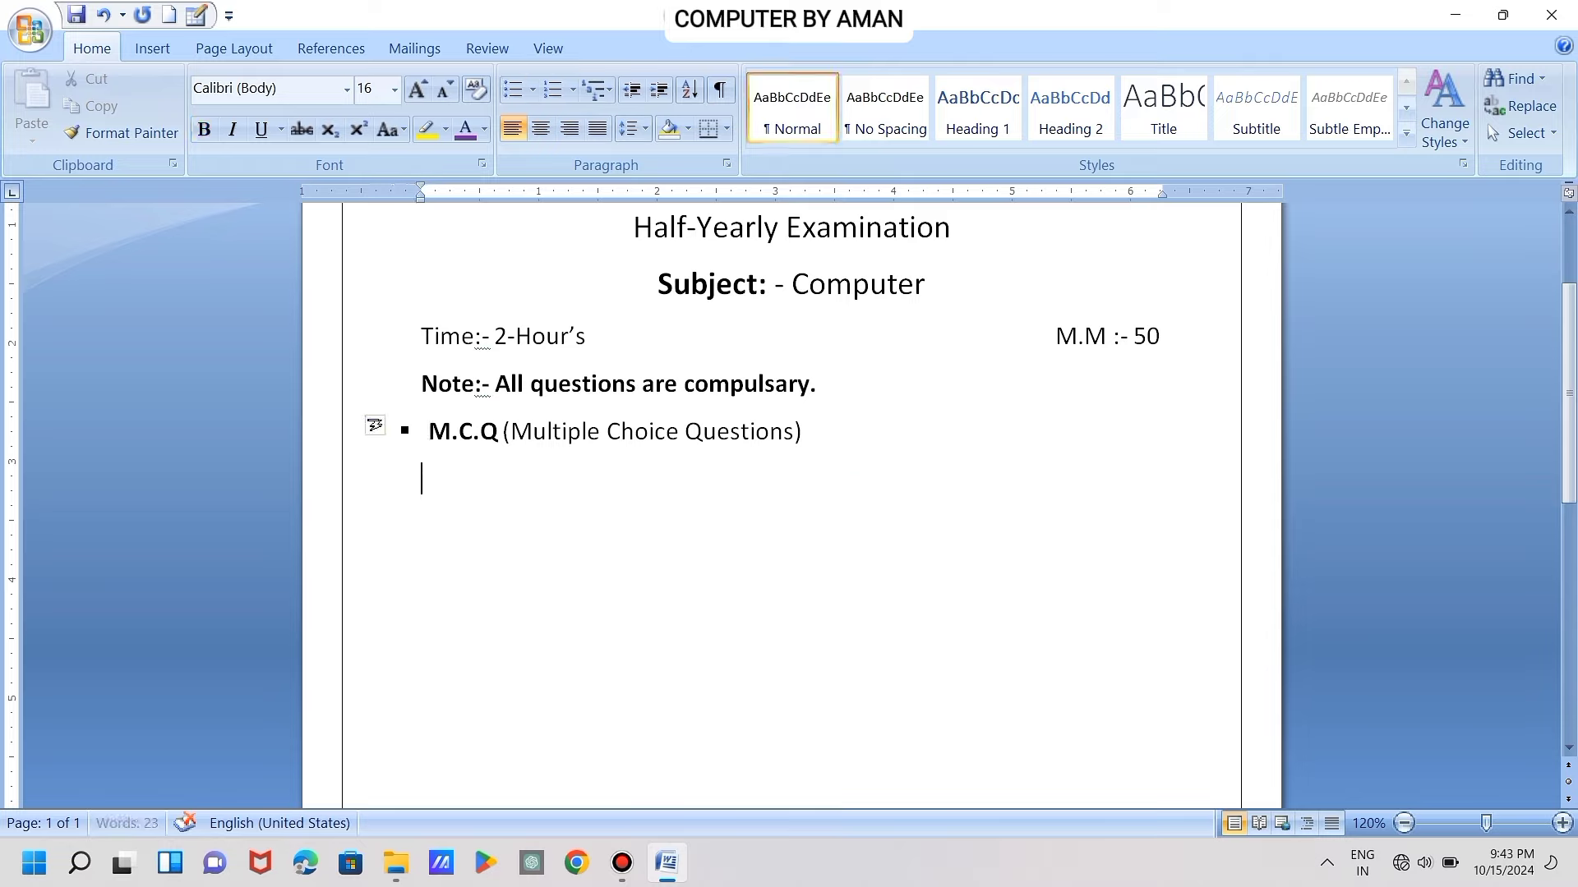
key("BackSpace")
left_click(849, 438)
key("Return")
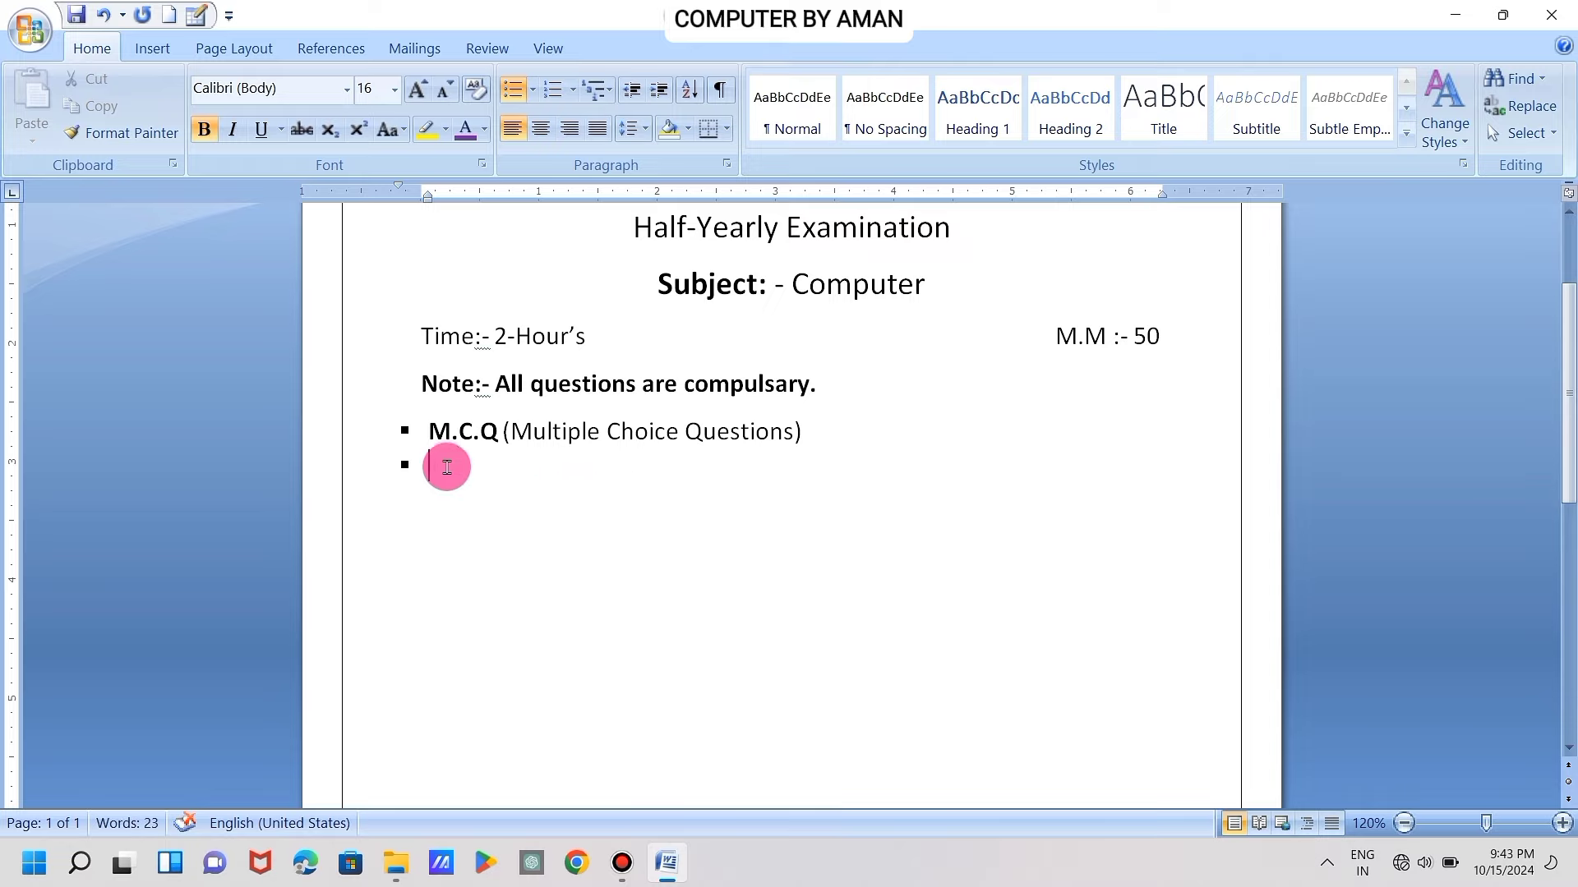
key("BackSpace")
key("BackSpace")
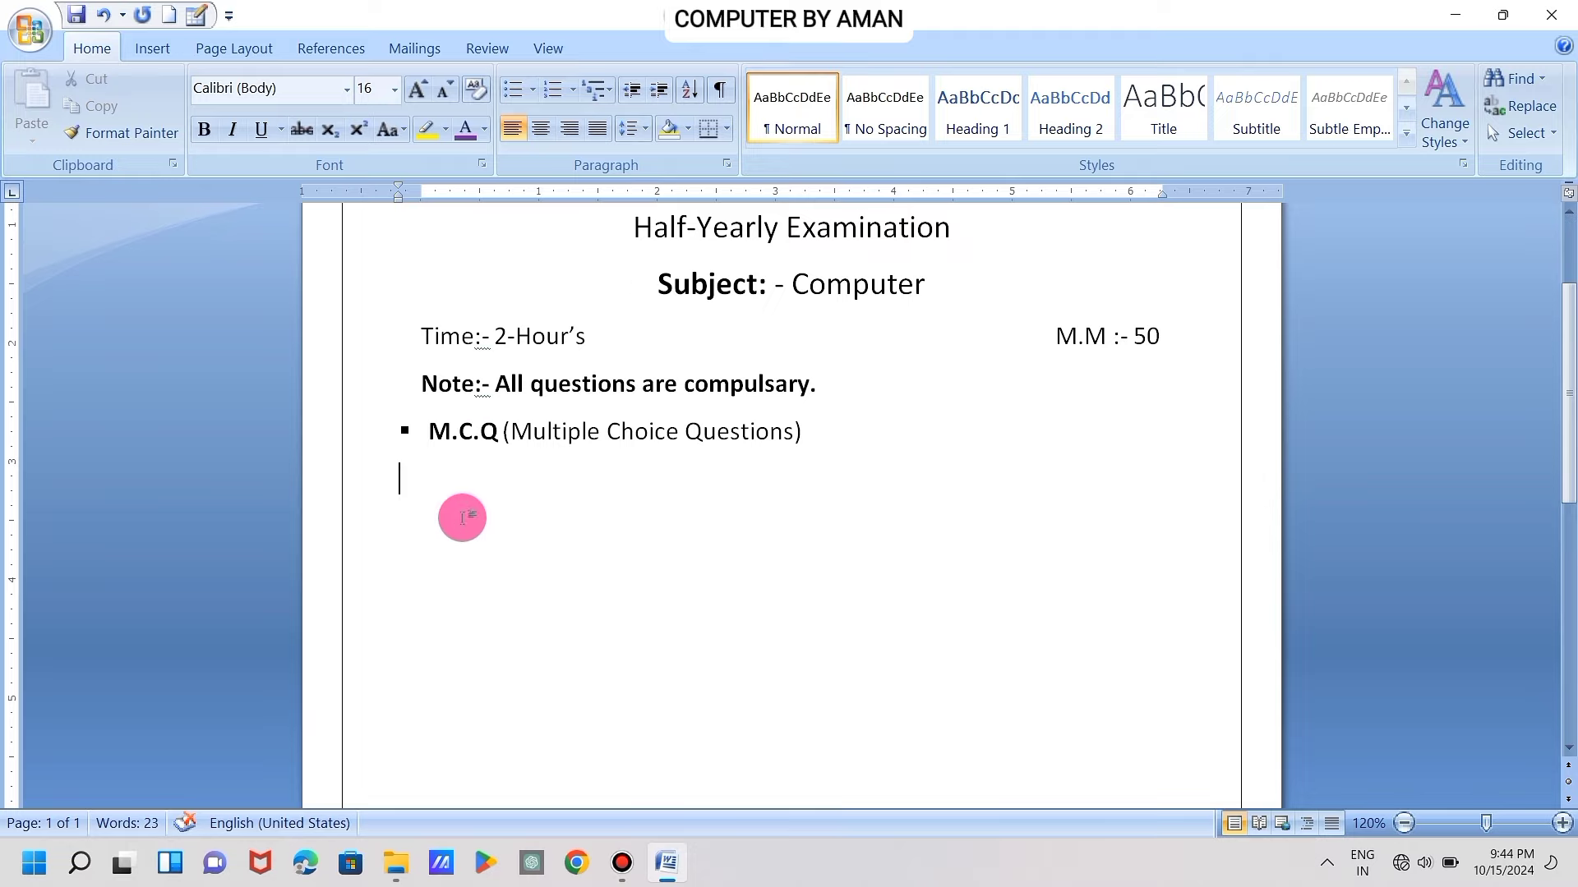
Type 'Q.1' on the new line and underline the whole M.C.Q heading line
type("Q.")
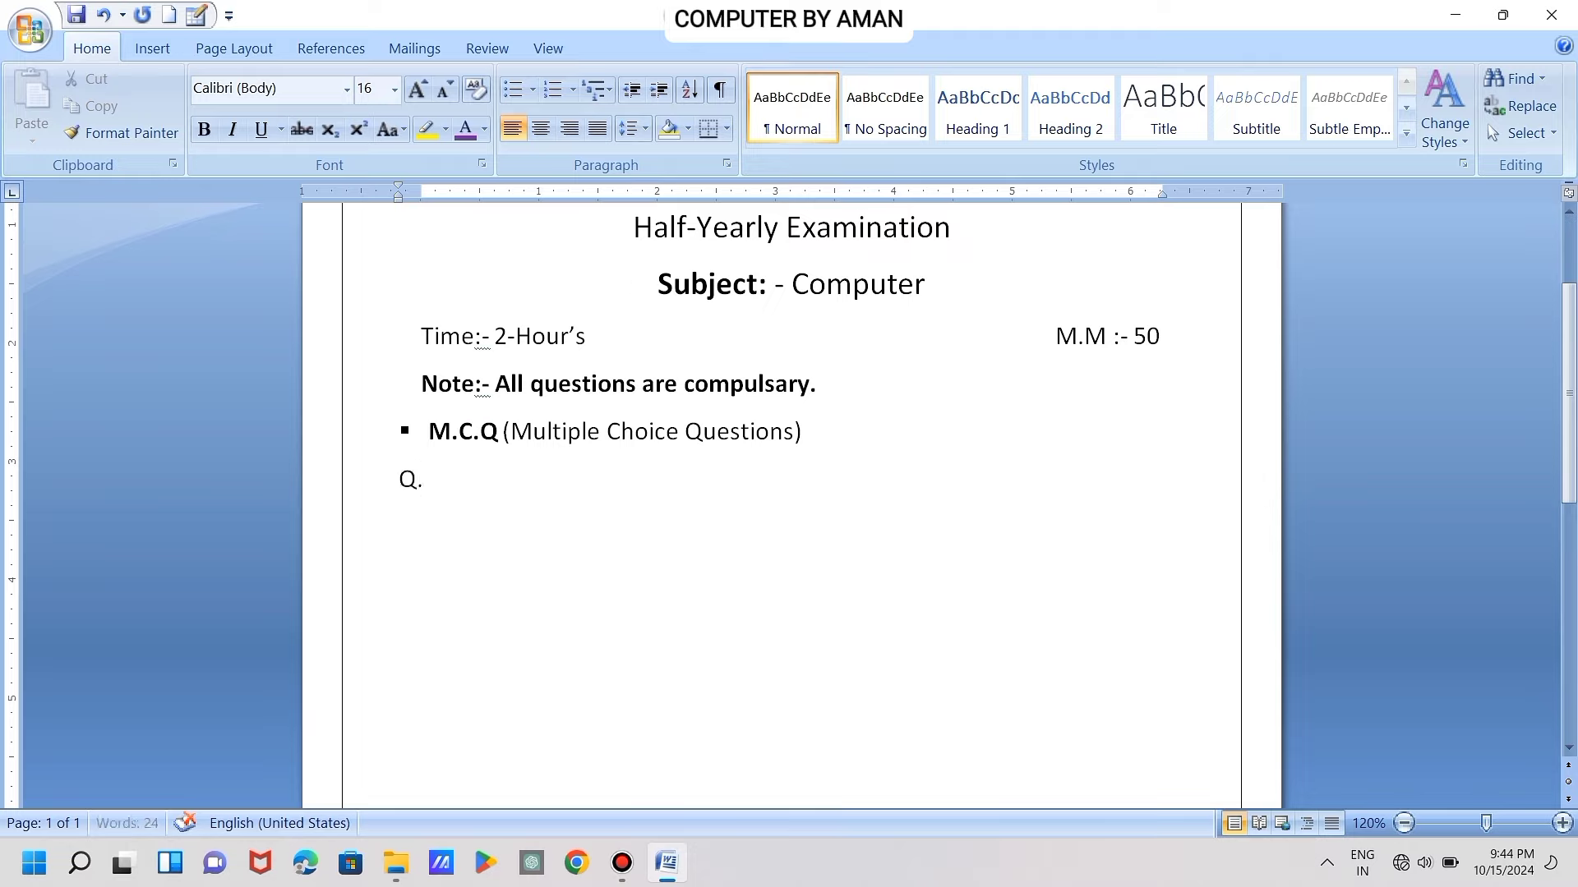
type("1")
left_click_drag(809, 434, 404, 431)
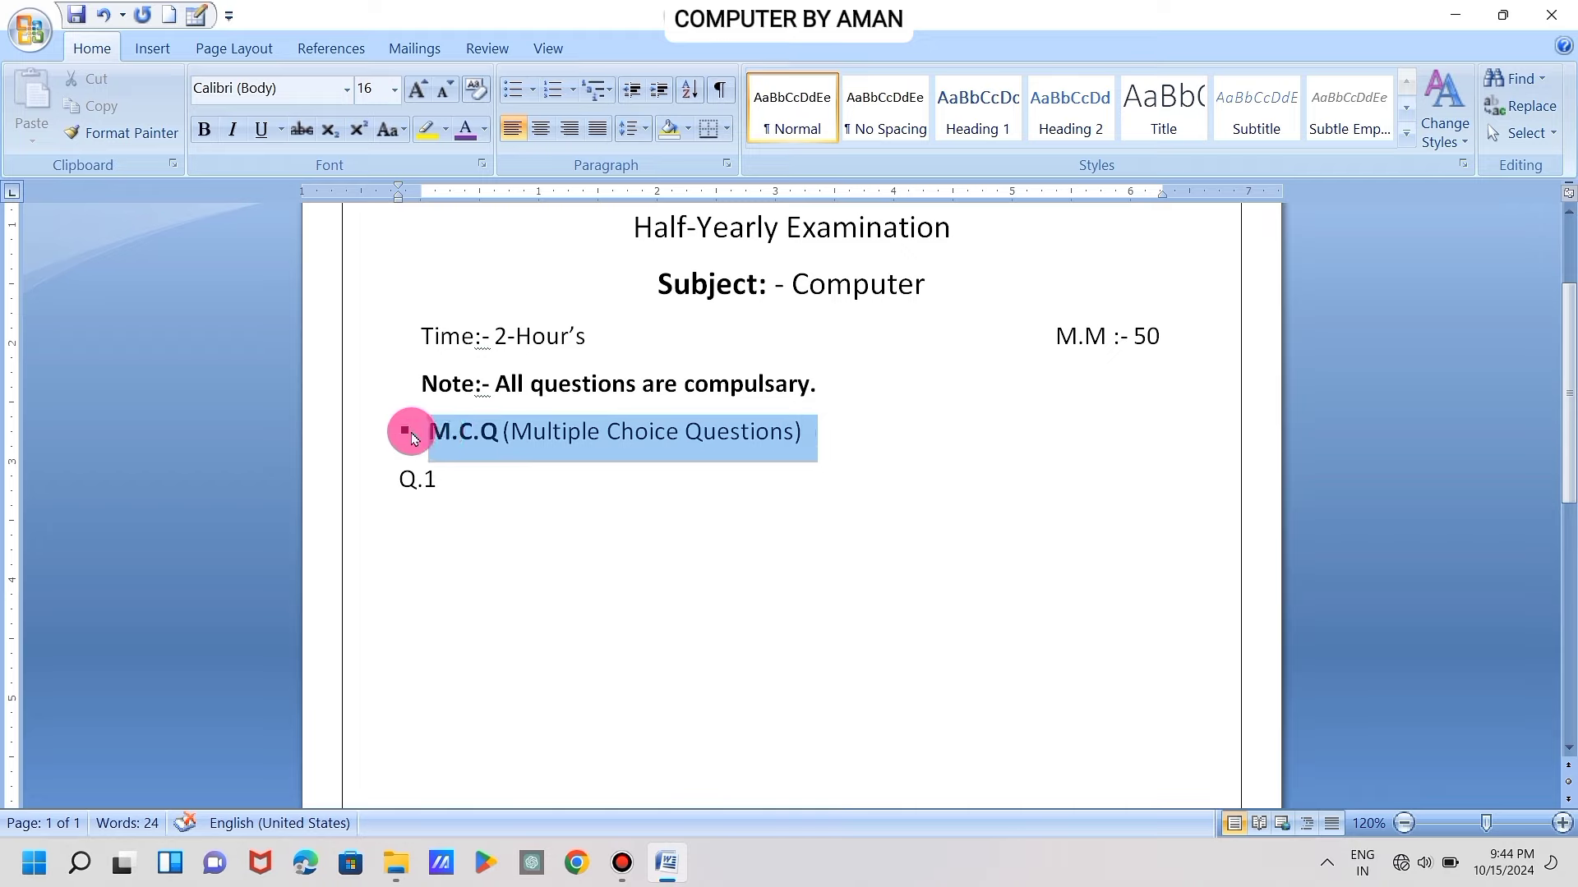
left_click(262, 132)
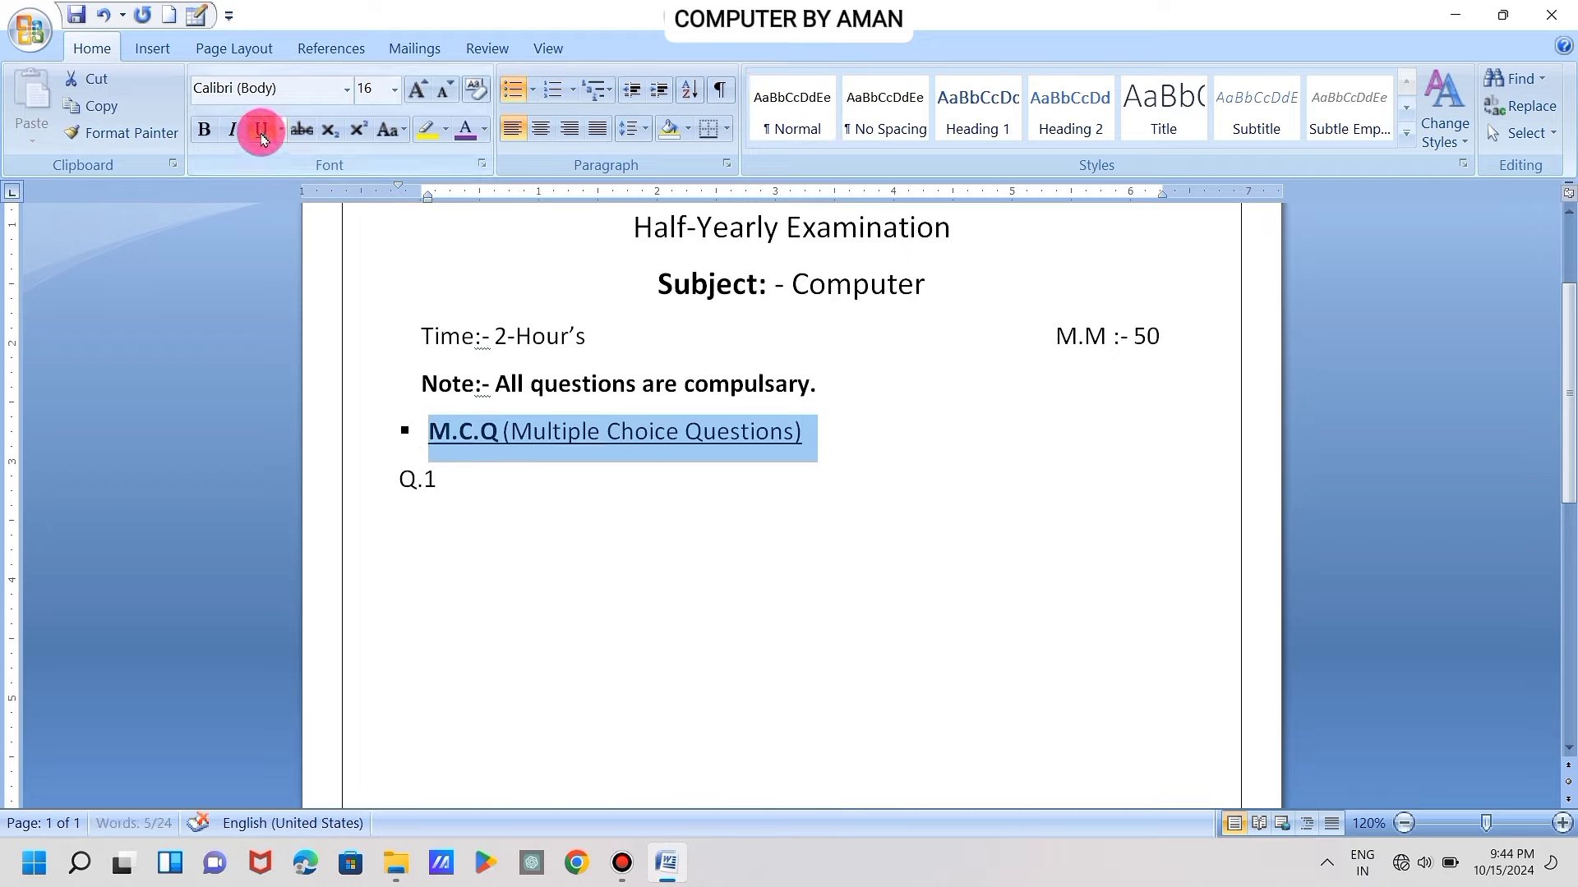
left_click(861, 516)
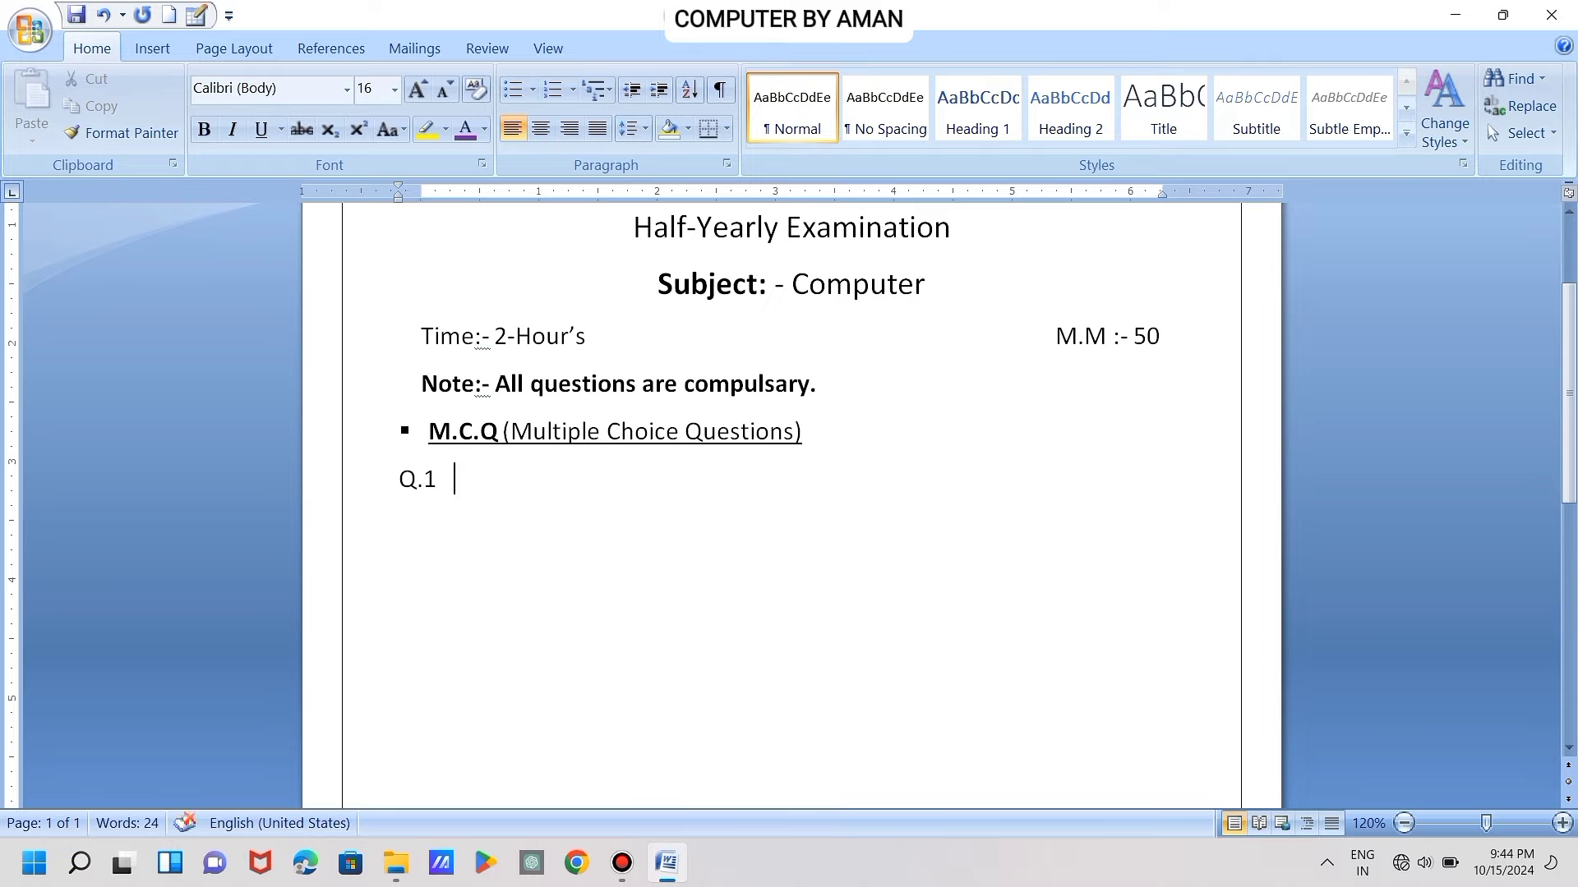
Make the 'Q.1' label bold, leaving bold off for the question text
left_click(438, 481)
left_click(354, 468)
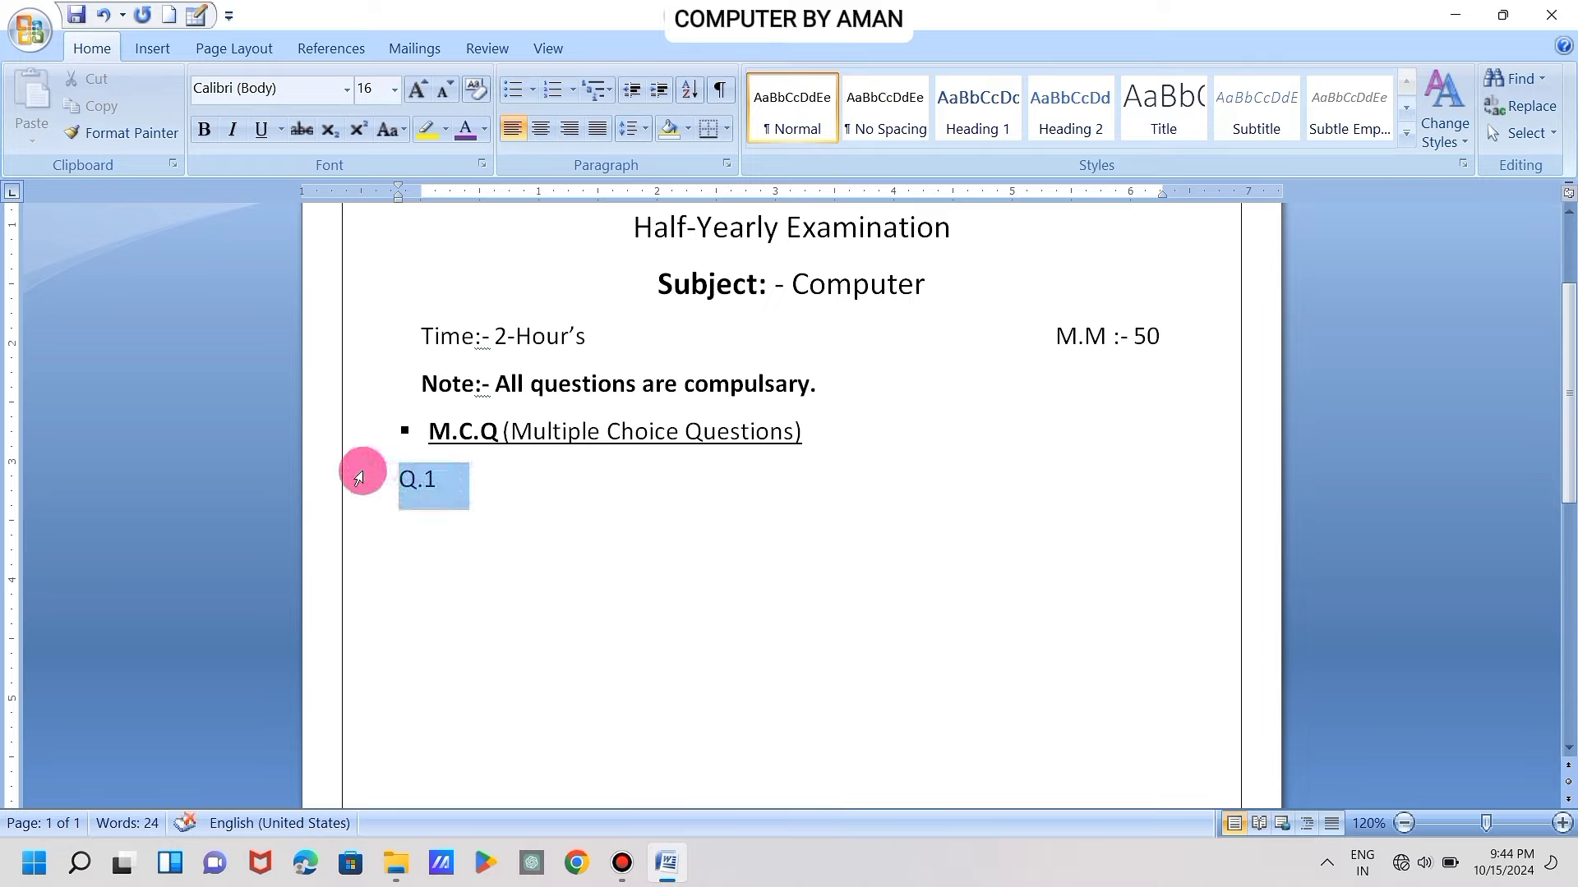
left_click(200, 131)
left_click(502, 470)
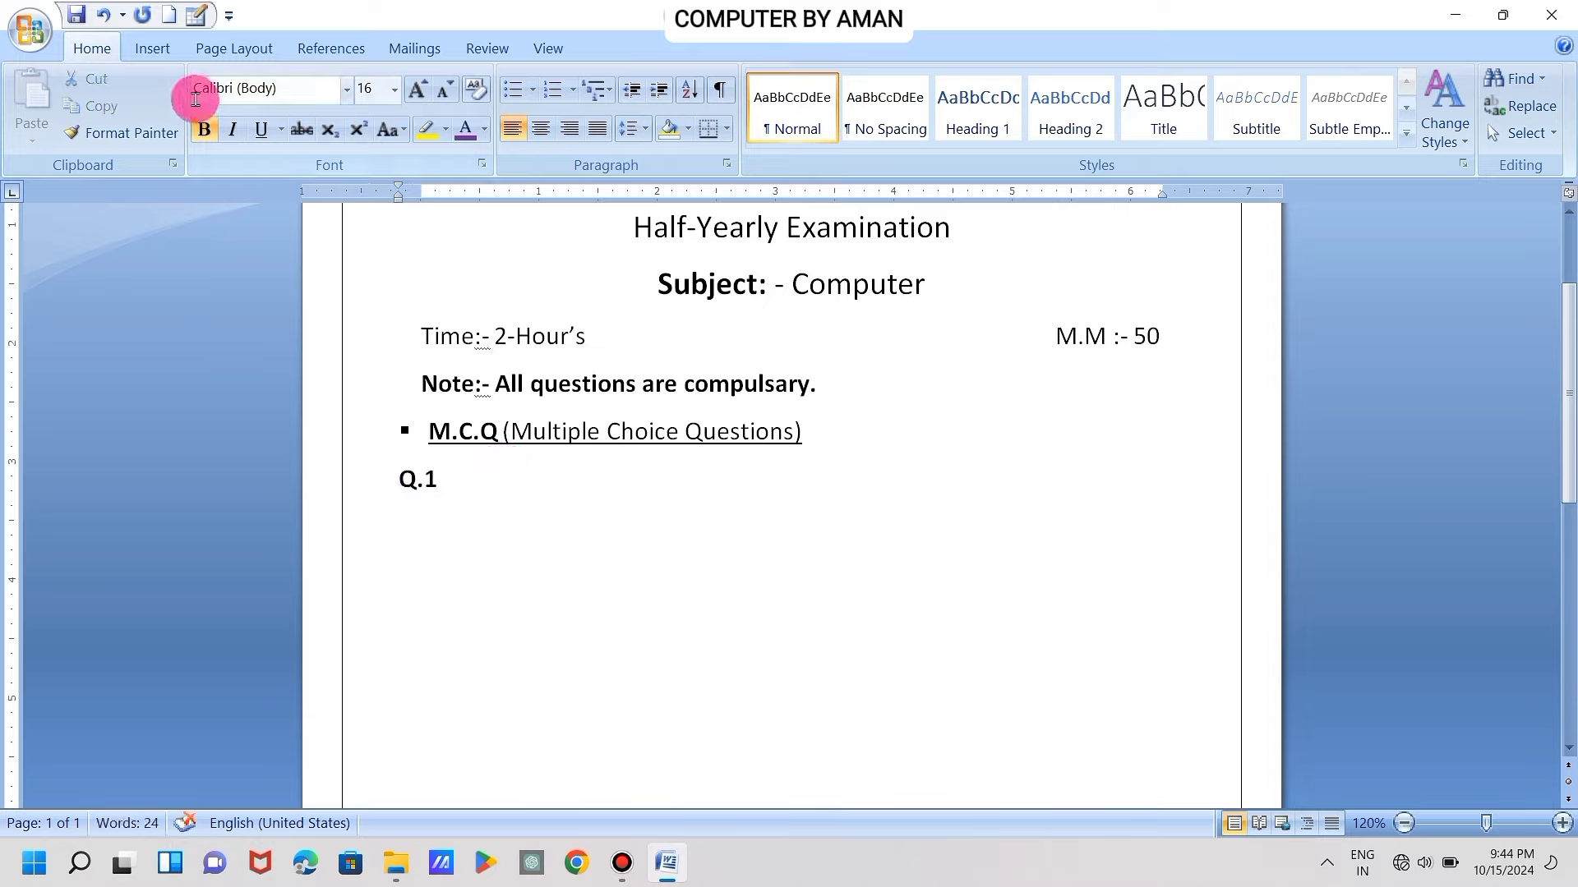
left_click(204, 131)
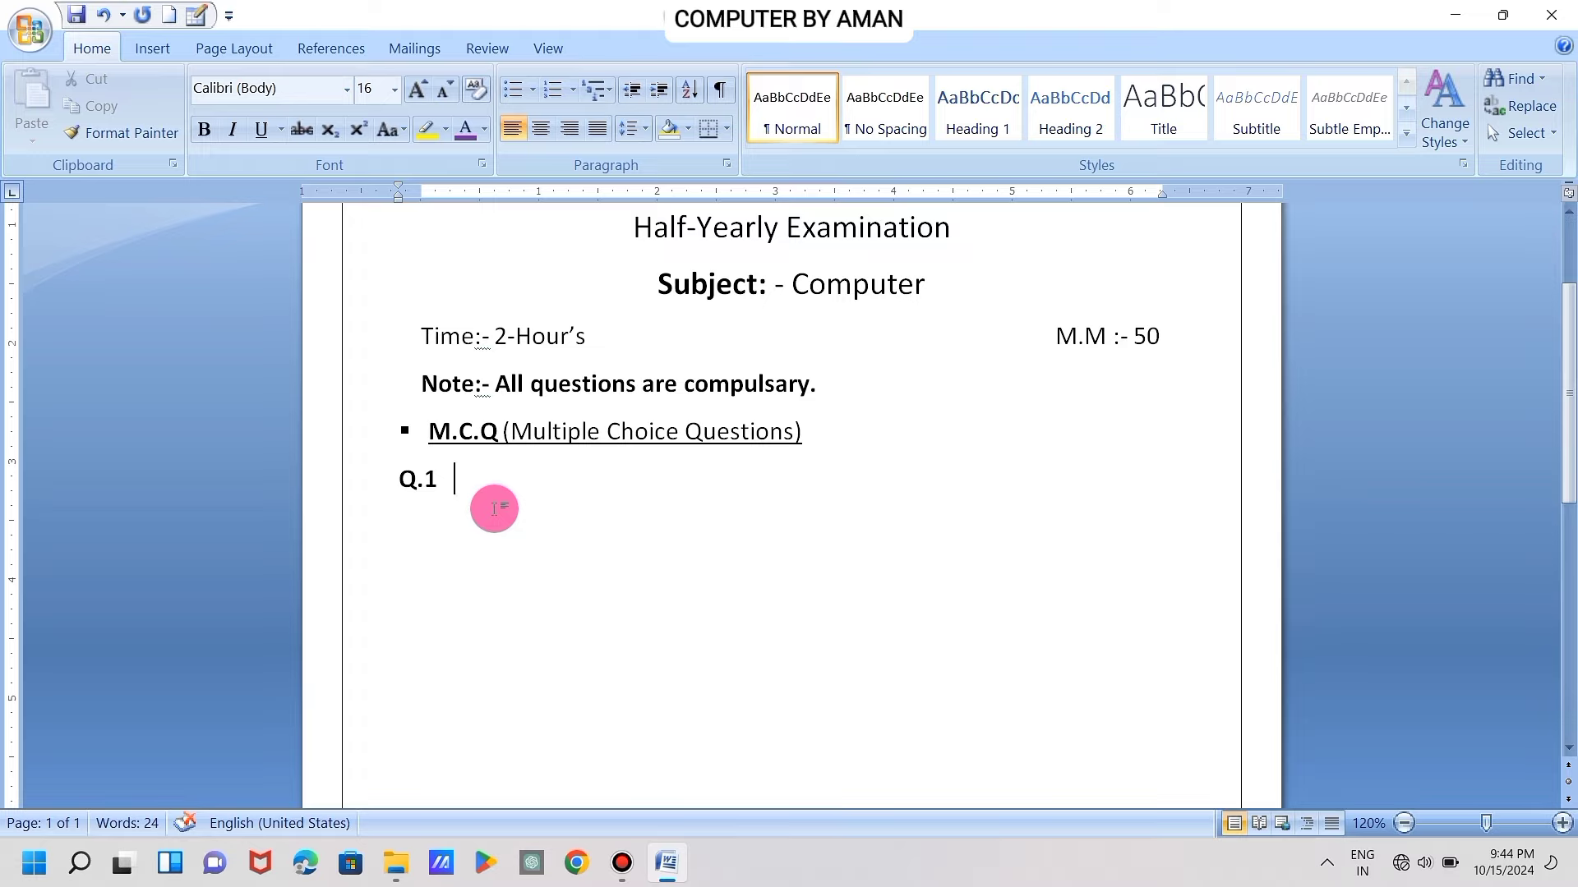
Type the question 'What is the brain of Computer ?' after Q.1
type("Wha")
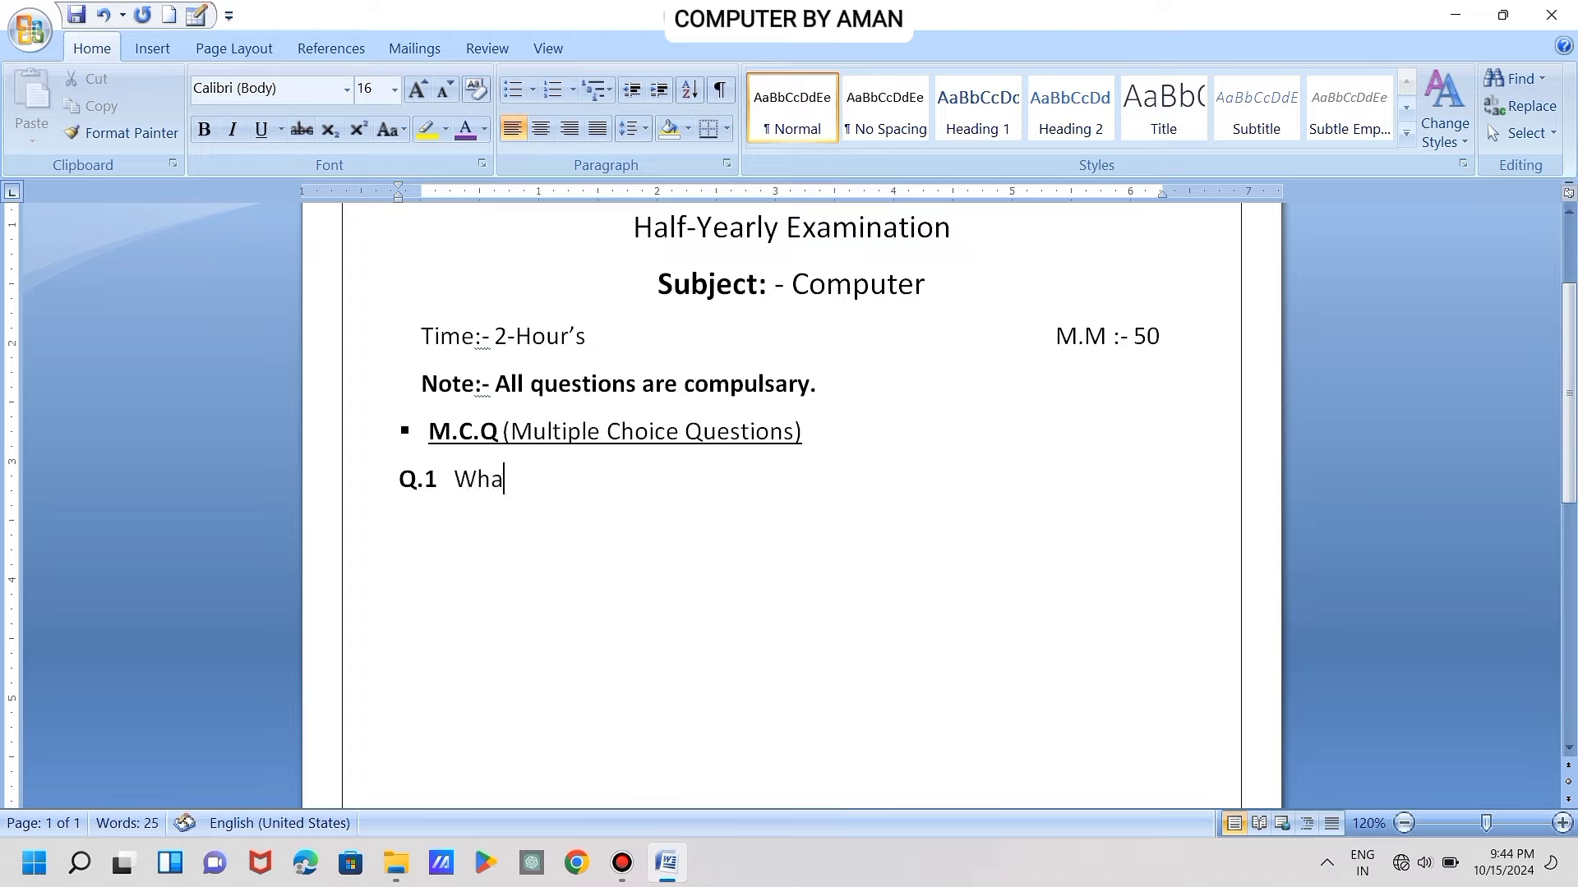
type("t")
type(" is ")
type("the b")
type("rain")
type(" B")
type("of C")
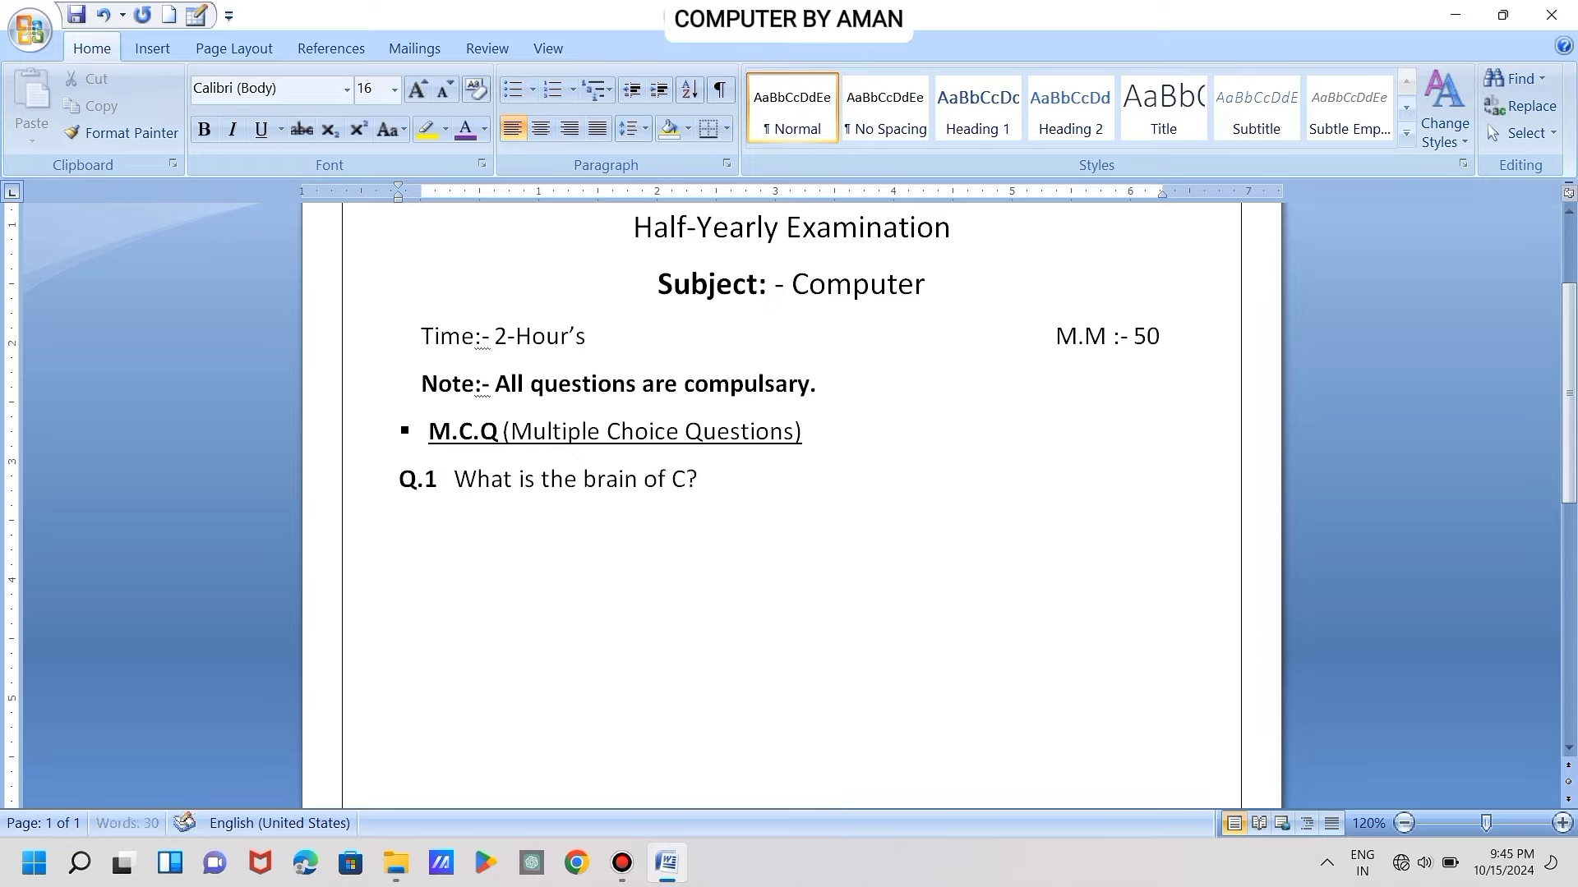
type("omput")
type("er")
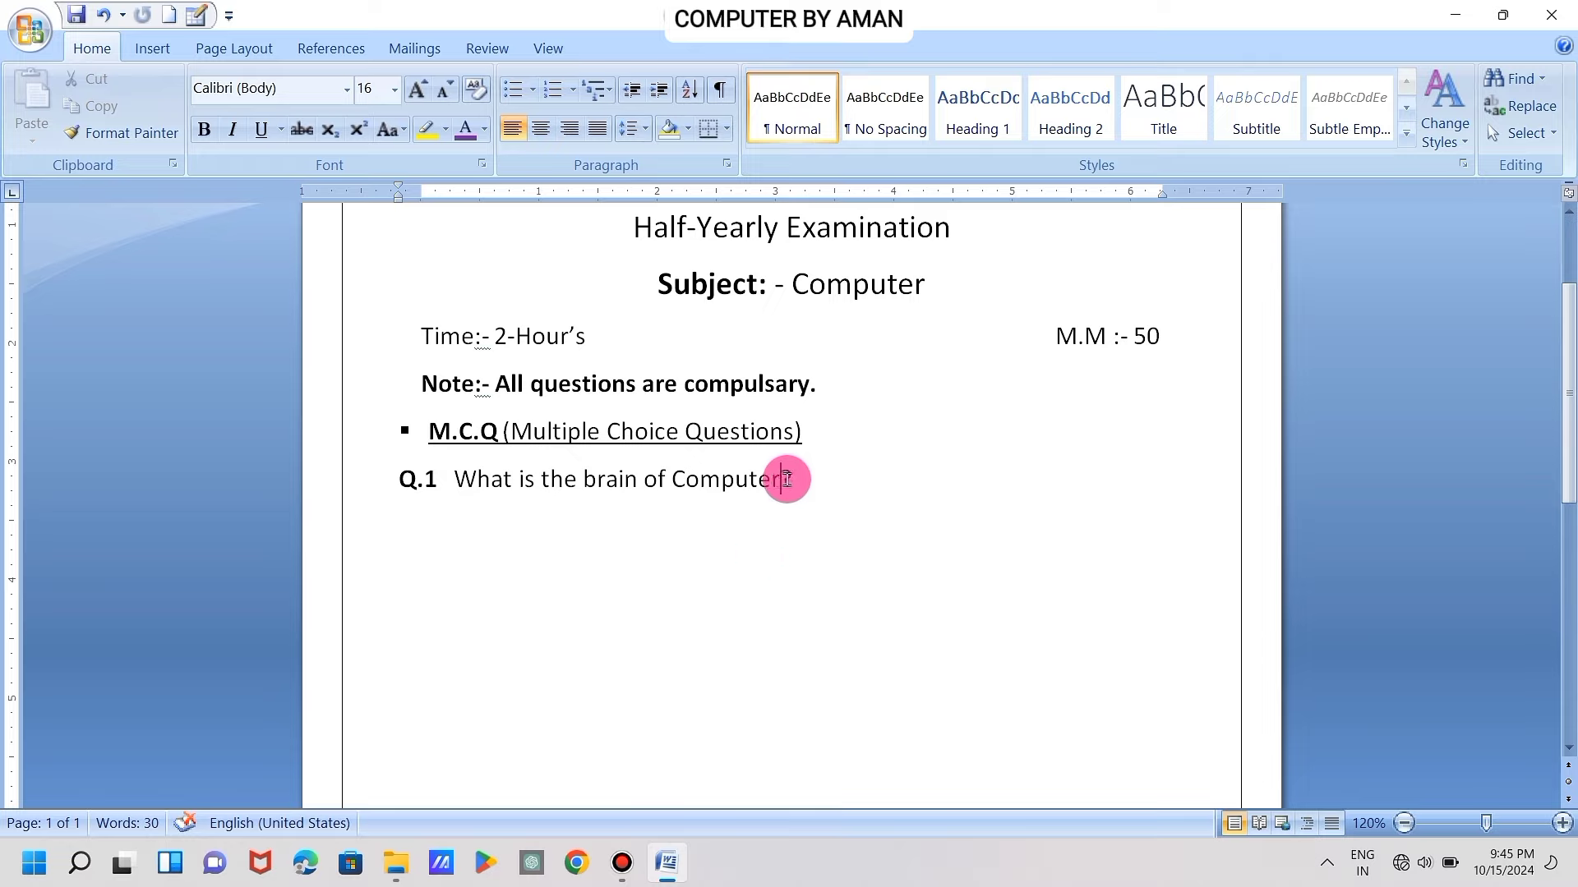
left_click(813, 479)
Start an indented new line with a bold 'a)' option label
key("Return")
key("ctrl+b")
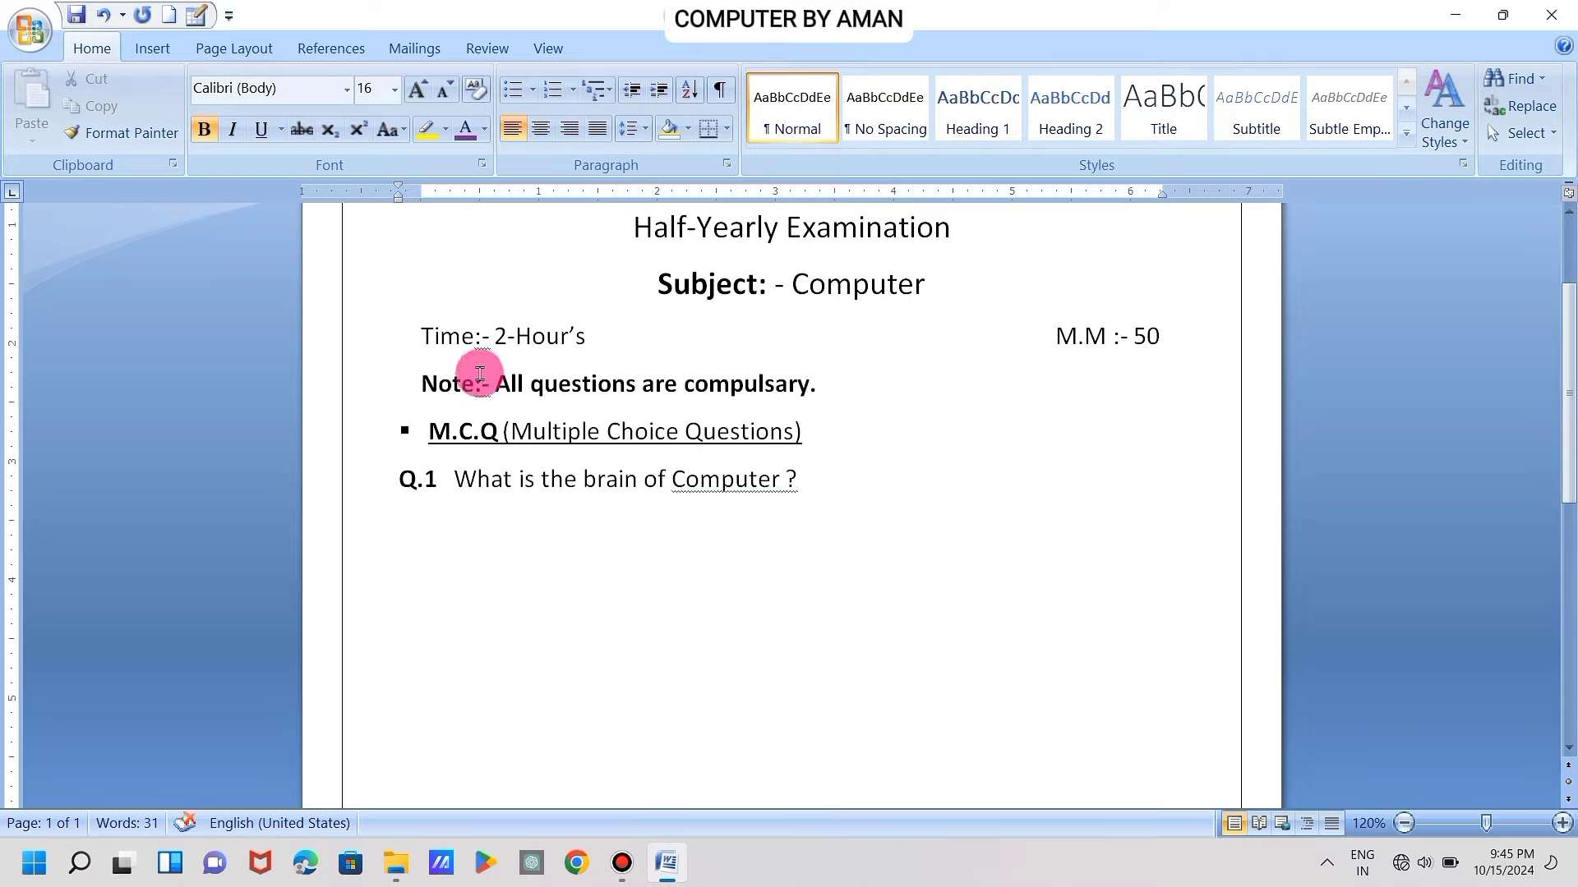
key("Tab")
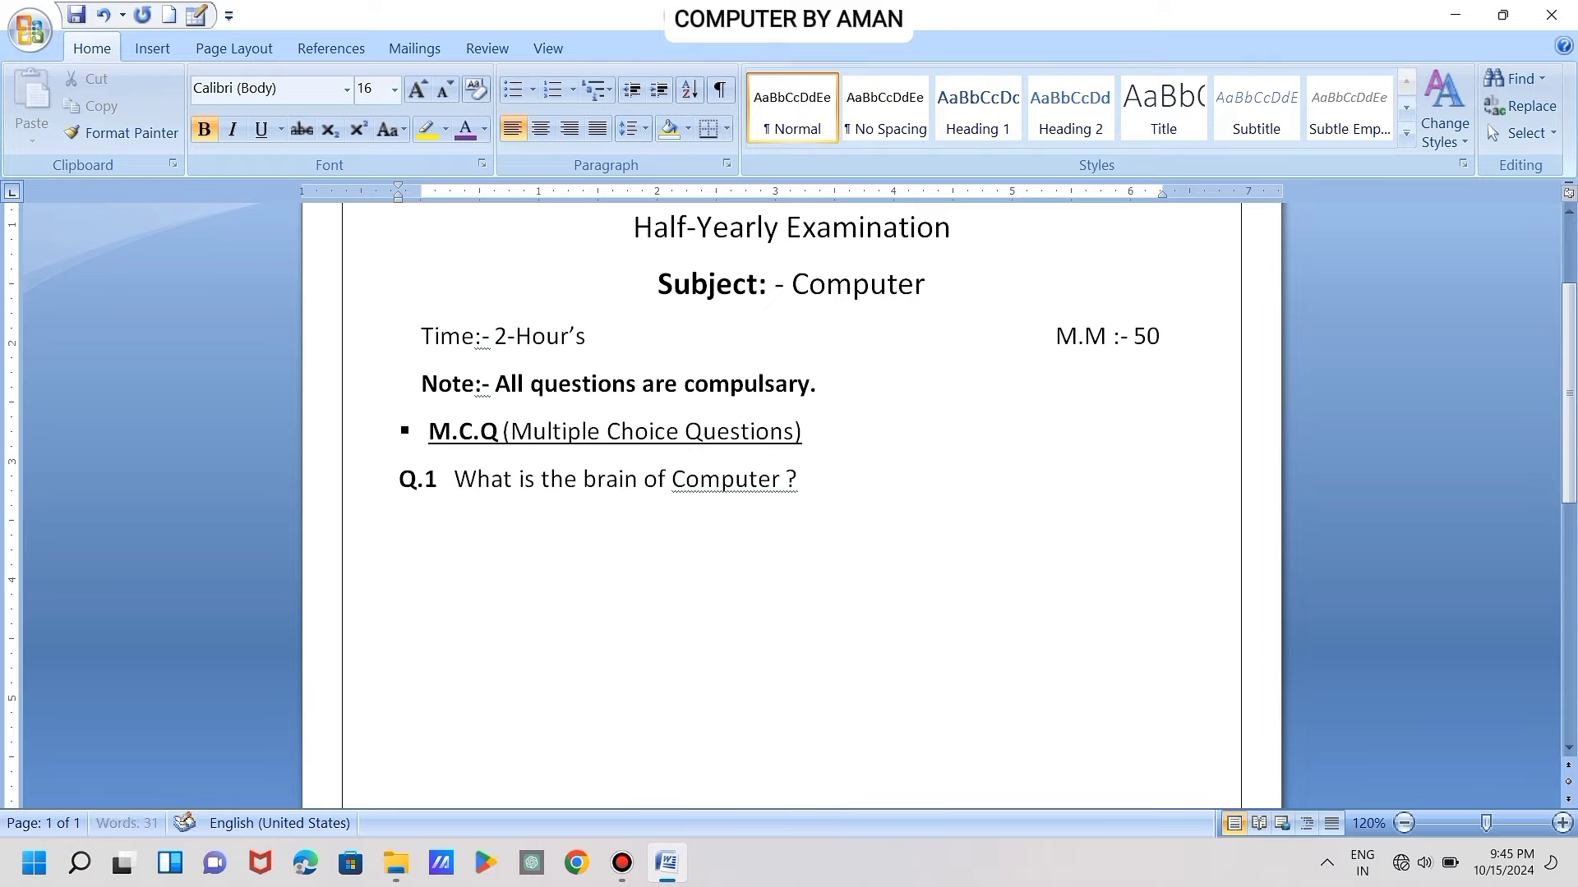
type("a")
type(")")
Enter 'Monitor' for a), then add a bold 'b)' label with 'CPU' on the same line
left_click(207, 129)
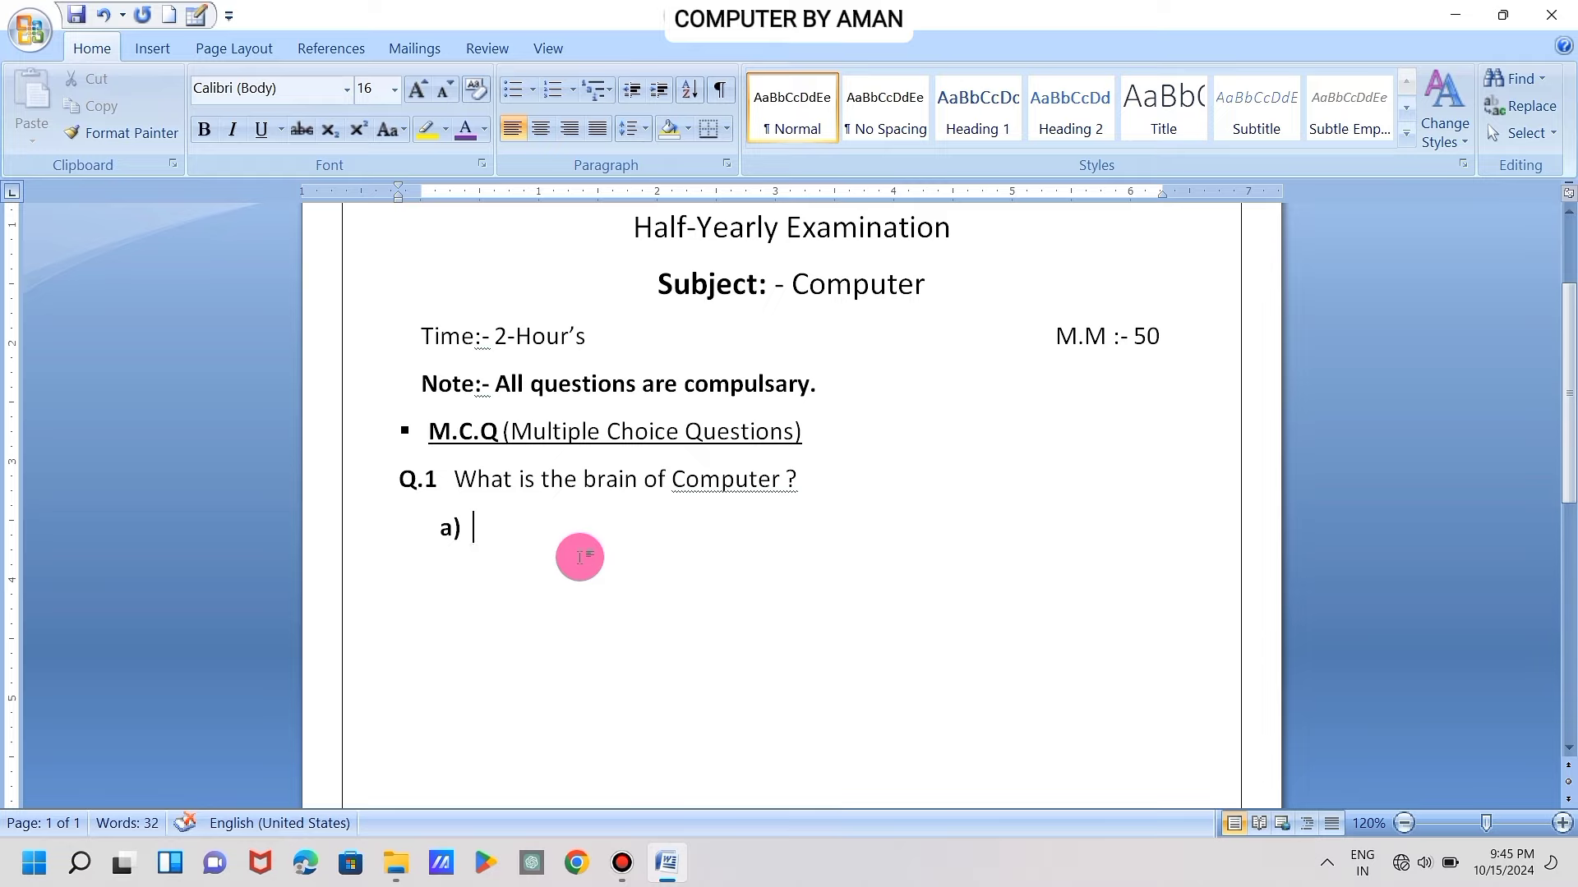
type("Moni")
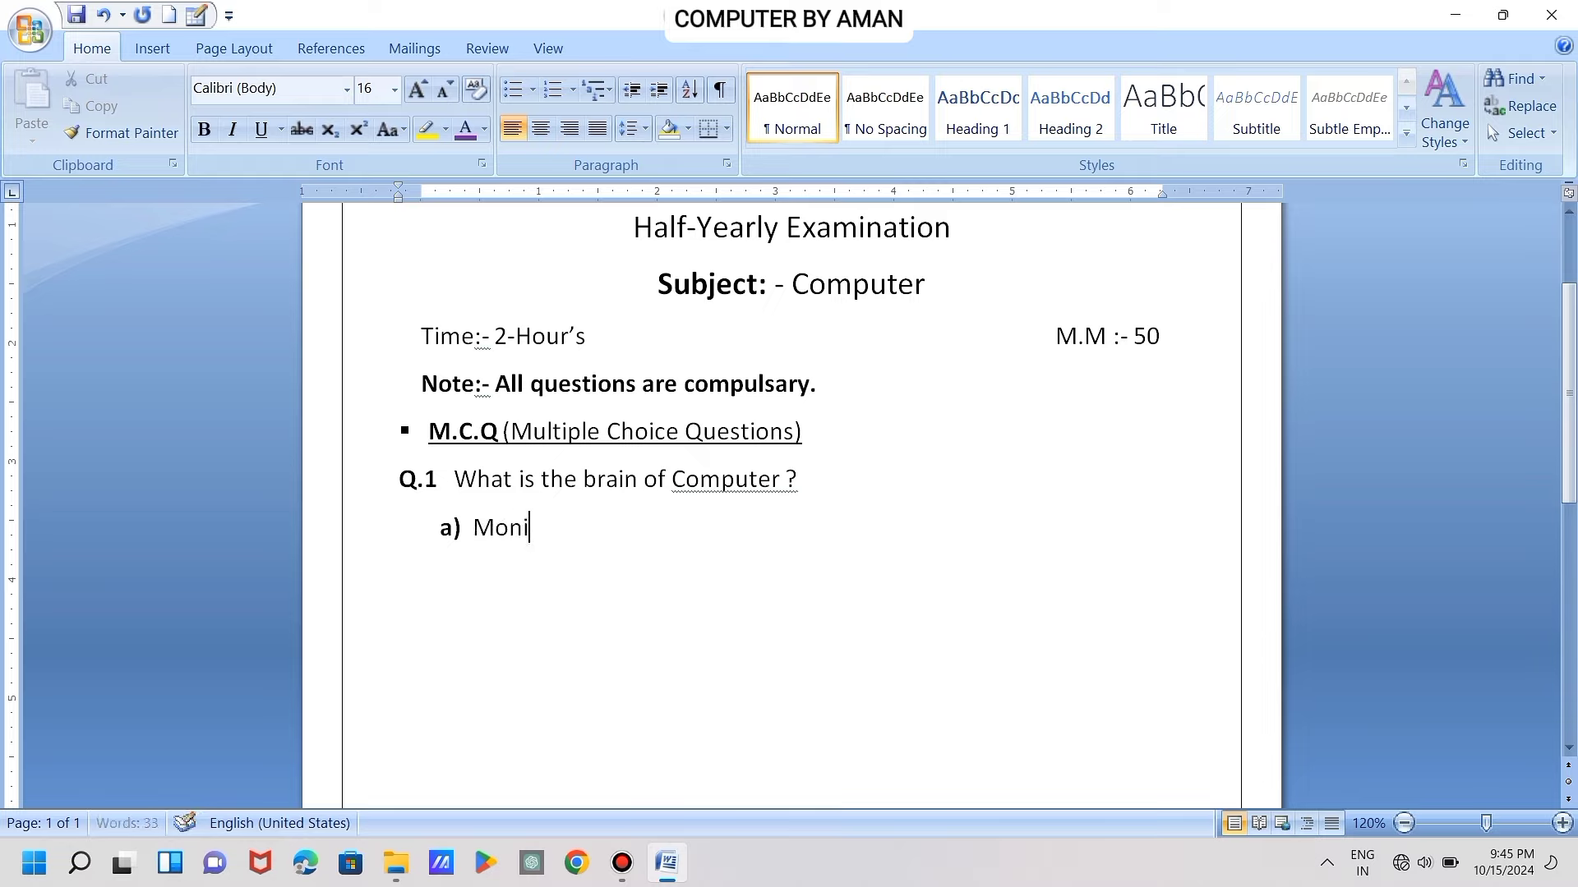
type("tor")
left_click(205, 130)
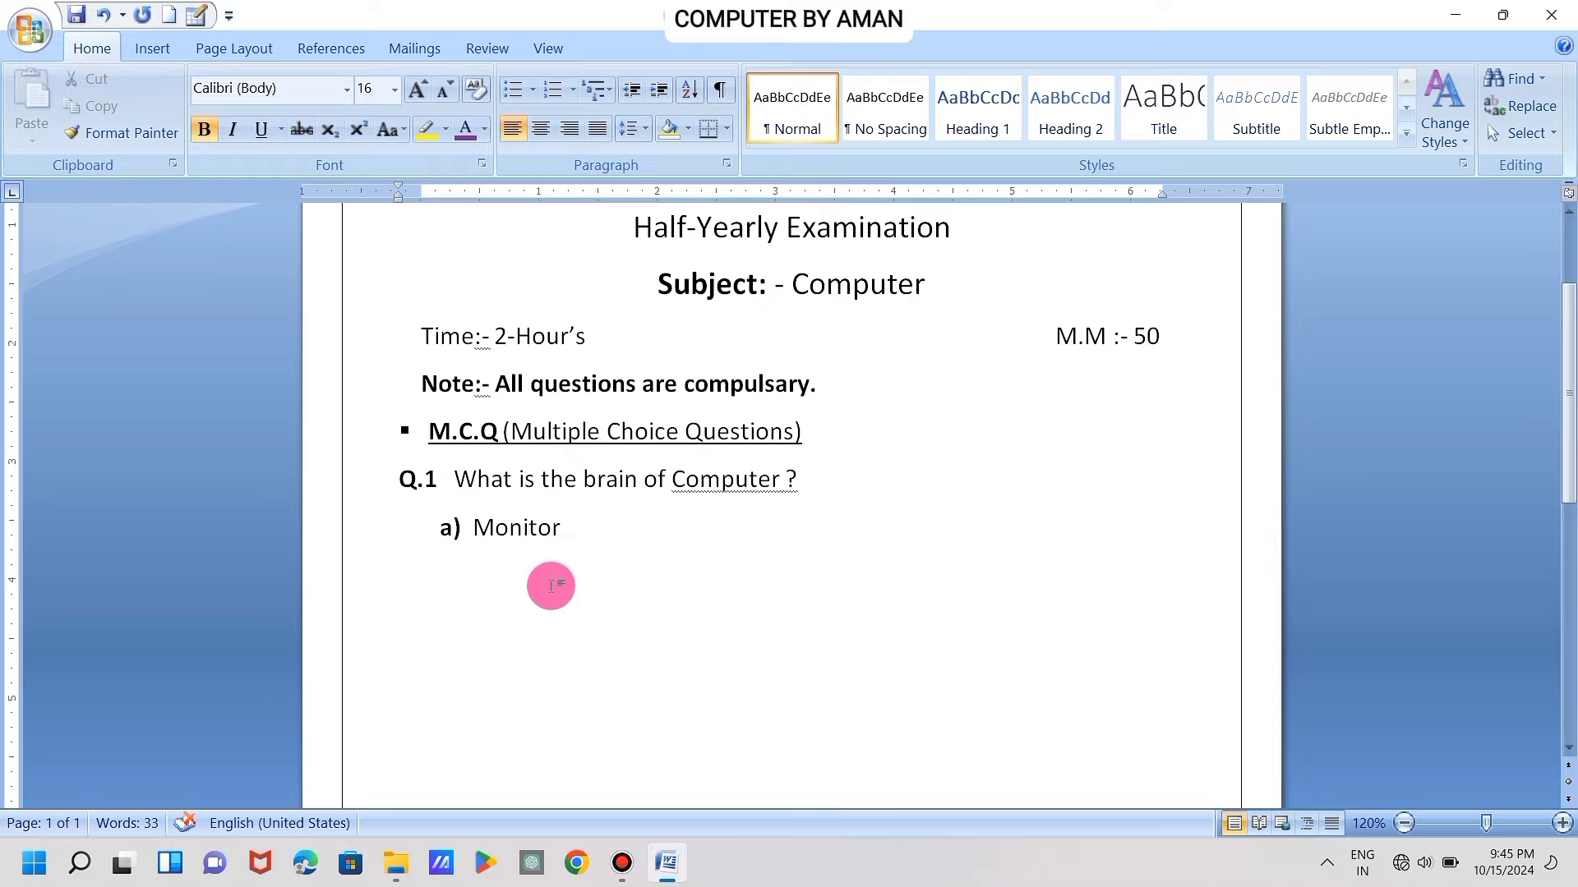
type("B")
key("BackSpace")
type("b")
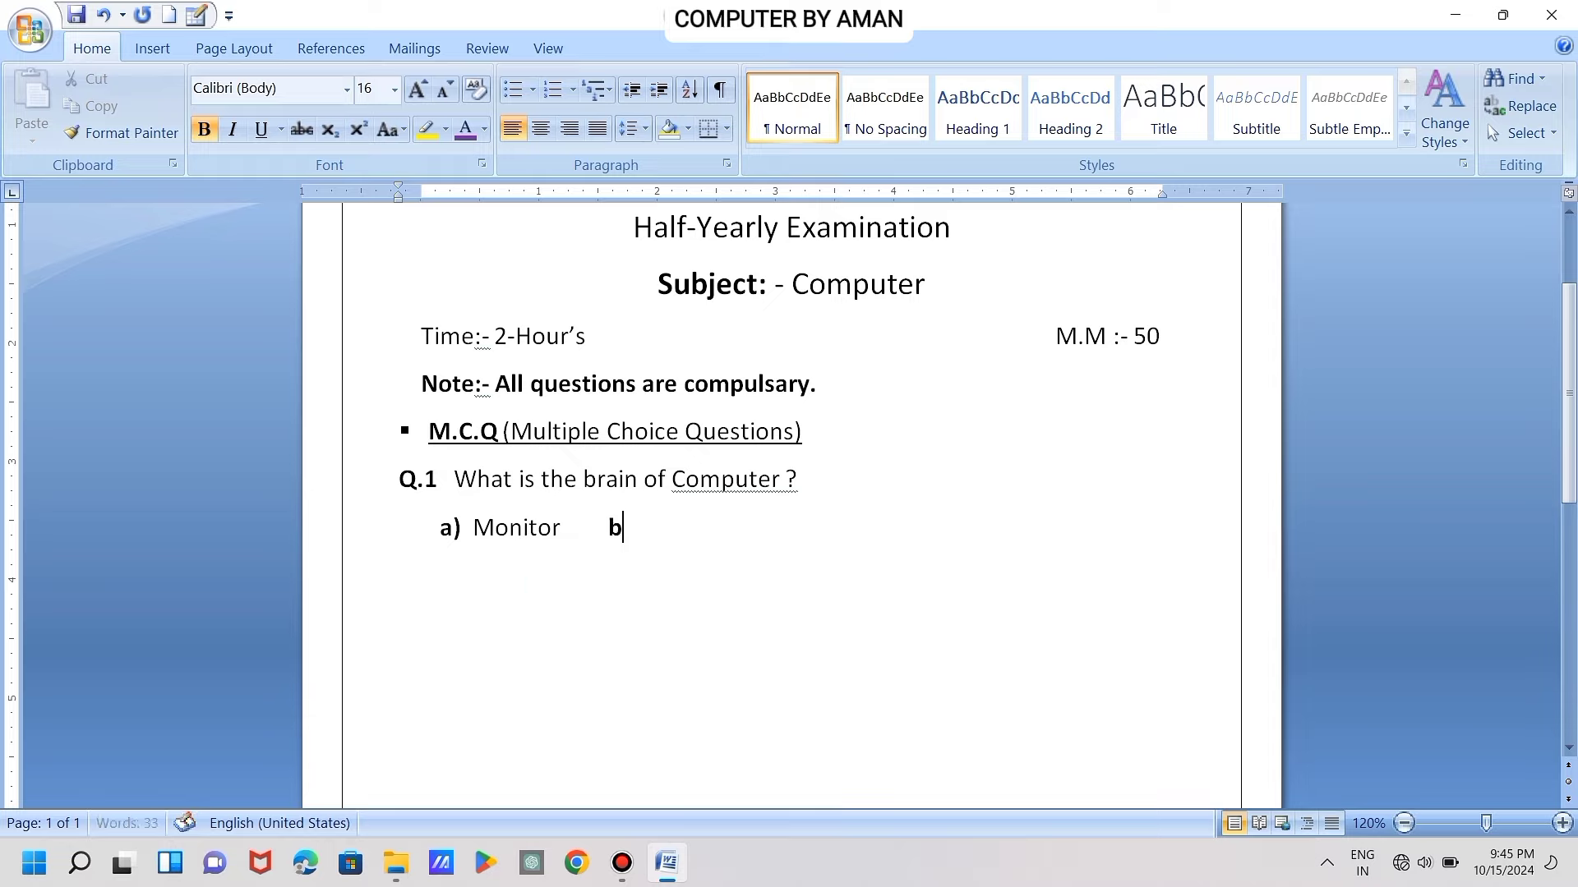
type(")")
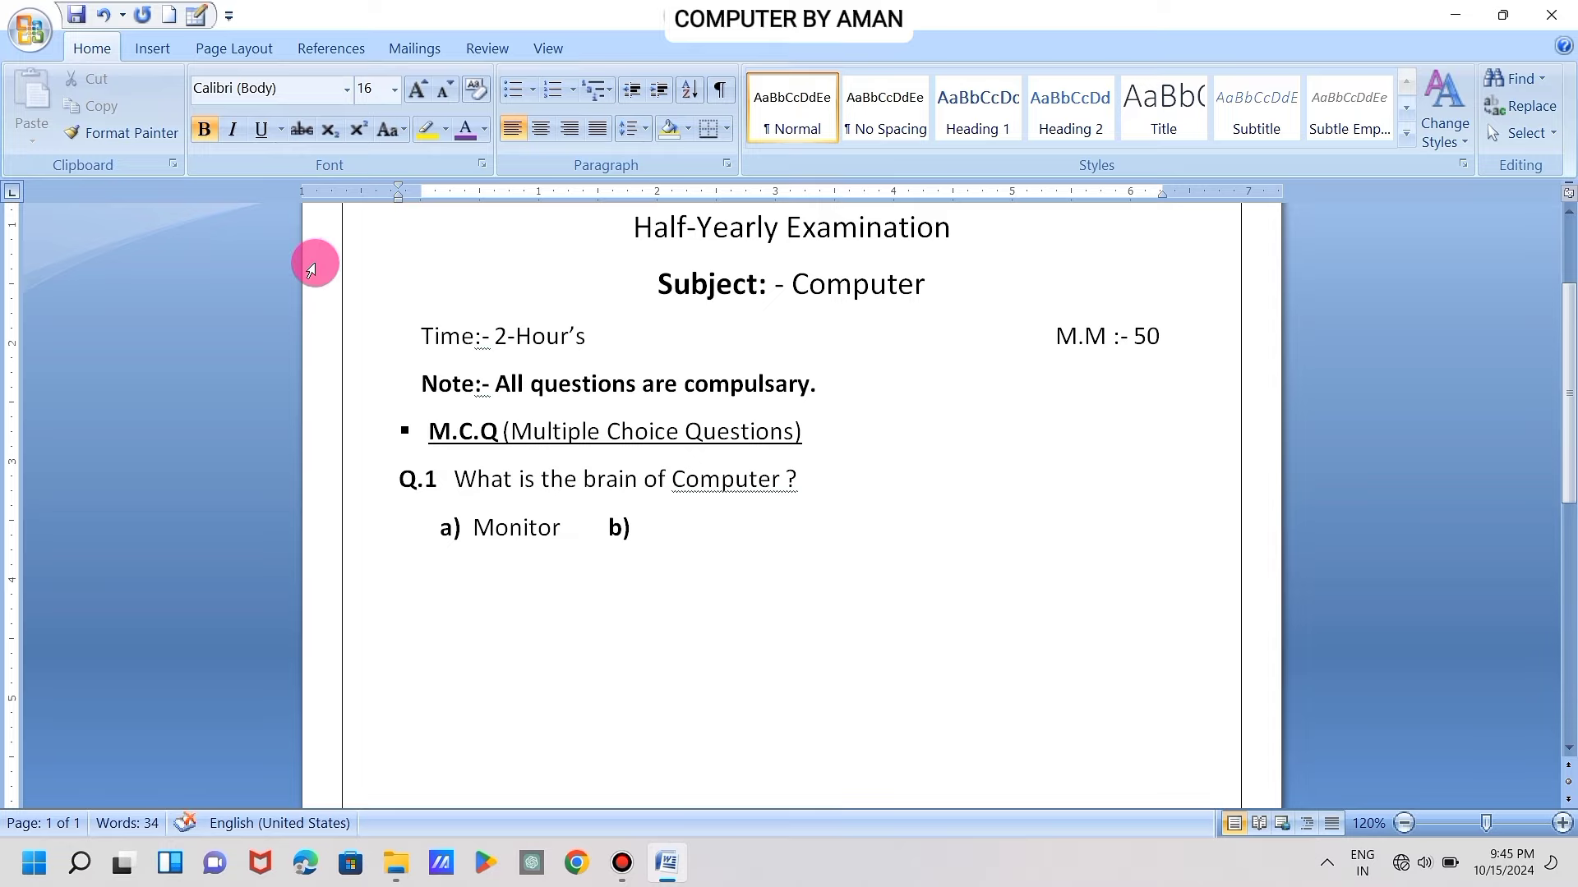
left_click(206, 132)
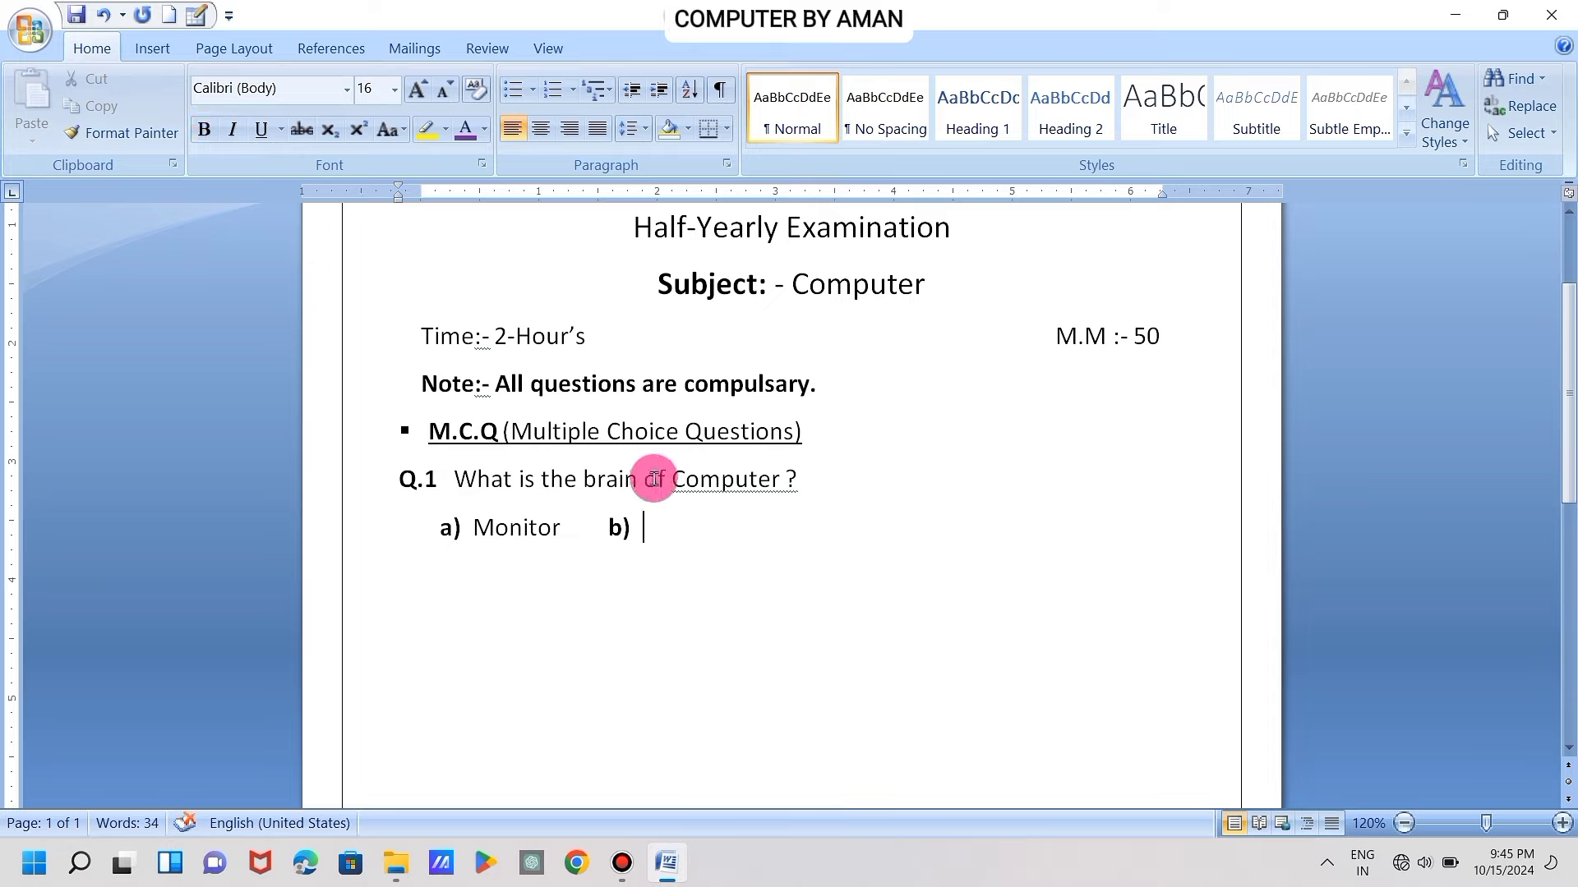
type("CPU")
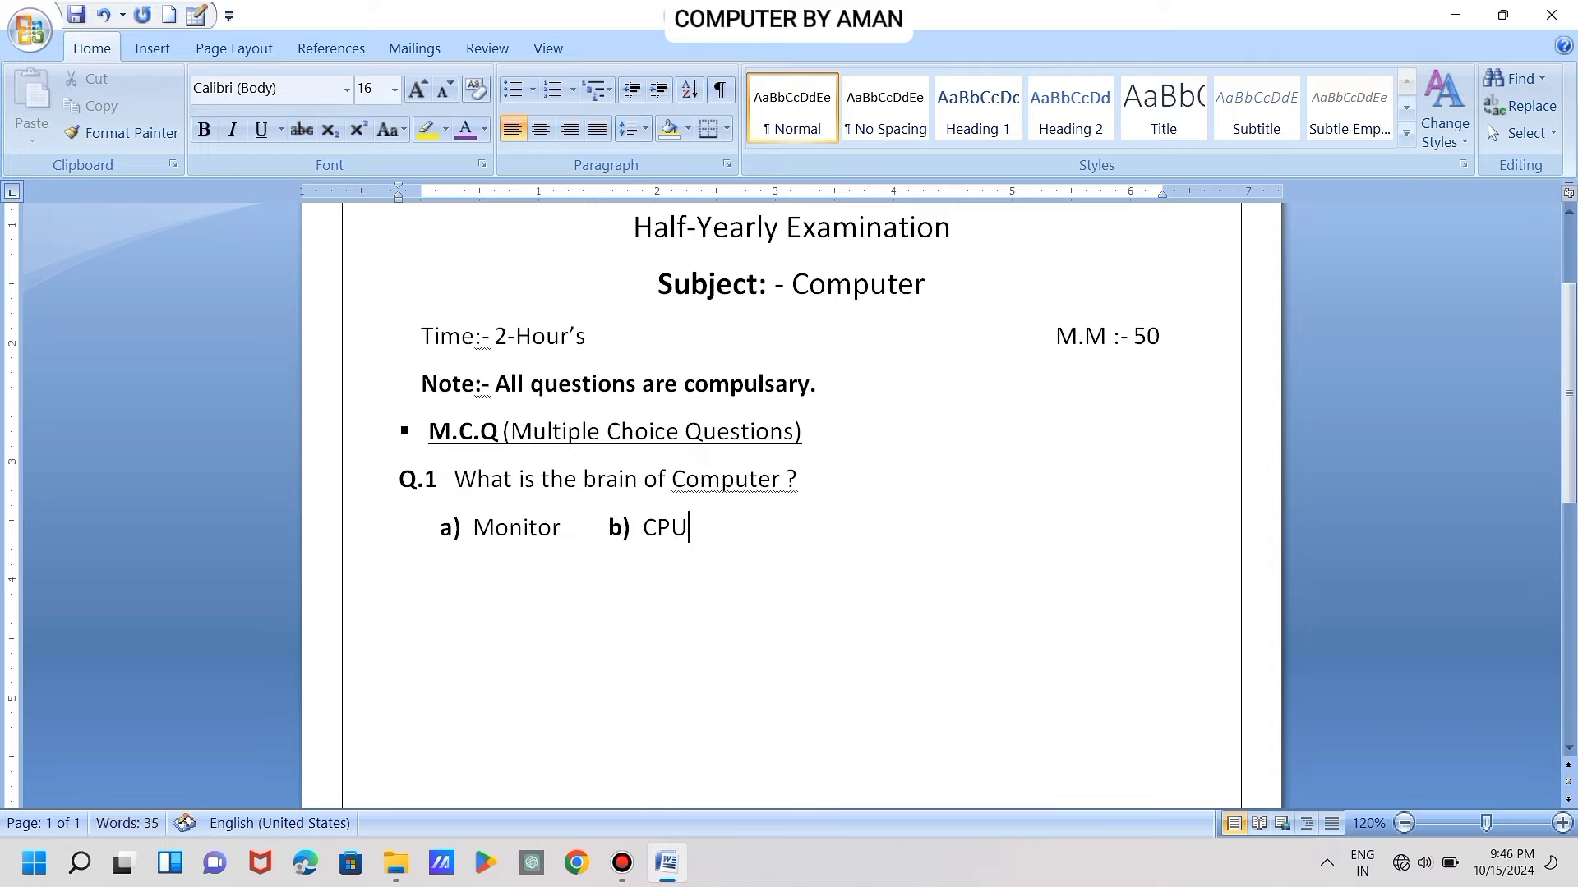
Begin the next option line with a bold 'c)' label
key("Return")
key("ctrl+b")
type("c)")
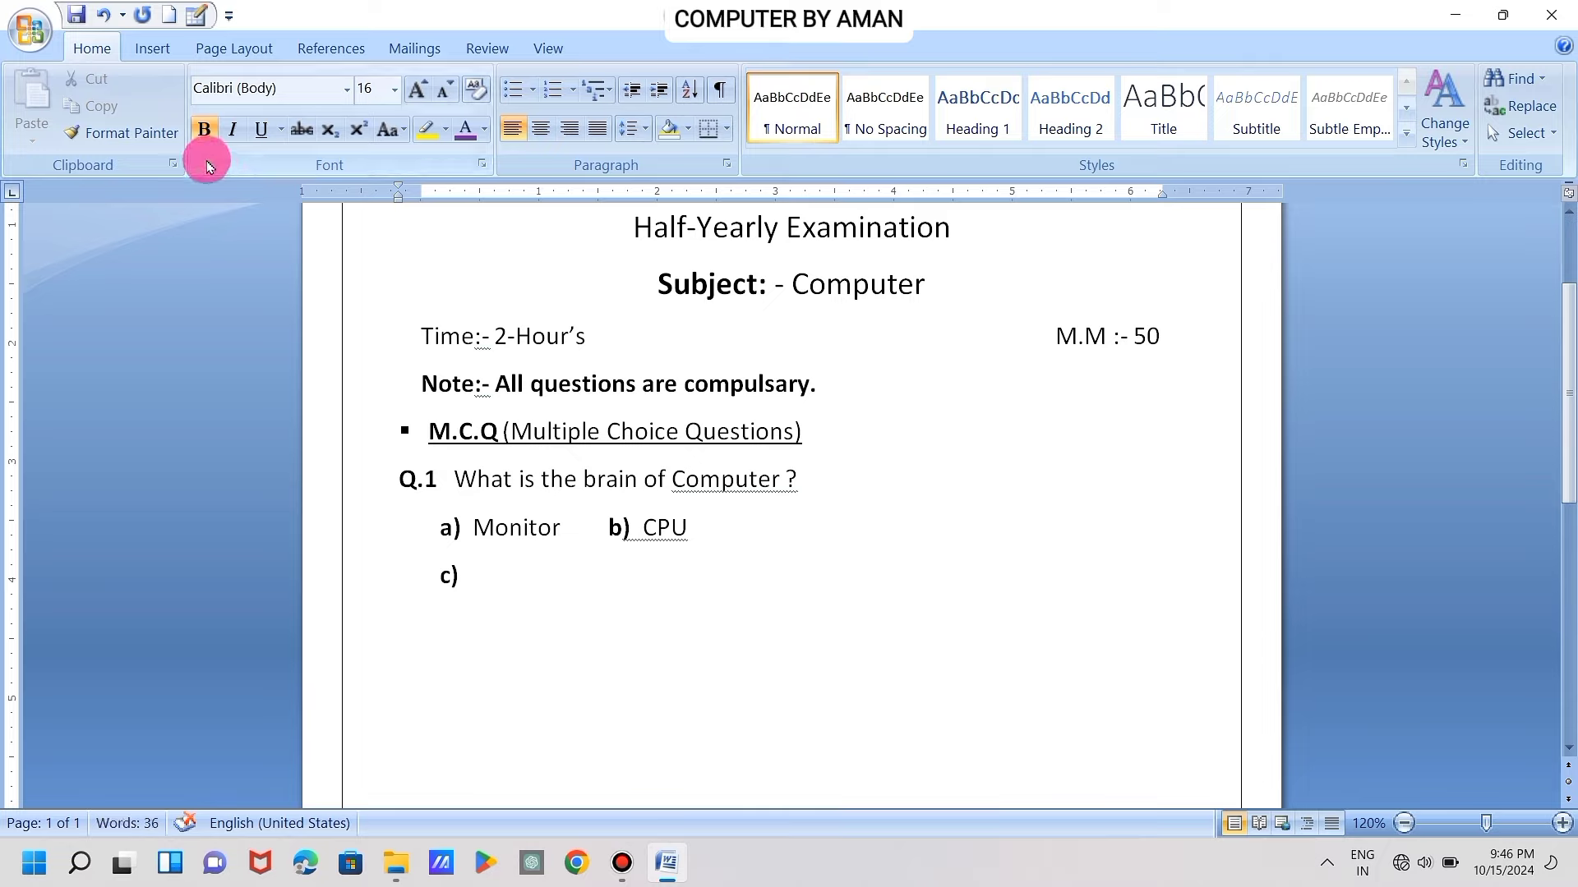
Fill in c) Mouse and bold d) None of these, then begin a bold 'Q.2' line
left_click(205, 130)
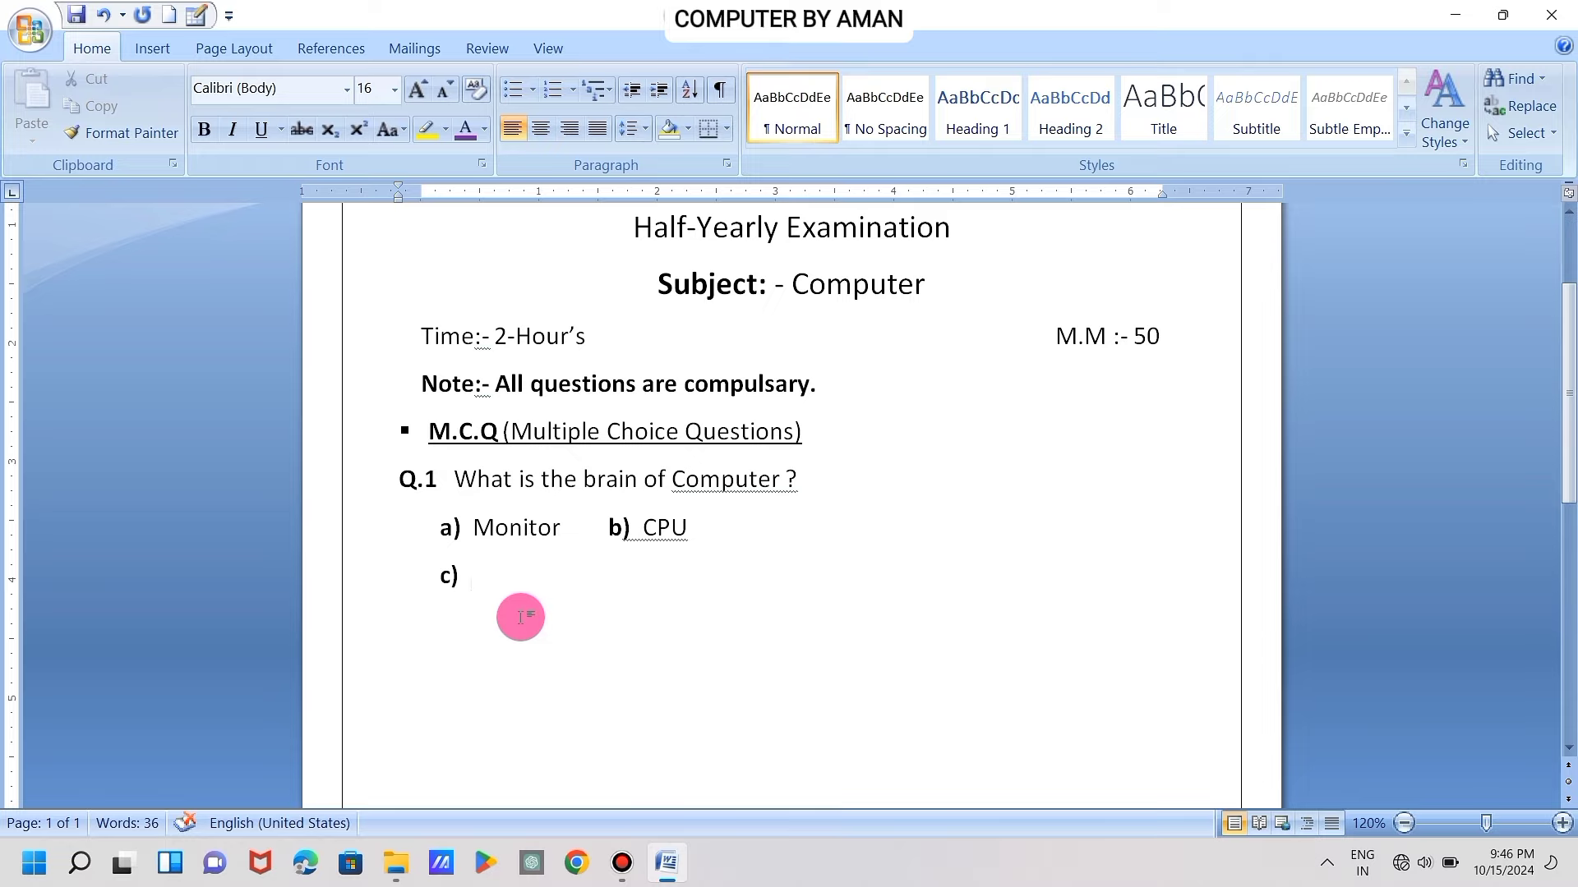
type("Mo")
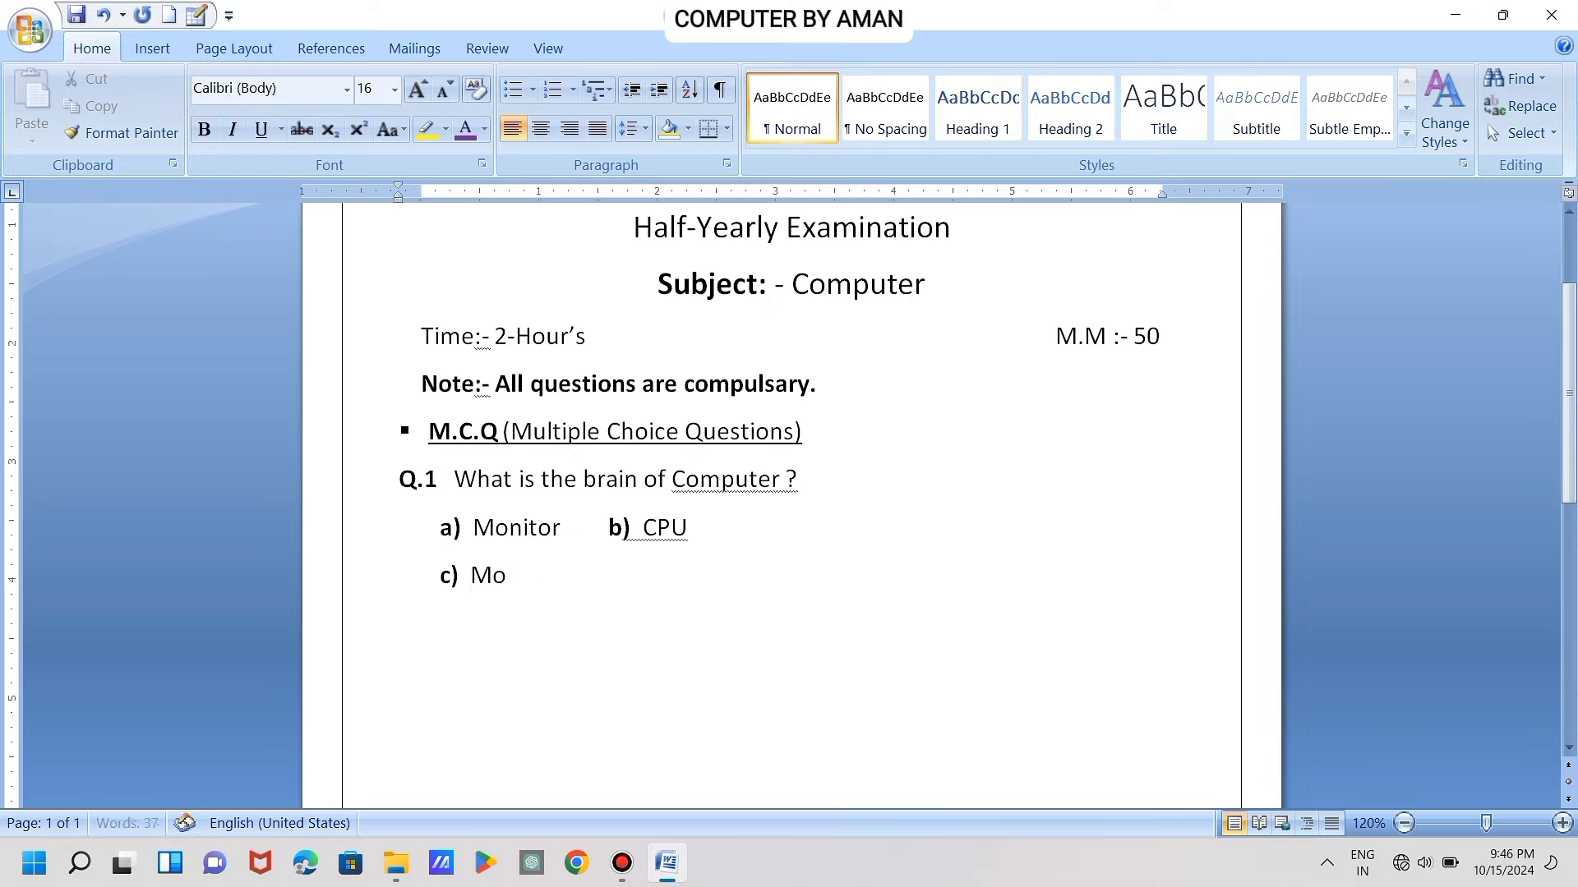
type("use")
type("    d")
type(")")
key("BackSpace")
key("BackSpace")
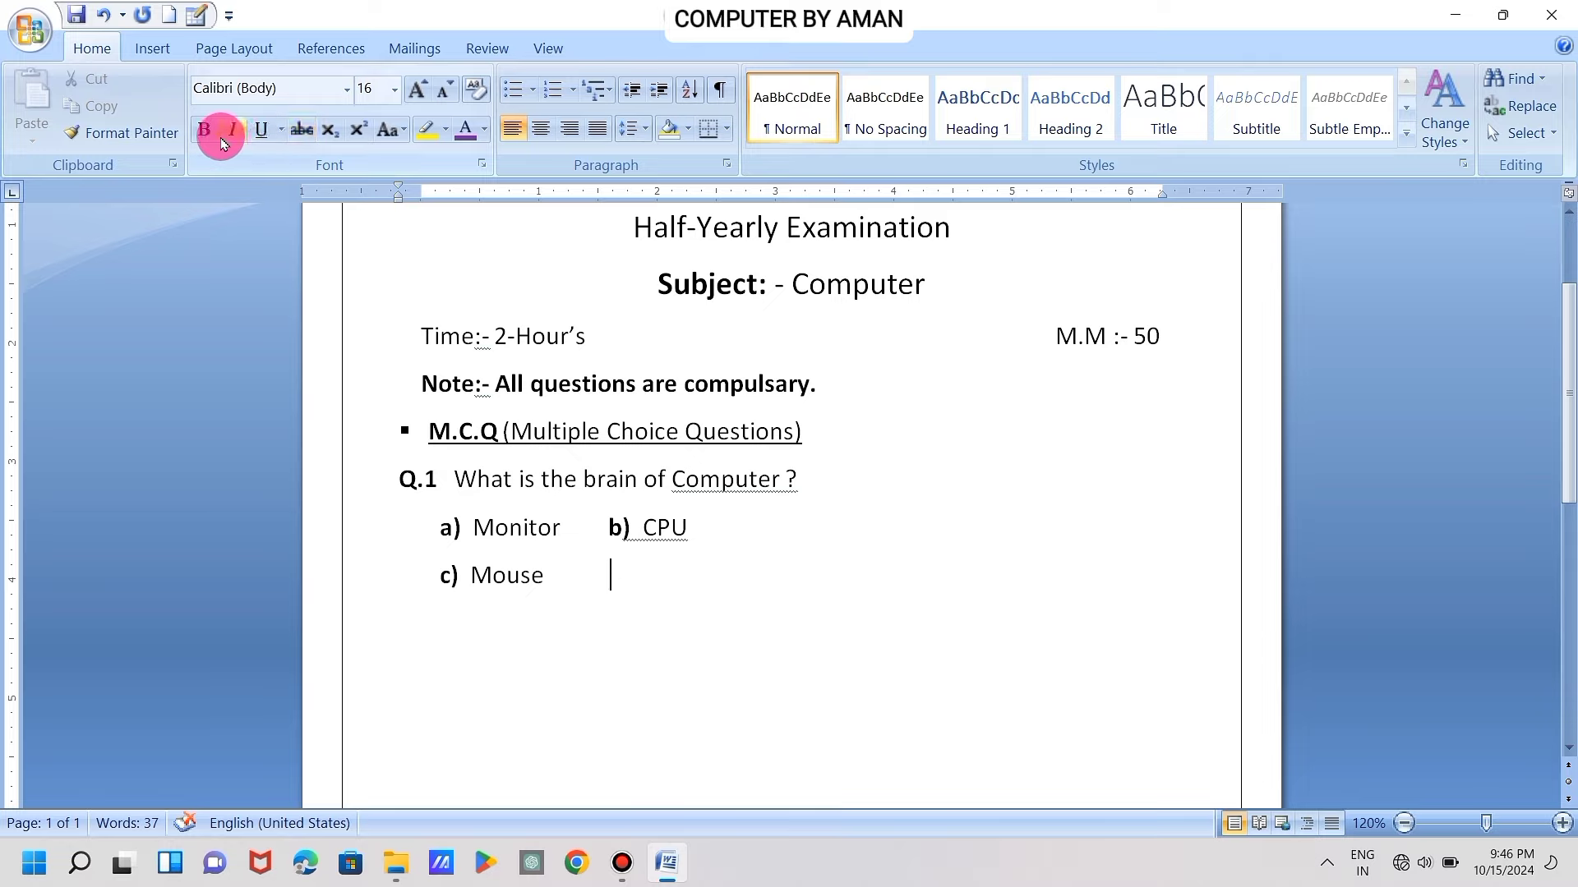
left_click(206, 130)
type("d")
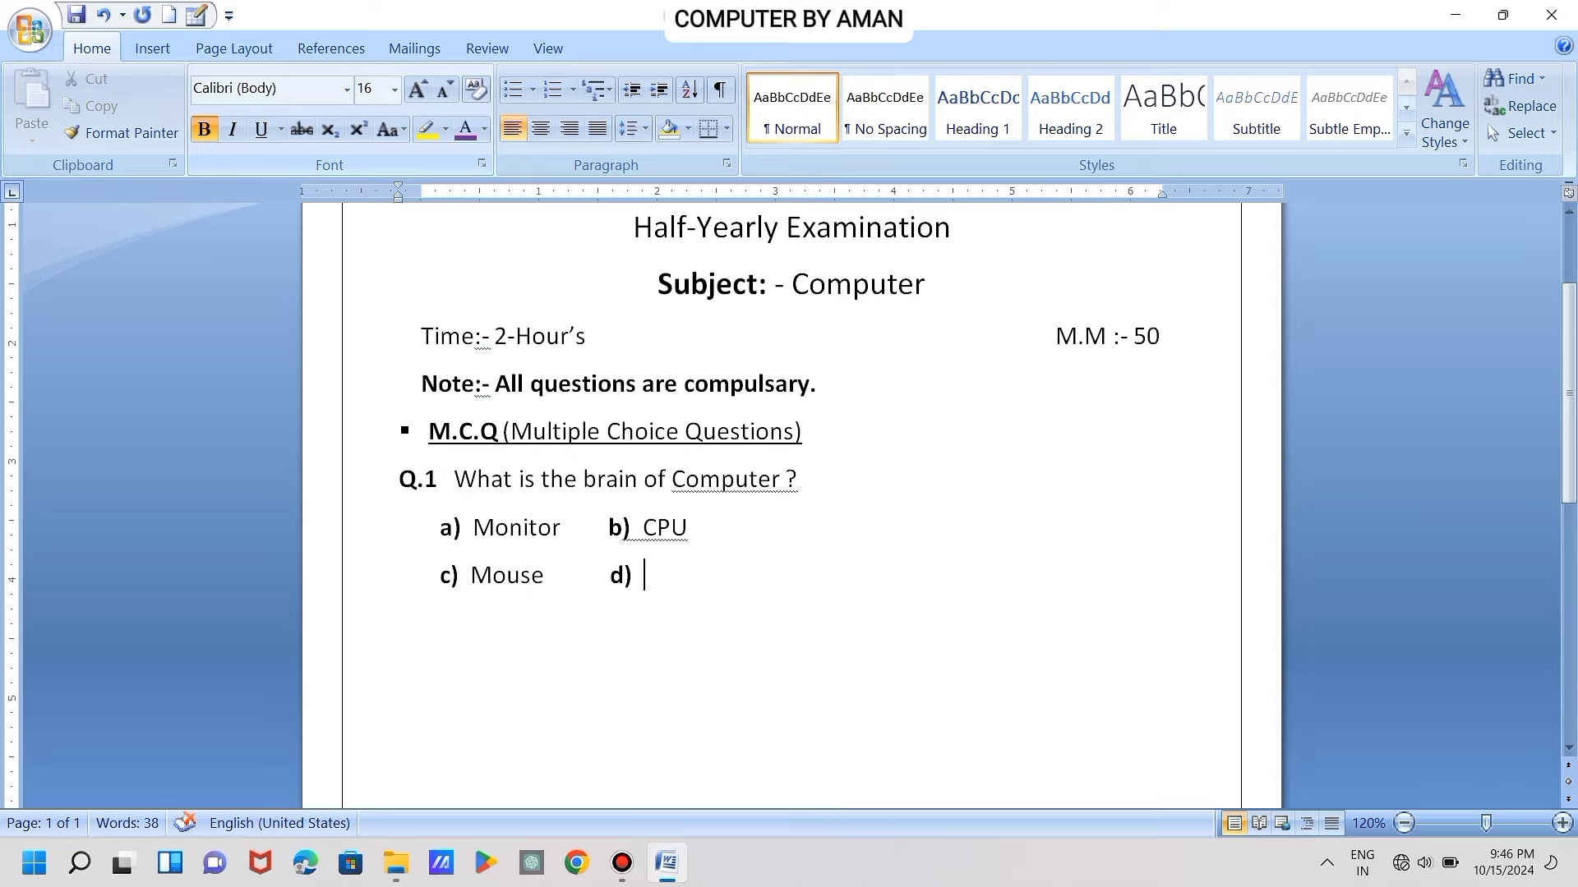
left_click(204, 130)
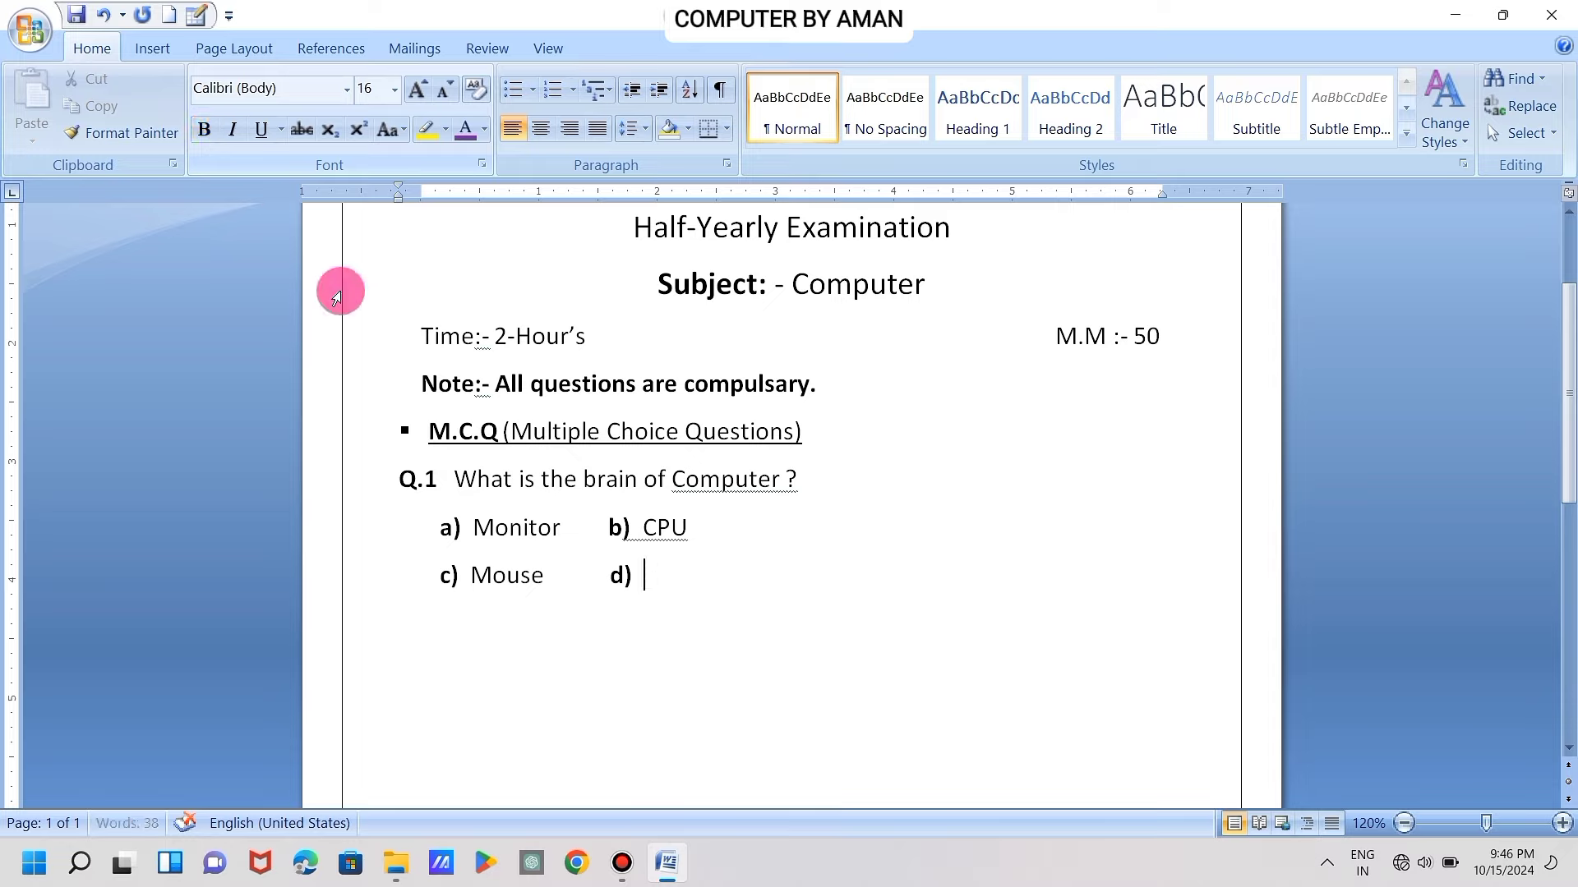
type("No")
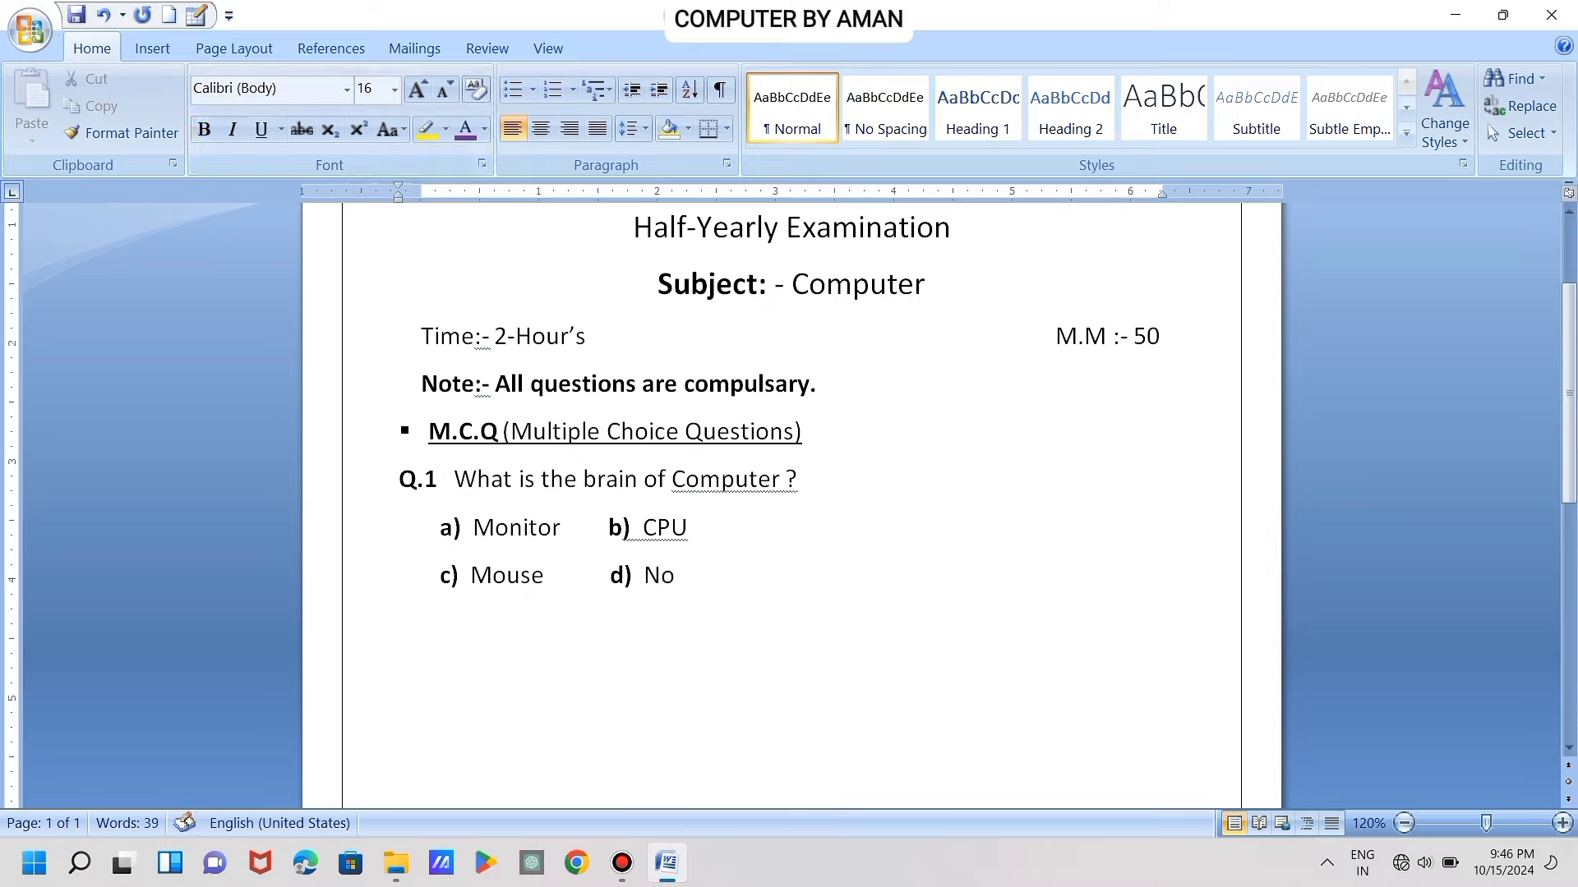
type("ne o")
type("f these")
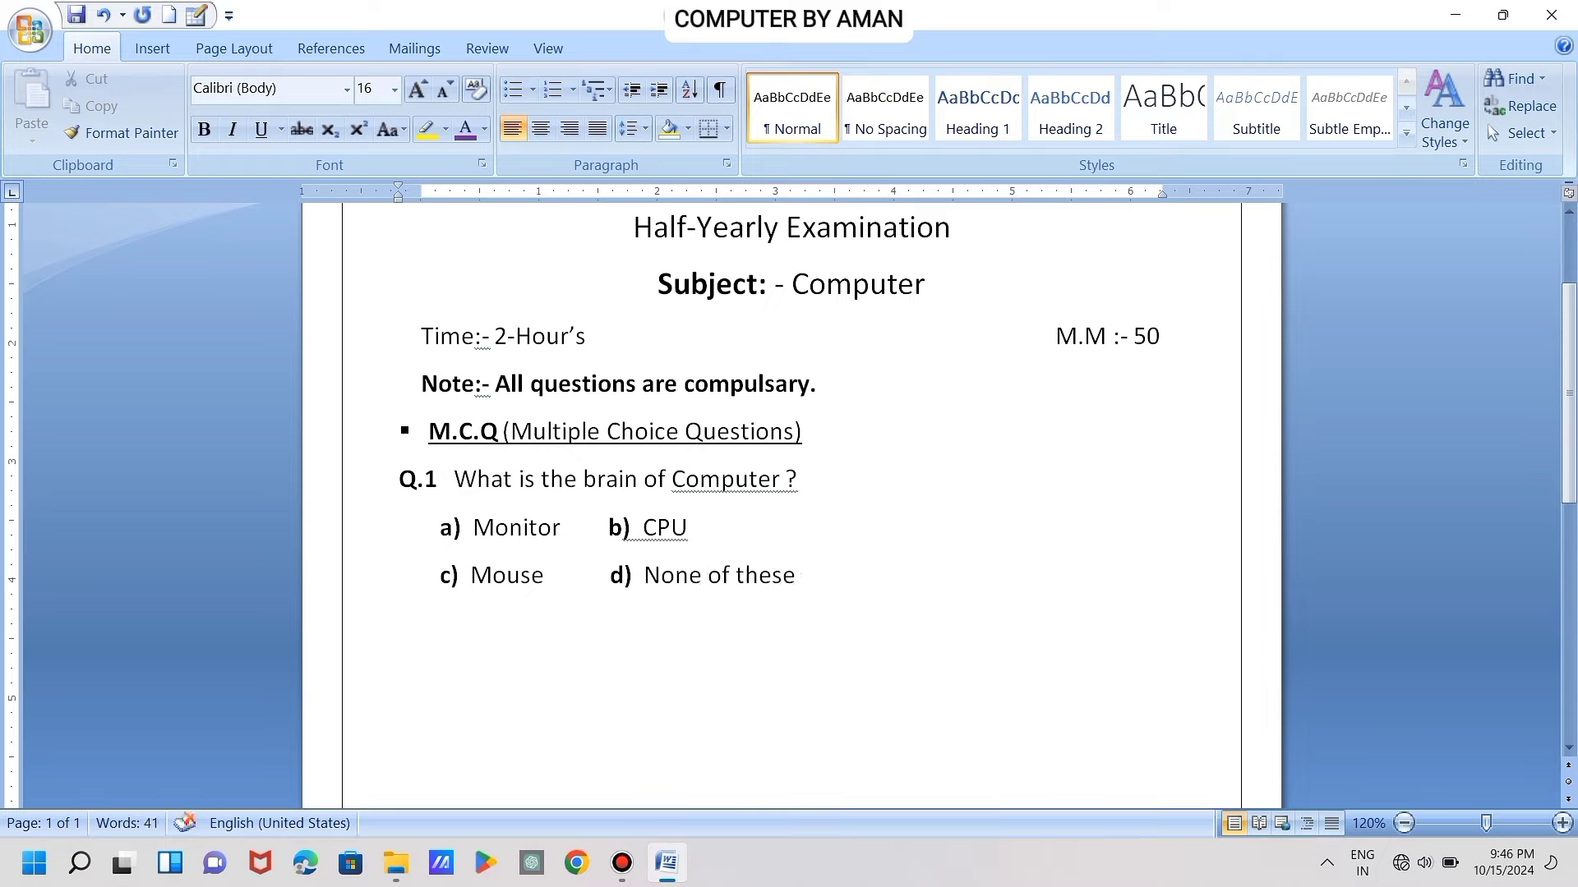
left_click(399, 622)
type("Q.")
type("2")
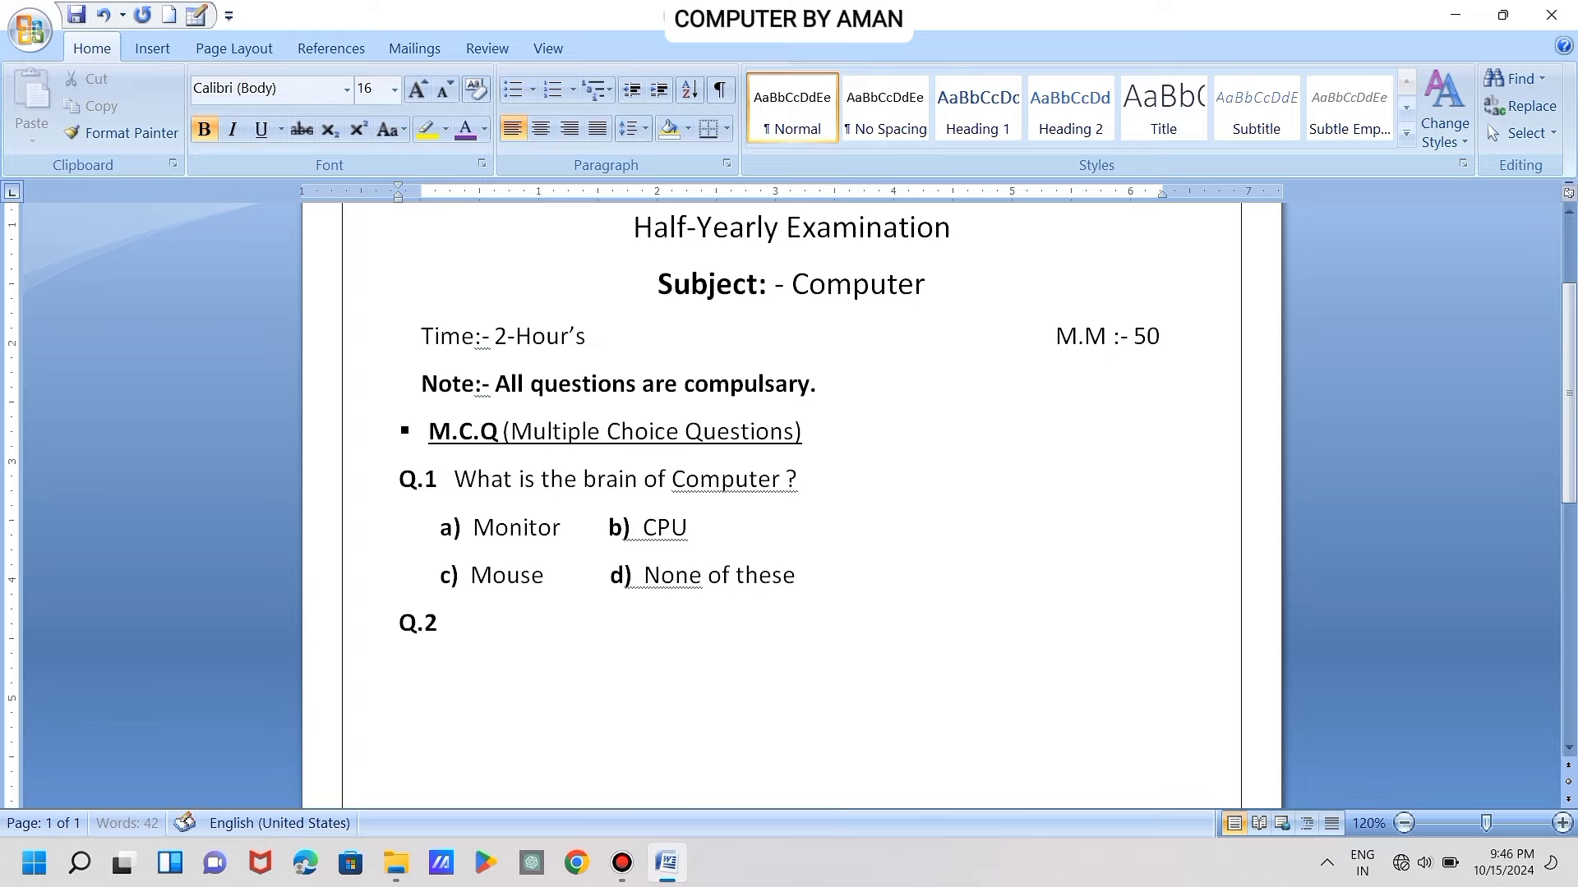
Add an empty line below Q.2, check the M.C.Q bullet, and bring up the Bullets library
scroll(604, 681, "down", 1)
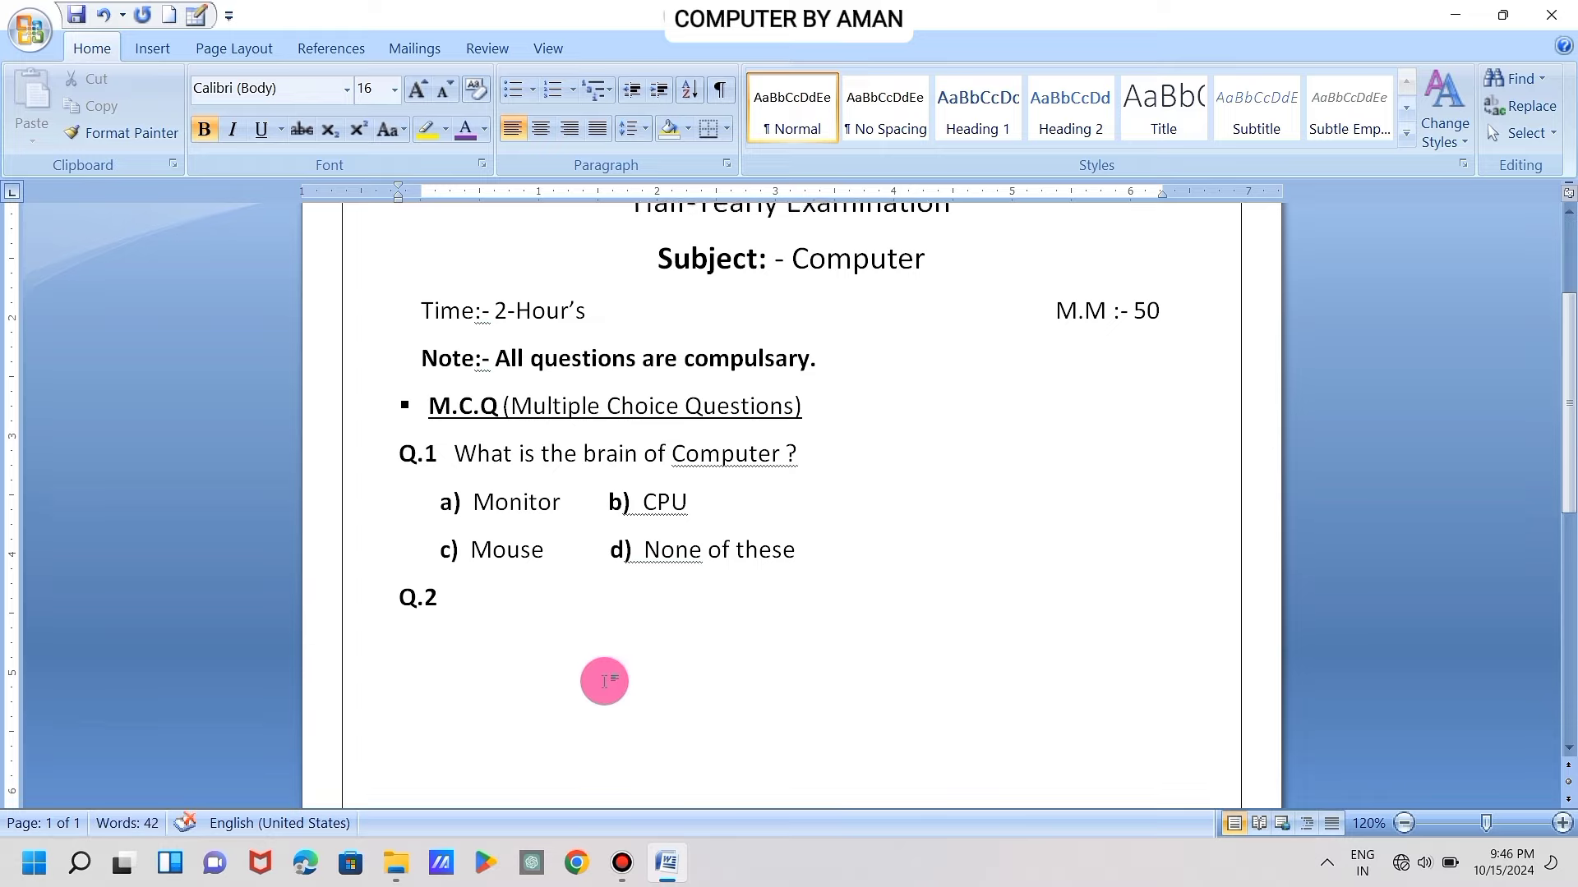
scroll(604, 681, "down", 3)
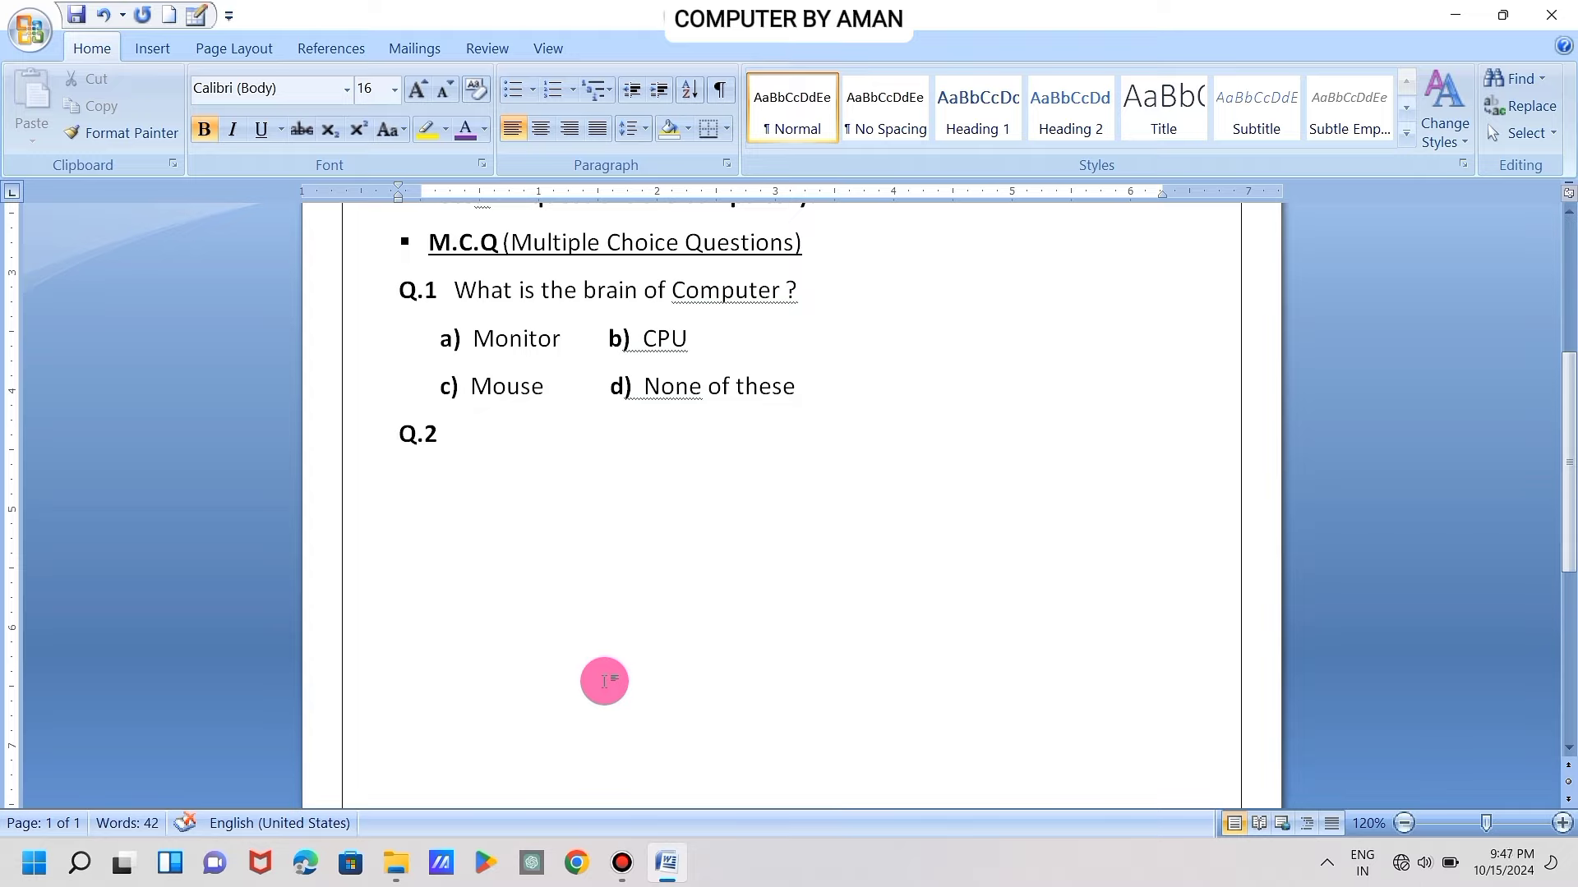
key("Return")
key("Return")
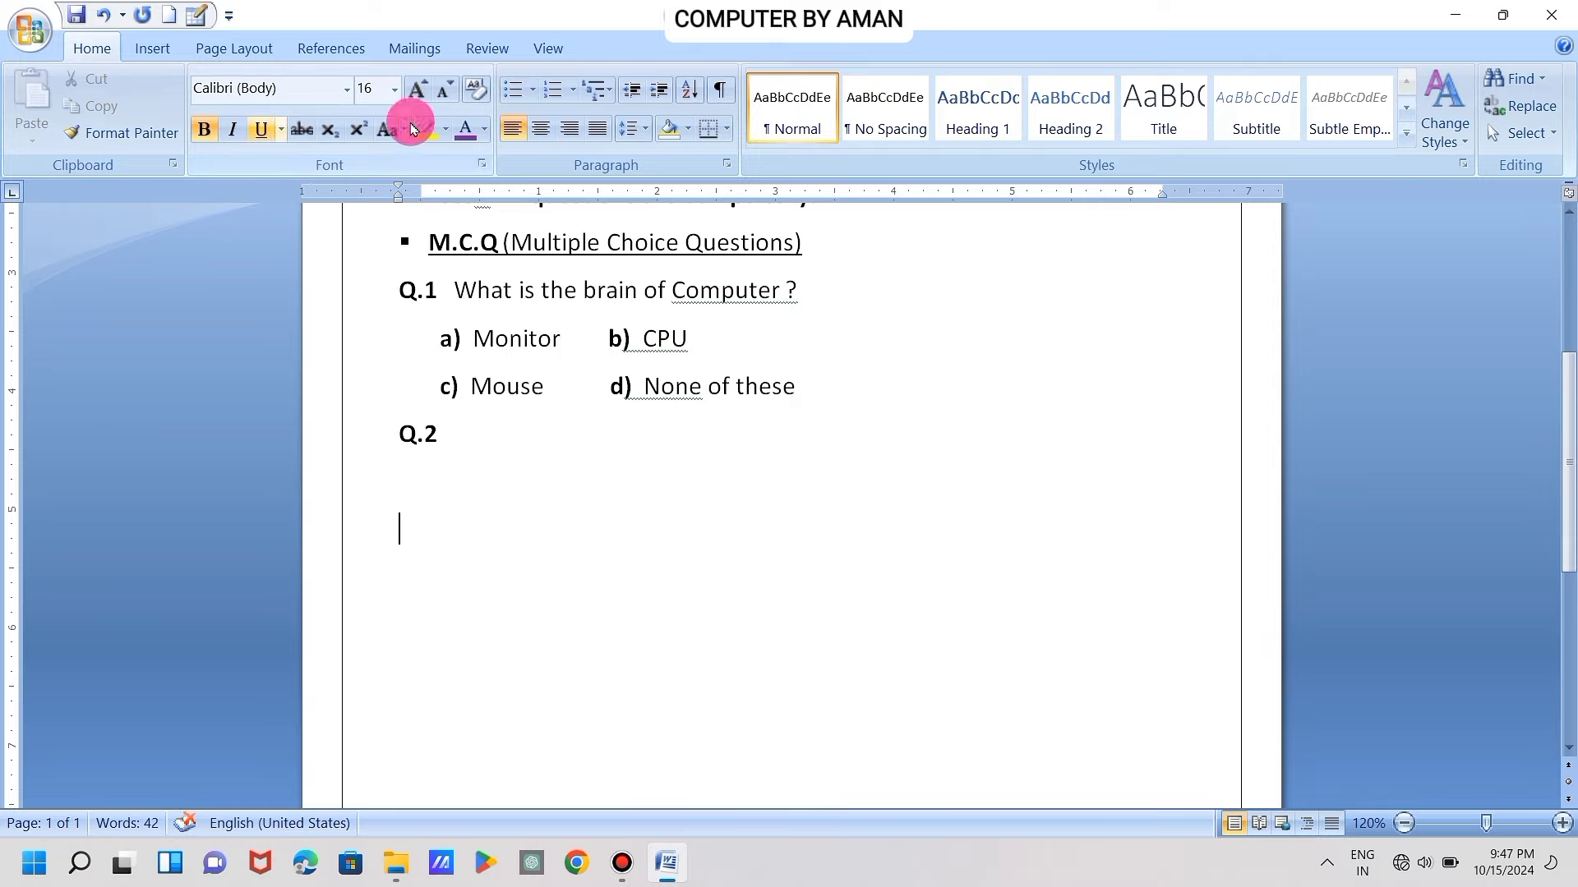
left_click(391, 244)
left_click(403, 245)
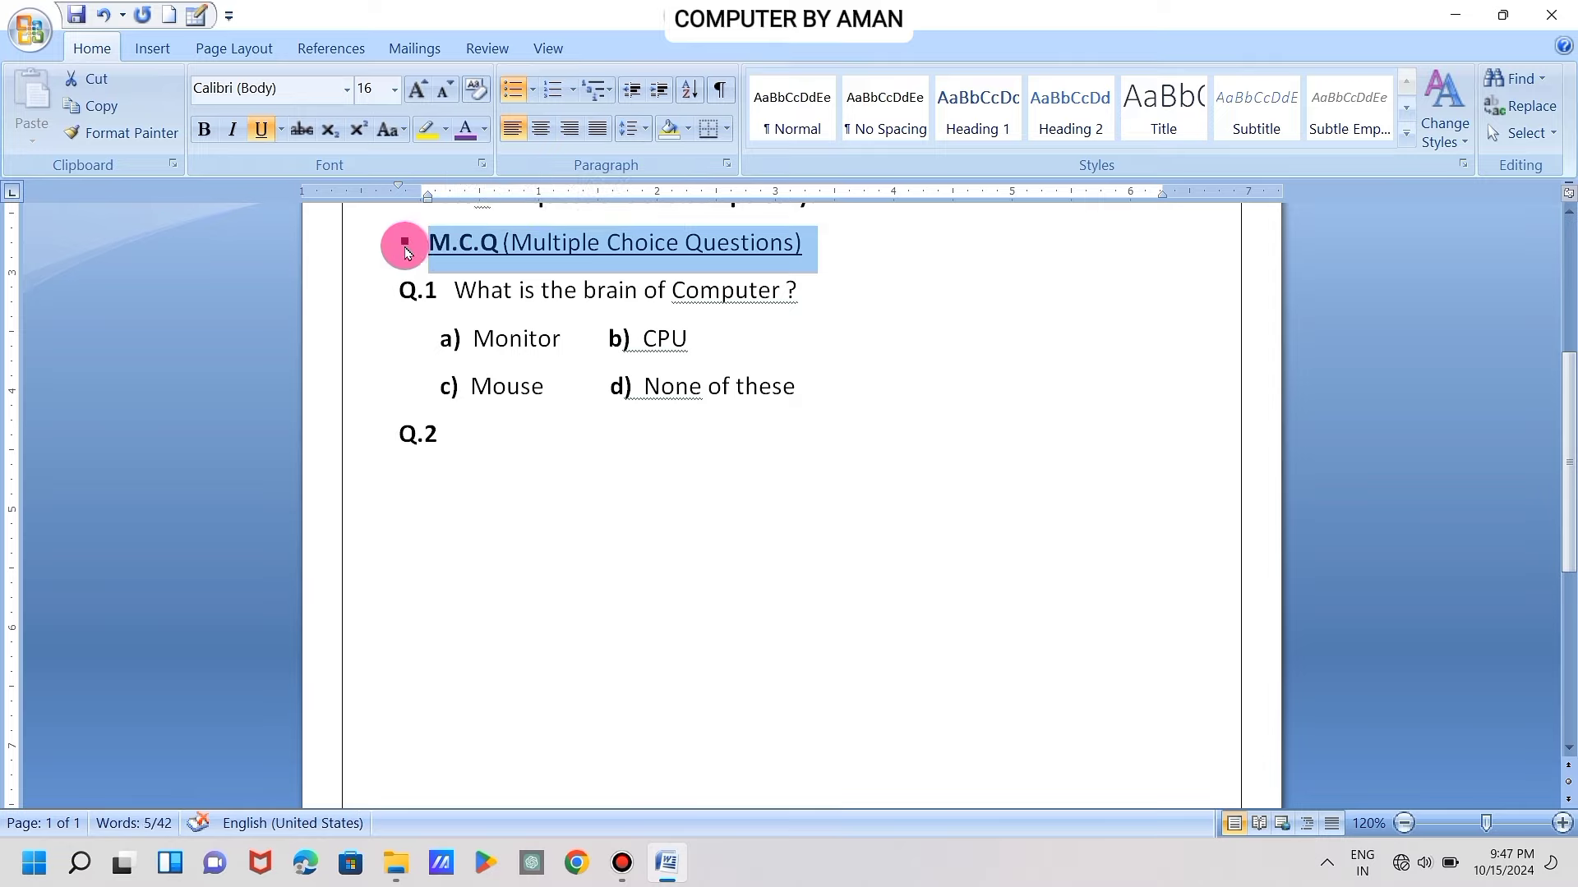
left_click(405, 246)
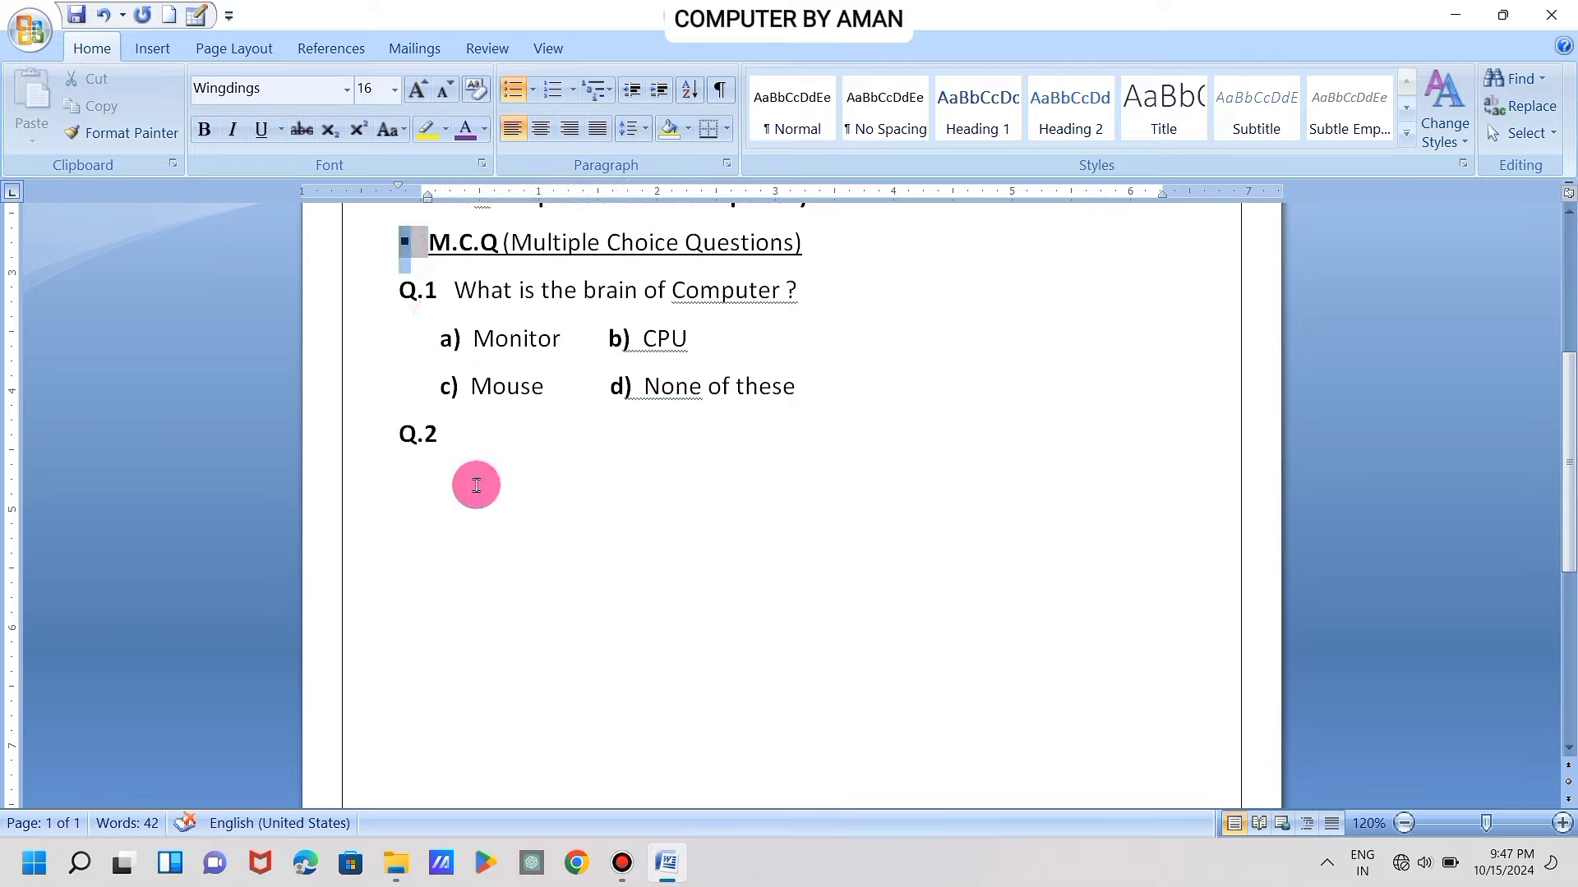
left_click(433, 522)
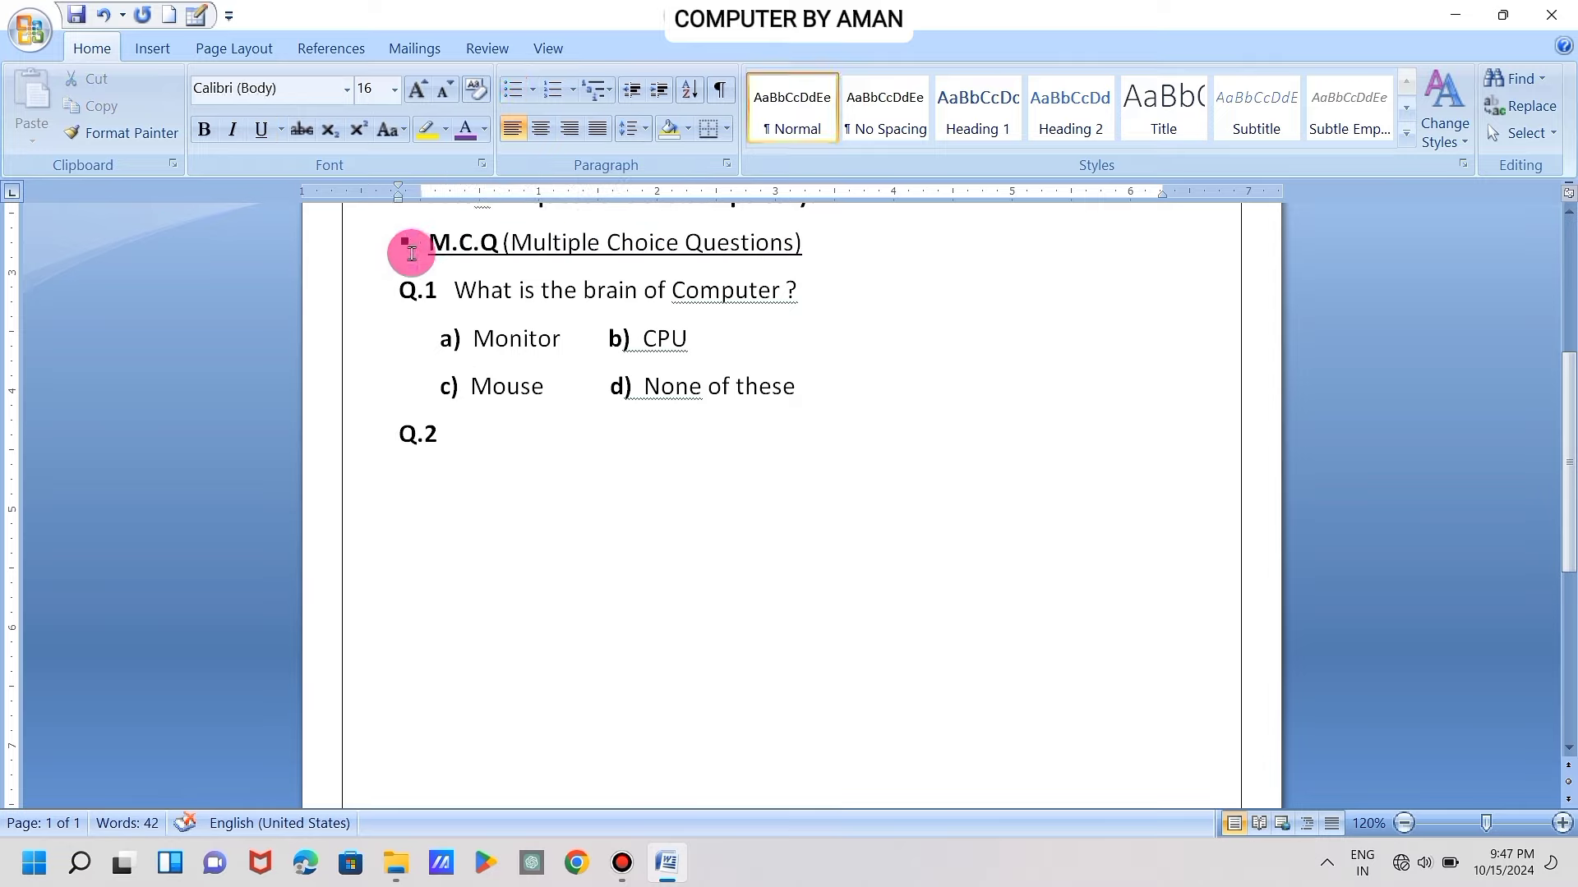
left_click(533, 89)
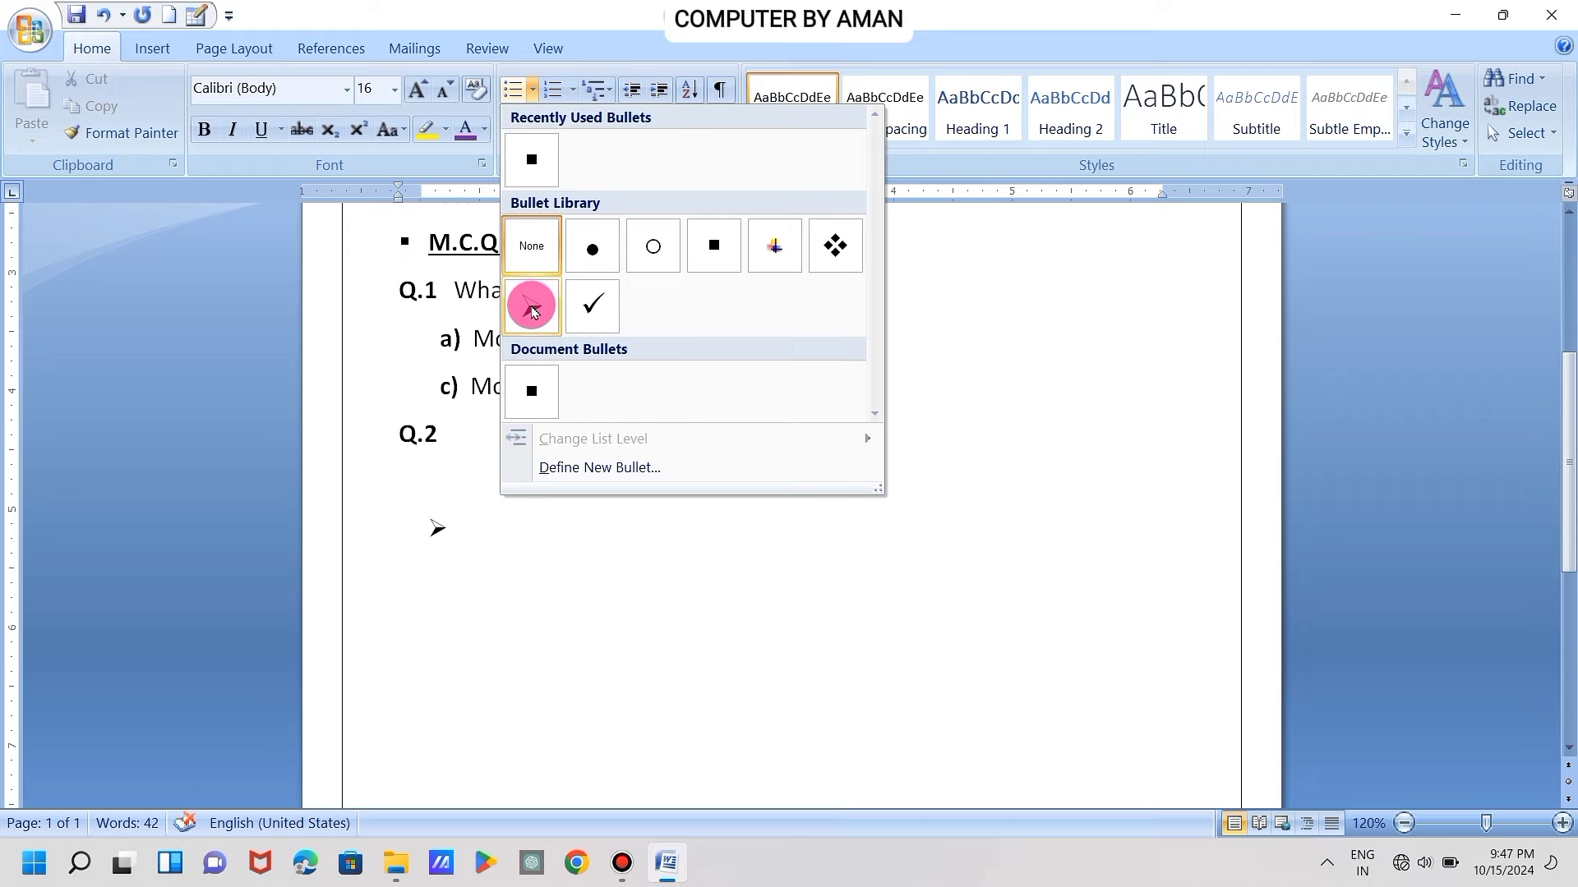
Give the empty line an arrow bullet at the left margin and type bold 'Long Questions'
left_click(533, 310)
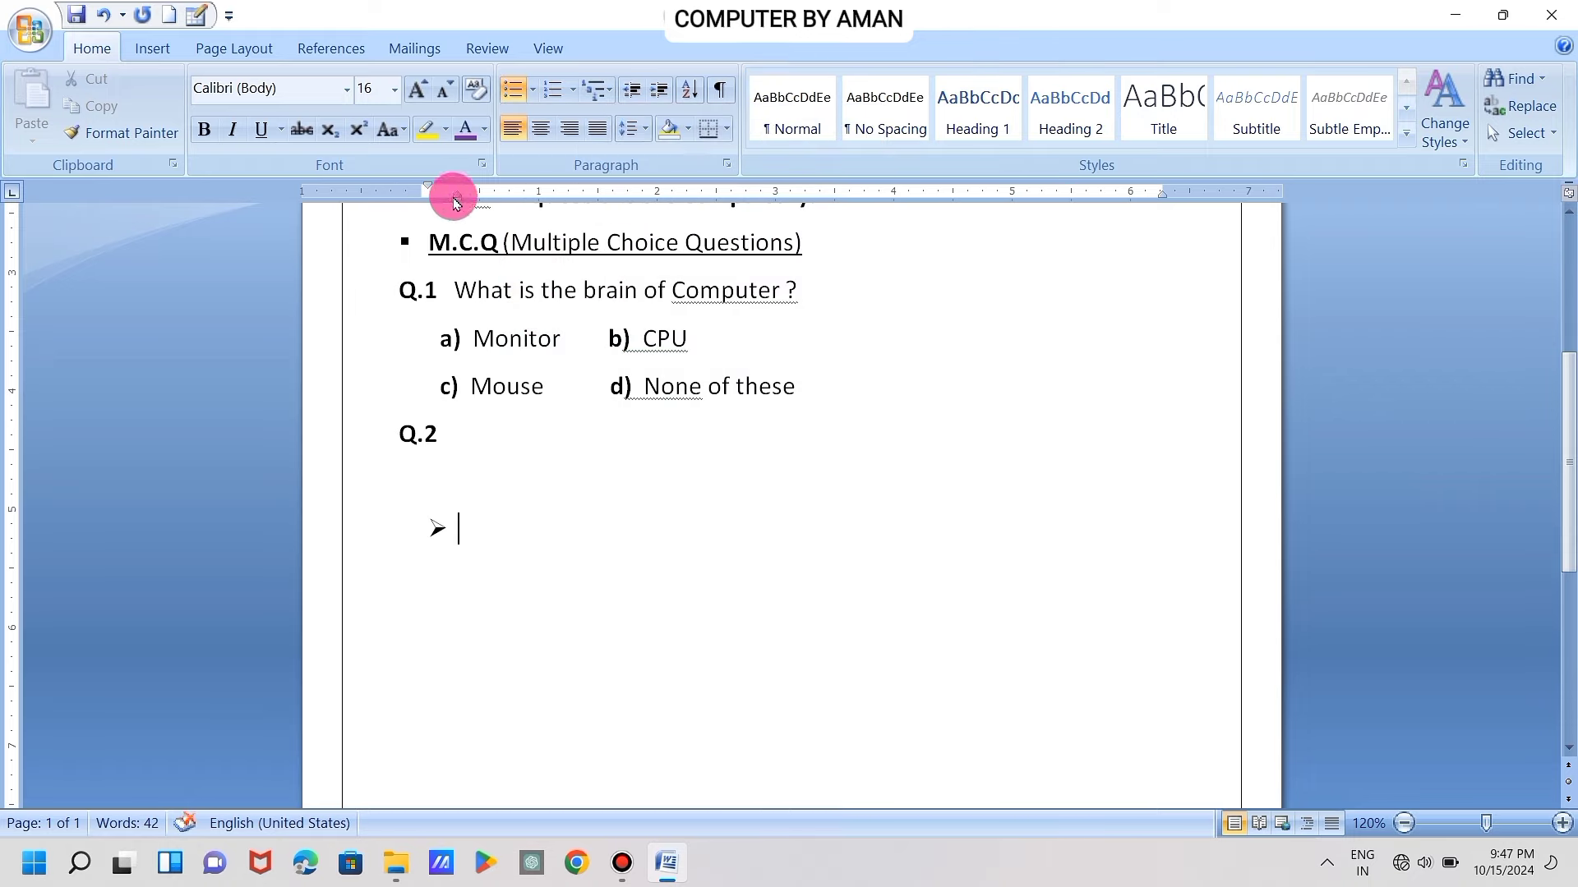
left_click_drag(457, 200, 427, 203)
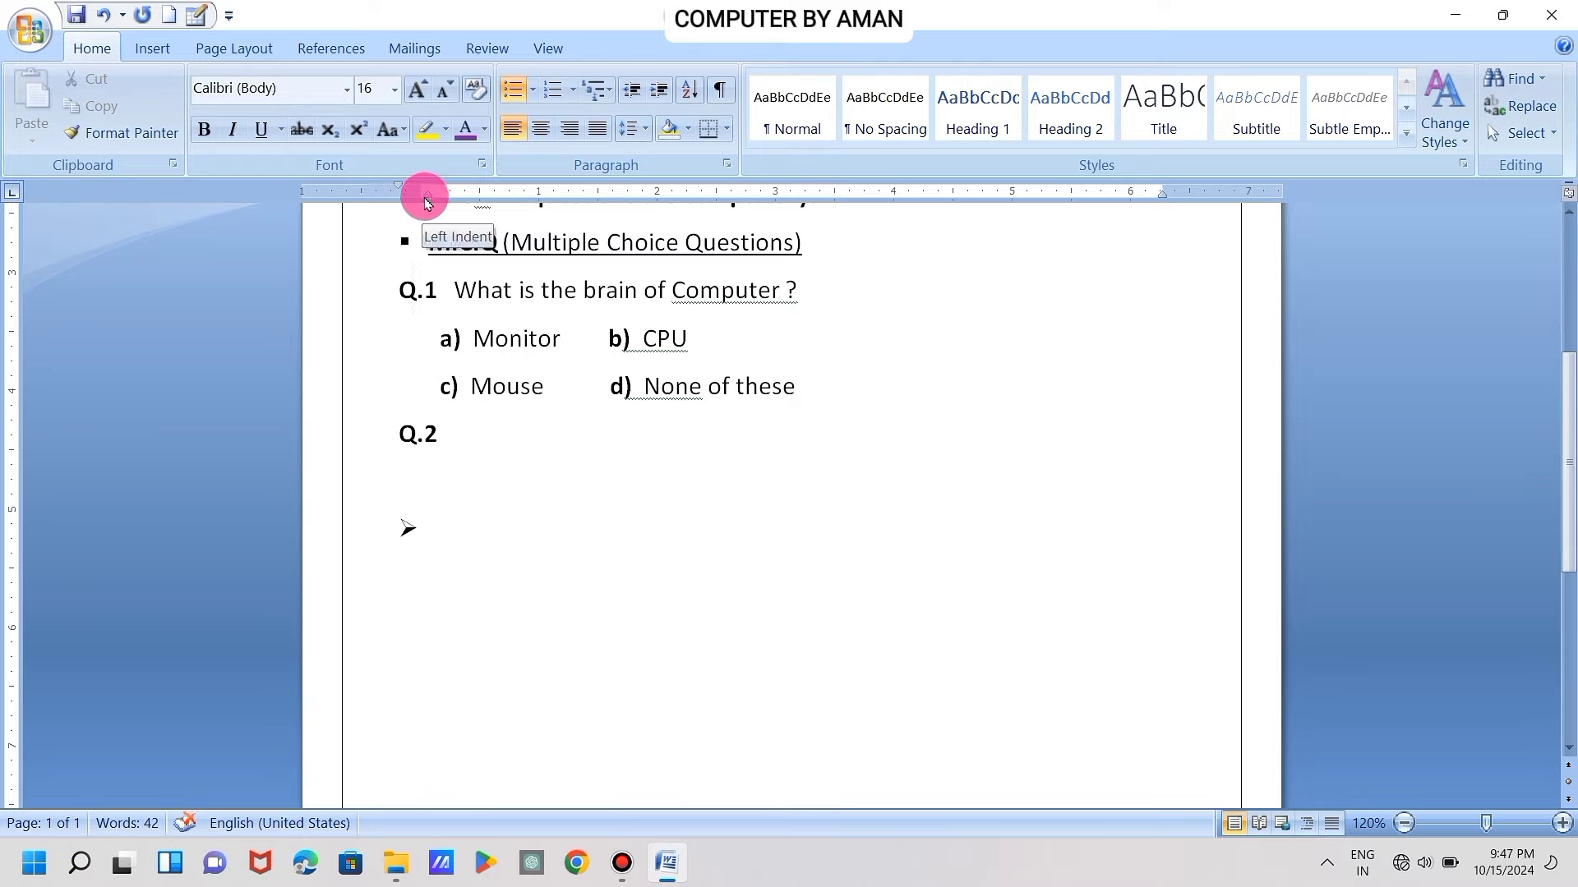
left_click_drag(427, 203, 429, 204)
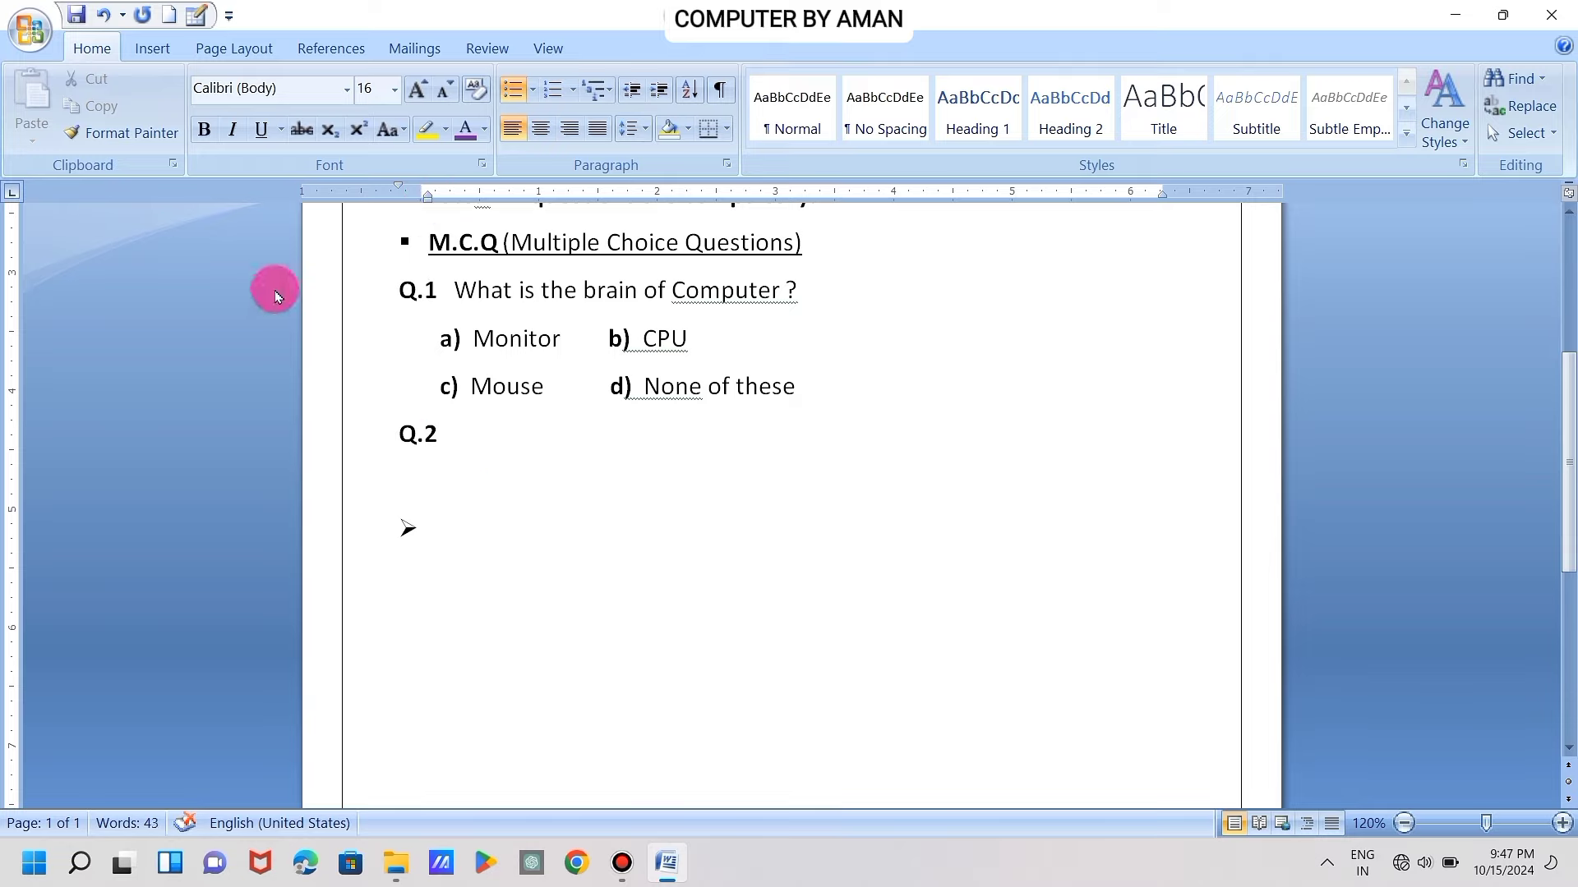
left_click(204, 129)
type("Lon")
type("g ")
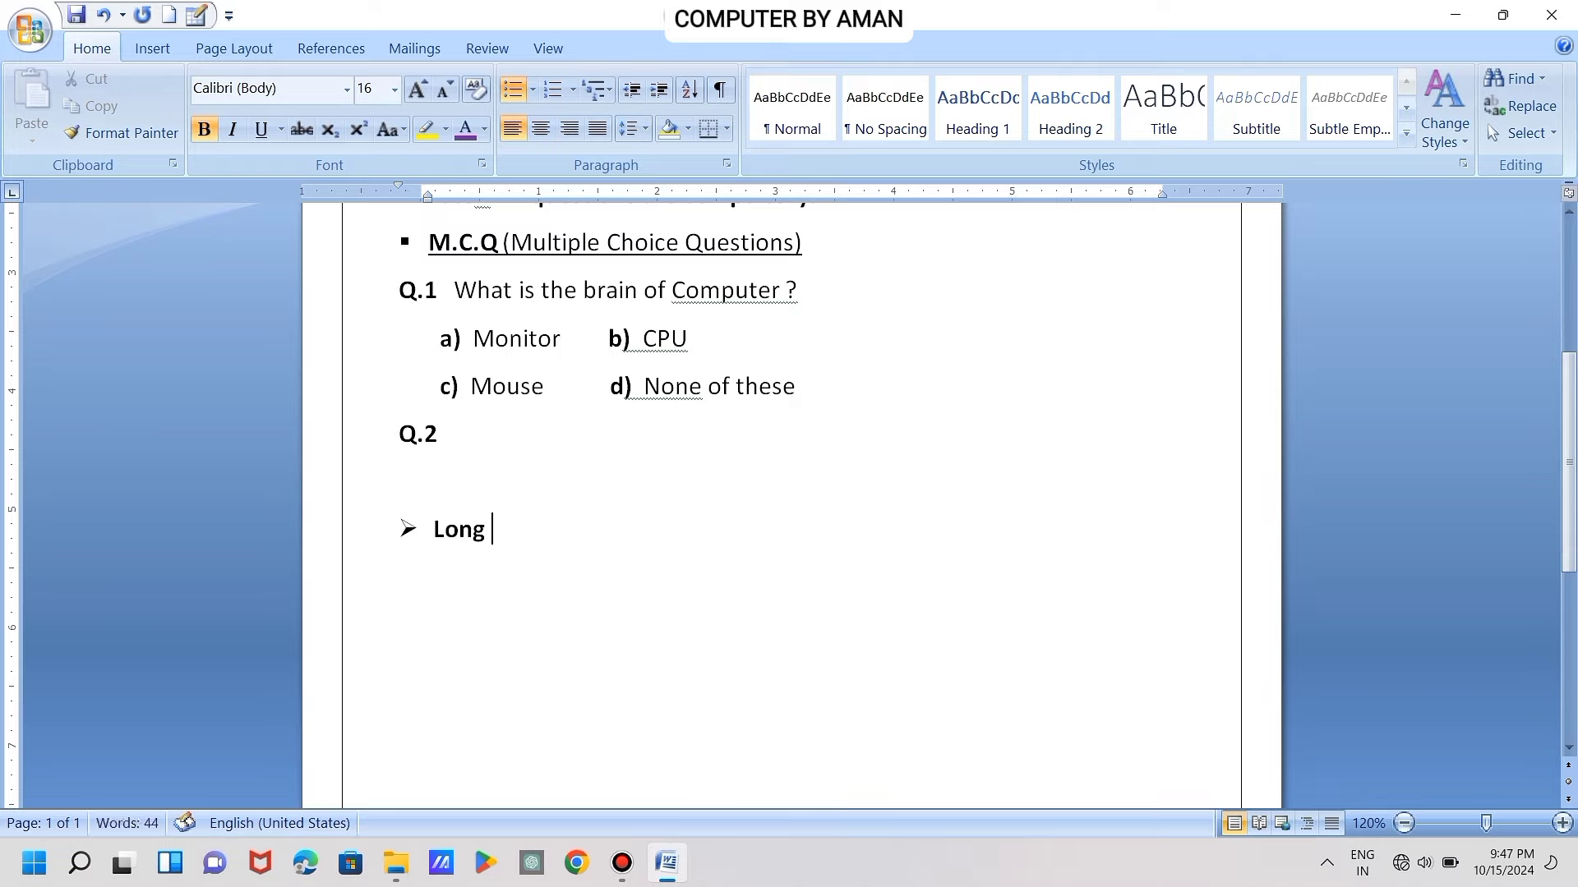
type("Quest")
type("ions")
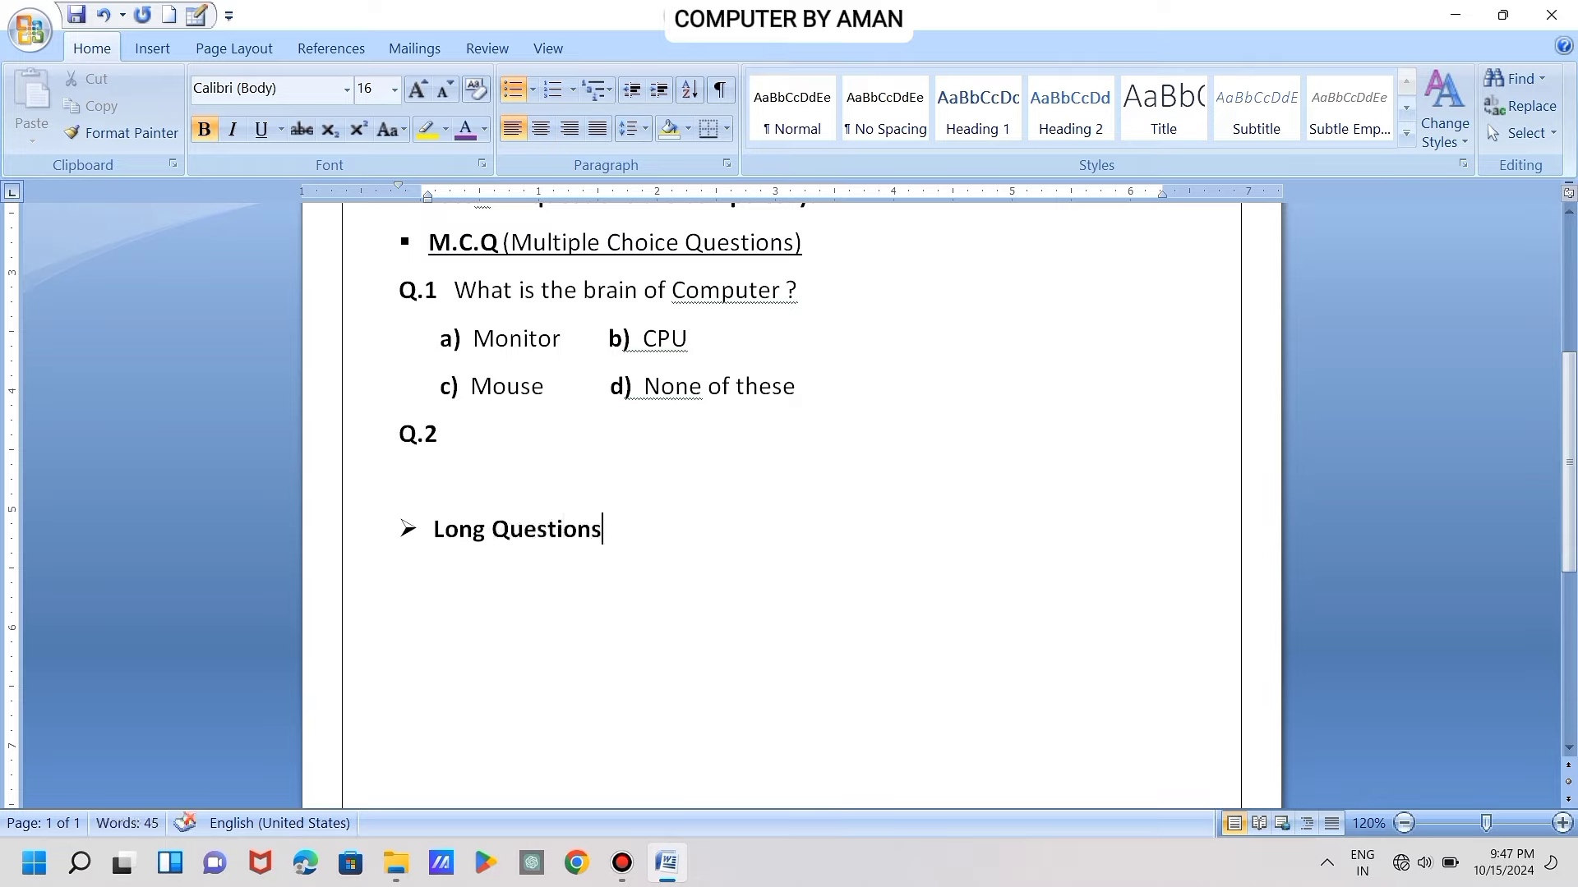
key("Return")
key("Return")
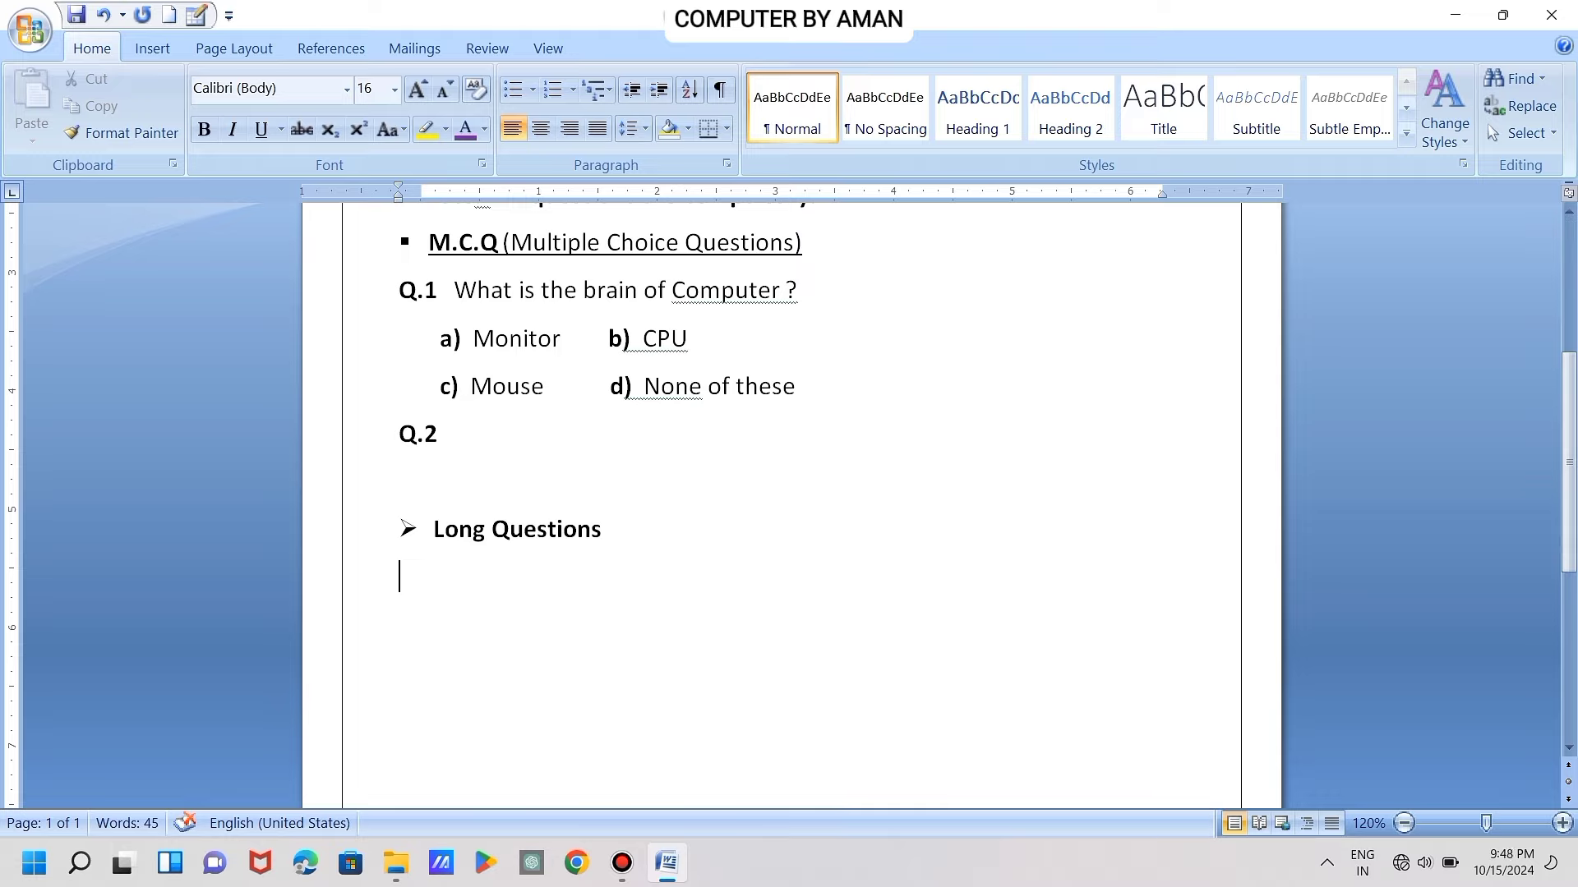
Add a bold 'Q.1' label followed by 'What is Computer?', fixing the typos
type("Q.")
type("1")
left_click_drag(452, 580, 341, 584)
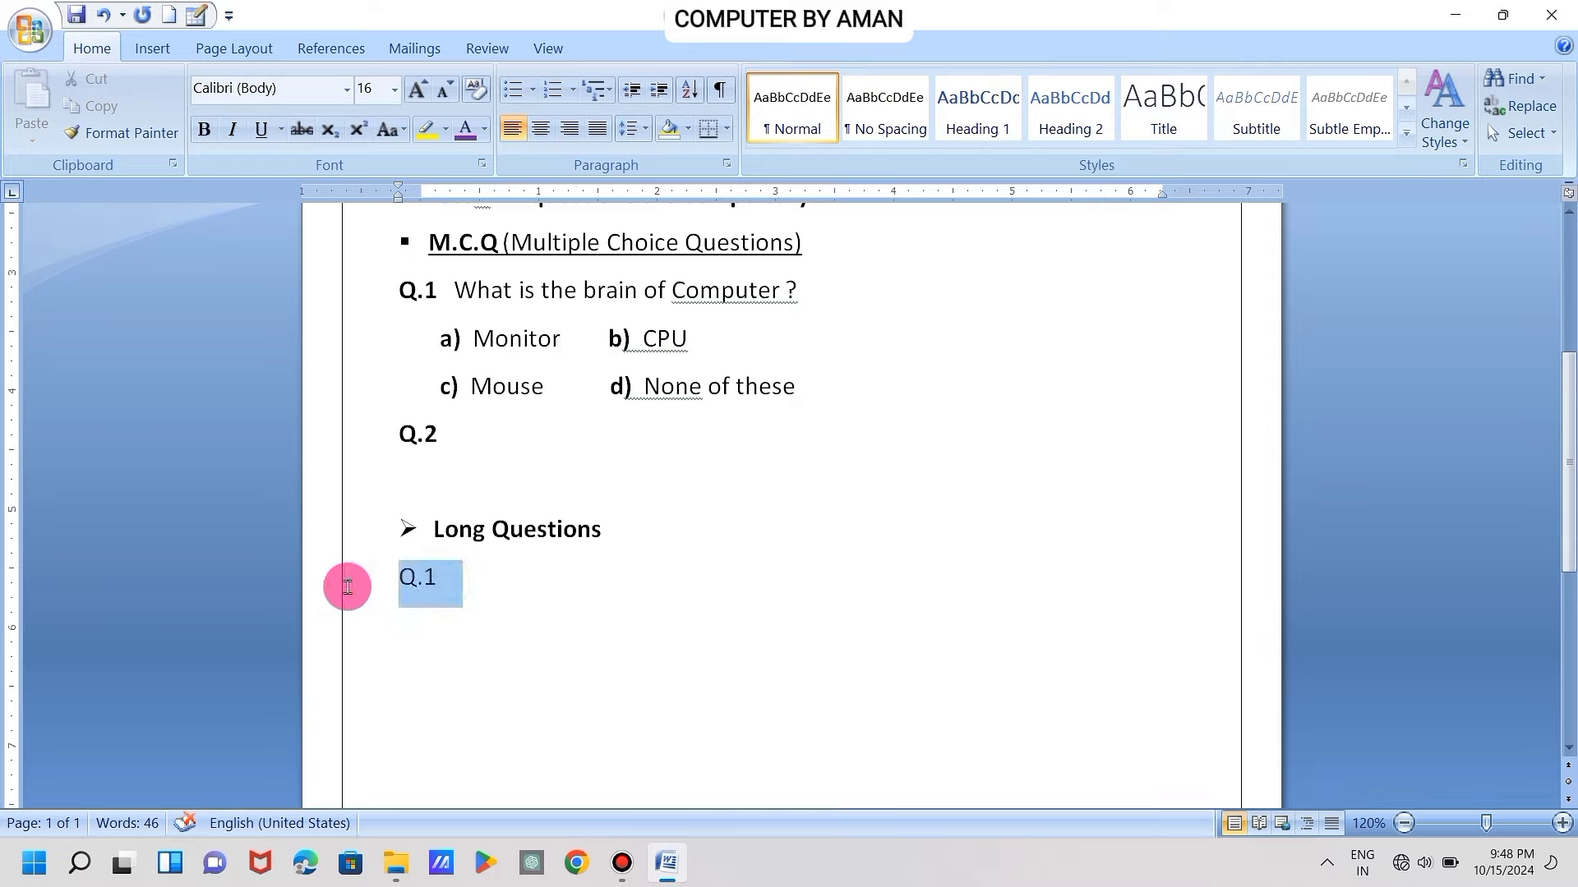
left_click(204, 130)
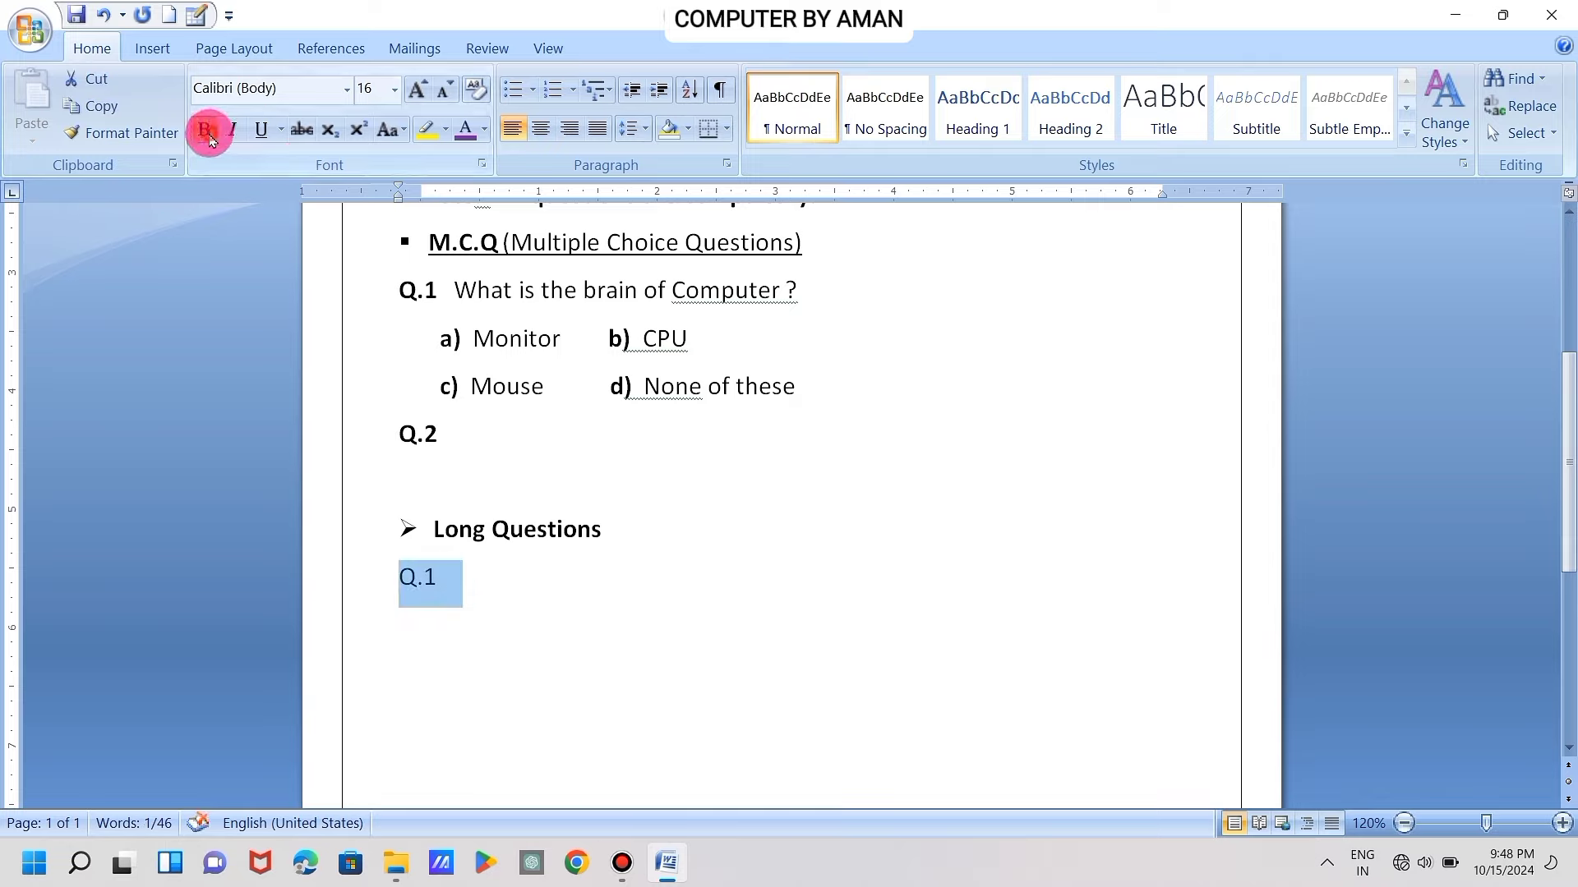
left_click(497, 573)
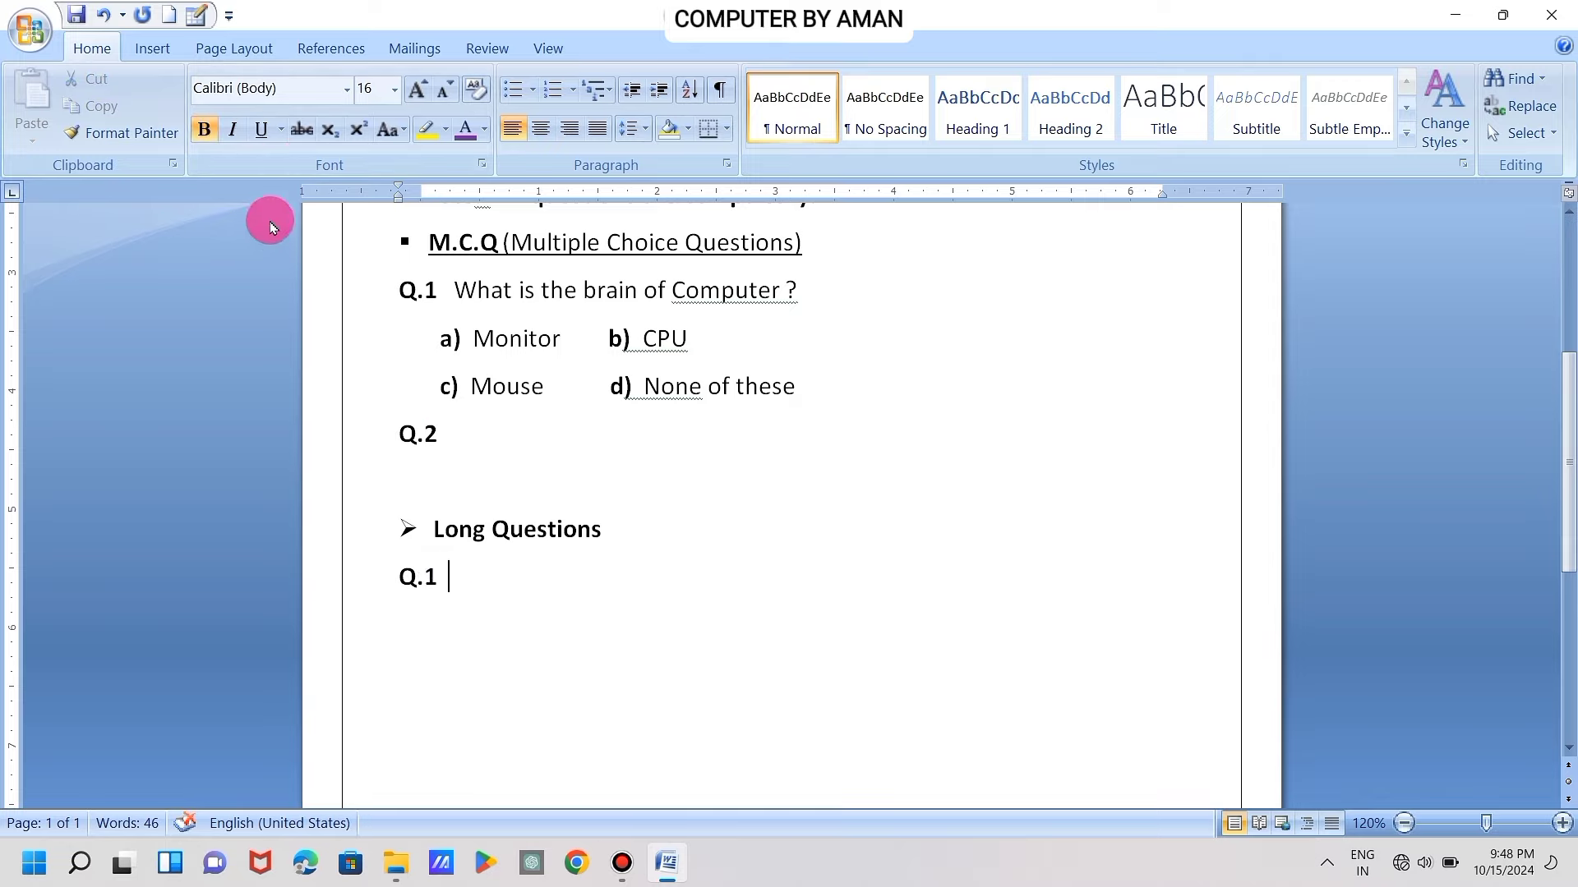
left_click(205, 129)
type("Wha")
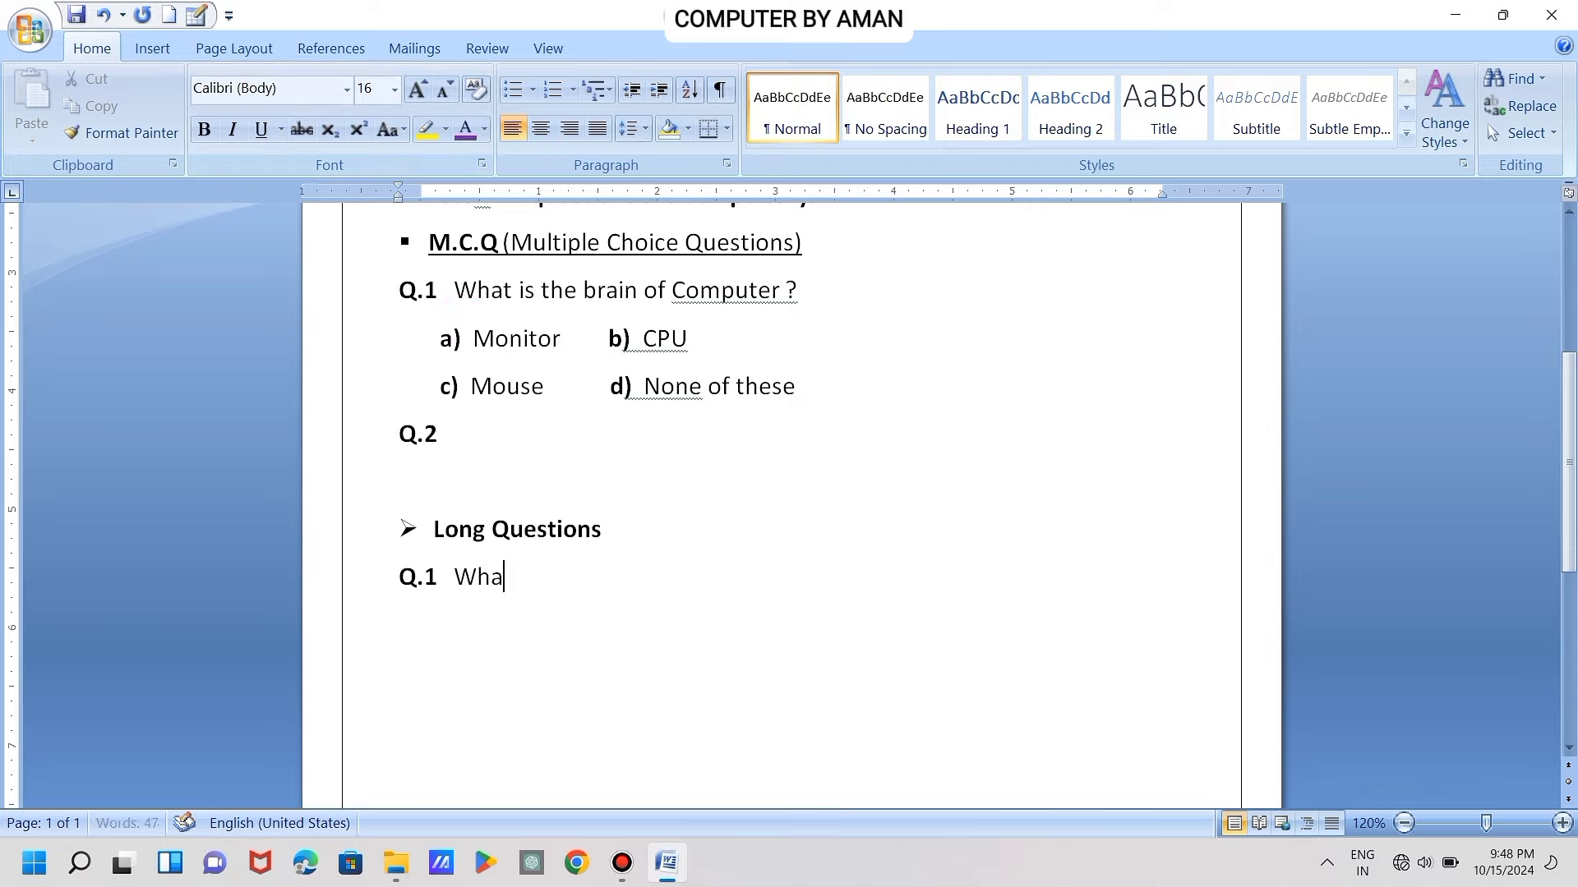
type("t is Comuter")
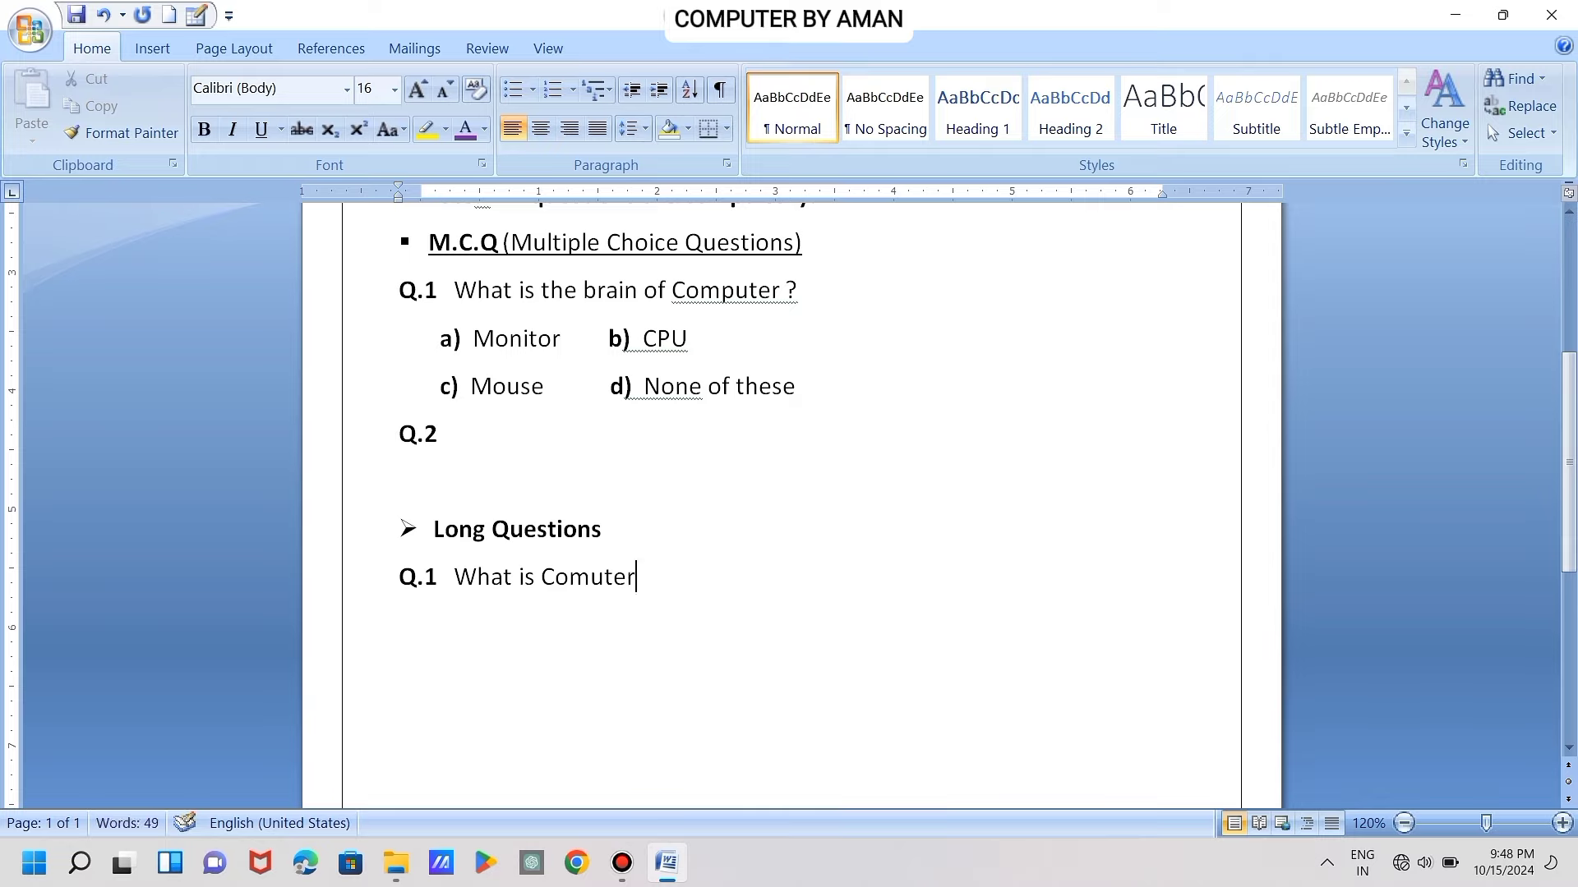
type("?")
left_click(591, 582)
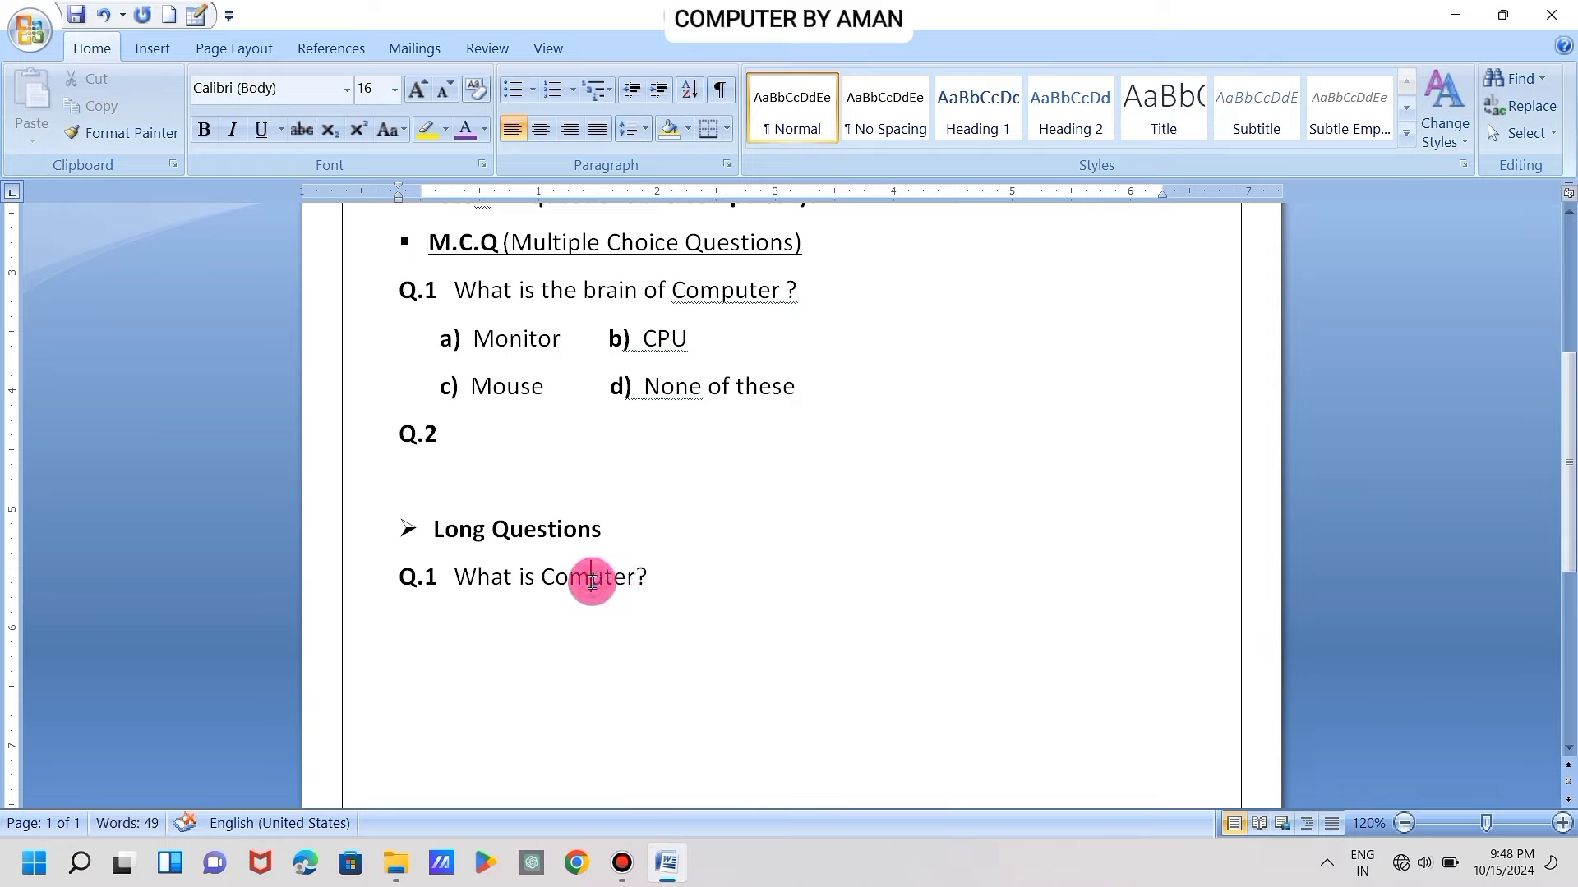
type("p")
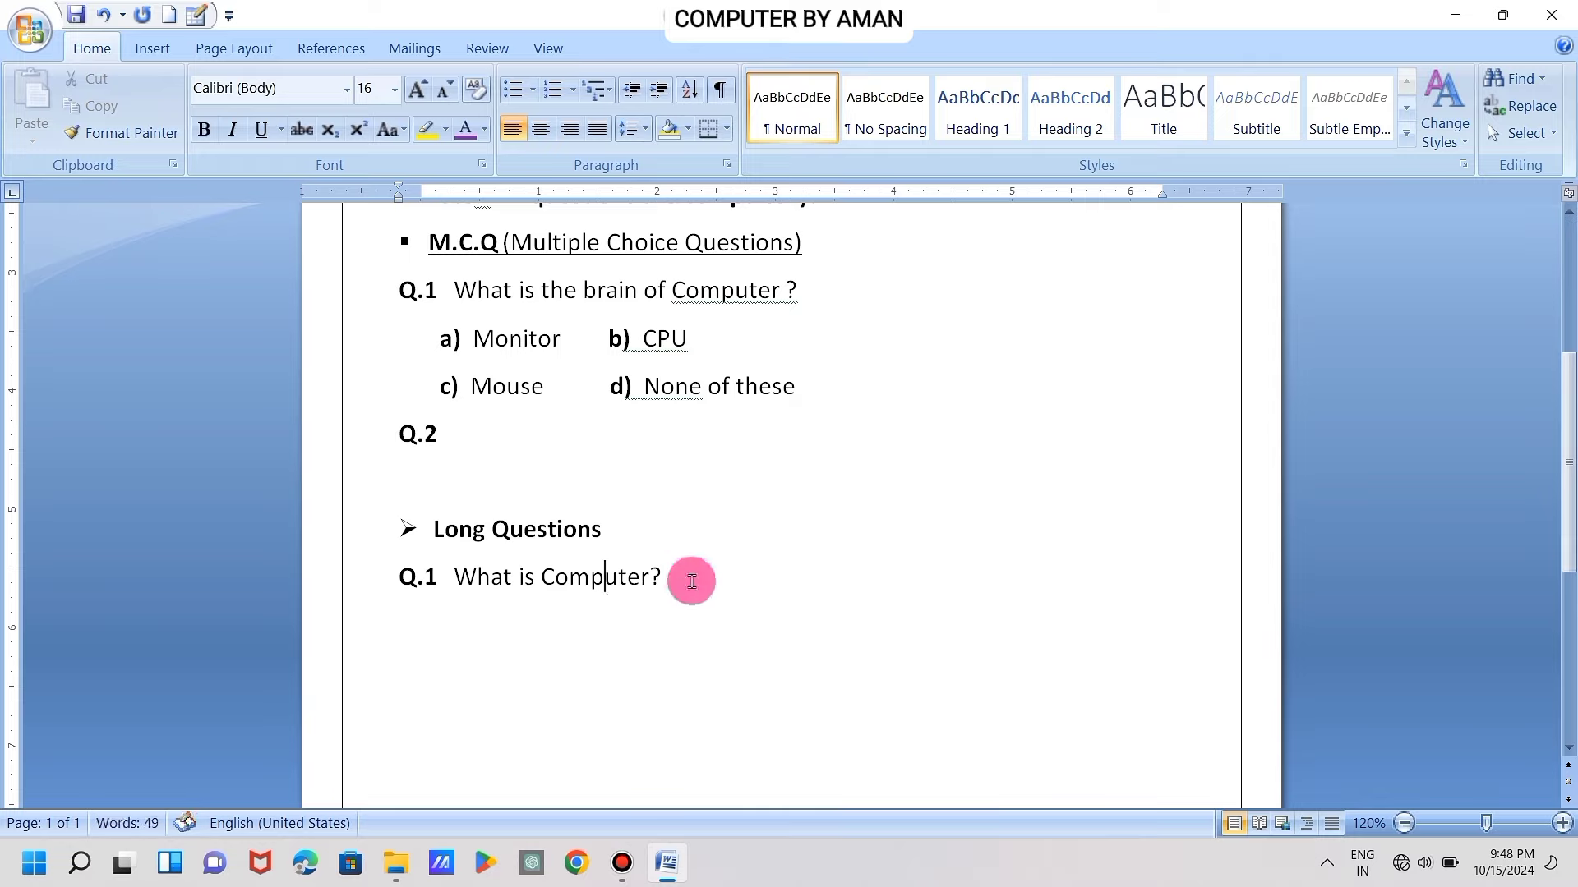
left_click(686, 581)
Start the next line with a bold 'Q.2' label
key("Return")
key("ctrl+b")
type("Q")
type(".2")
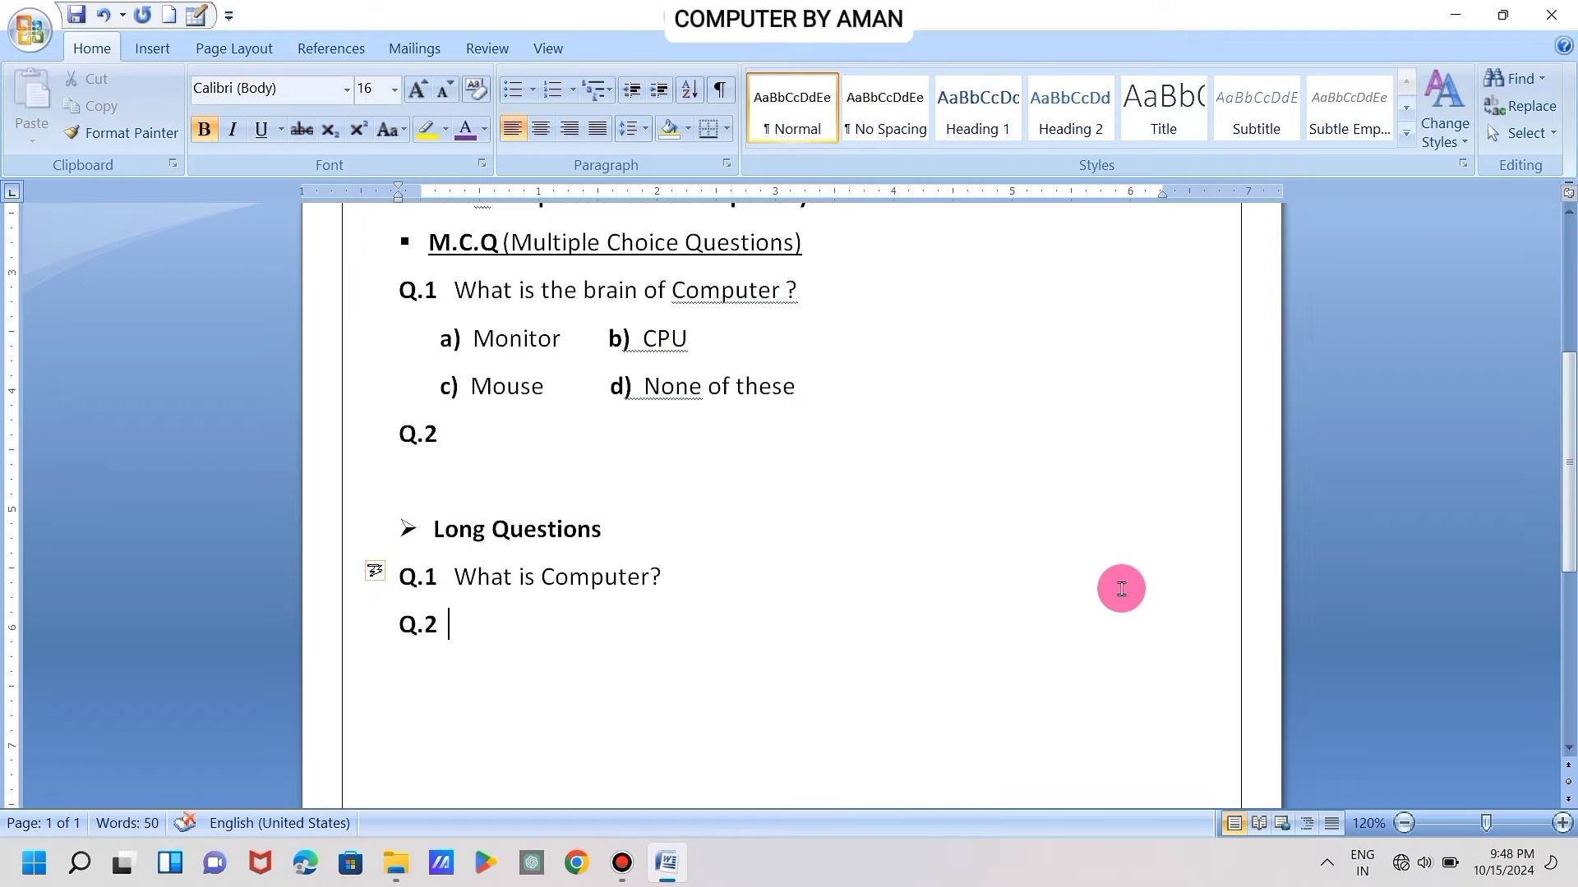
scroll(1121, 588, "up", 5)
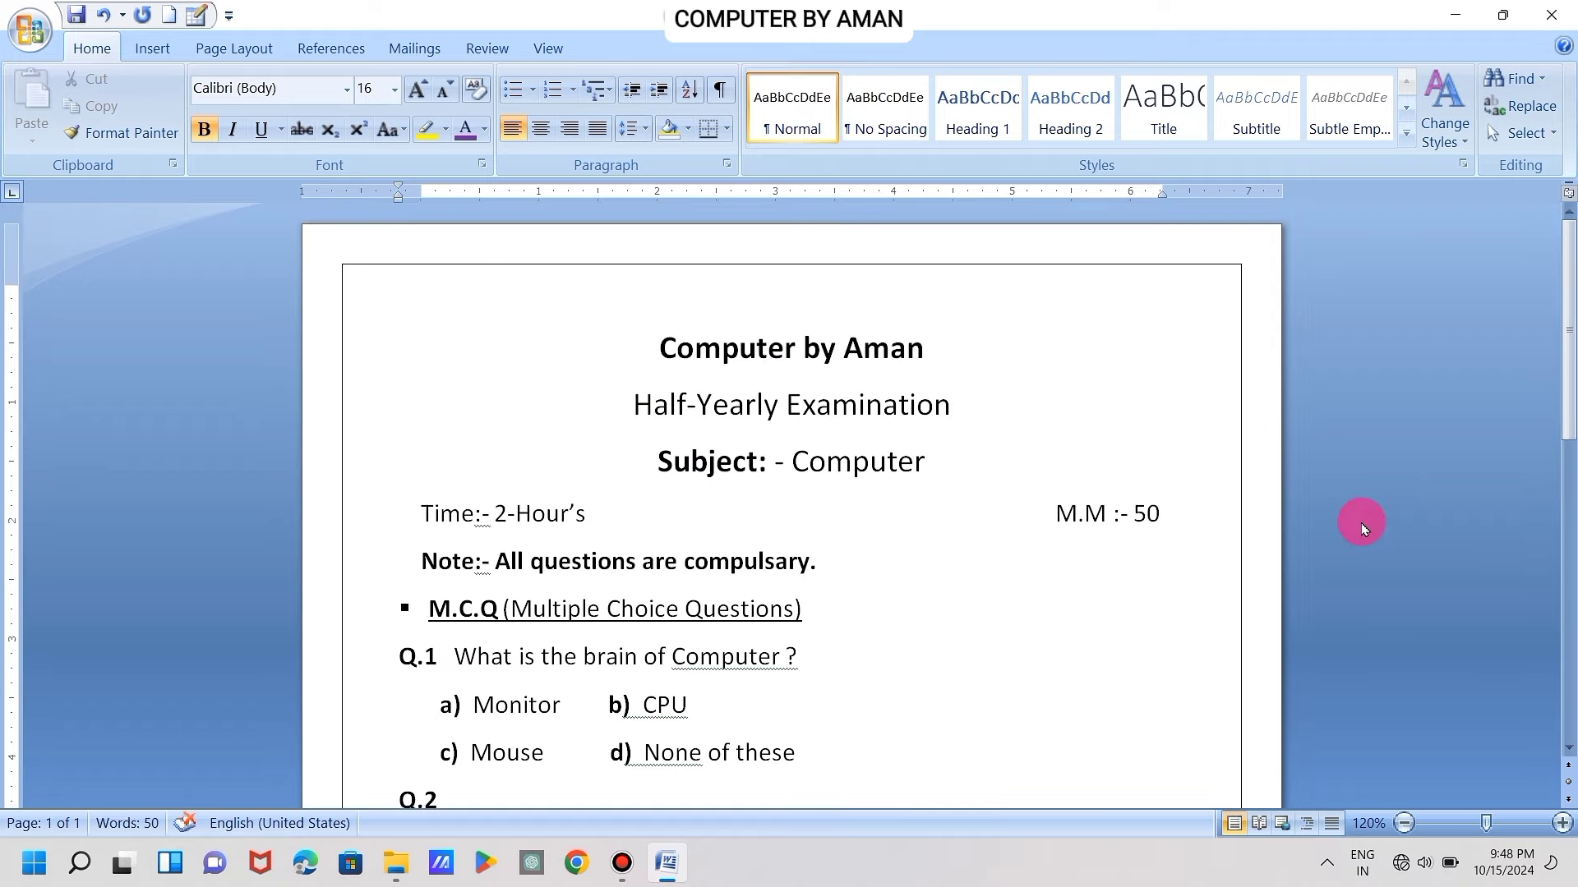
left_click_drag(1156, 516, 1040, 516)
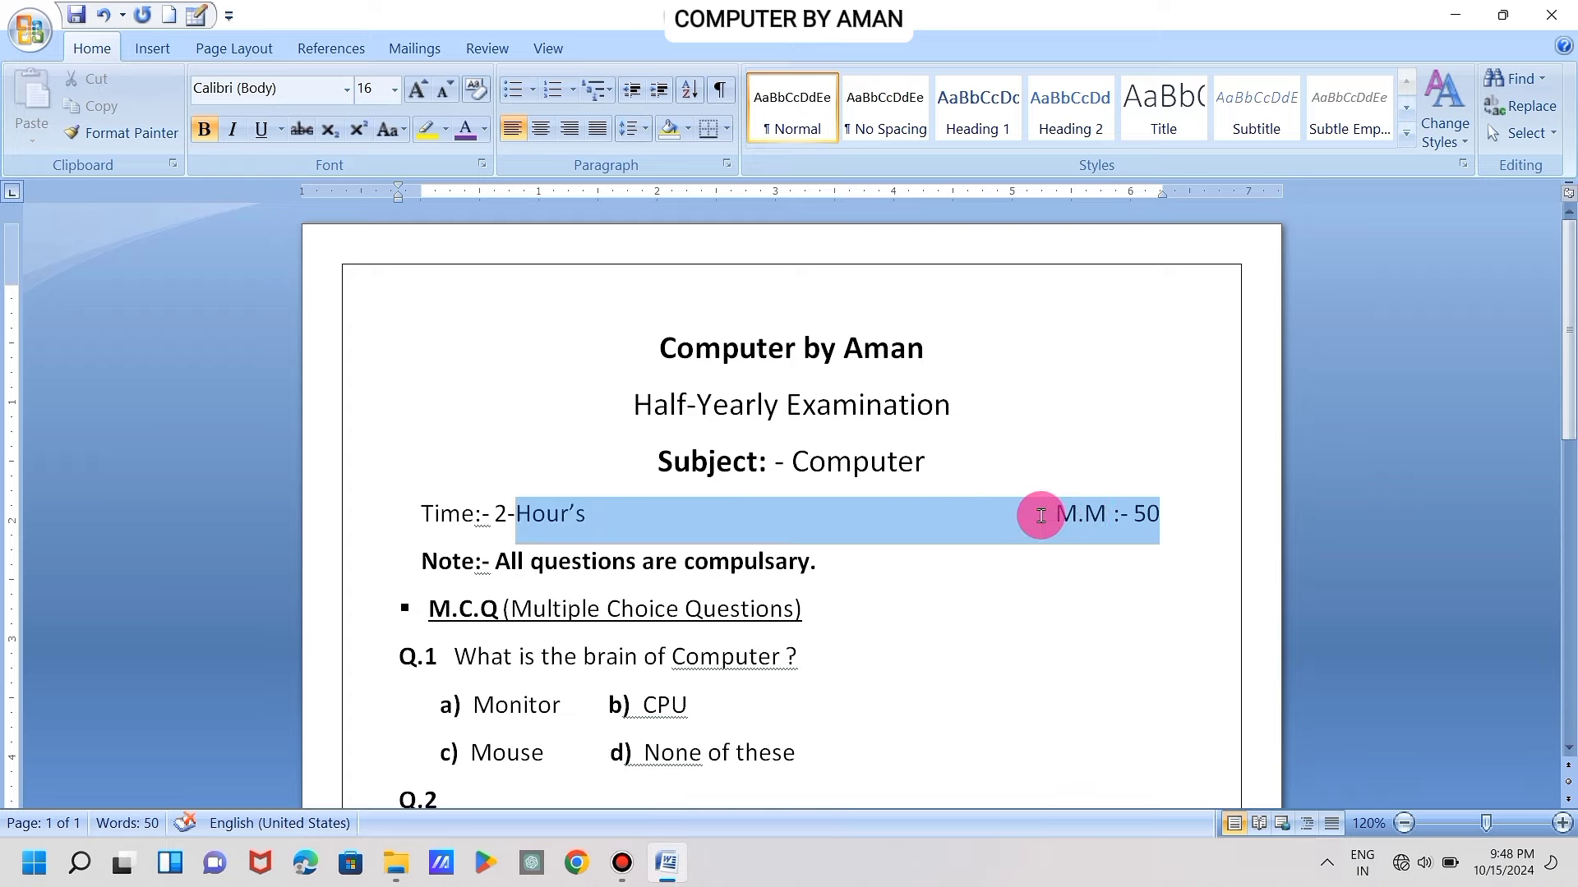
left_click(949, 656)
scroll(949, 658, "down", 3)
scroll(949, 659, "down", 2)
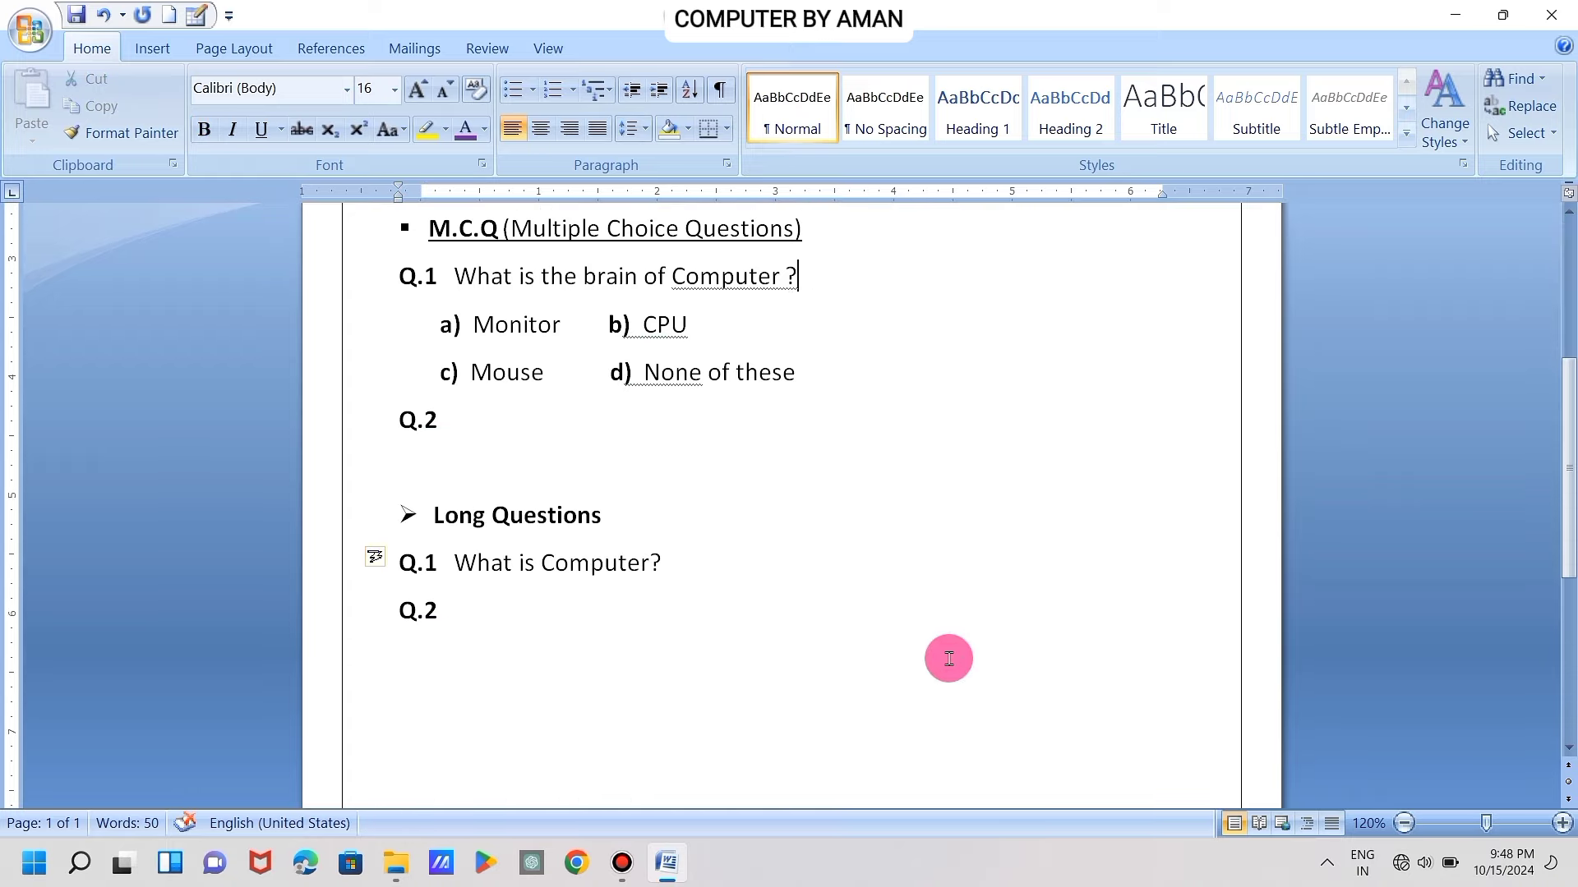
scroll(949, 658, "down", 1)
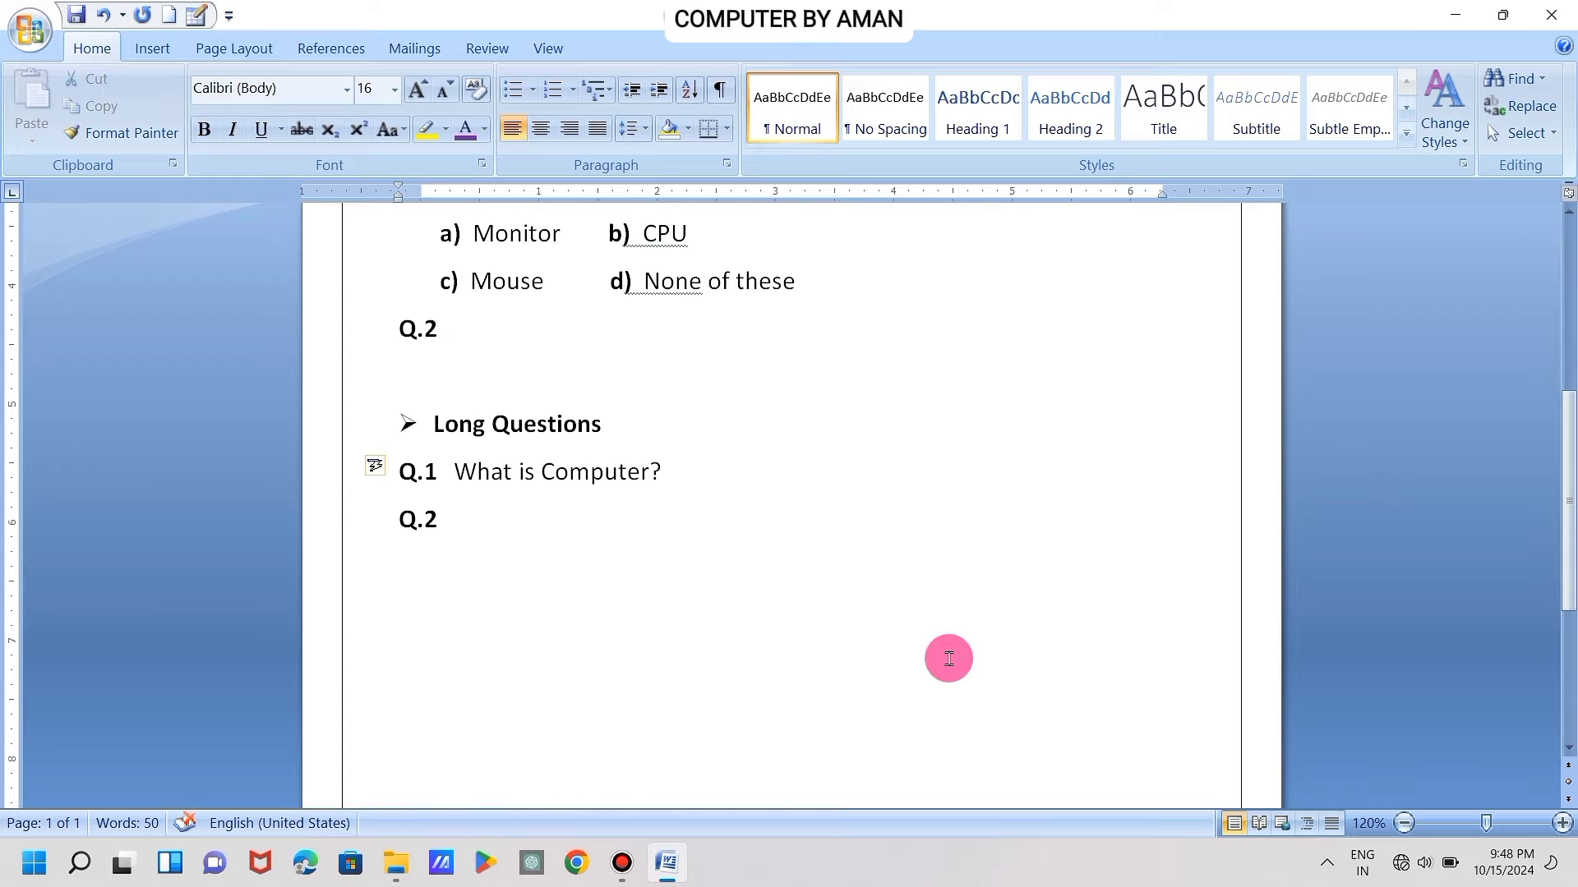